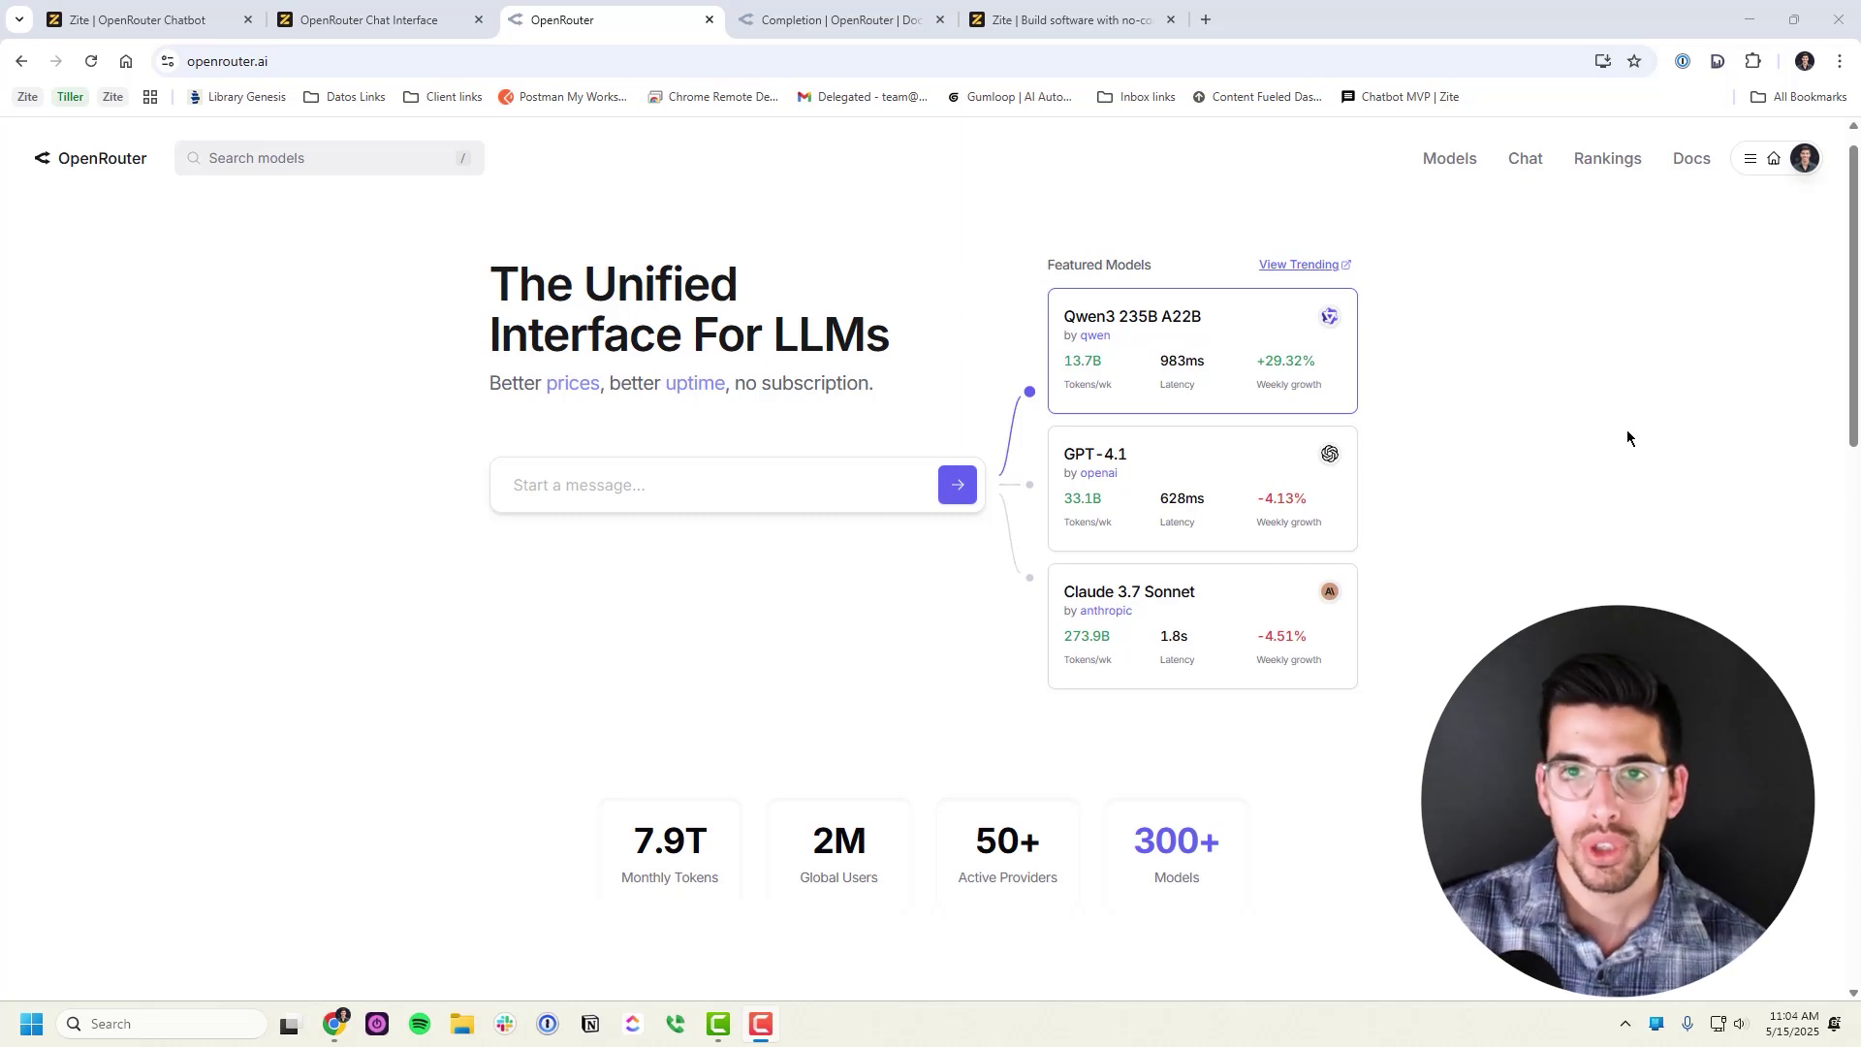
# Open OpenRouter's Chatroom from the top navigation bar
pyautogui.click(1528, 169)
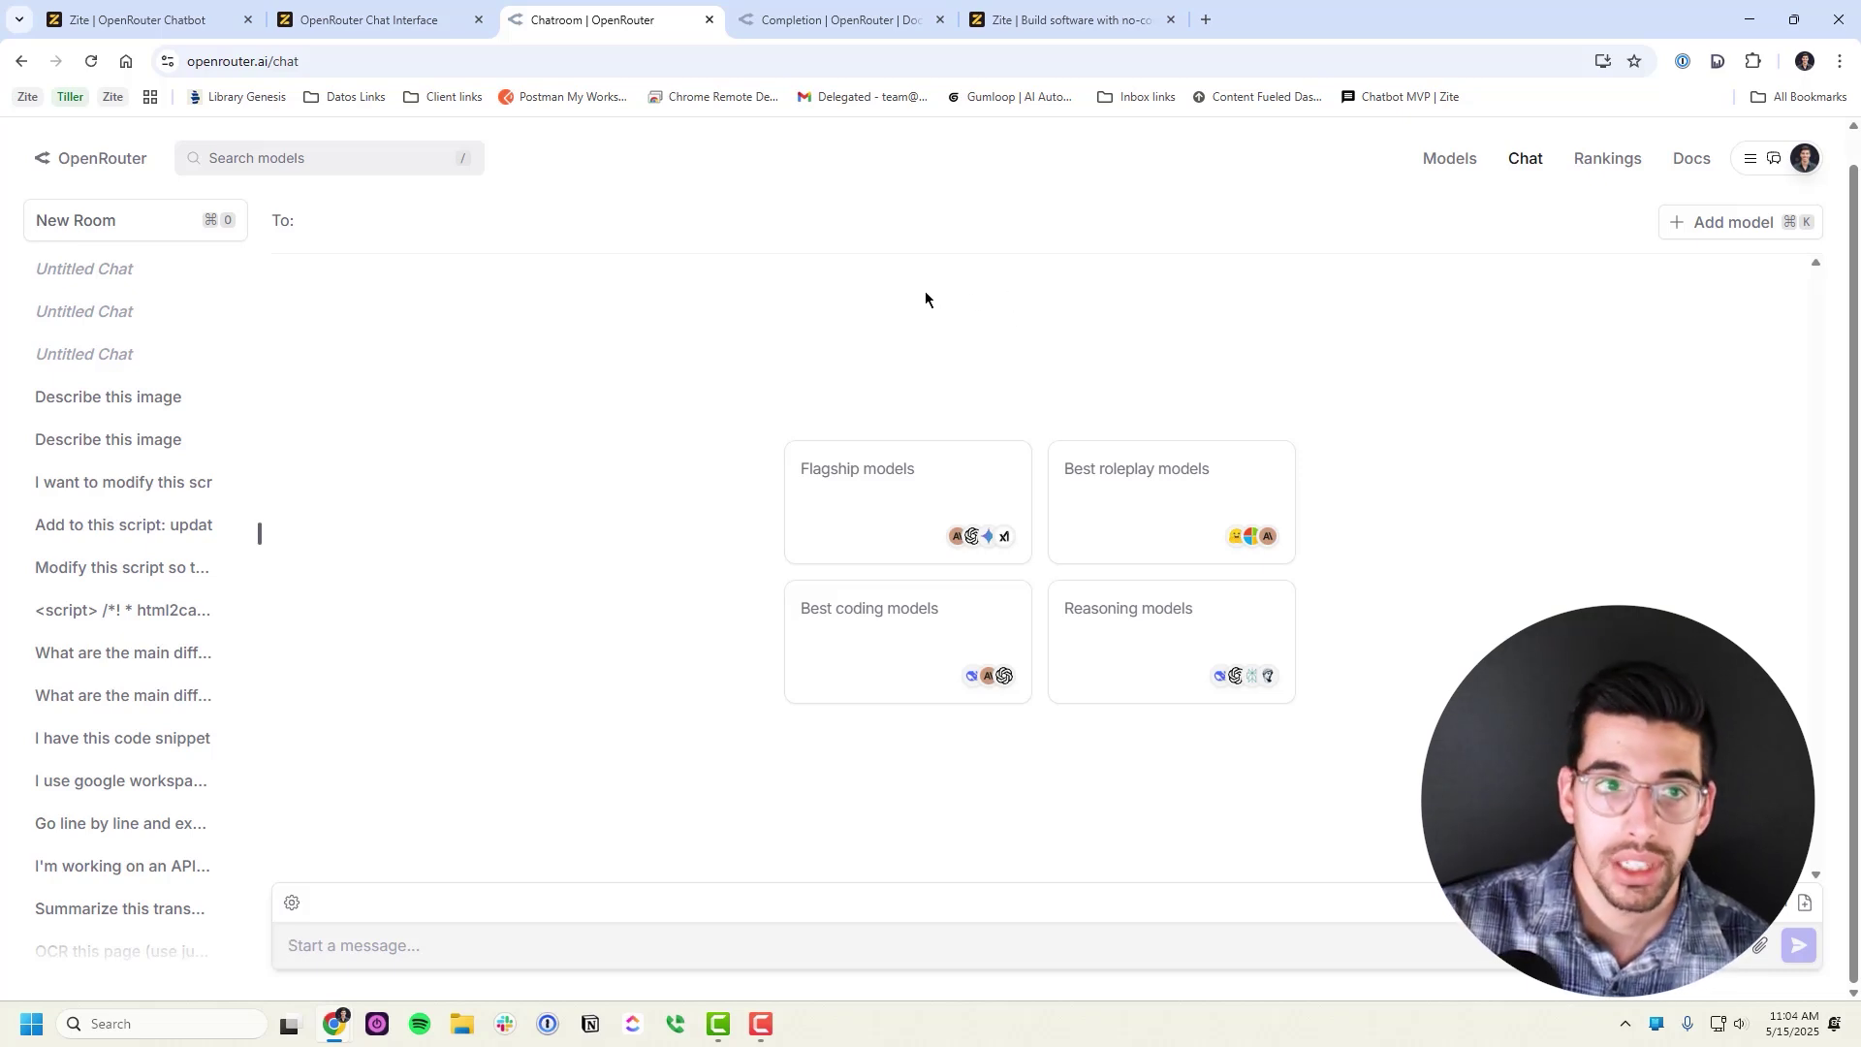
# Paste the OpenRouter API key into the chatbot preview's key field, save it, and dismiss the 1Password popup
pyautogui.click(186, 21)
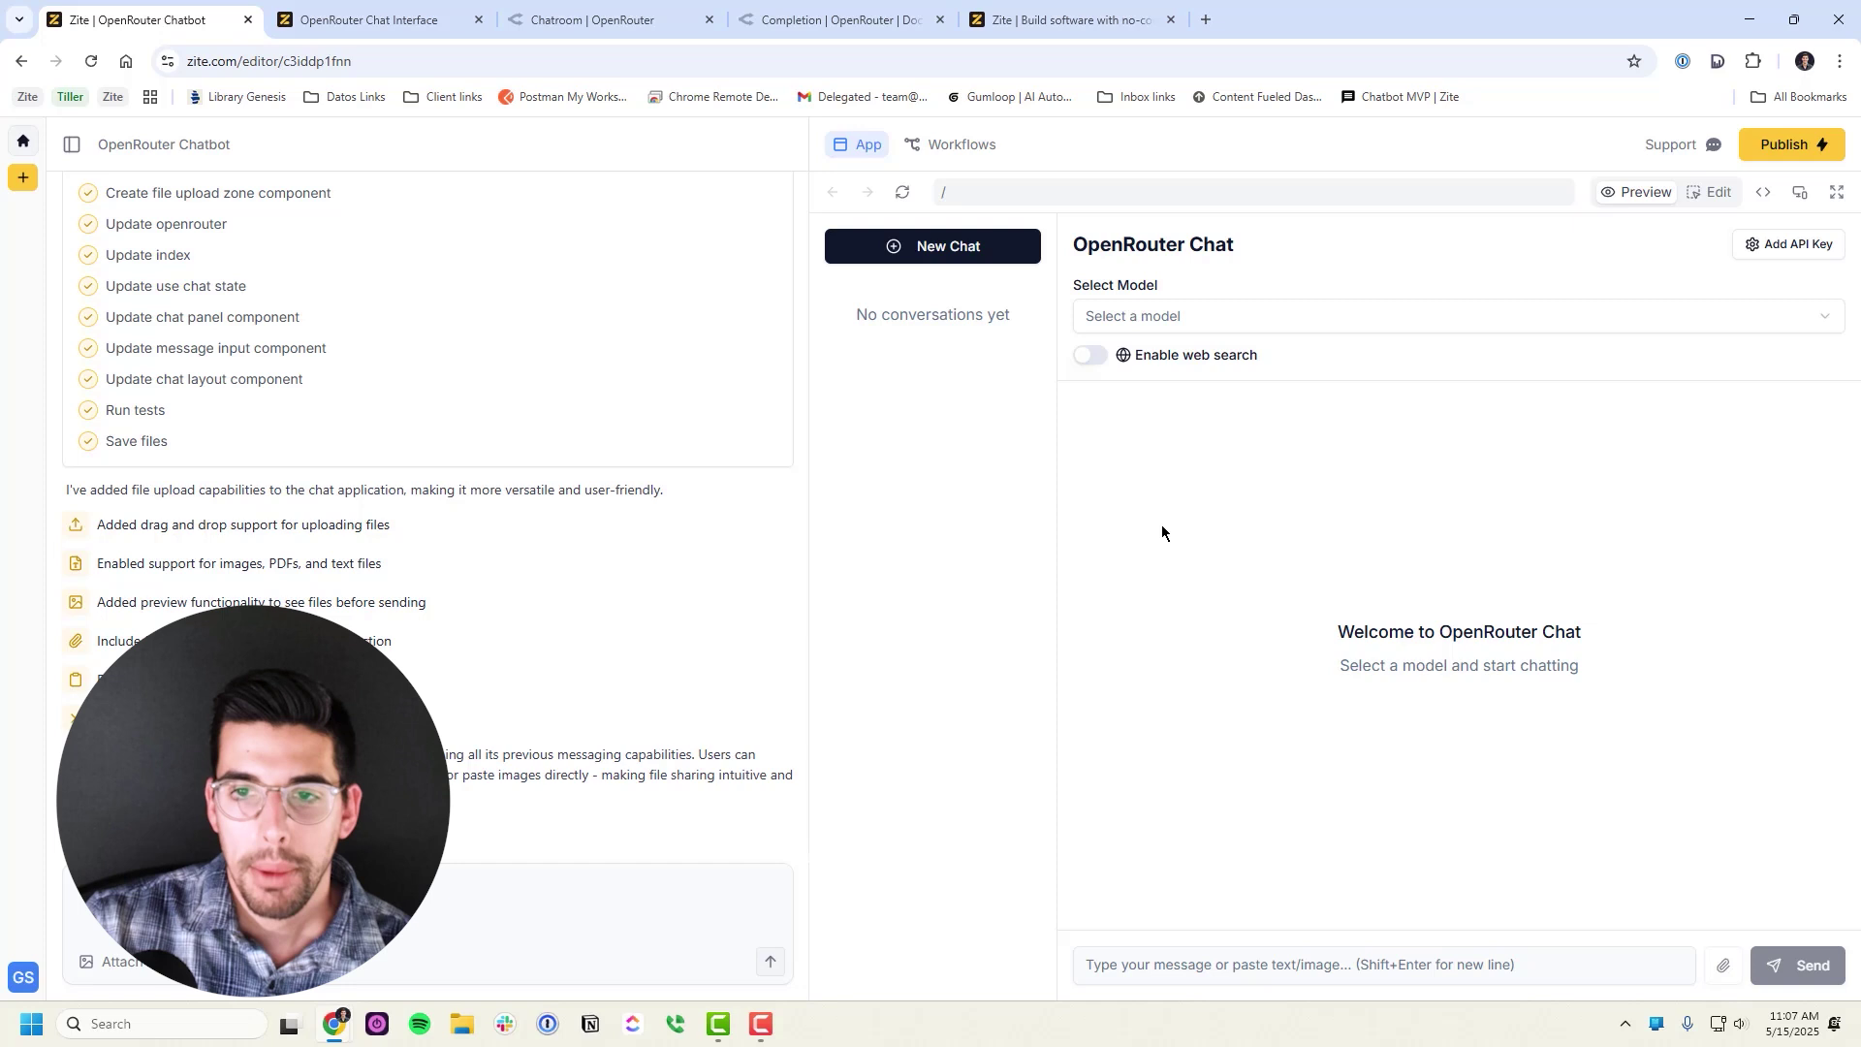
pyautogui.click(1173, 981)
pyautogui.click(1605, 601)
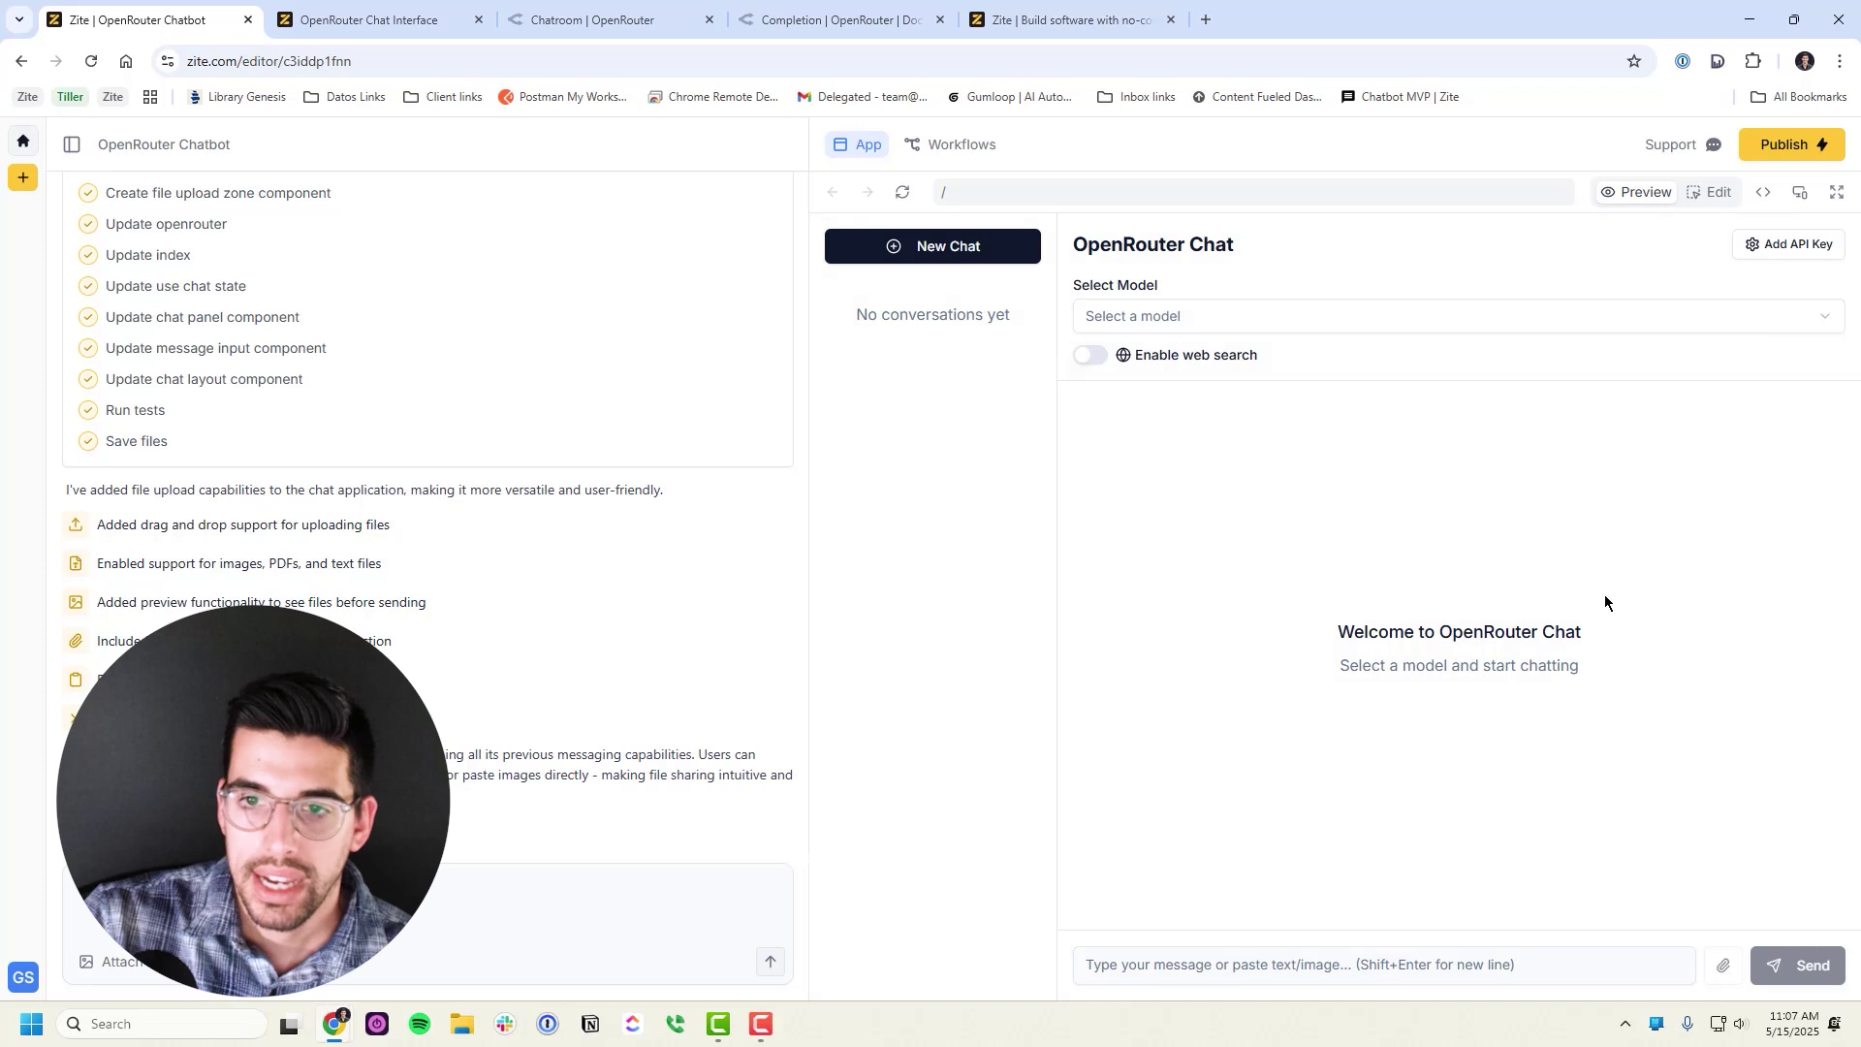
pyautogui.click(1323, 967)
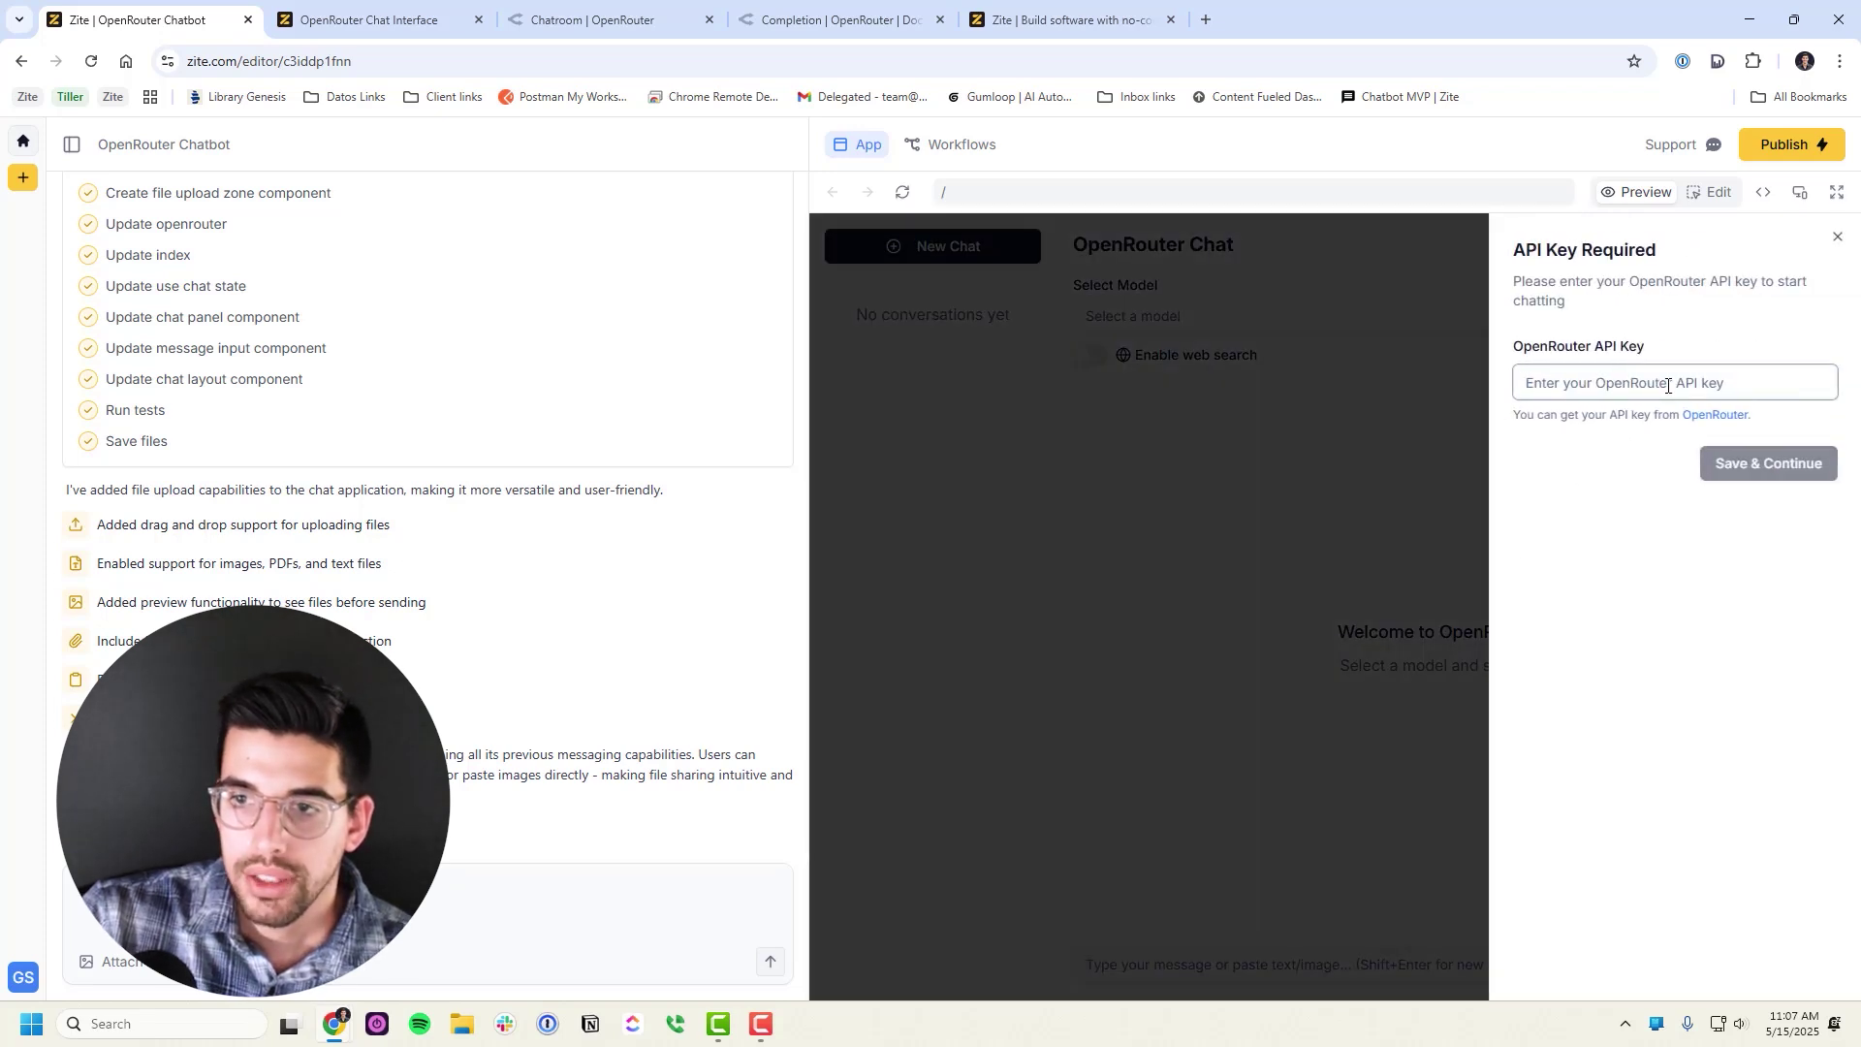
pyautogui.click(1645, 387)
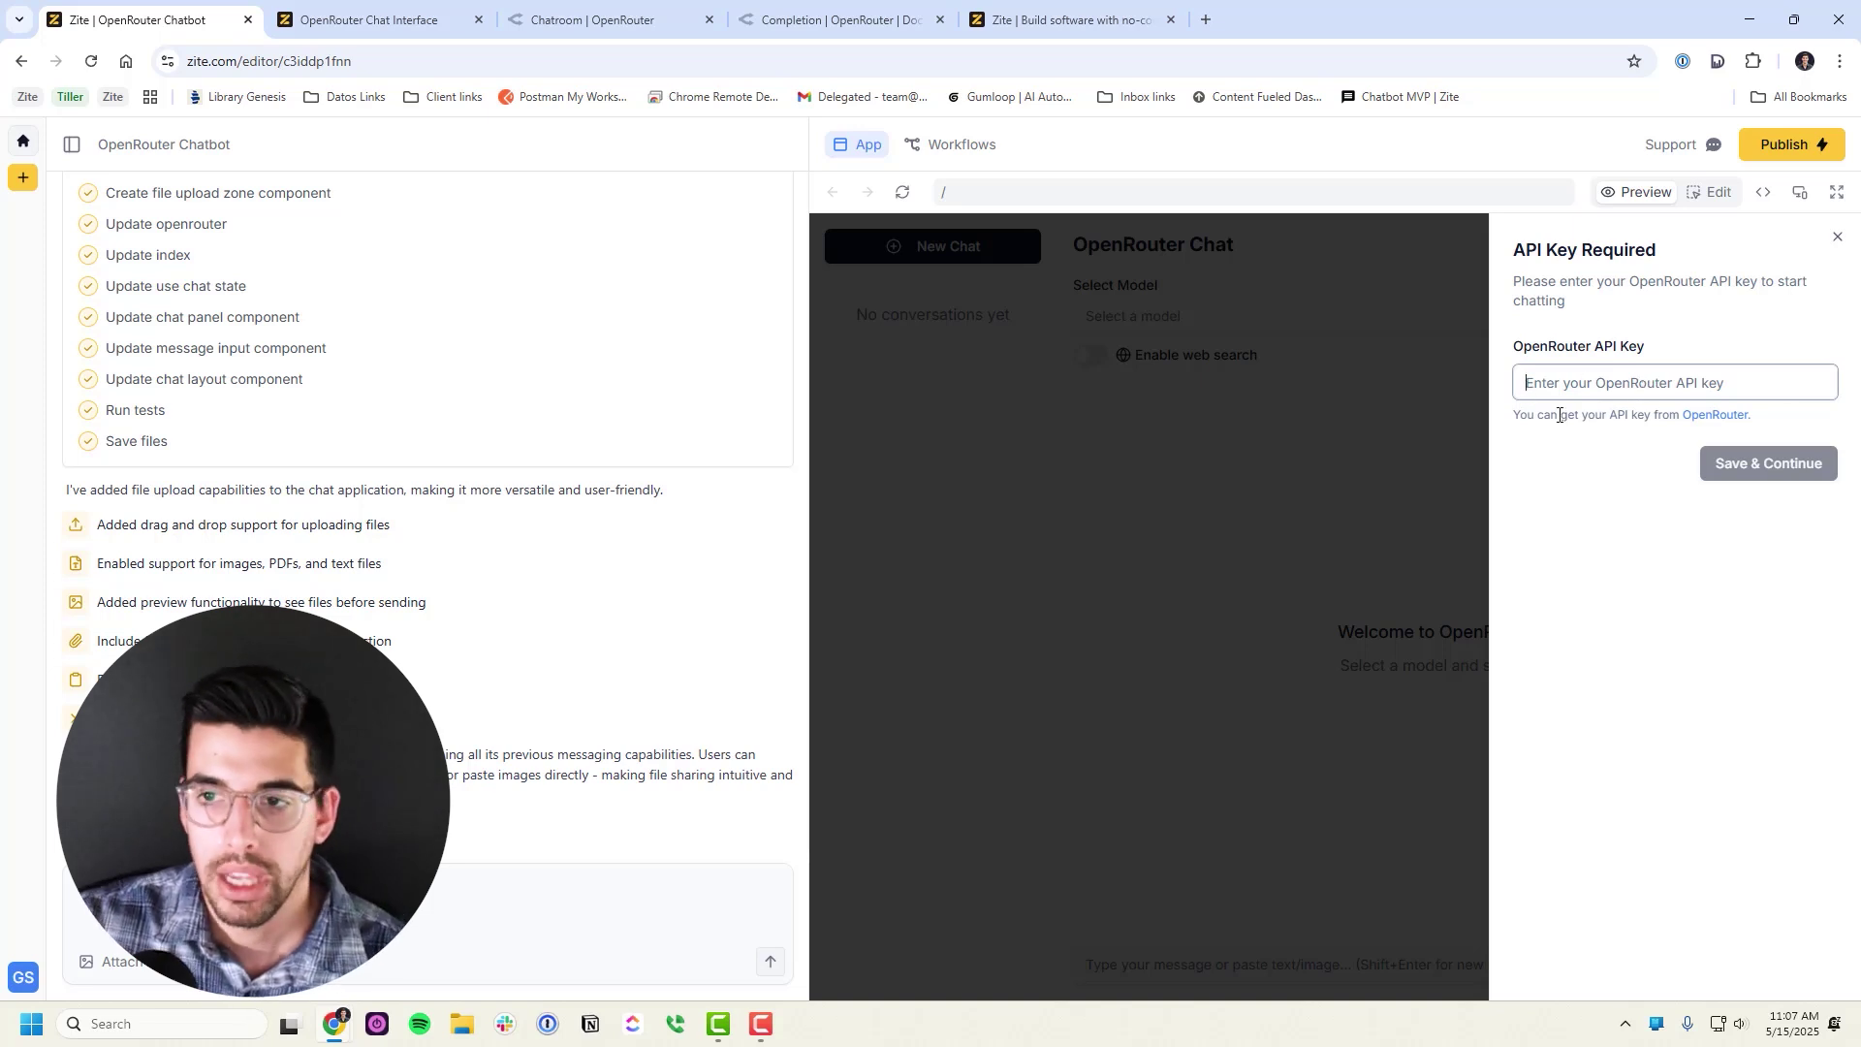
pyautogui.hotkey('ctrl', 'v')
pyautogui.press('Return')
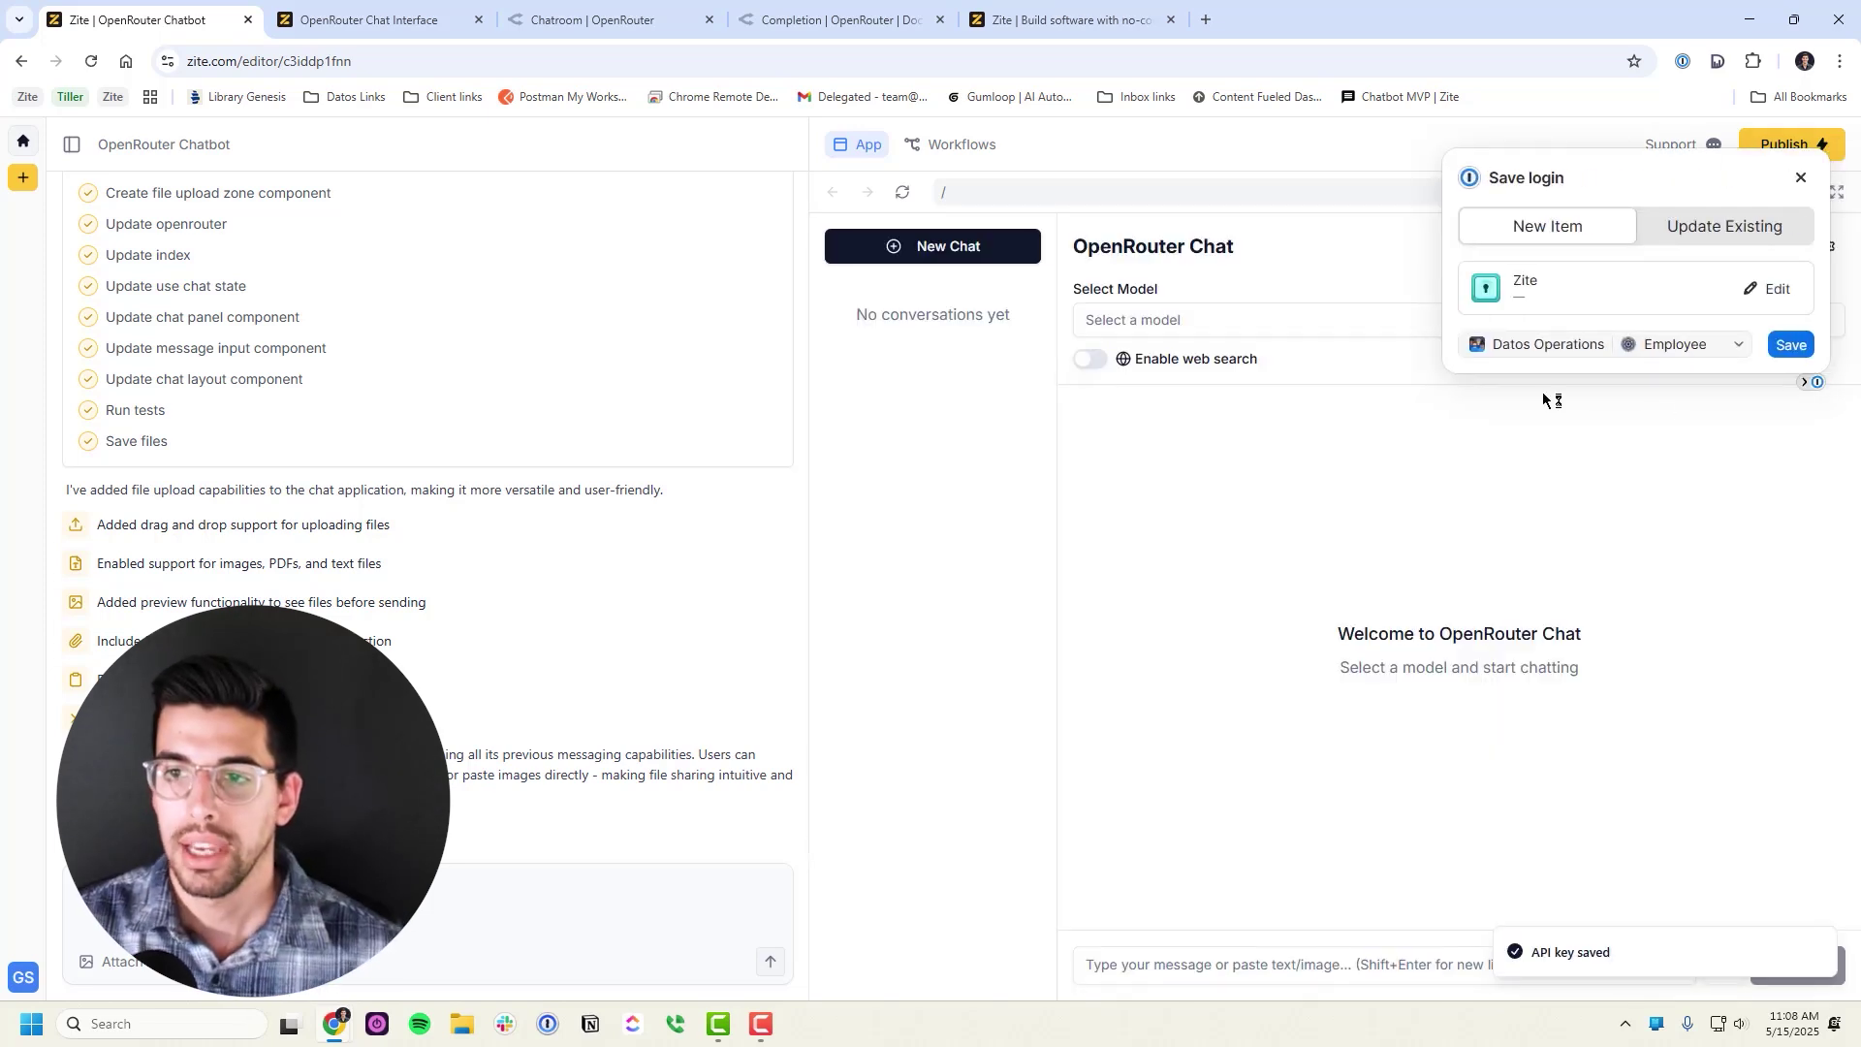
pyautogui.click(1800, 179)
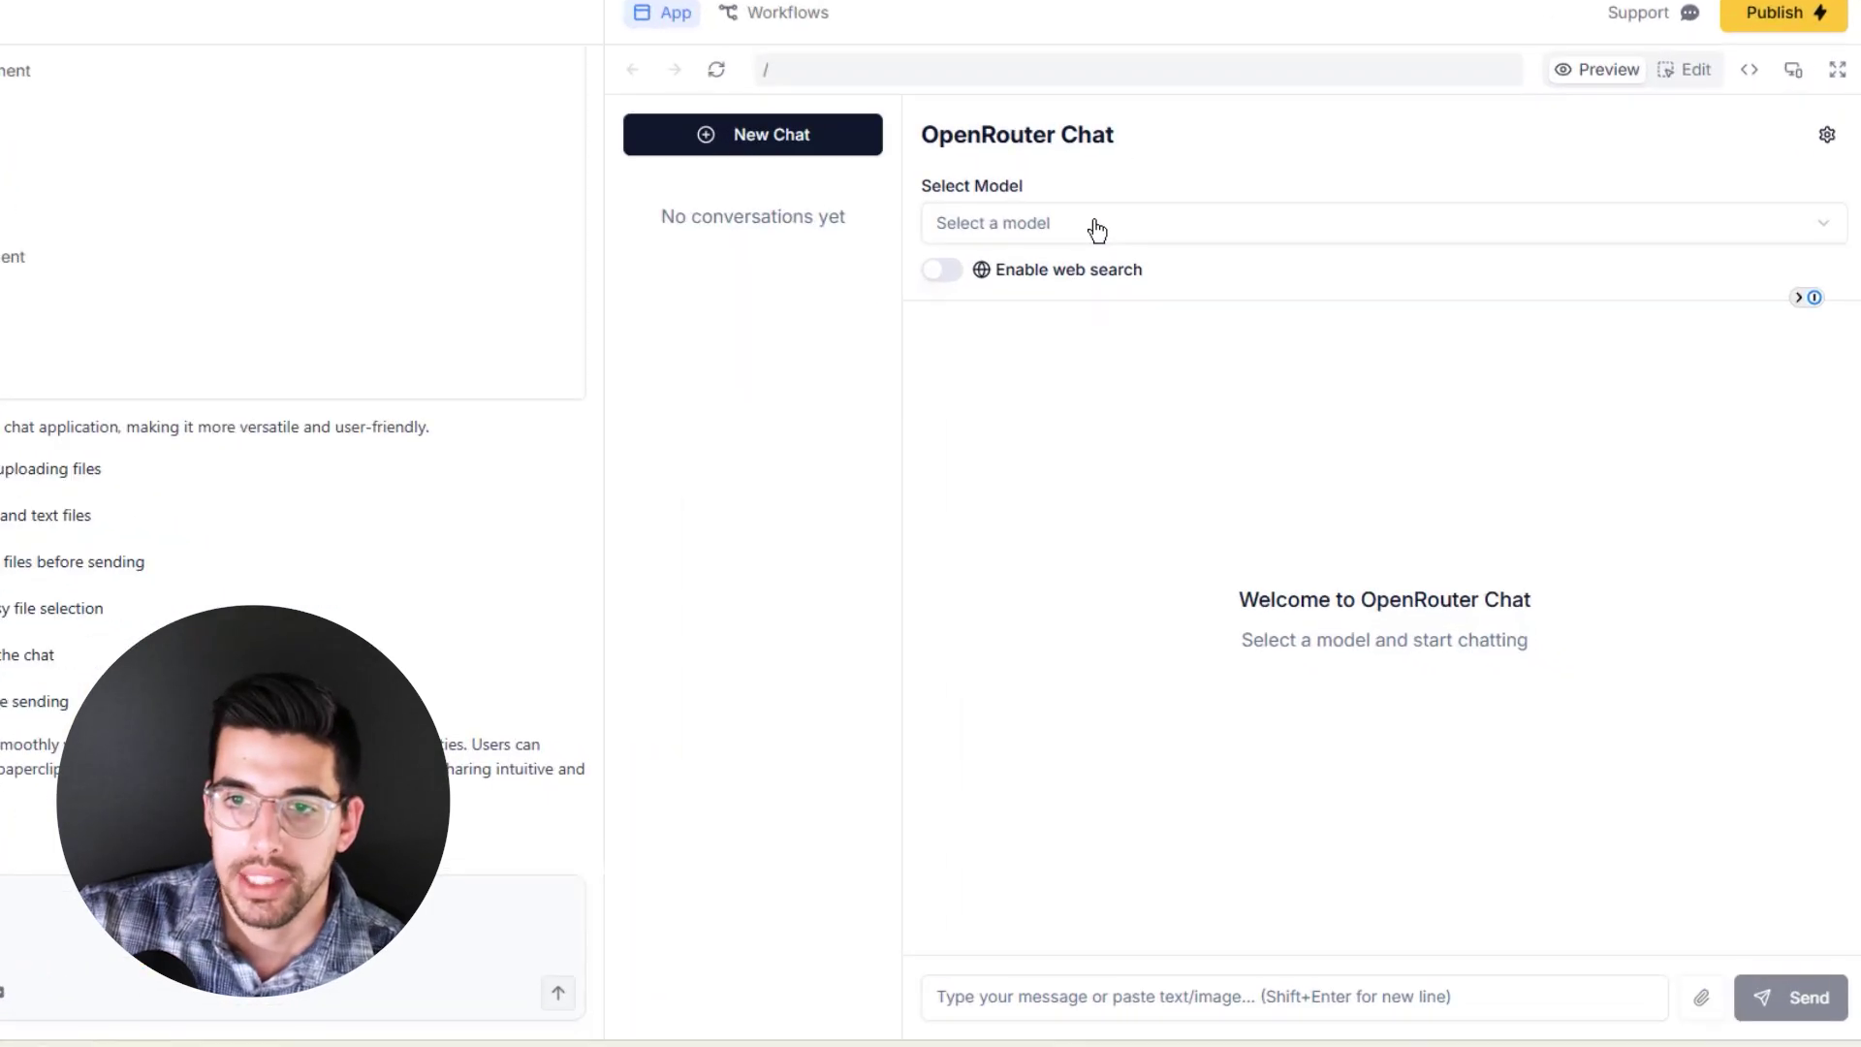
# Choose Gemini 2.5 Pro Preview and draft 'Give me the ingredients needed for this recipe'
pyautogui.click(1096, 229)
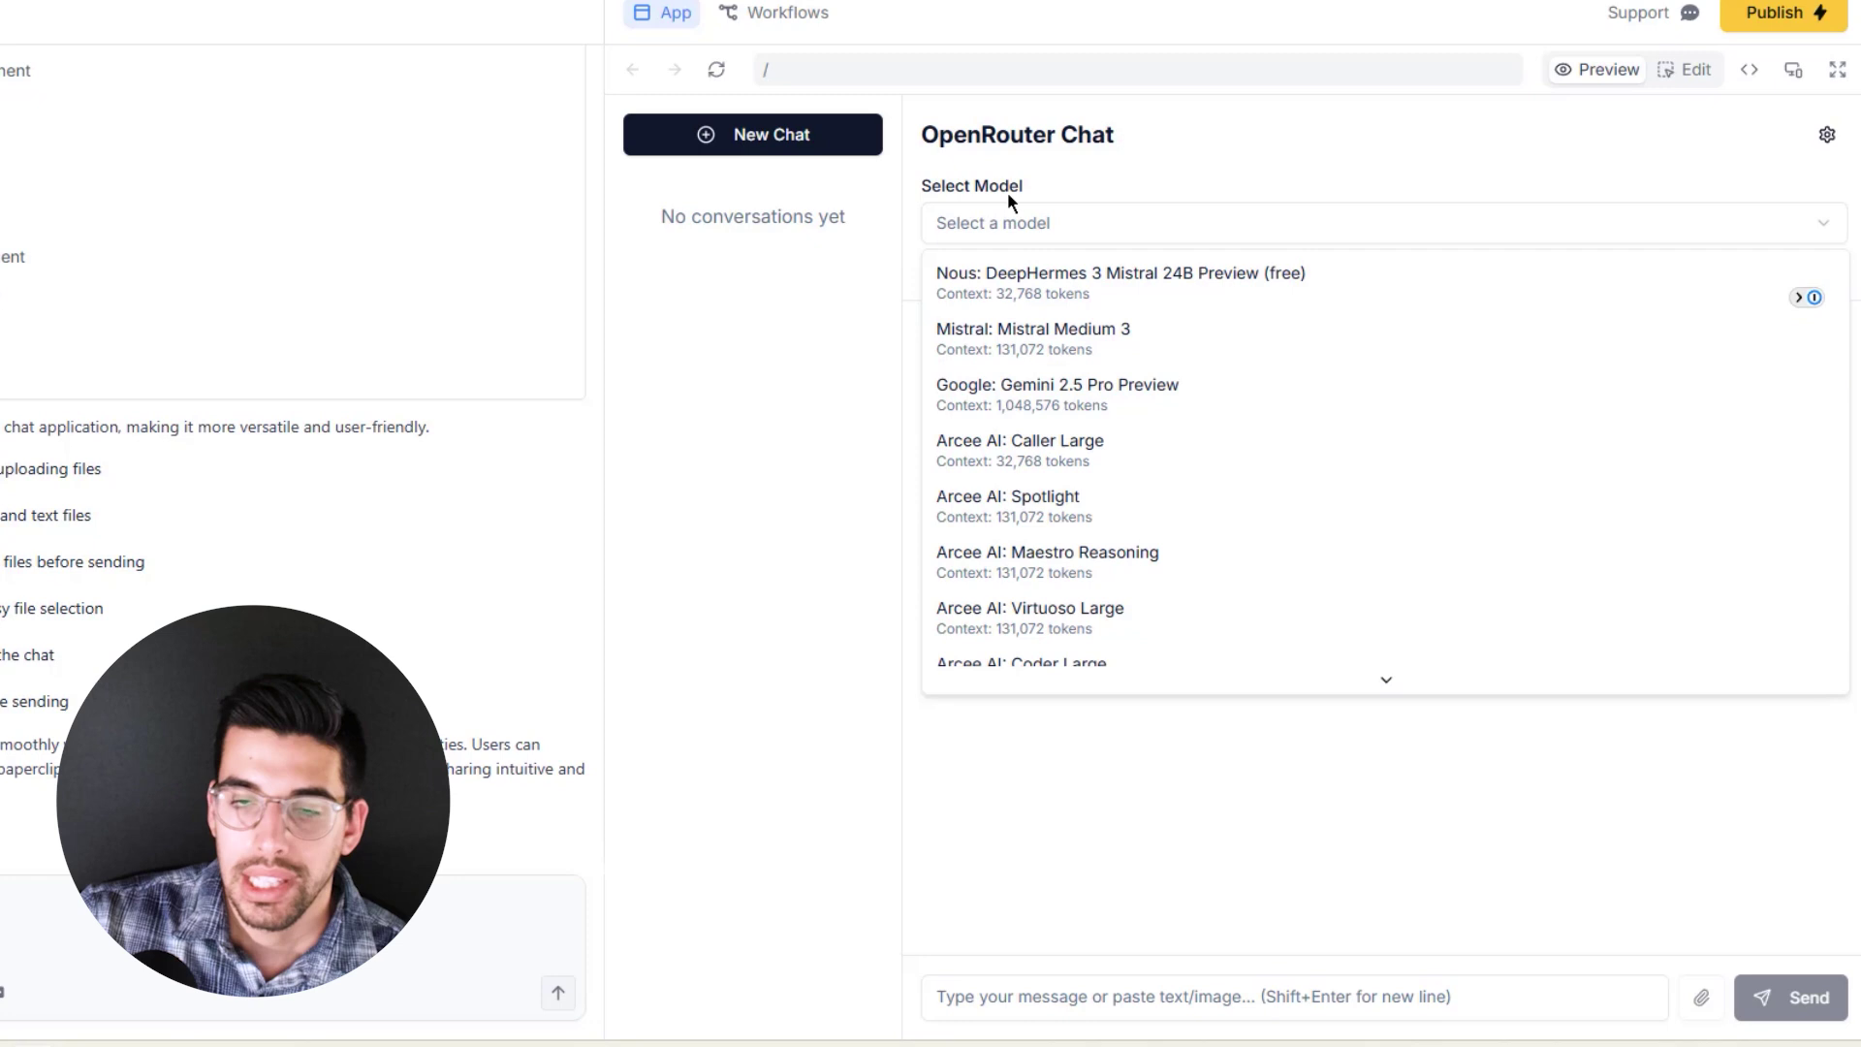
pyautogui.click(1059, 393)
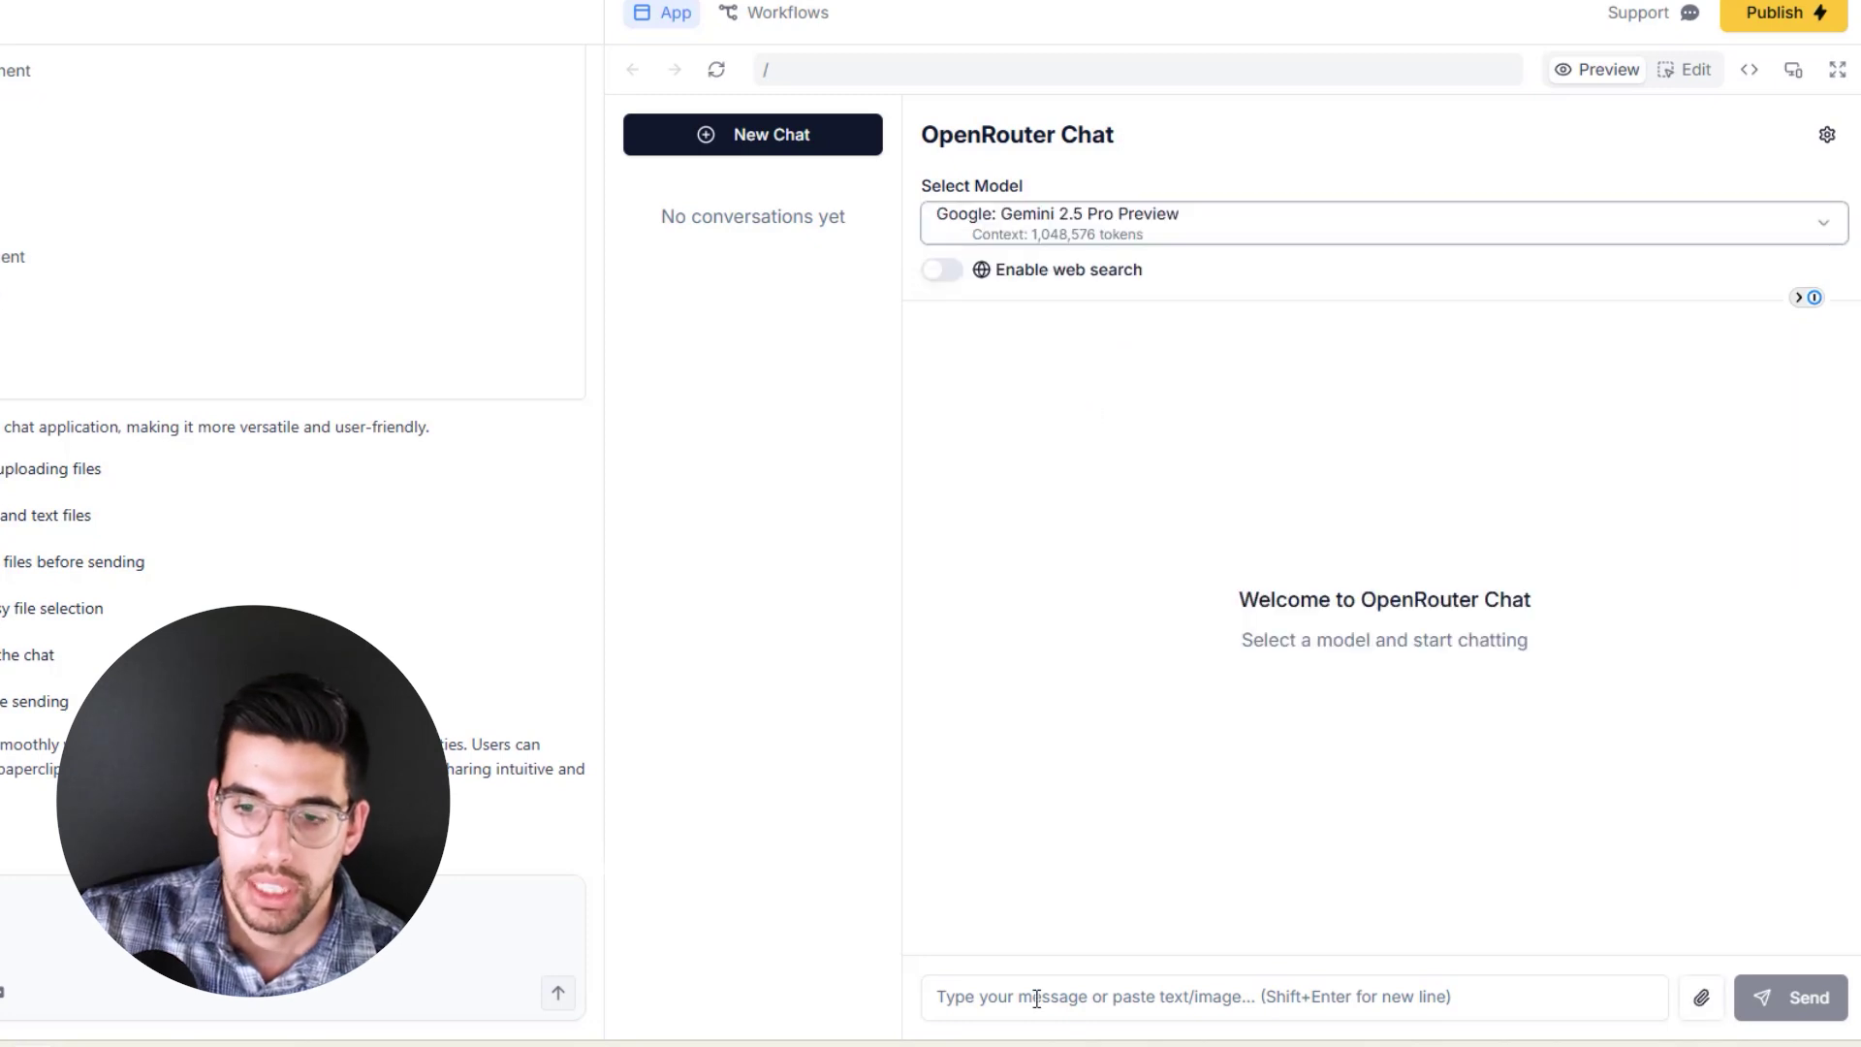
pyautogui.click(1037, 998)
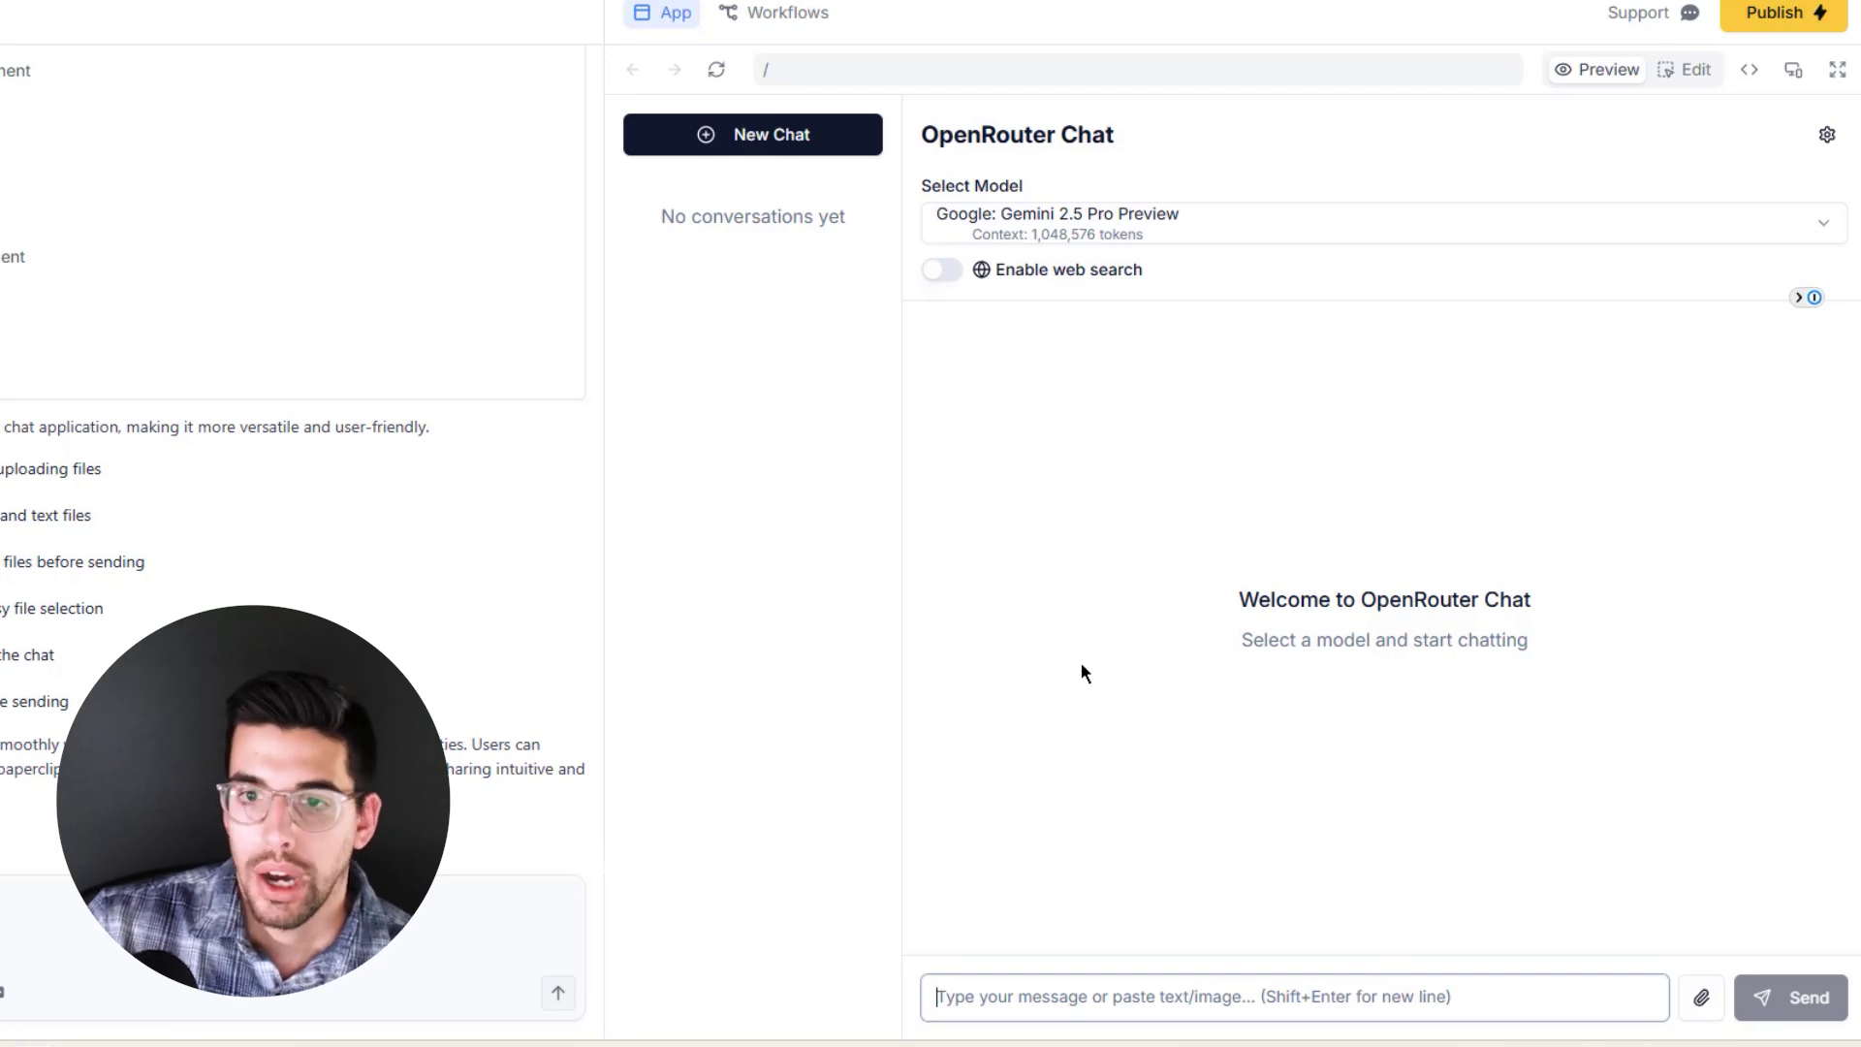
pyautogui.write('Wh')
pyautogui.press('BackSpace')
pyautogui.press('BackSpace')
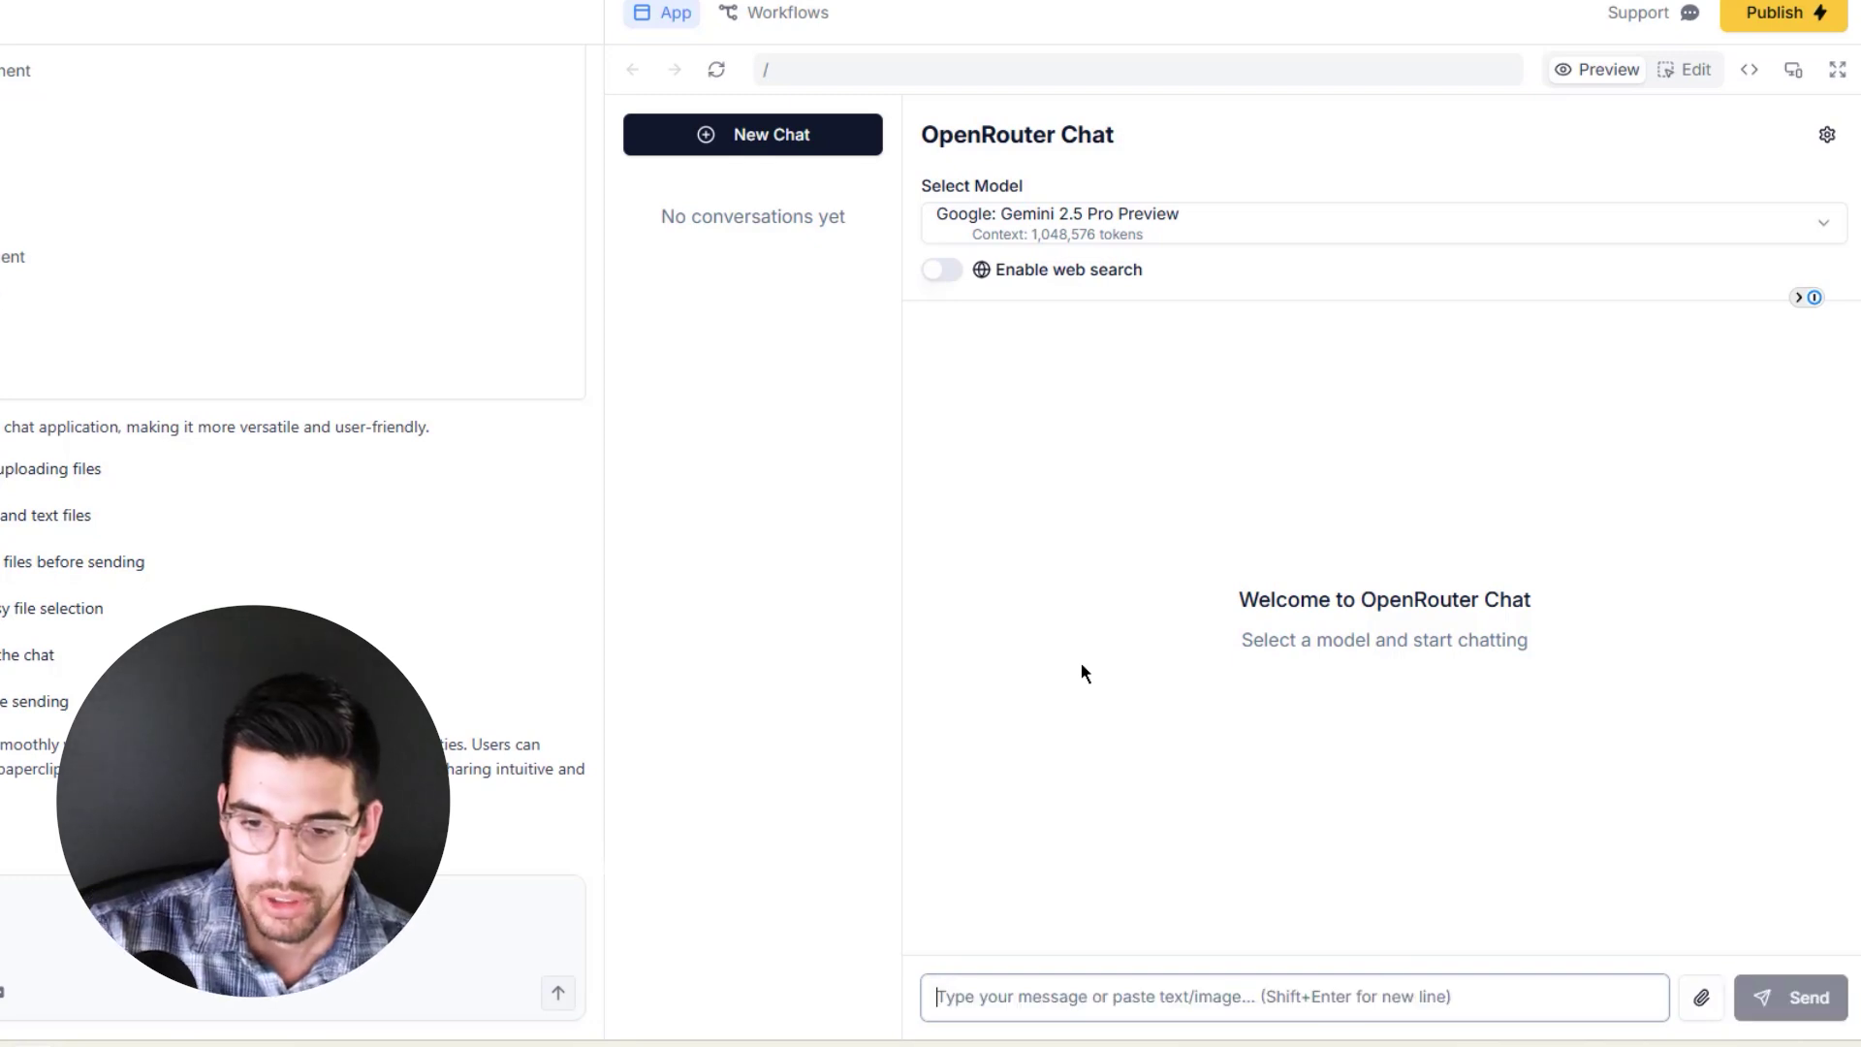
pyautogui.write('Give me the')
pyautogui.write(' ingredients need')
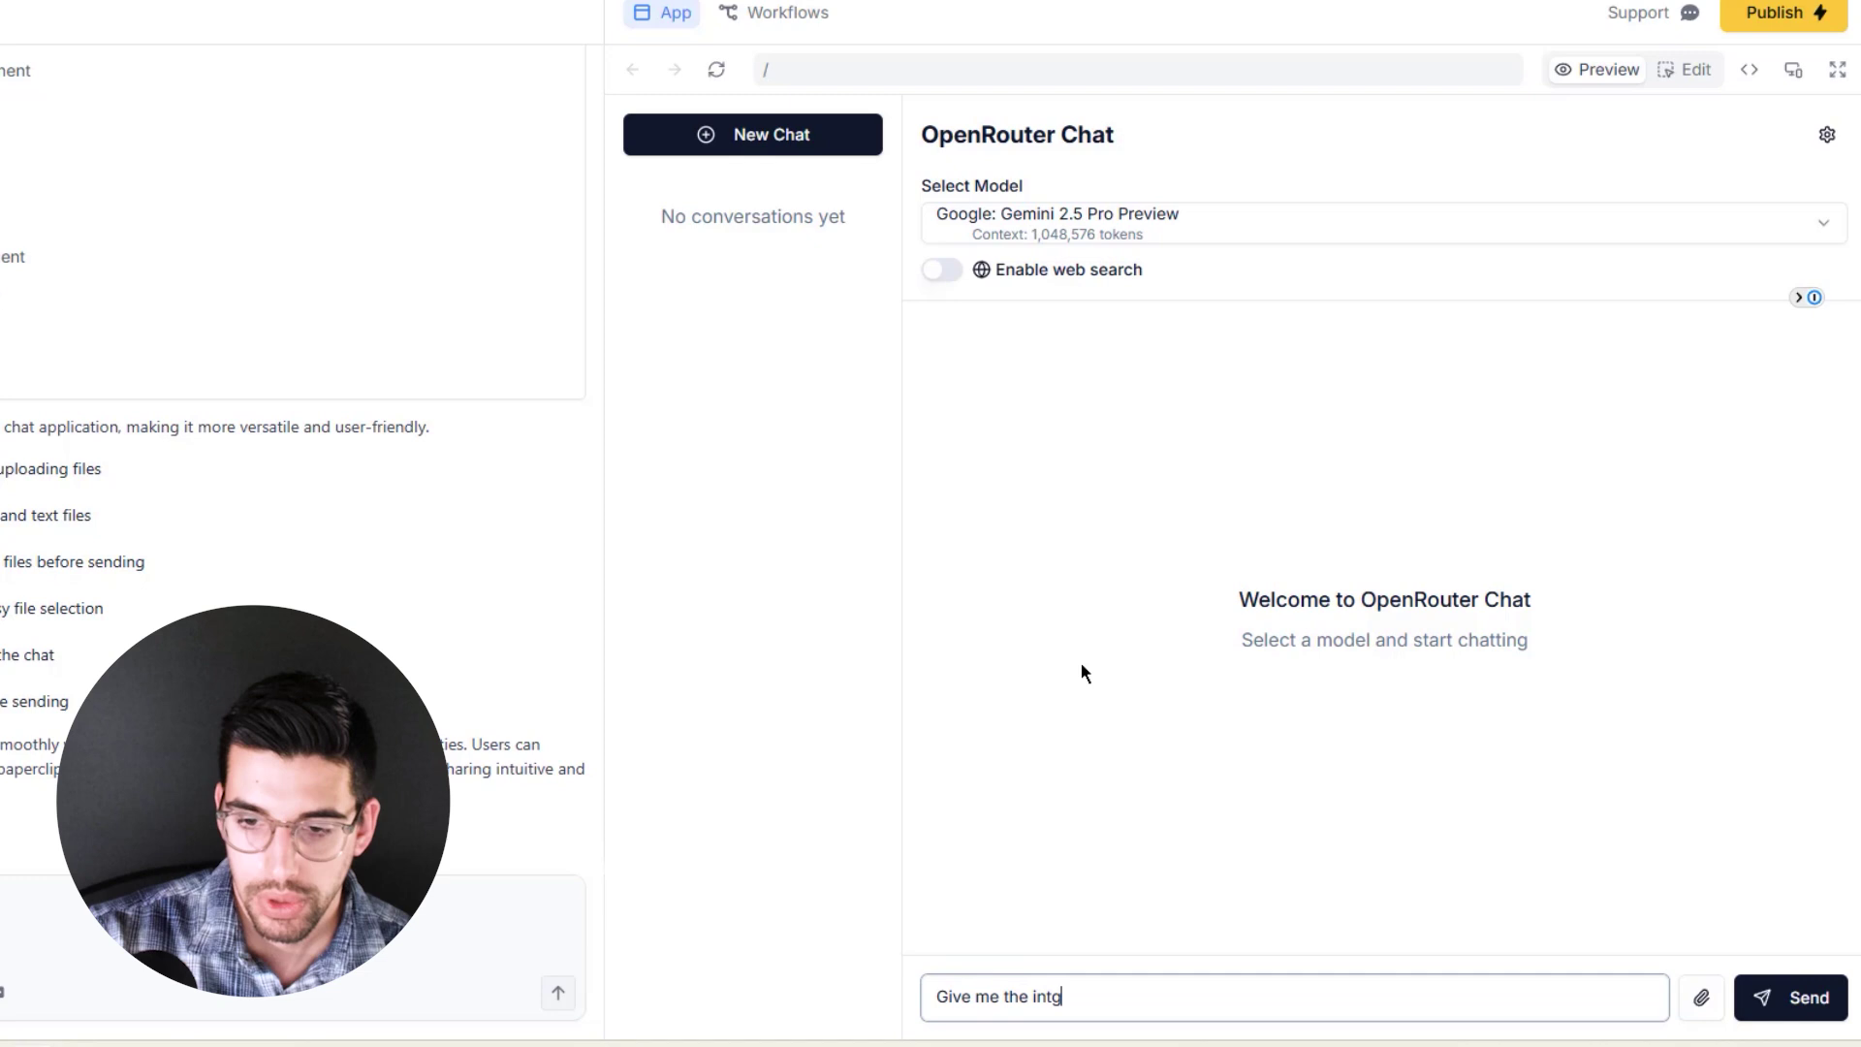
pyautogui.write('ed for this recipe')
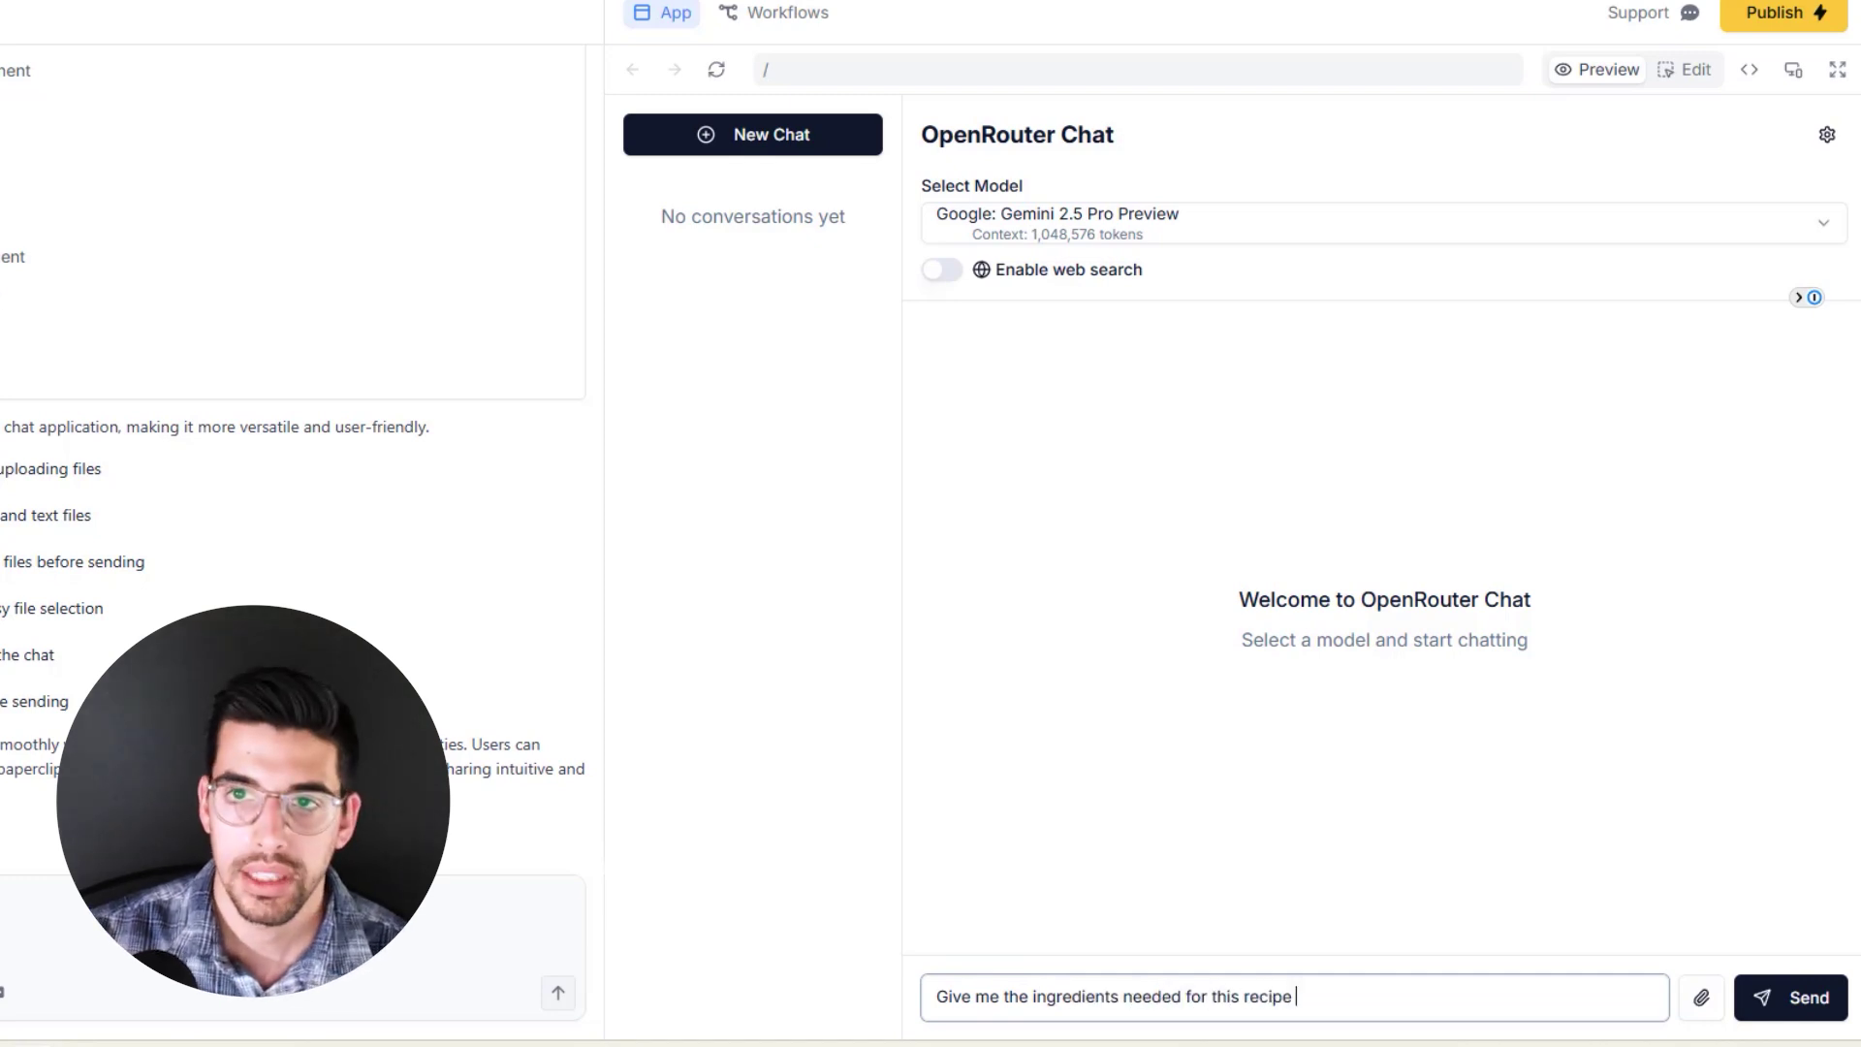
# Open The Cozy Cook's Easy Lasagna Recipe page in a new tab and copy all its text
pyautogui.hotkey('ctrl', 't')
pyautogui.write(';as')
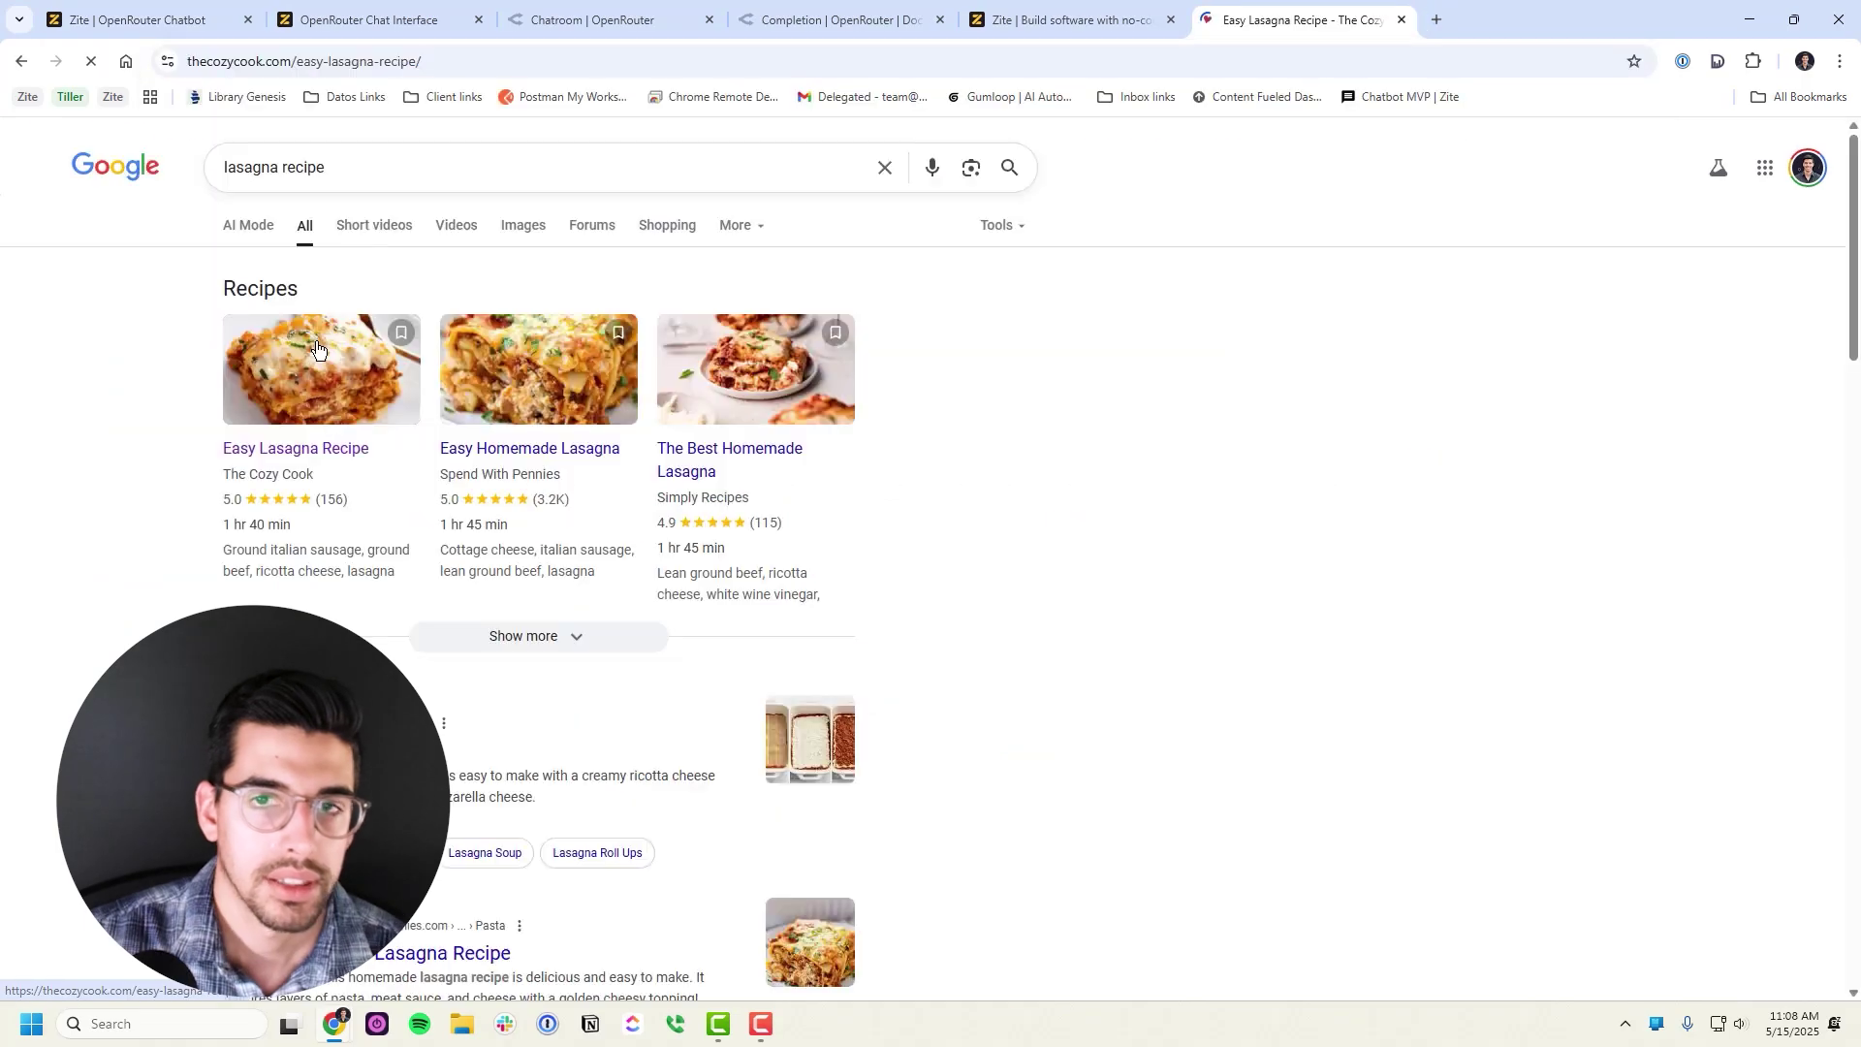
pyautogui.click(427, 434)
pyautogui.hotkey('ctrl', 'a')
pyautogui.scroll(-20, 989, 625)
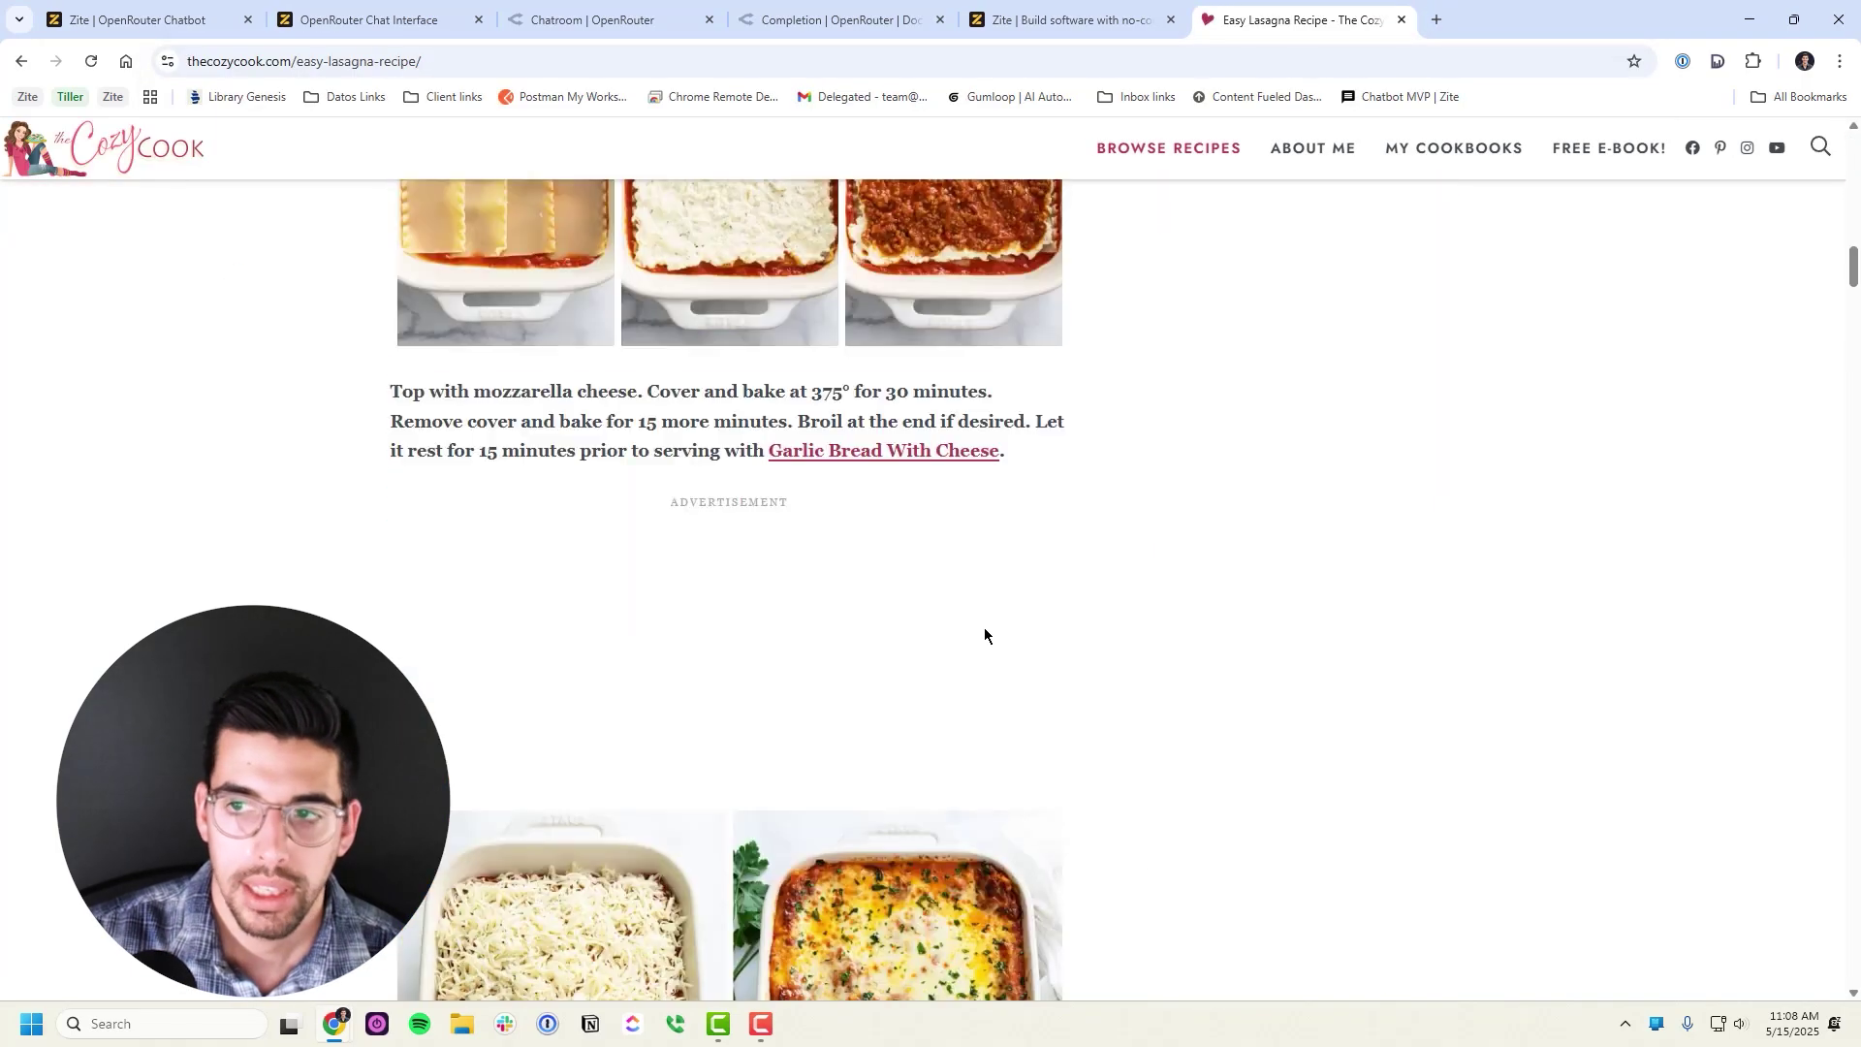
pyautogui.scroll(-15, 991, 642)
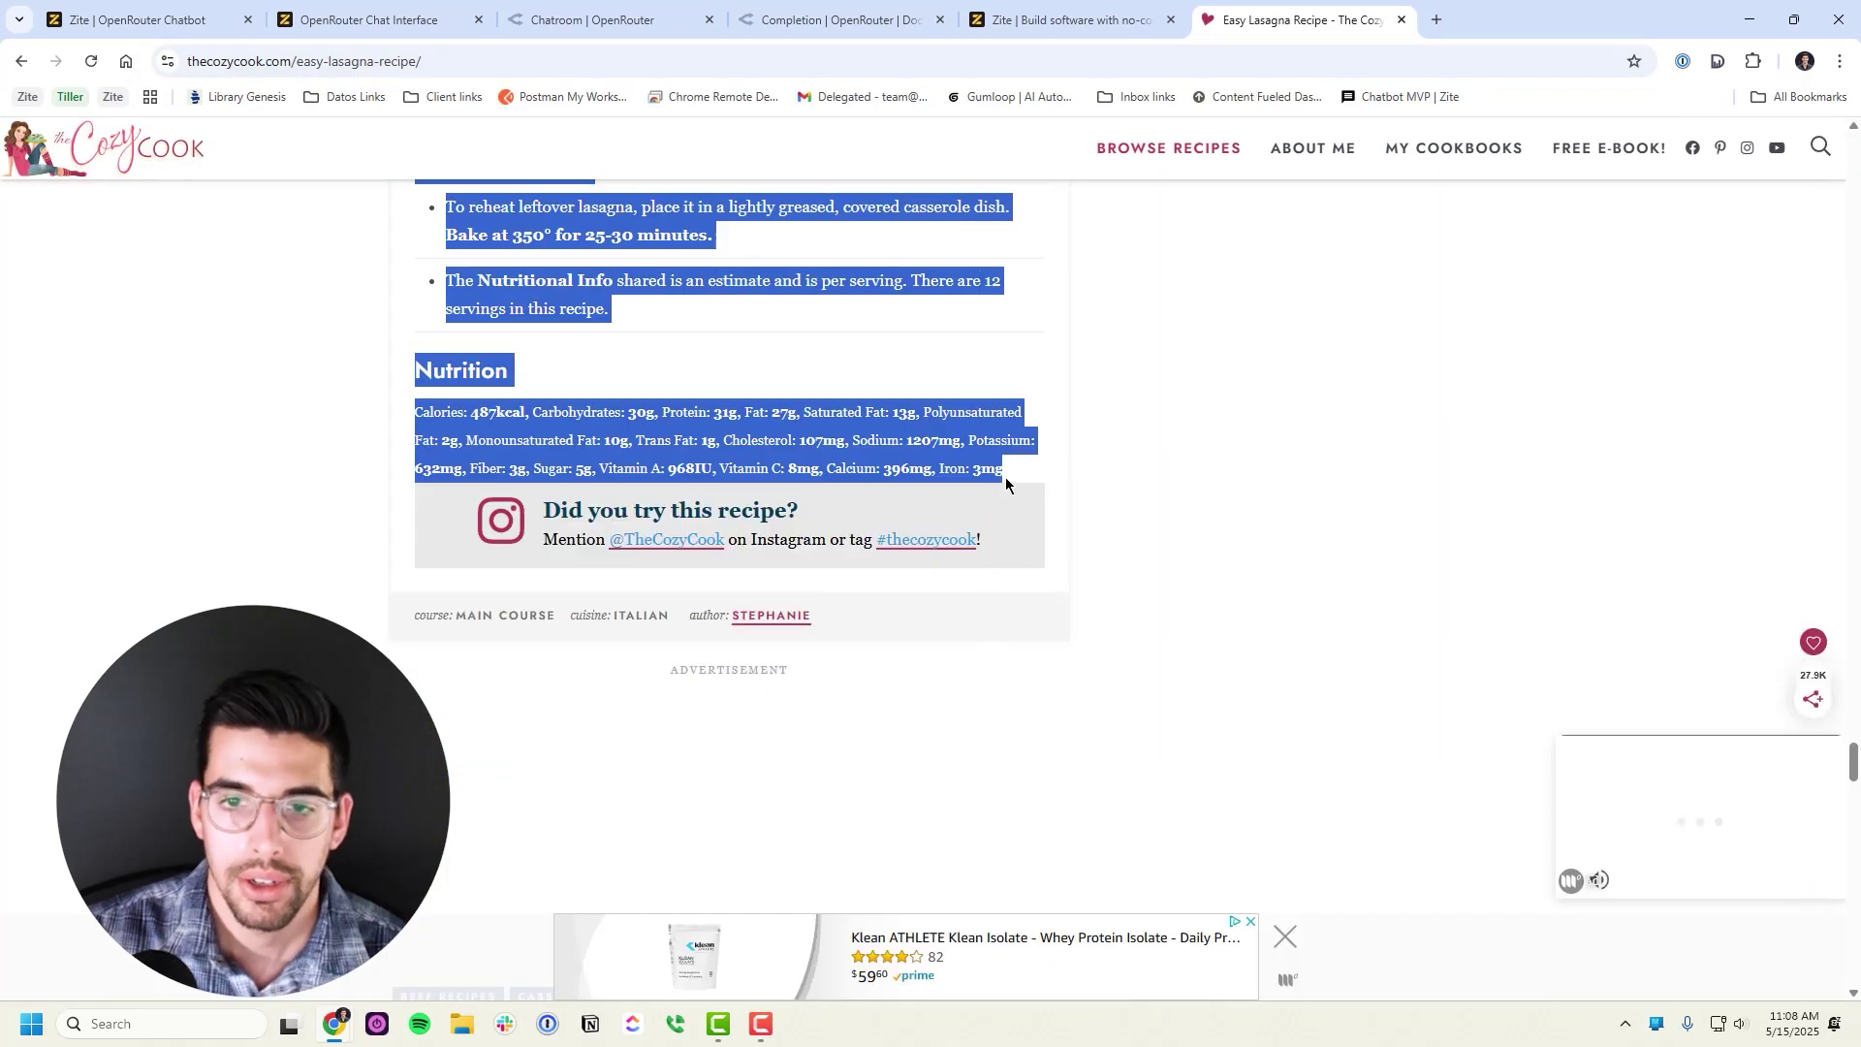
# Paste the lasagna page text into the chat input and title the attachment 'recipe'
pyautogui.click(194, 19)
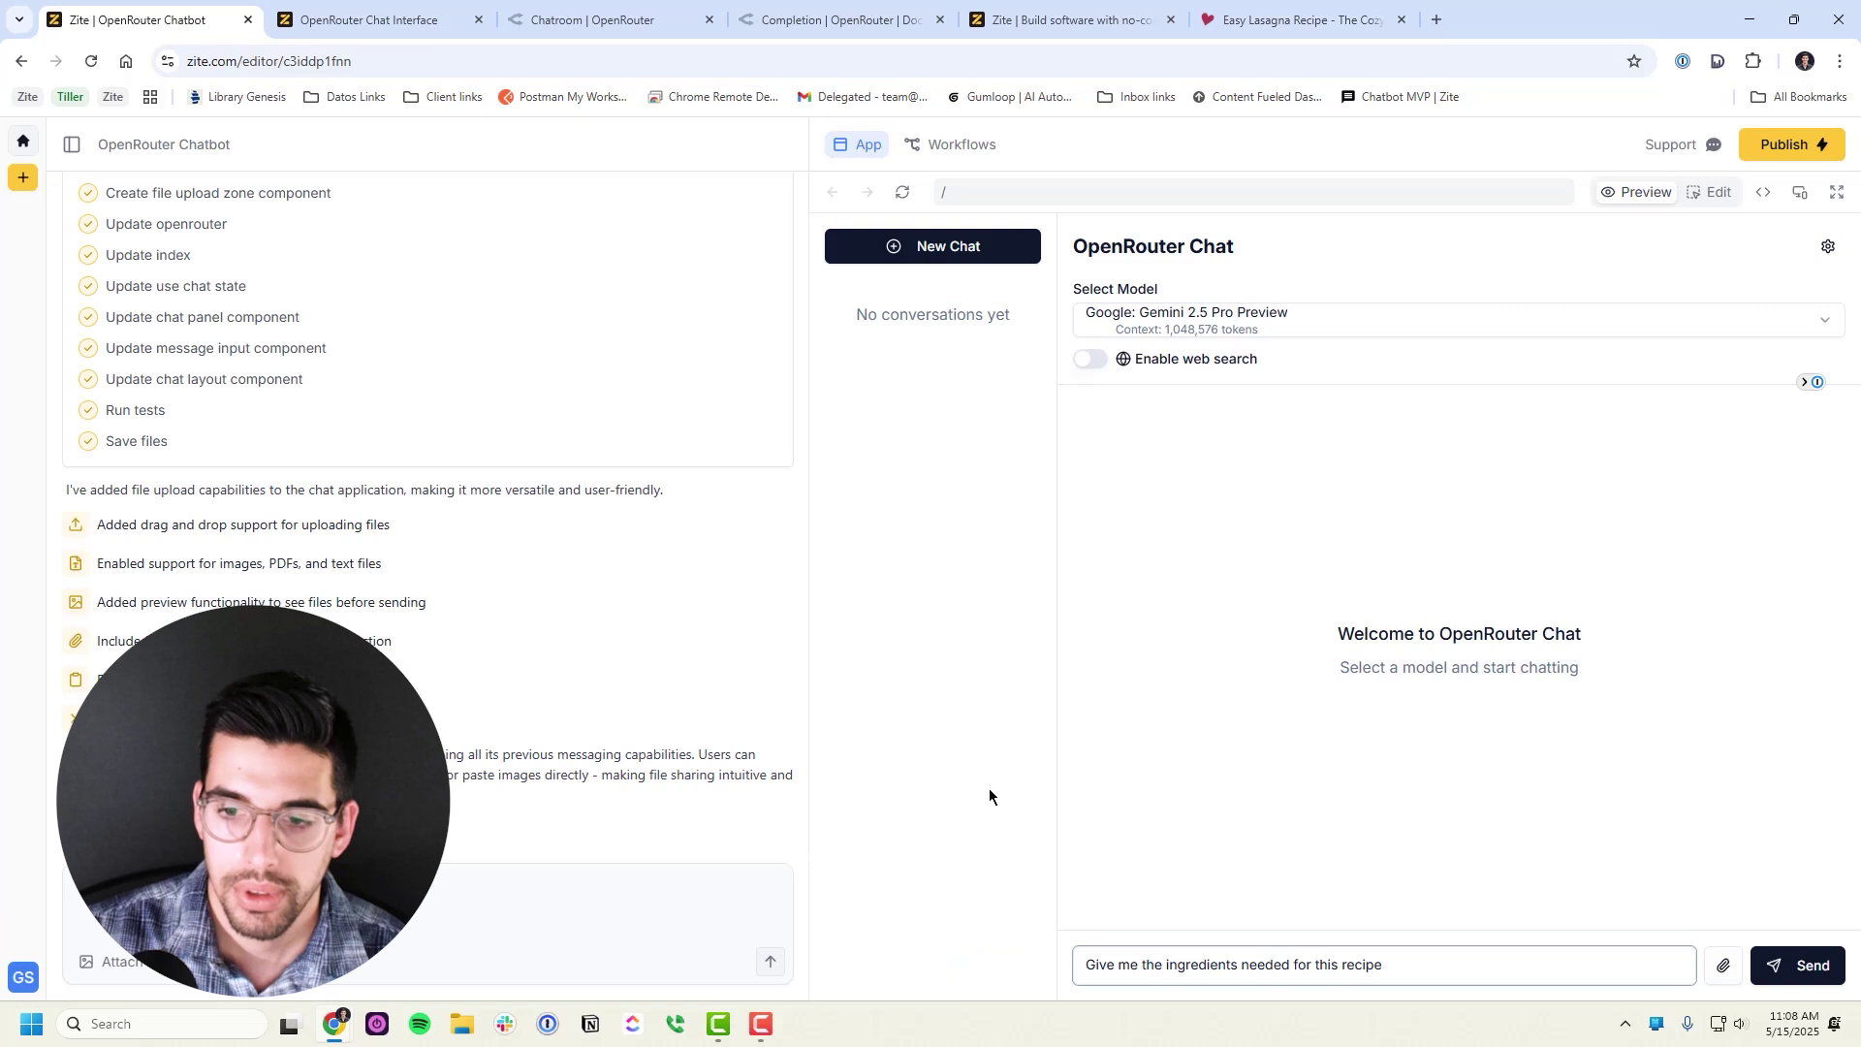
pyautogui.hotkey('ctrl', 'v')
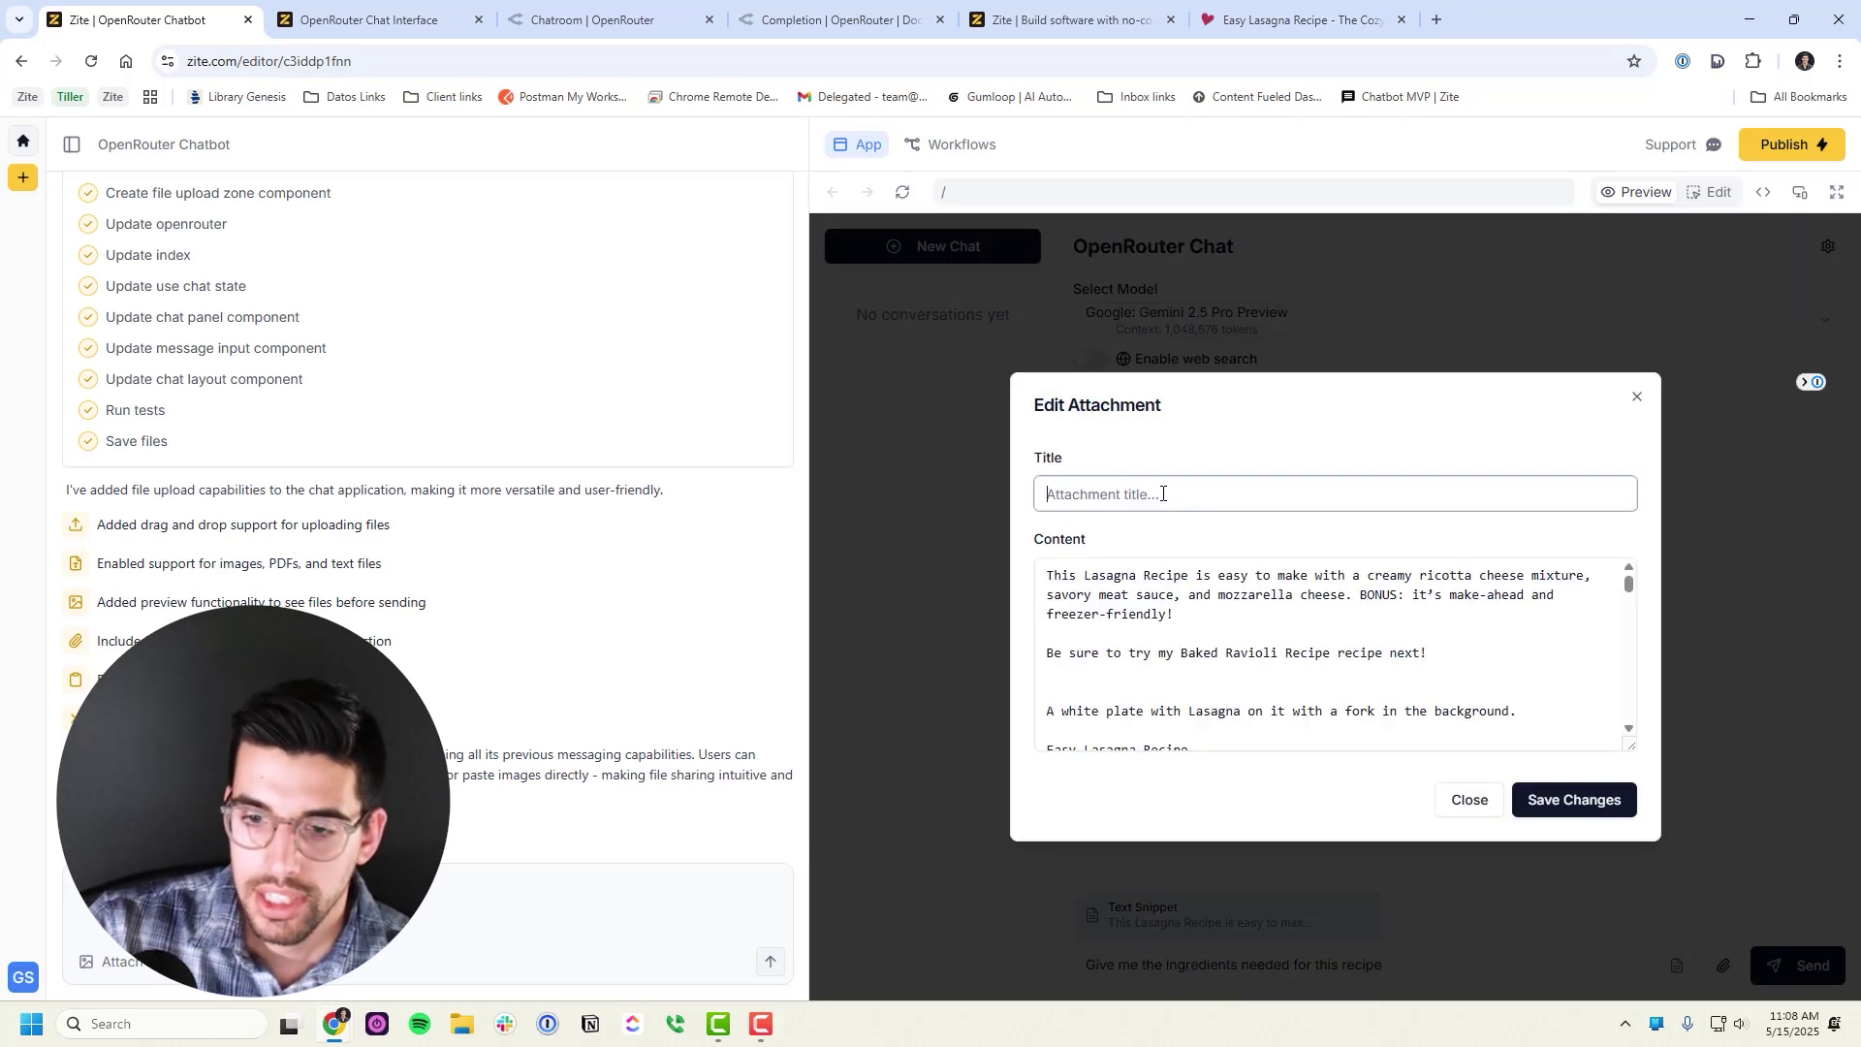
pyautogui.click(1162, 494)
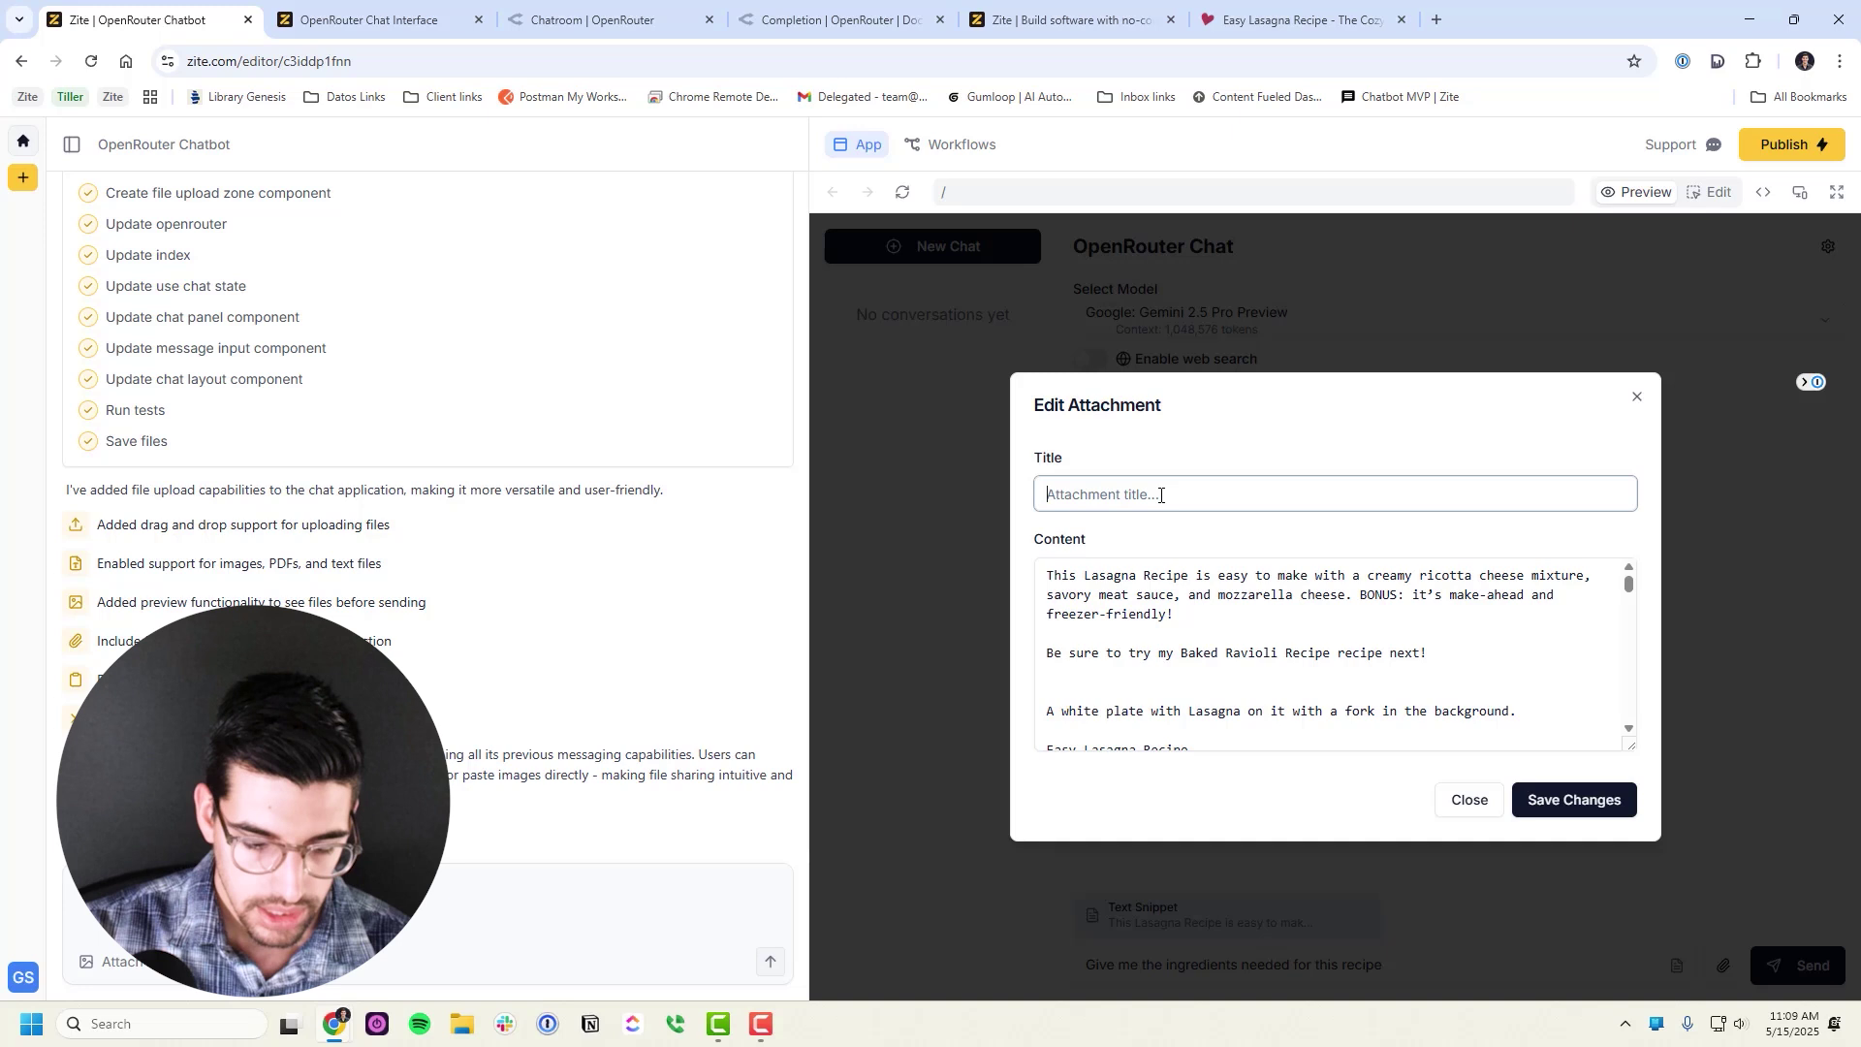
pyautogui.write('recipe')
pyautogui.press('Return')
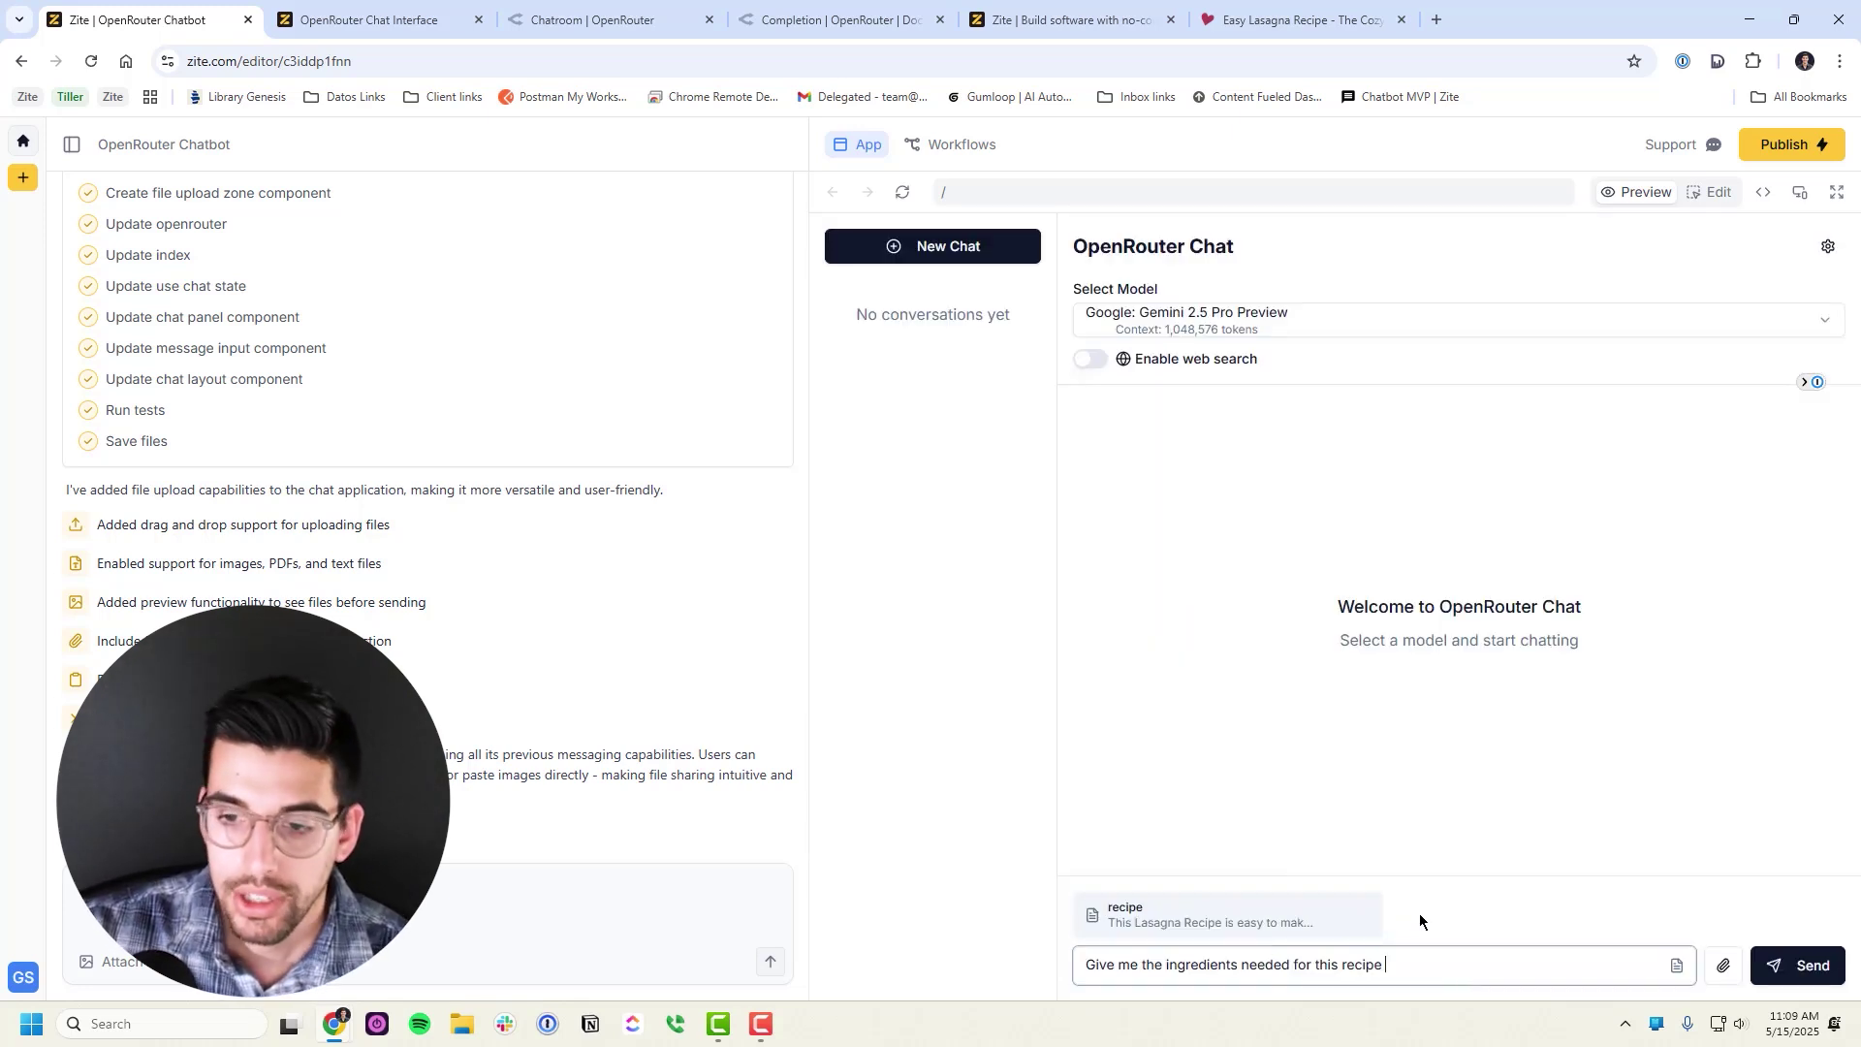
pyautogui.moveTo(1393, 939)
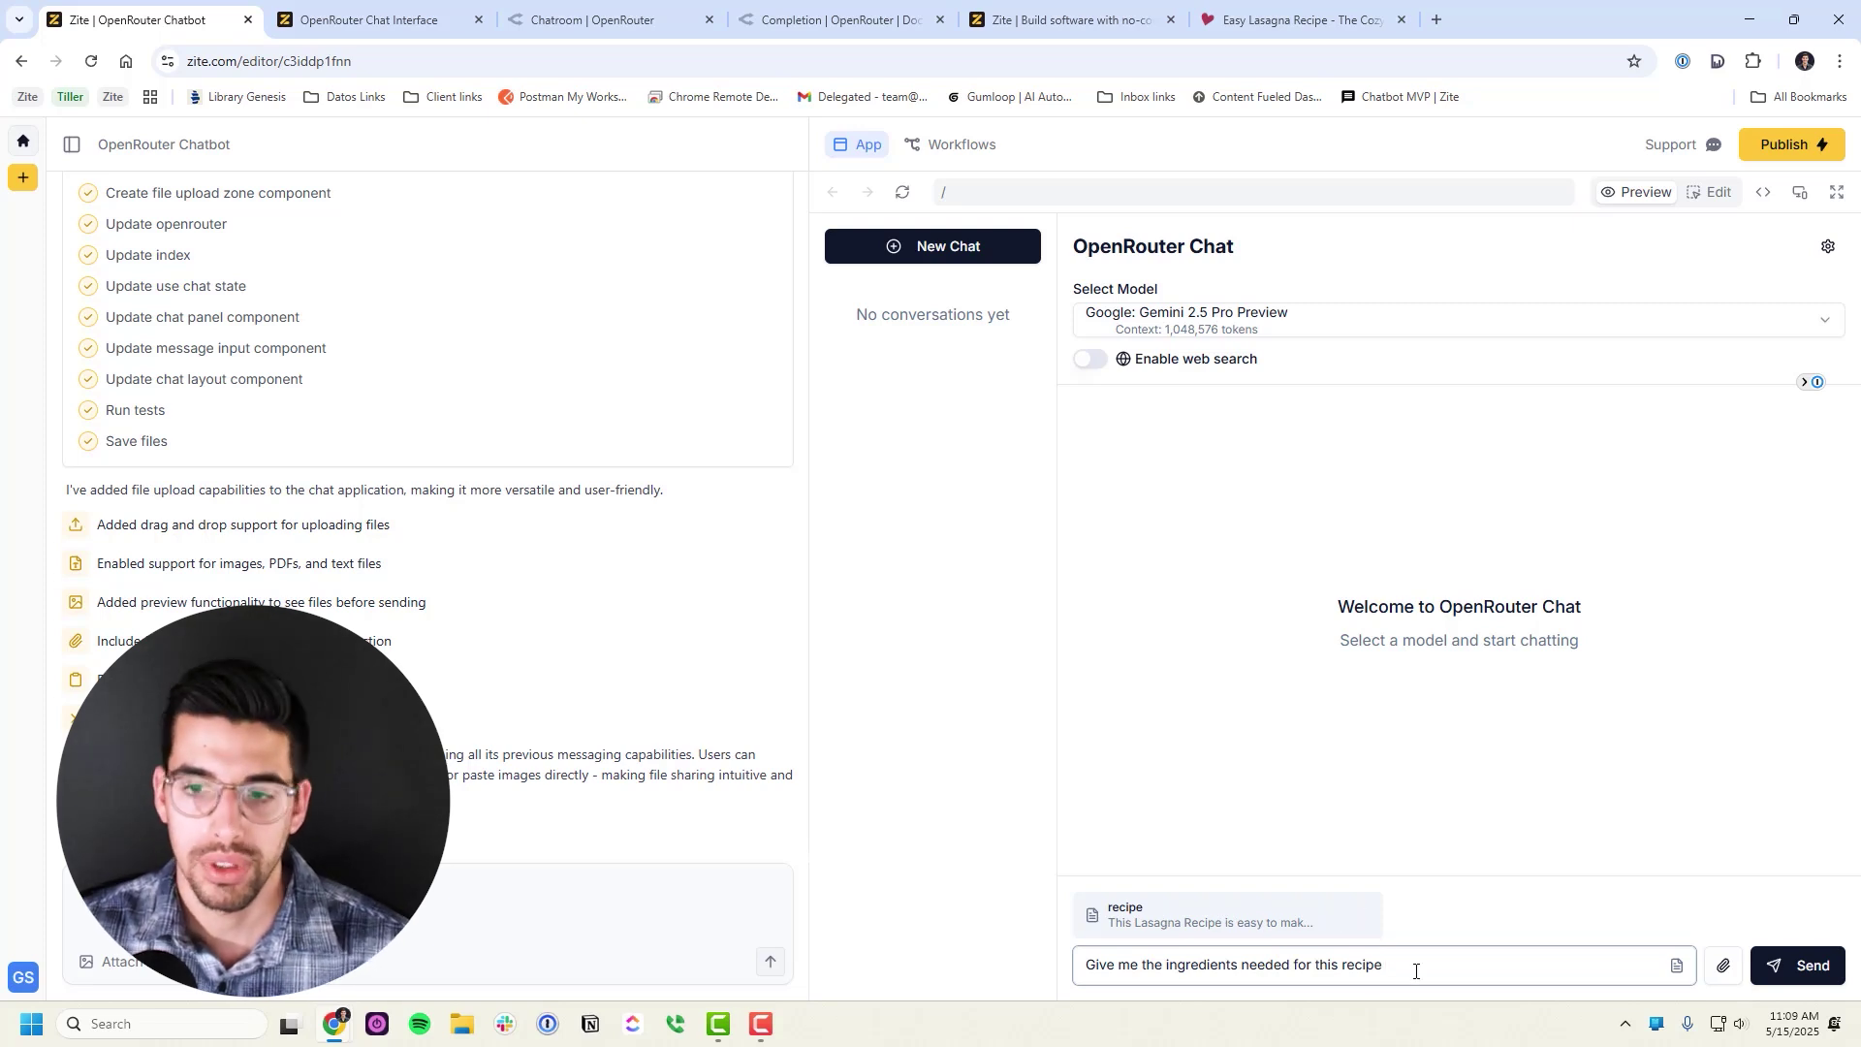
# Send the ingredients question with the recipe attachment to Gemini and review the reply
pyautogui.press('Return')
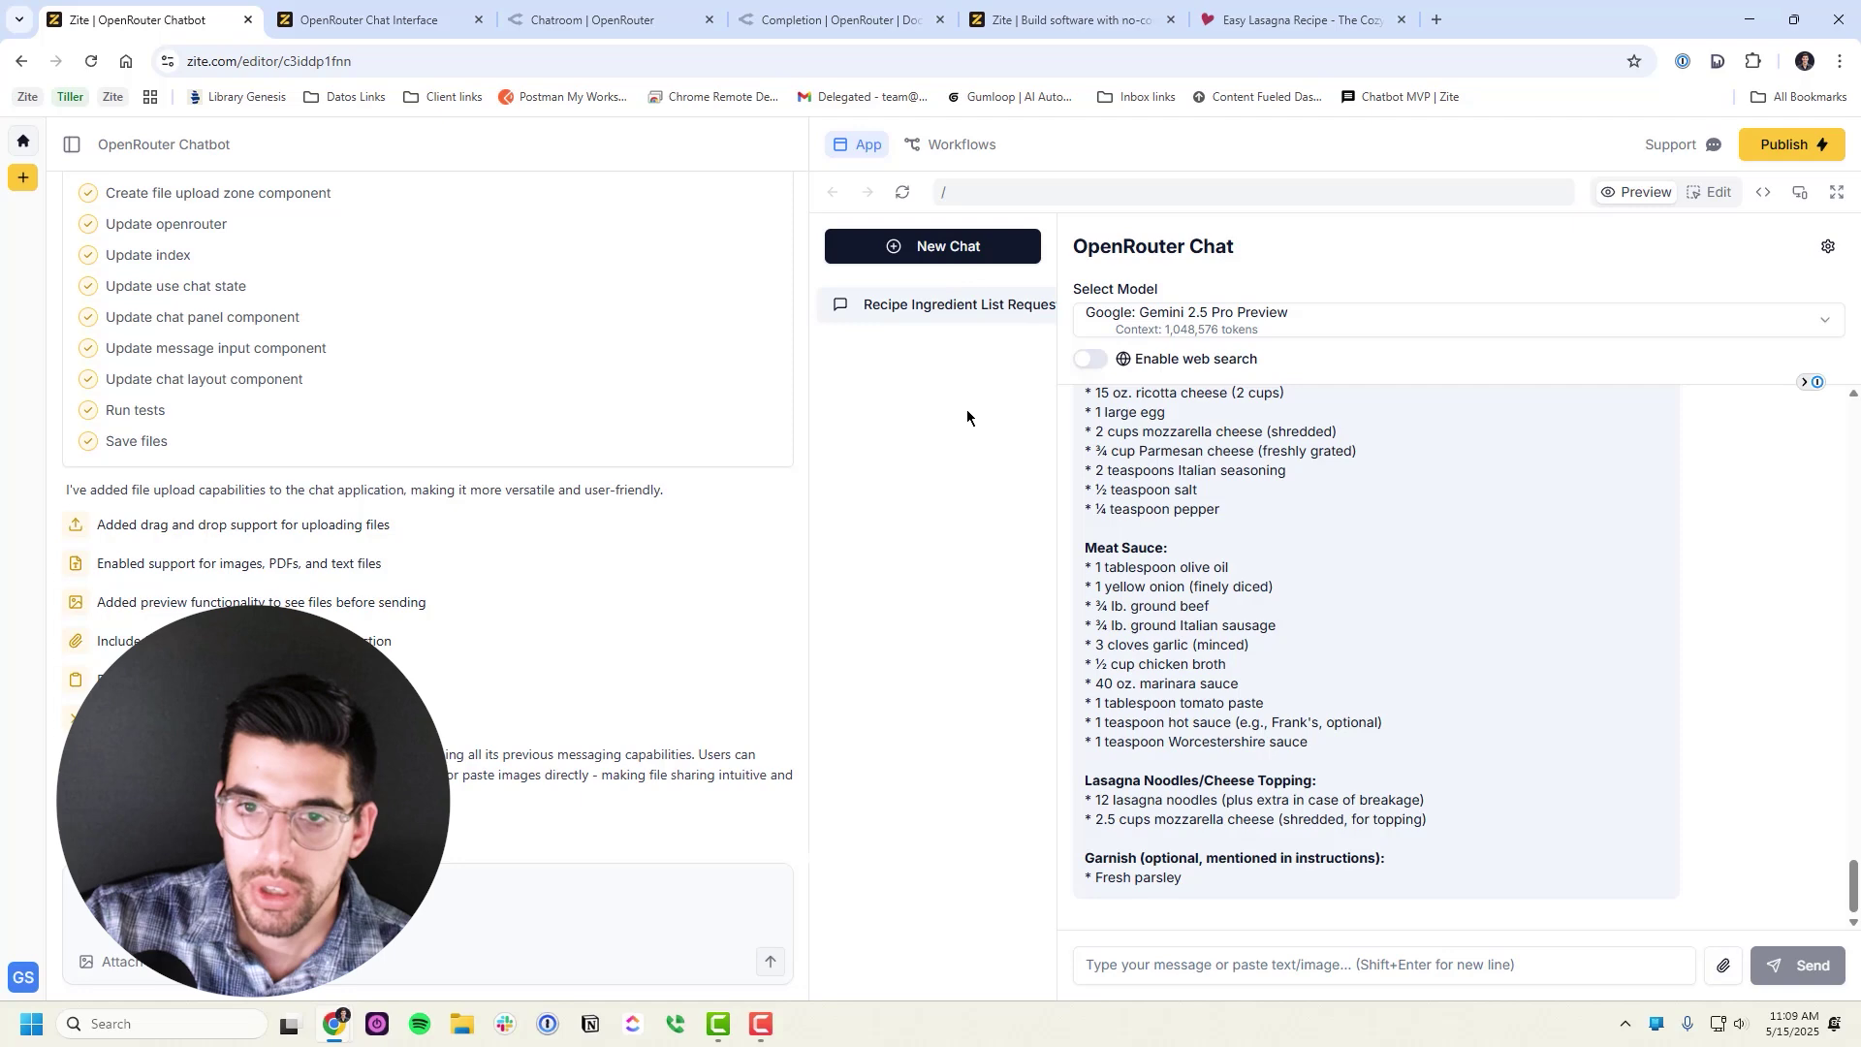
pyautogui.scroll(5, 1282, 527)
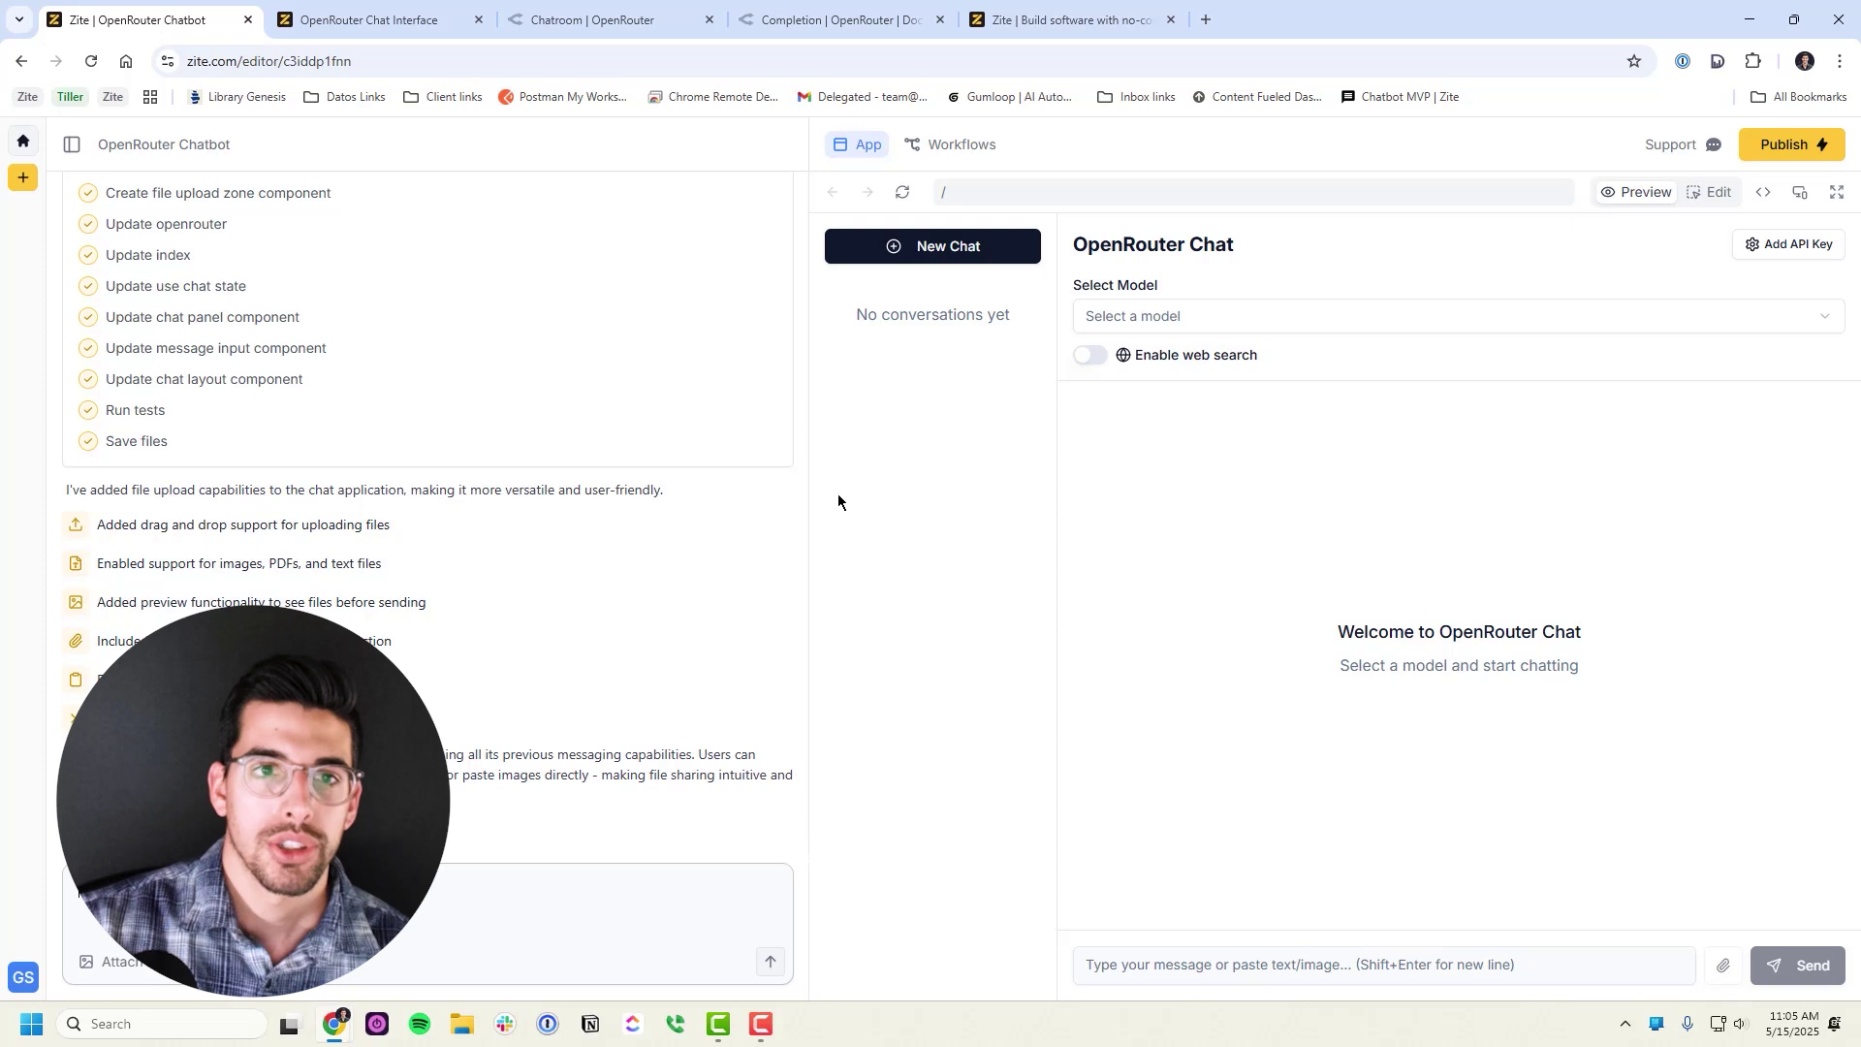
pyautogui.click(405, 24)
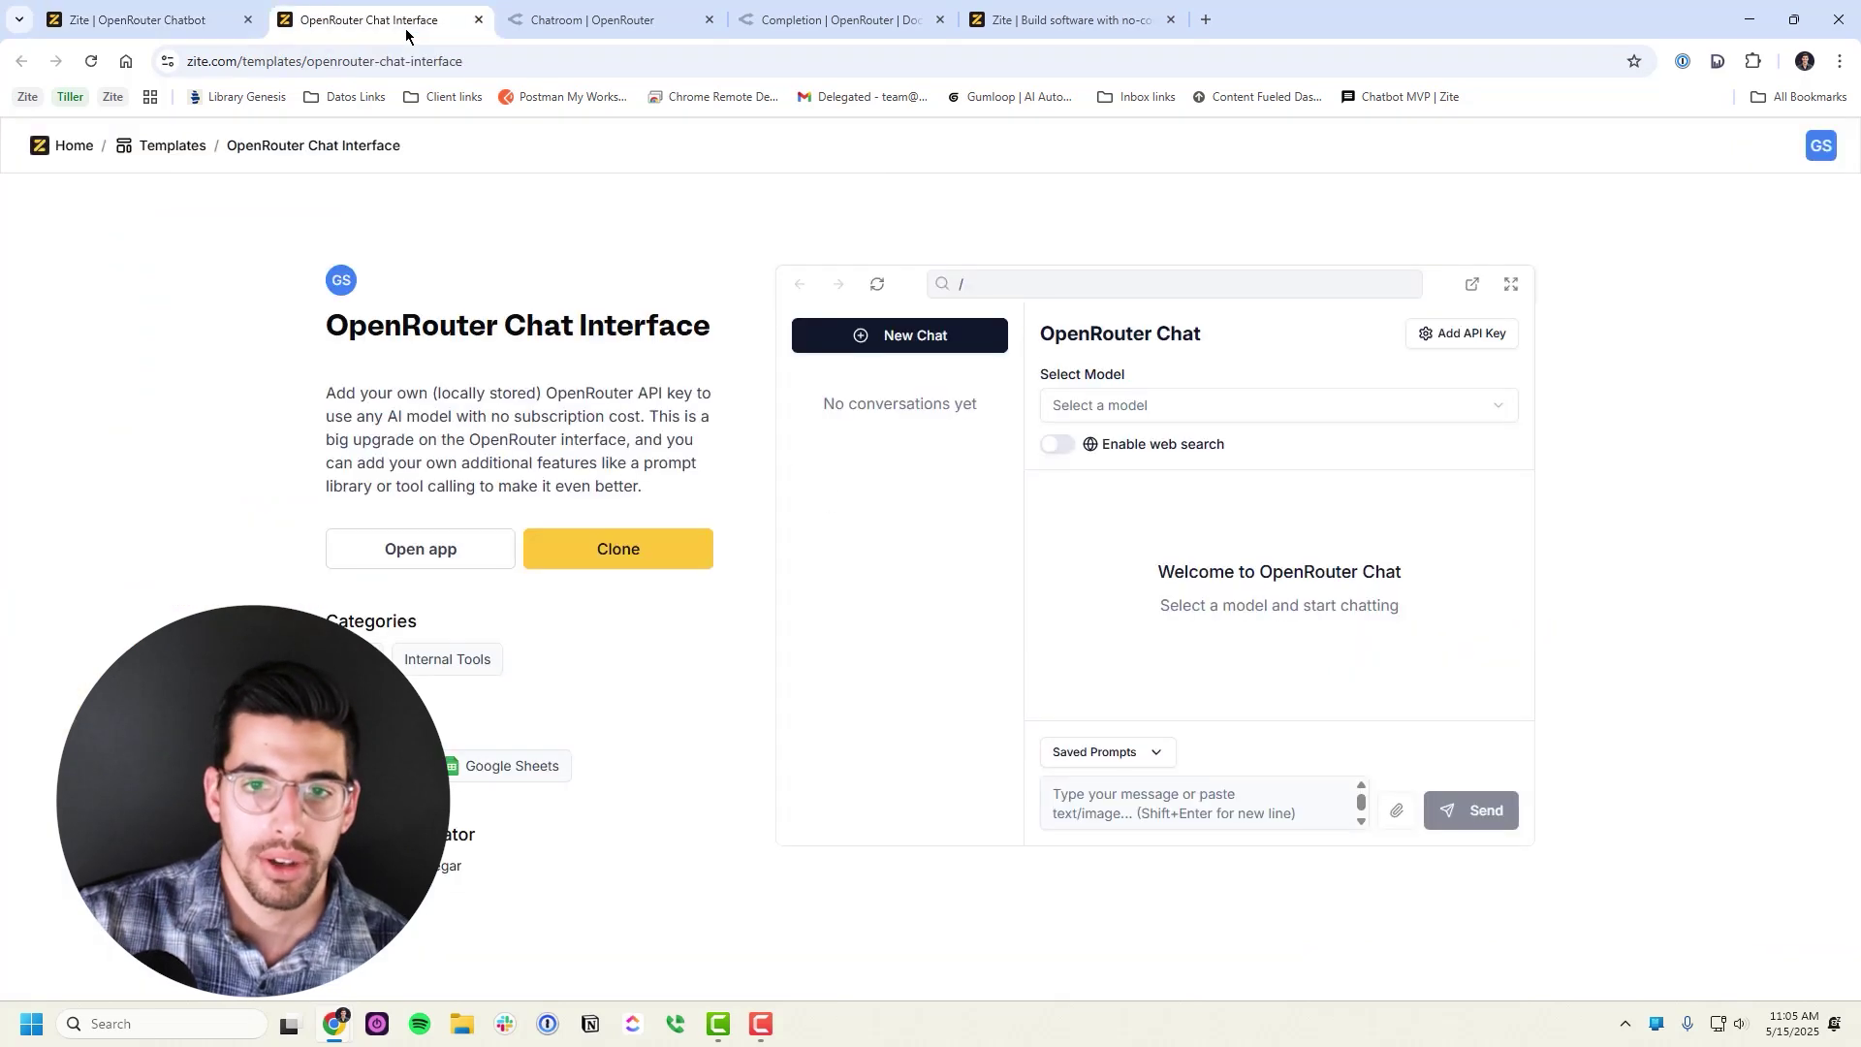
pyautogui.rightClick(932, 463)
pyautogui.click(870, 488)
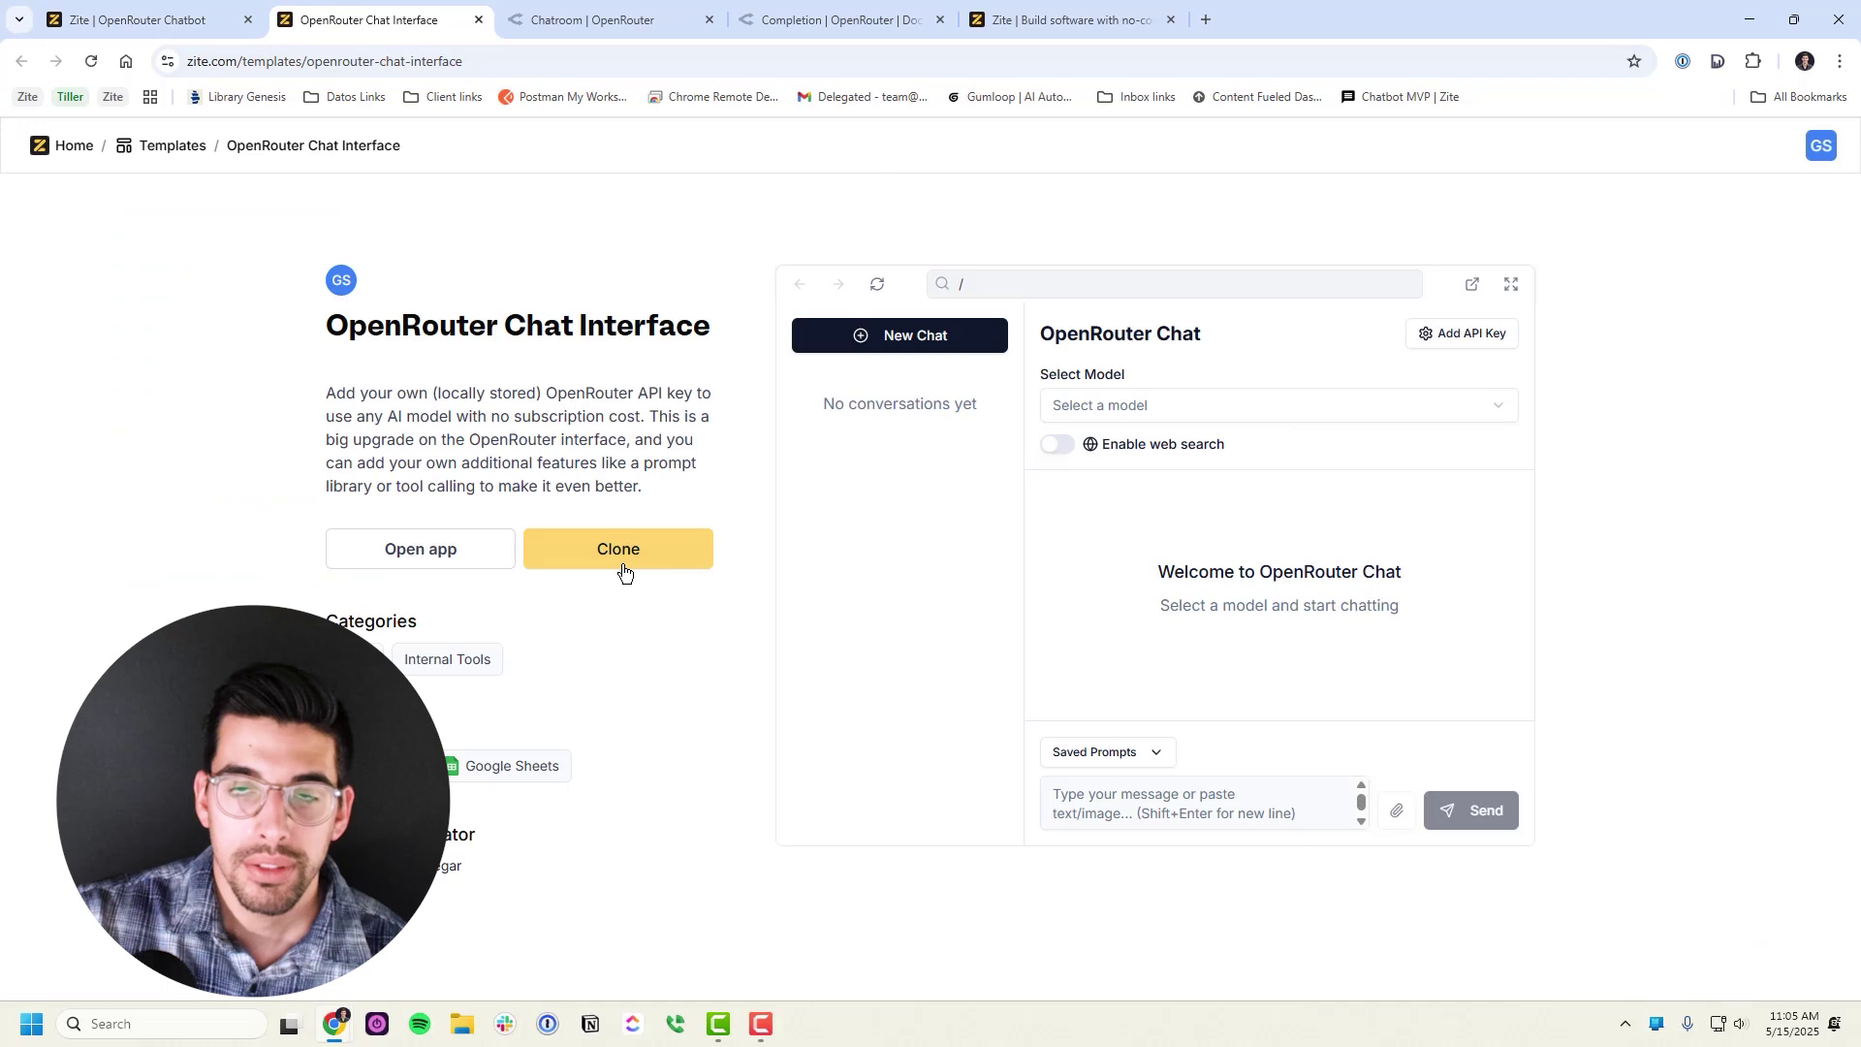
pyautogui.click(197, 22)
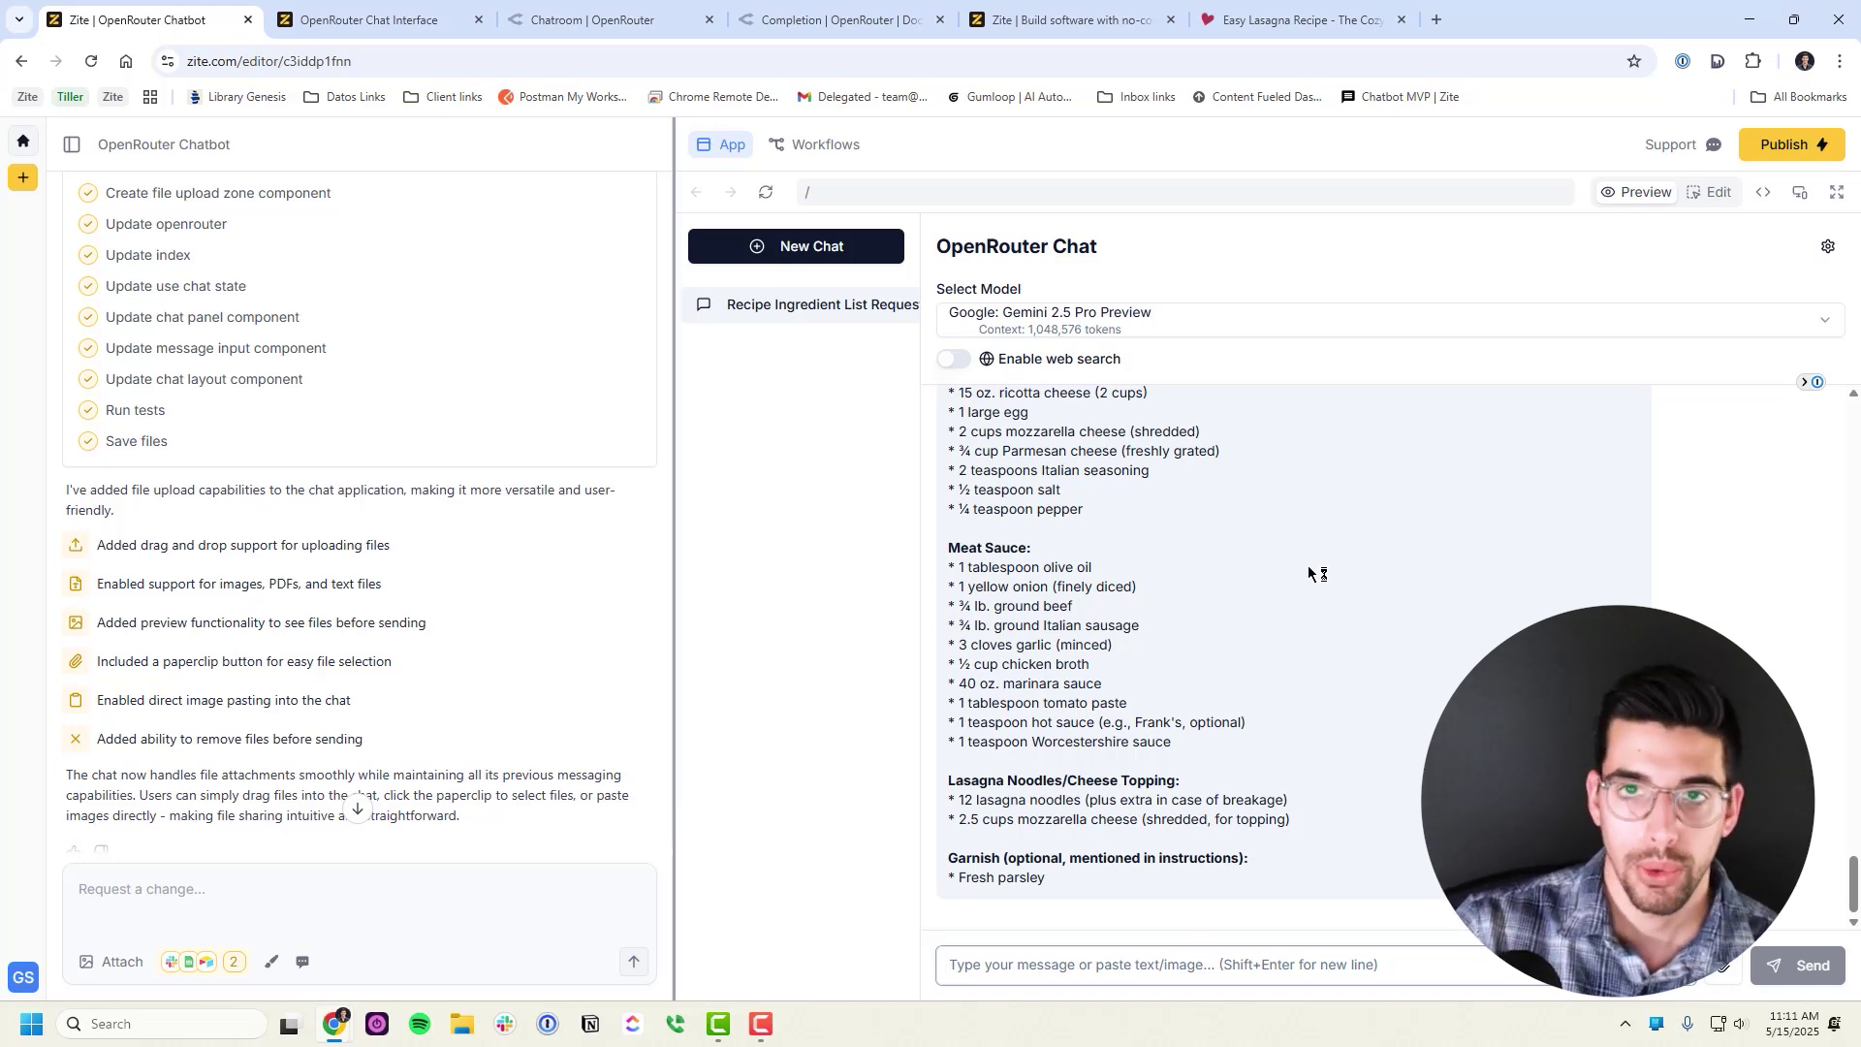
# Paste the saved-prompts feature request from clipboard history into the Request a change box
pyautogui.scroll(10, 1306, 572)
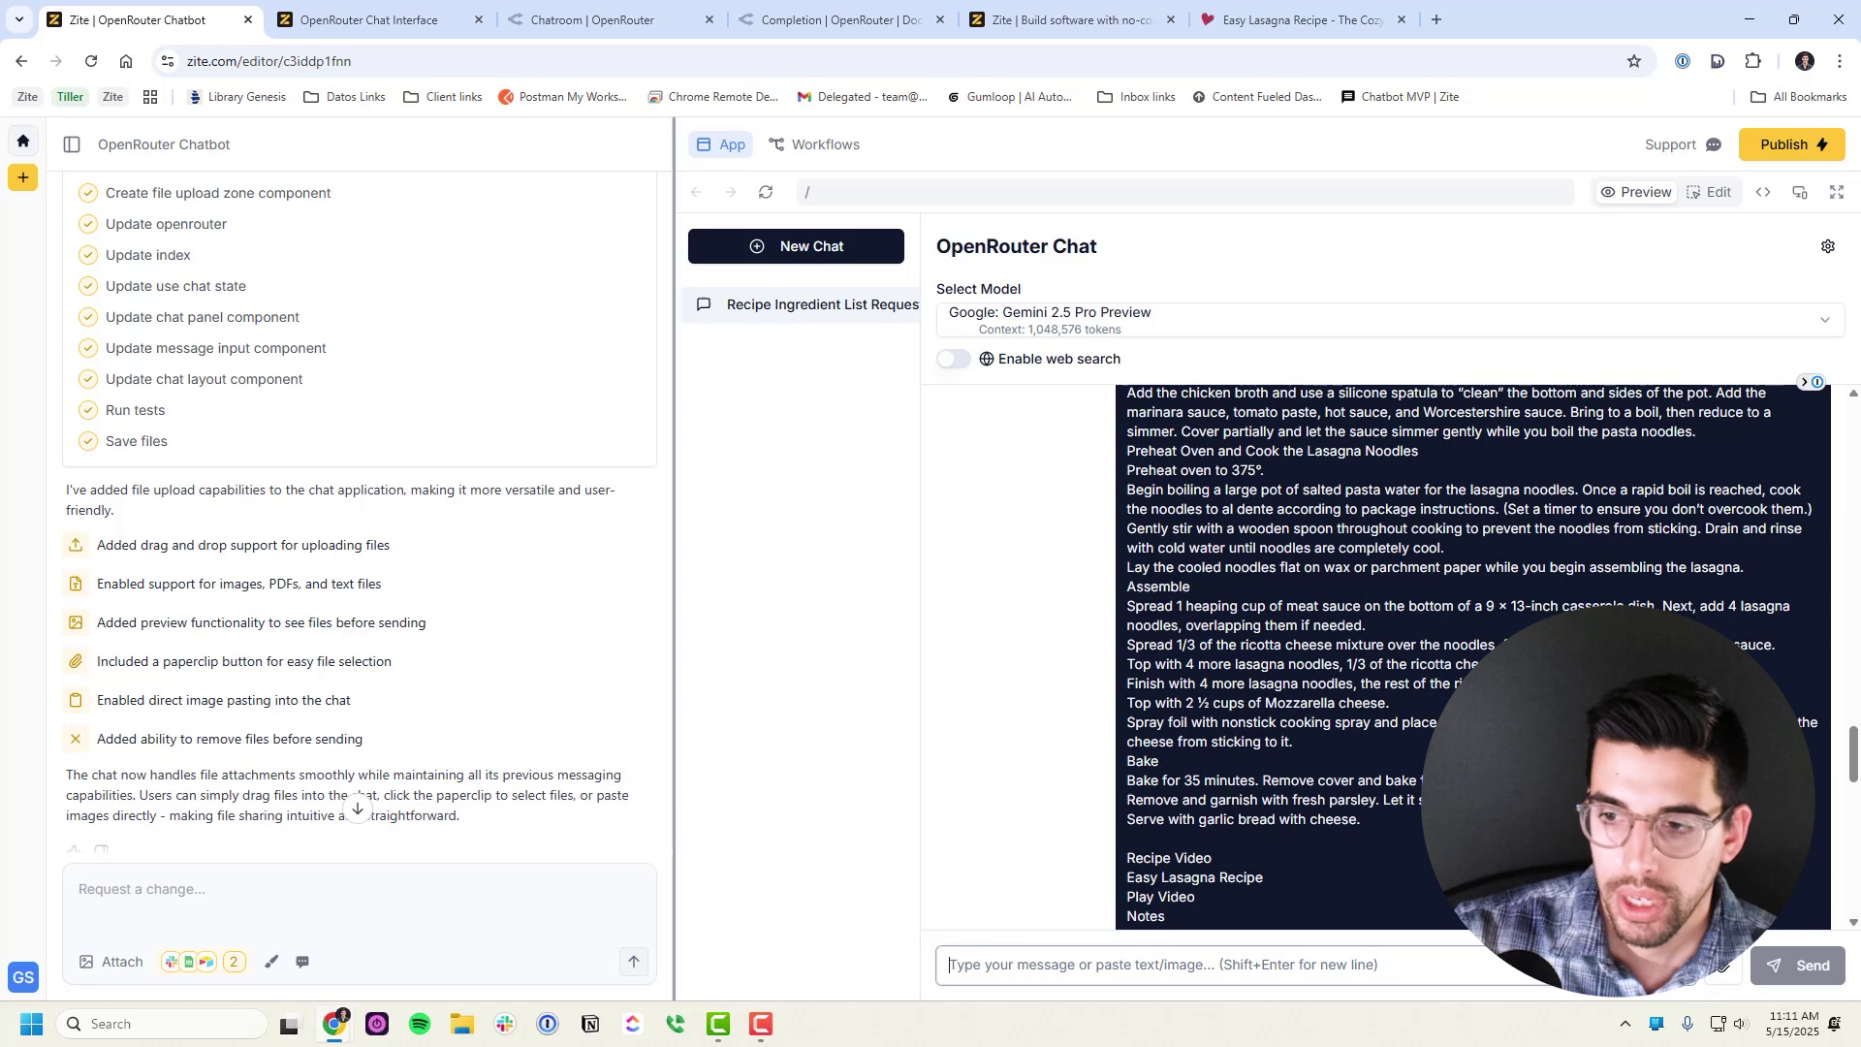
pyautogui.moveTo(1852, 754); pyautogui.dragTo(1849, 884)
pyautogui.scroll(3, 1353, 641)
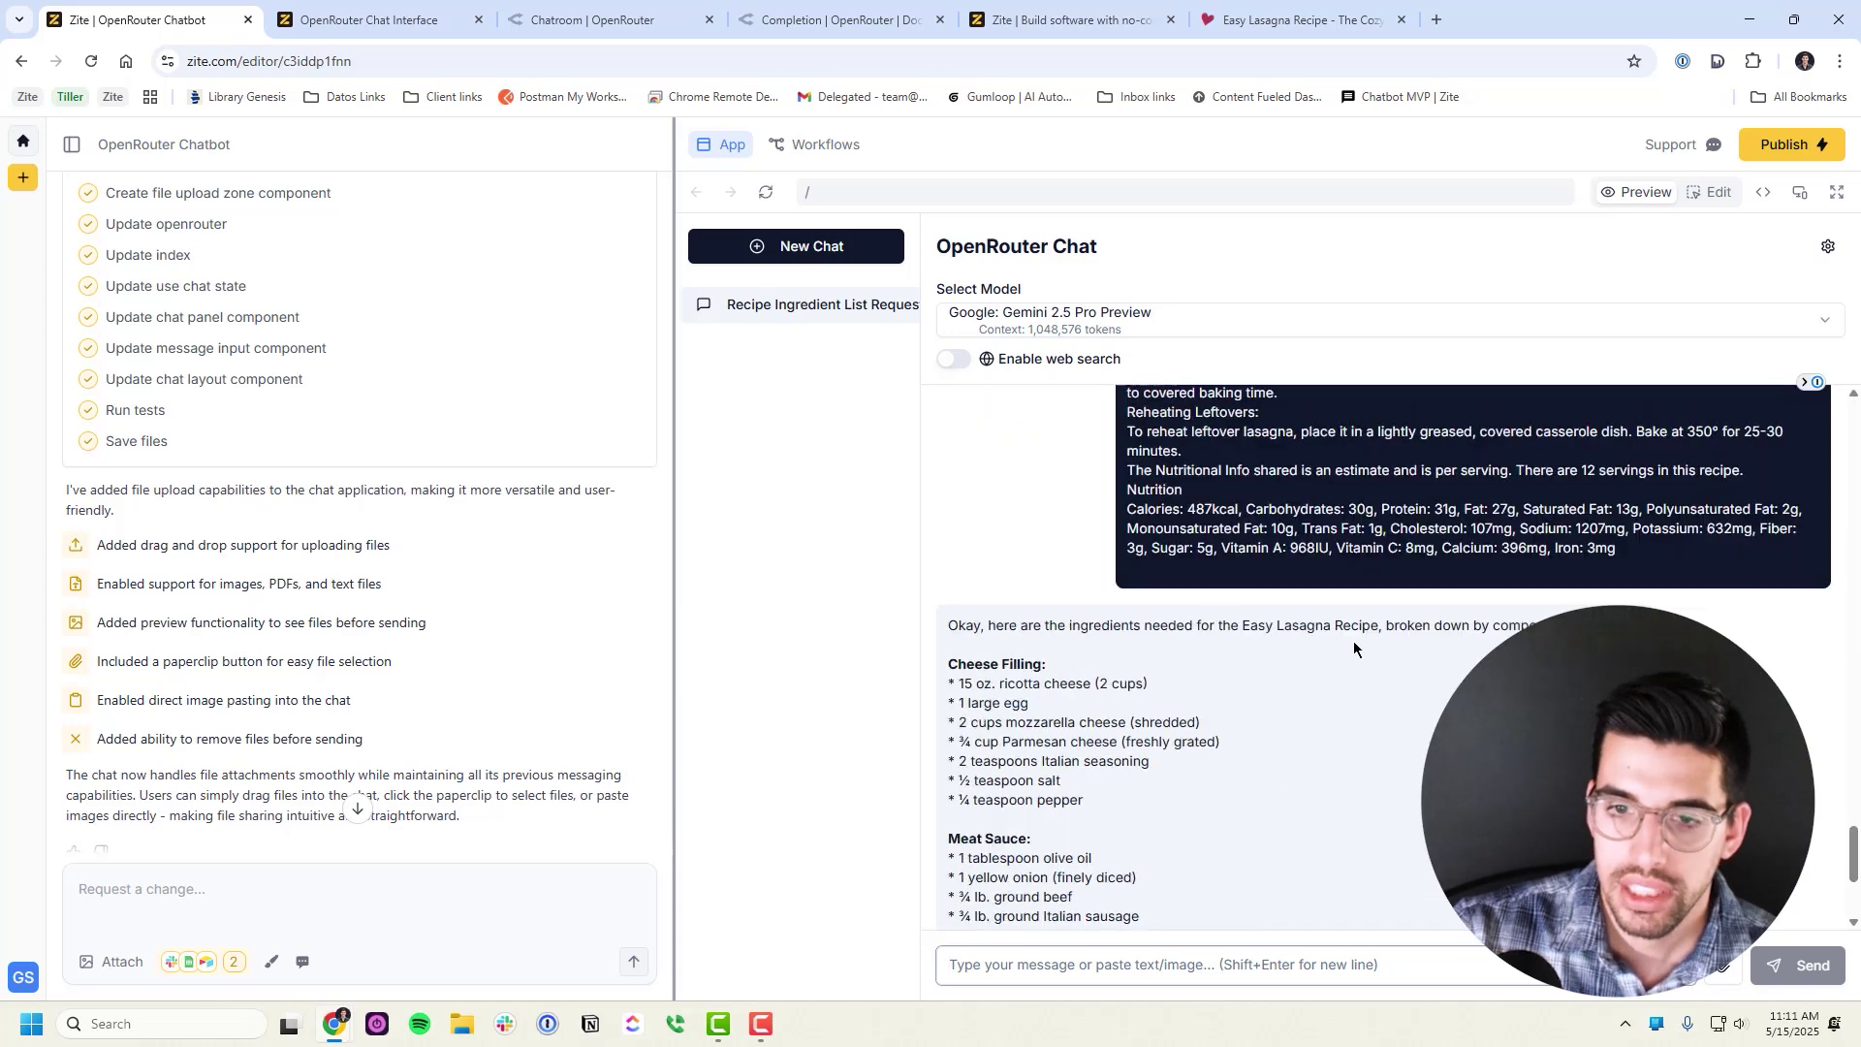
pyautogui.scroll(-3, 1356, 646)
pyautogui.click(310, 906)
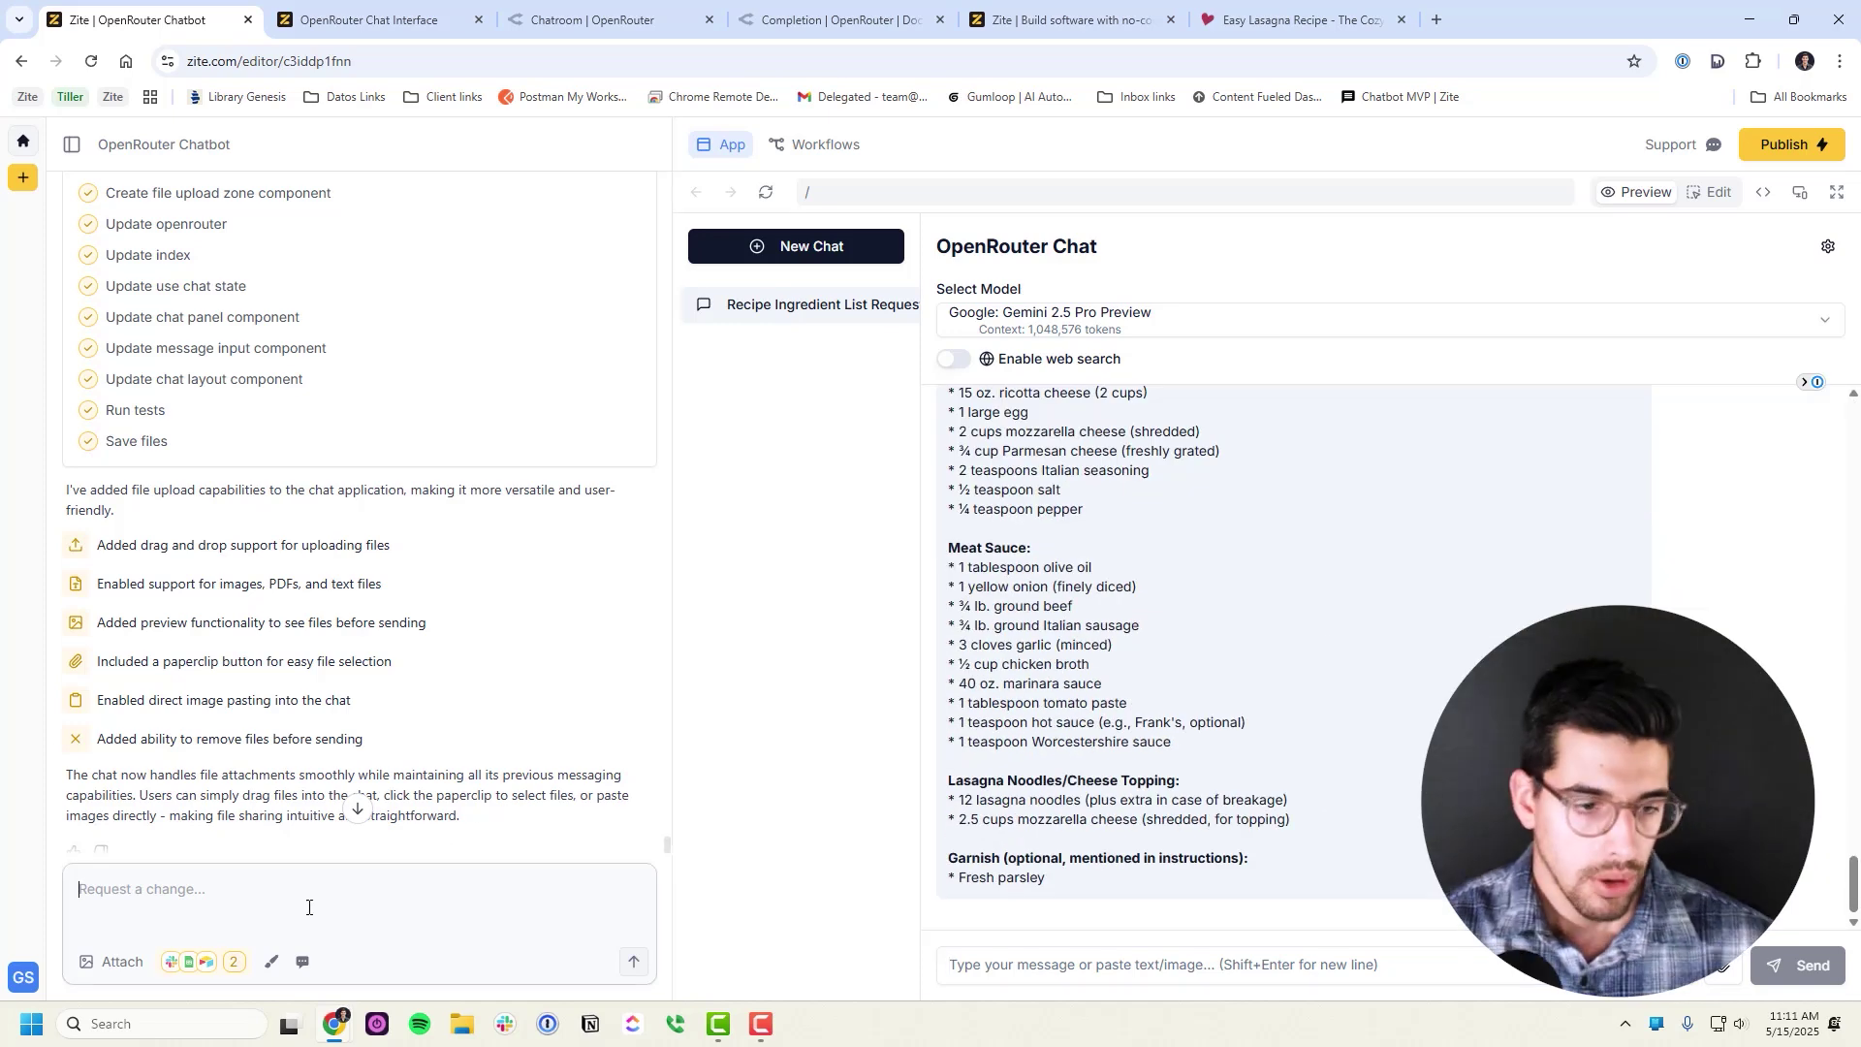
pyautogui.scroll(-1, 320, 873)
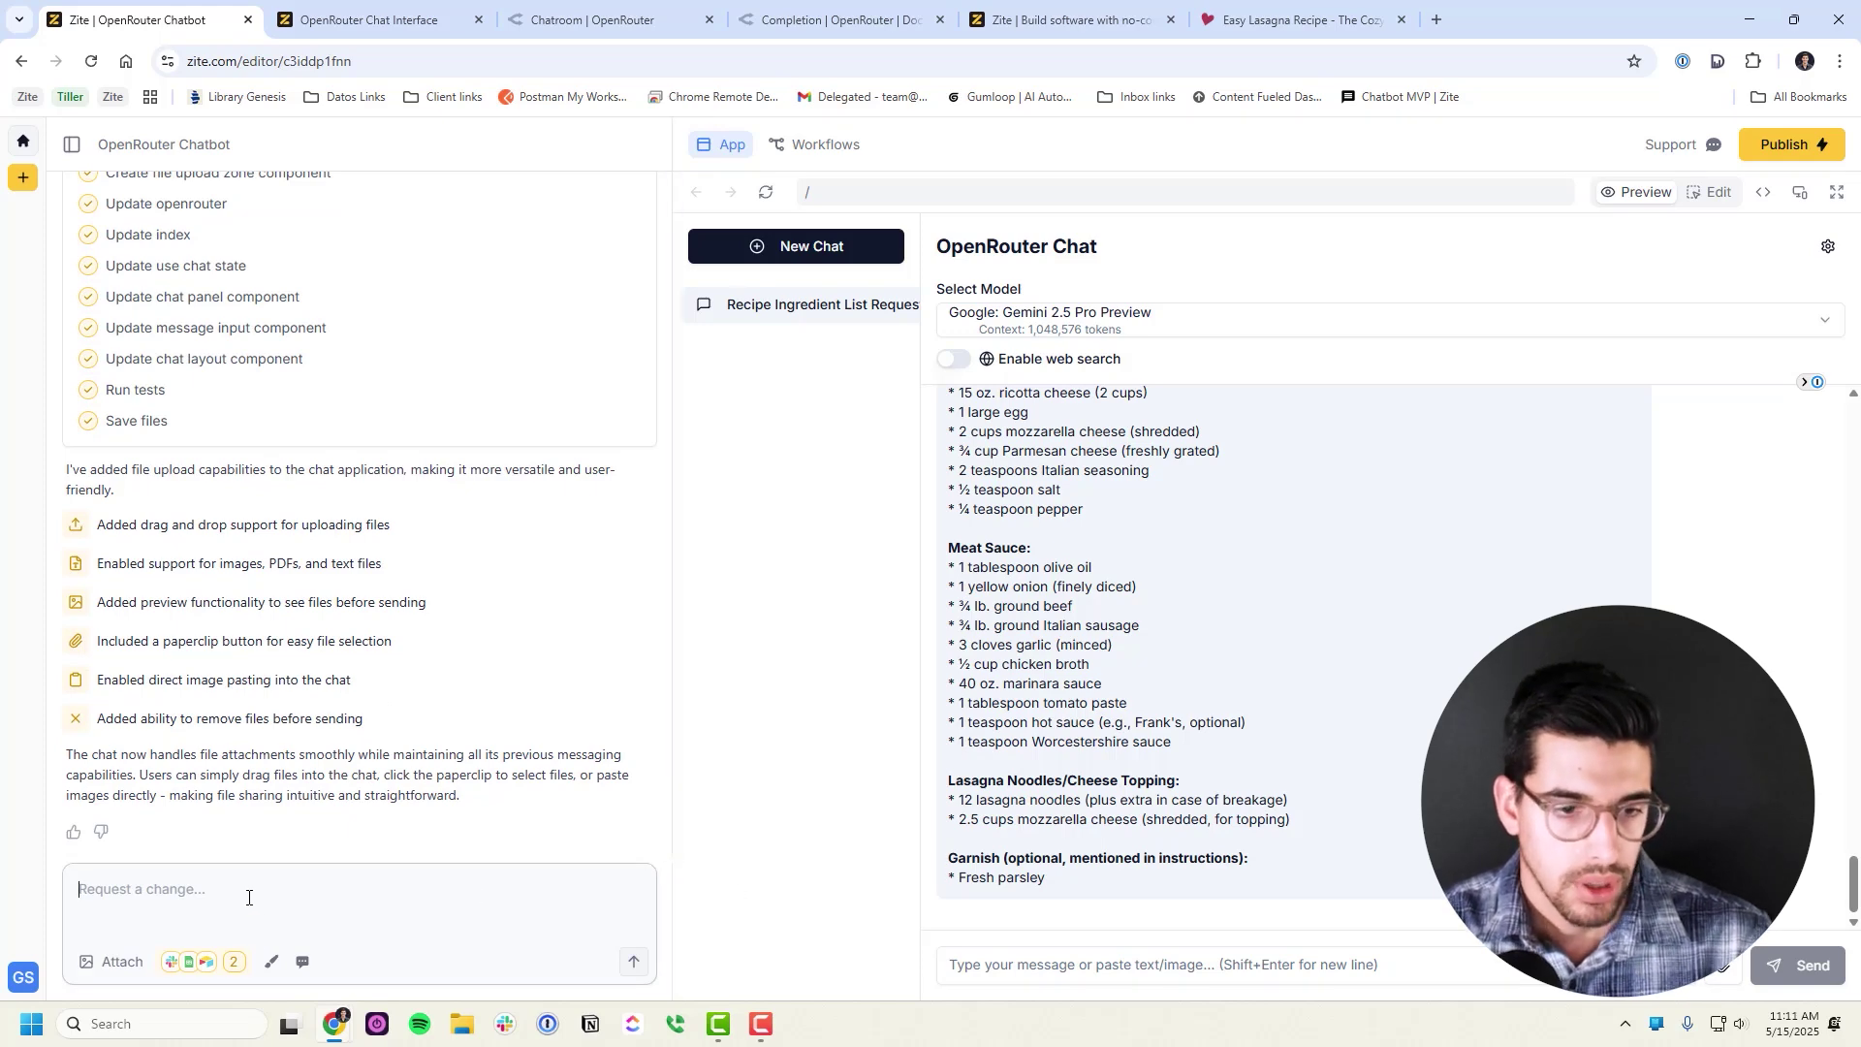
pyautogui.hotkey('ctrl', '`')
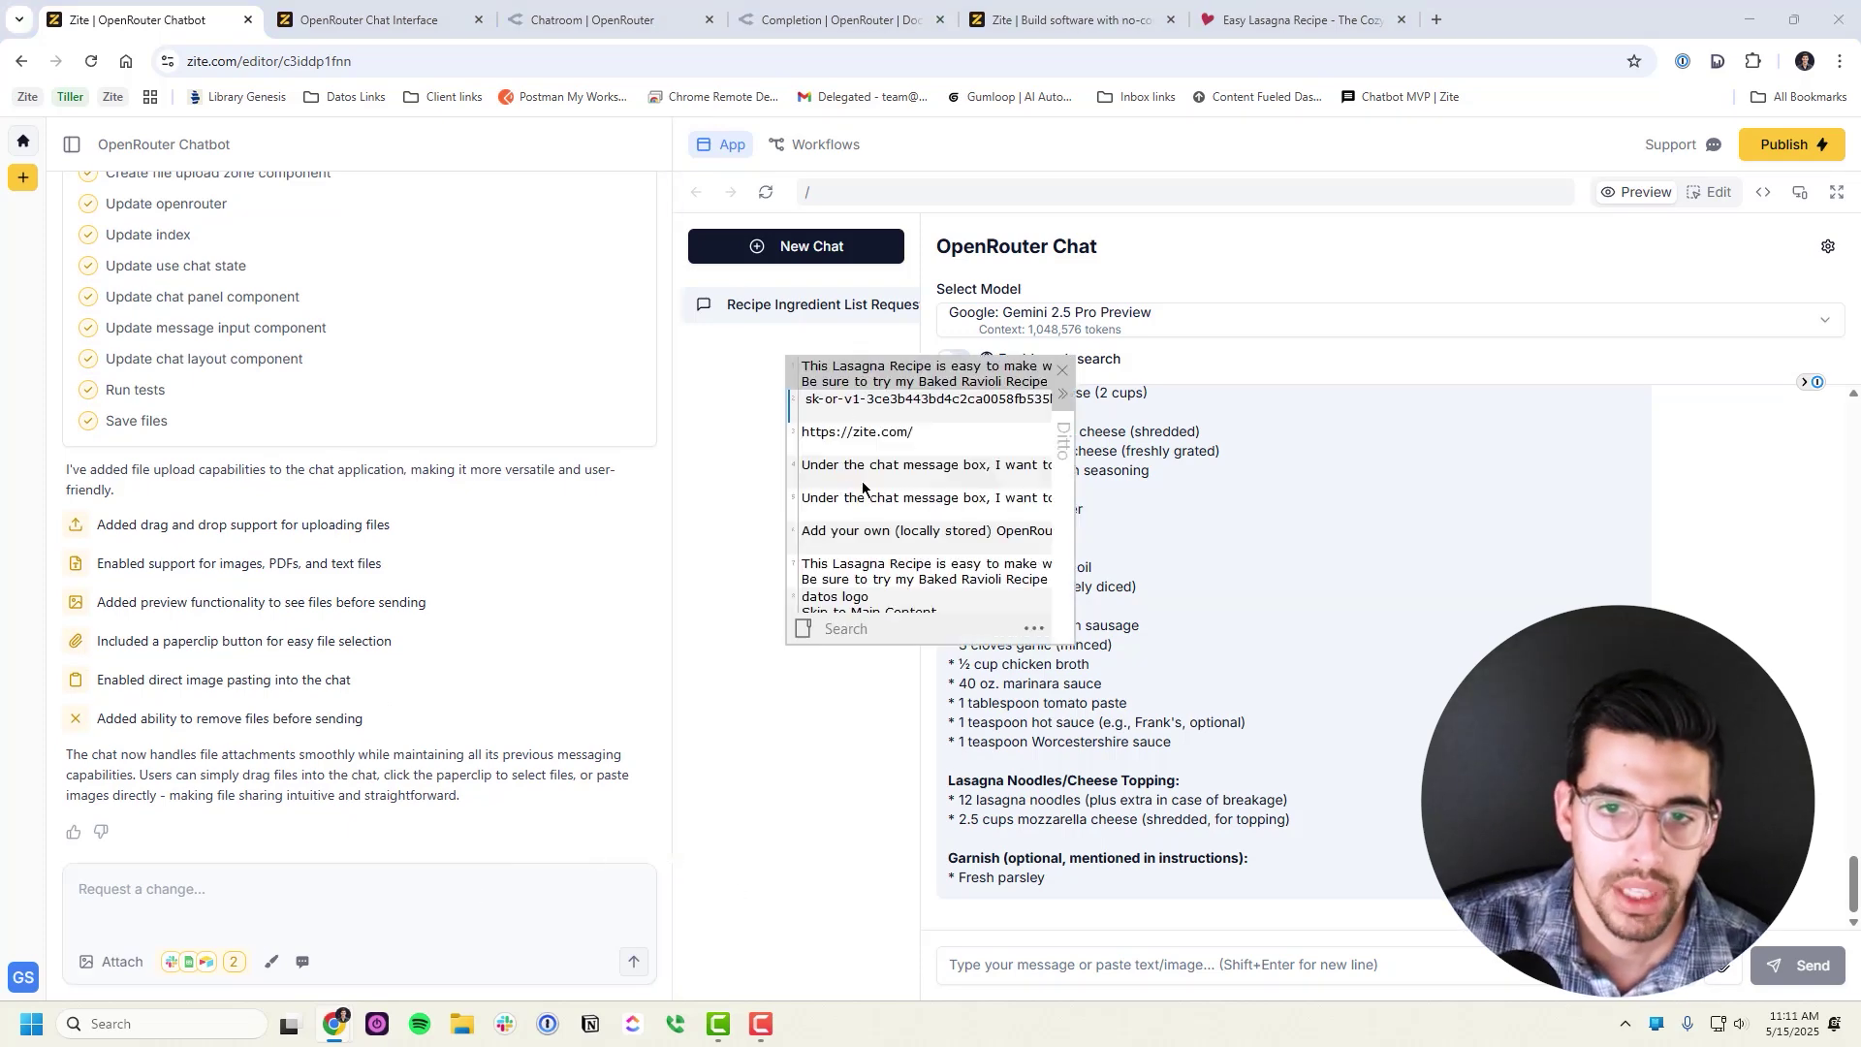
pyautogui.doubleClick(863, 481)
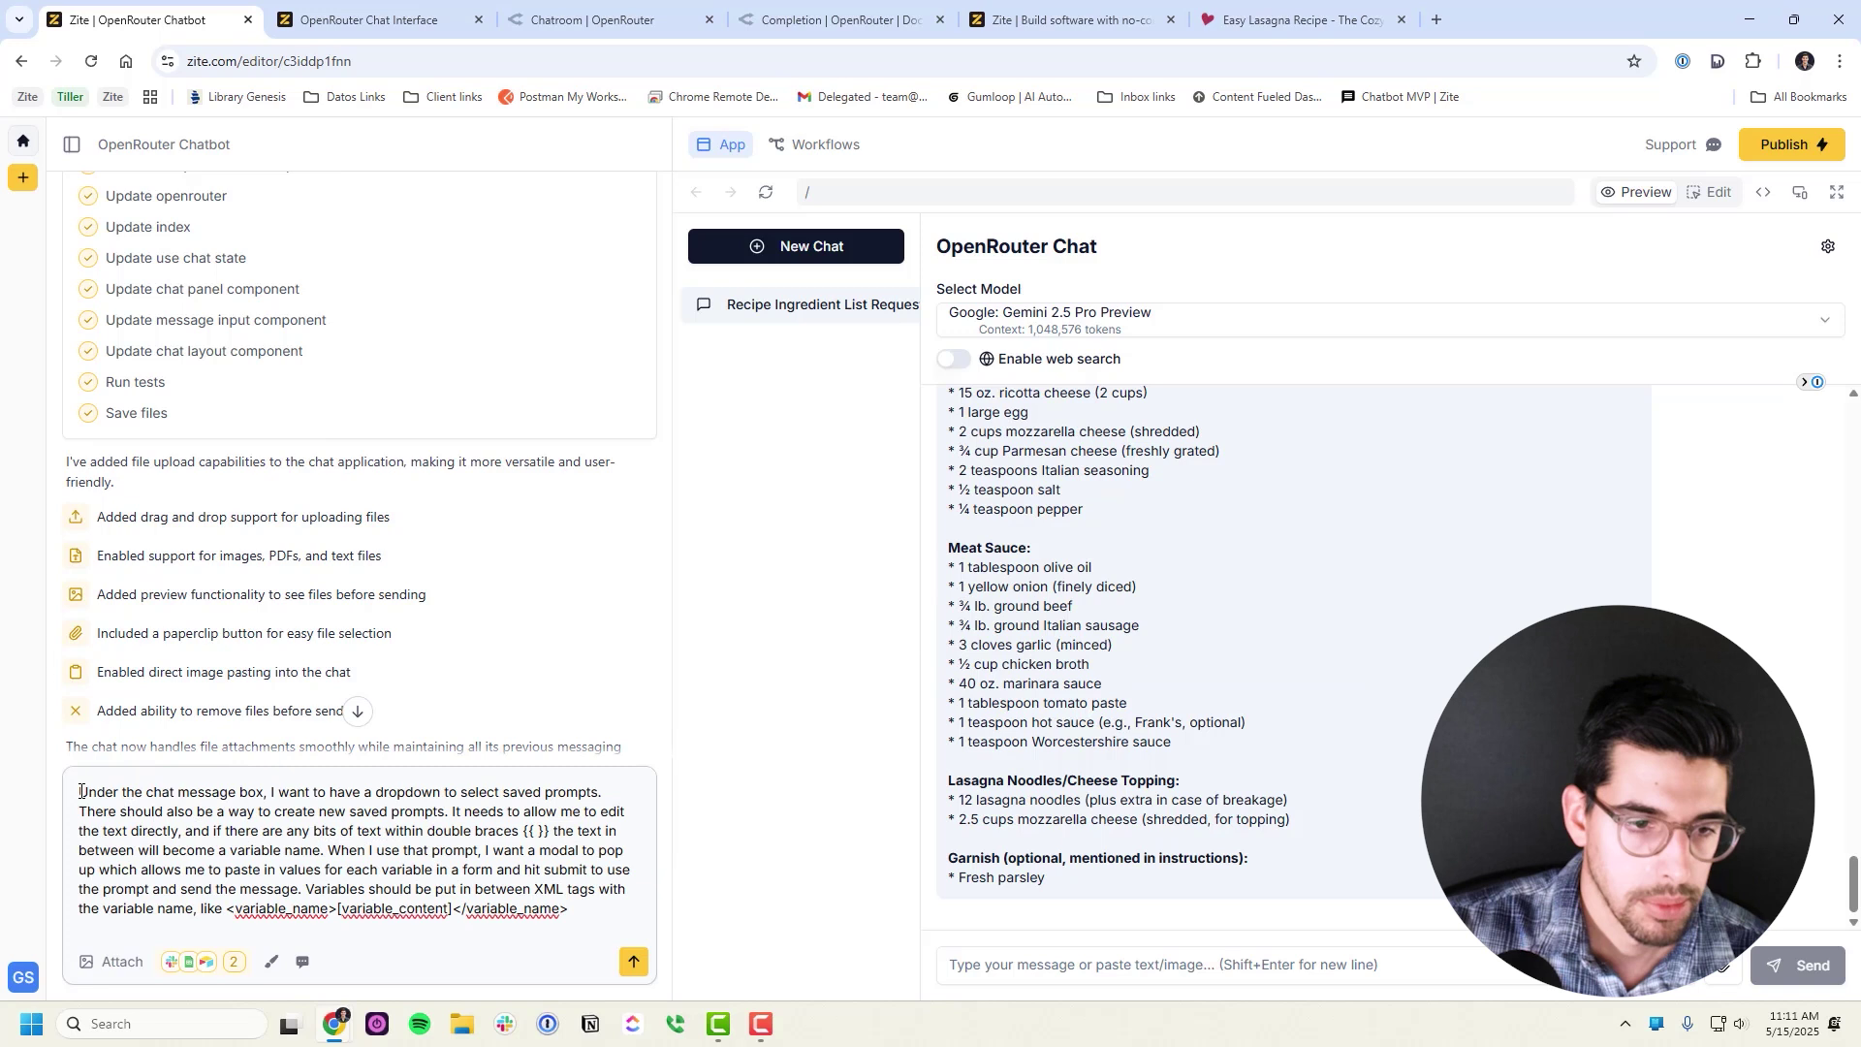
# Review the feature request text and send it to the Zite builder
pyautogui.moveTo(82, 792); pyautogui.dragTo(320, 795)
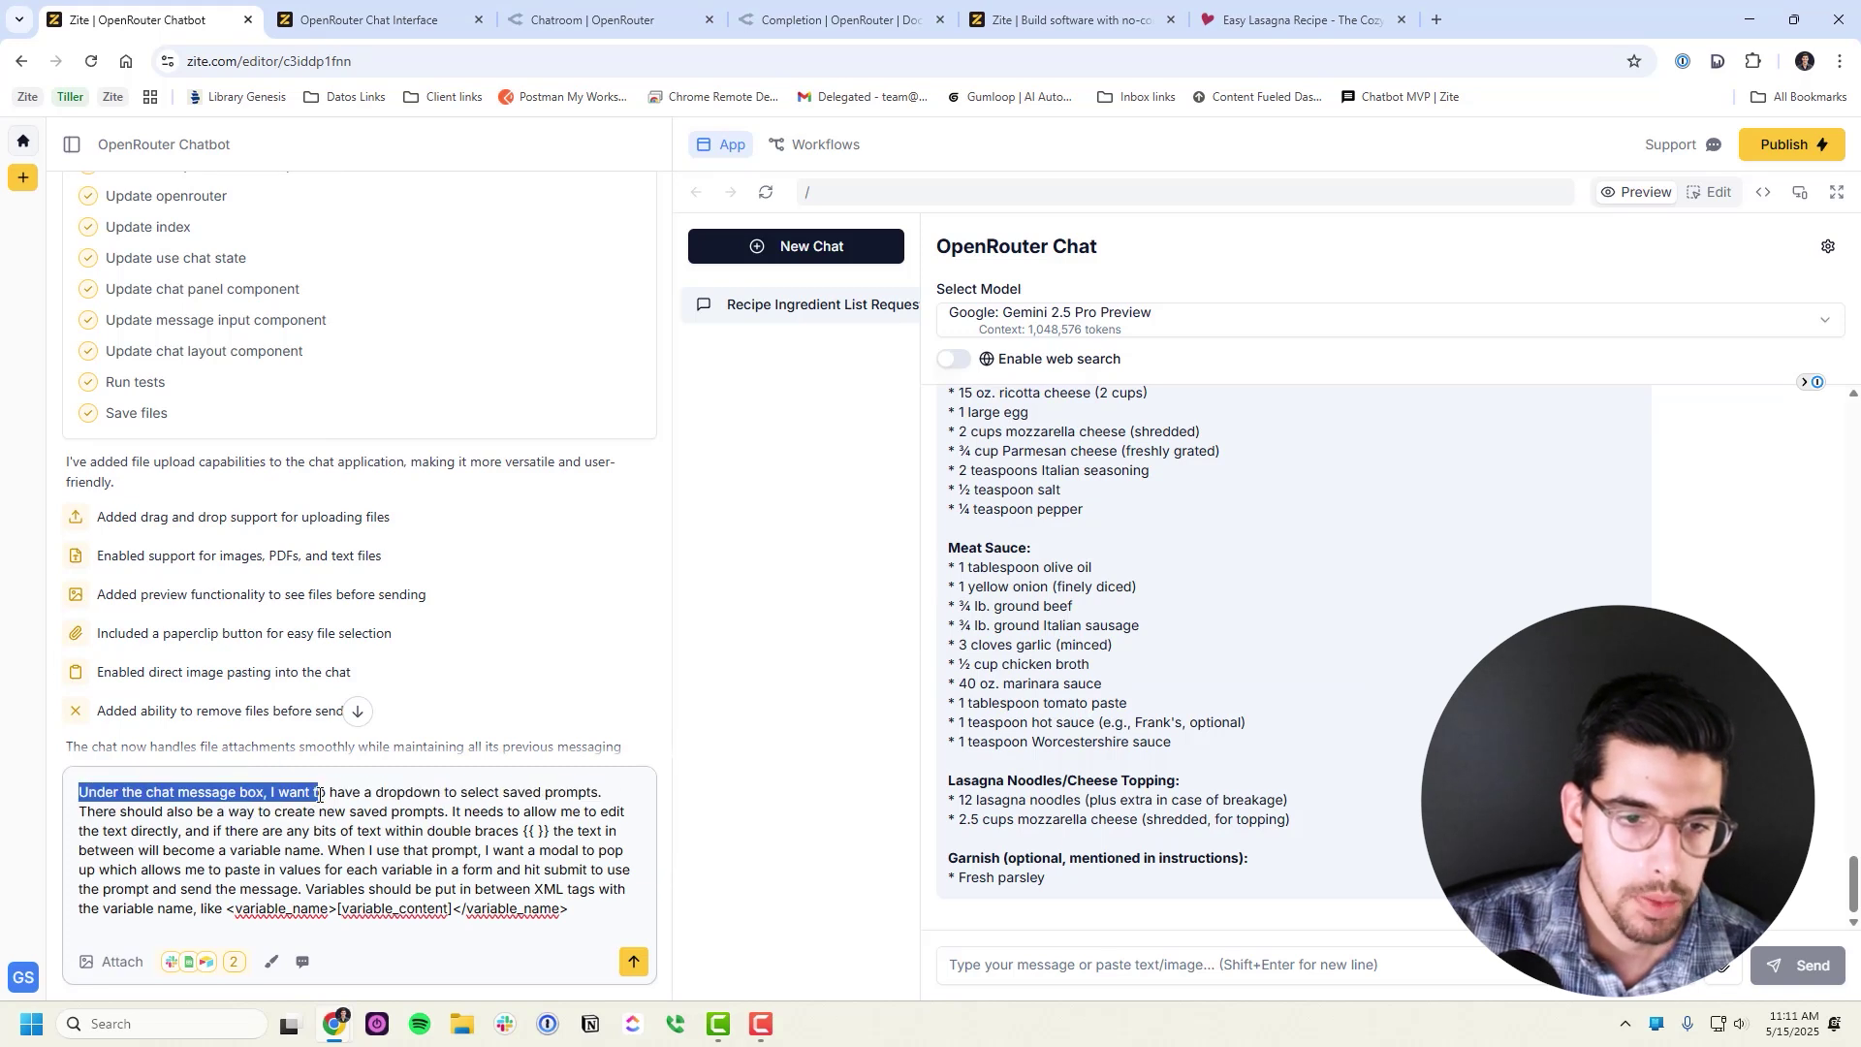
pyautogui.click(445, 797)
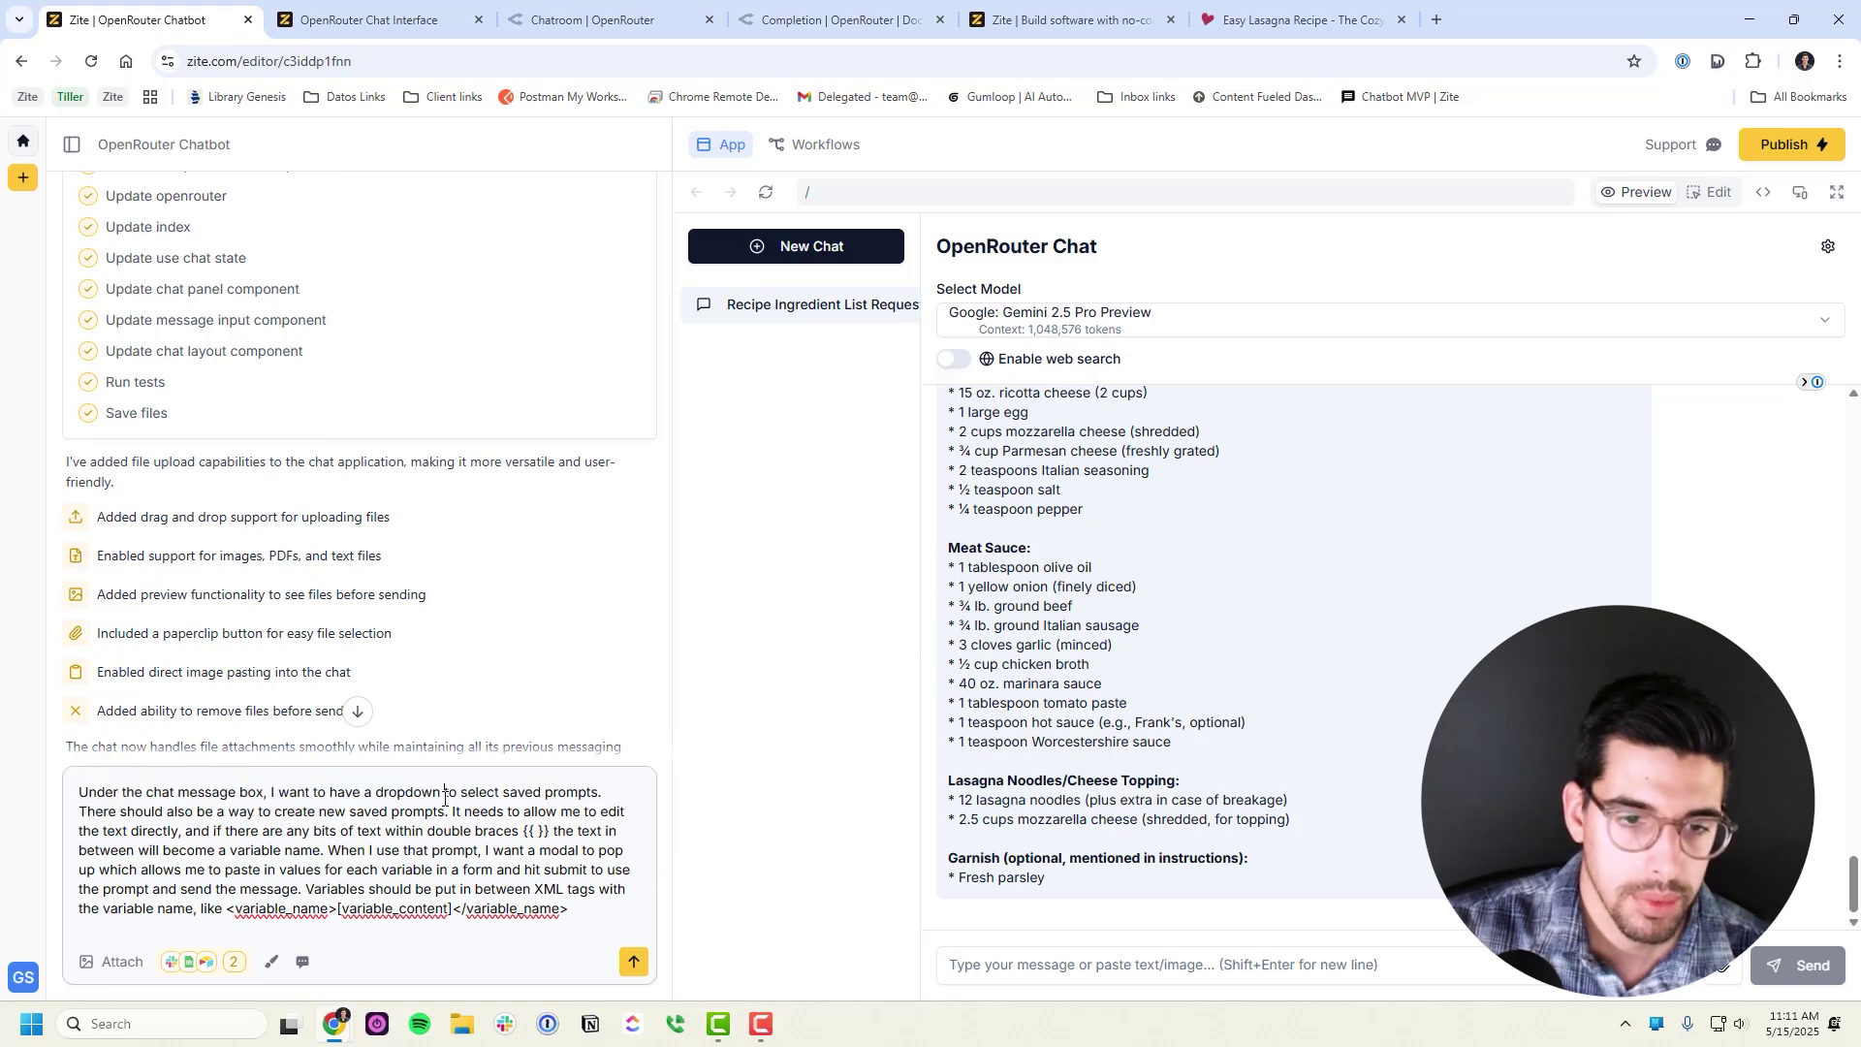
pyautogui.moveTo(349, 812); pyautogui.dragTo(601, 913)
pyautogui.click(163, 831)
pyautogui.click(594, 922)
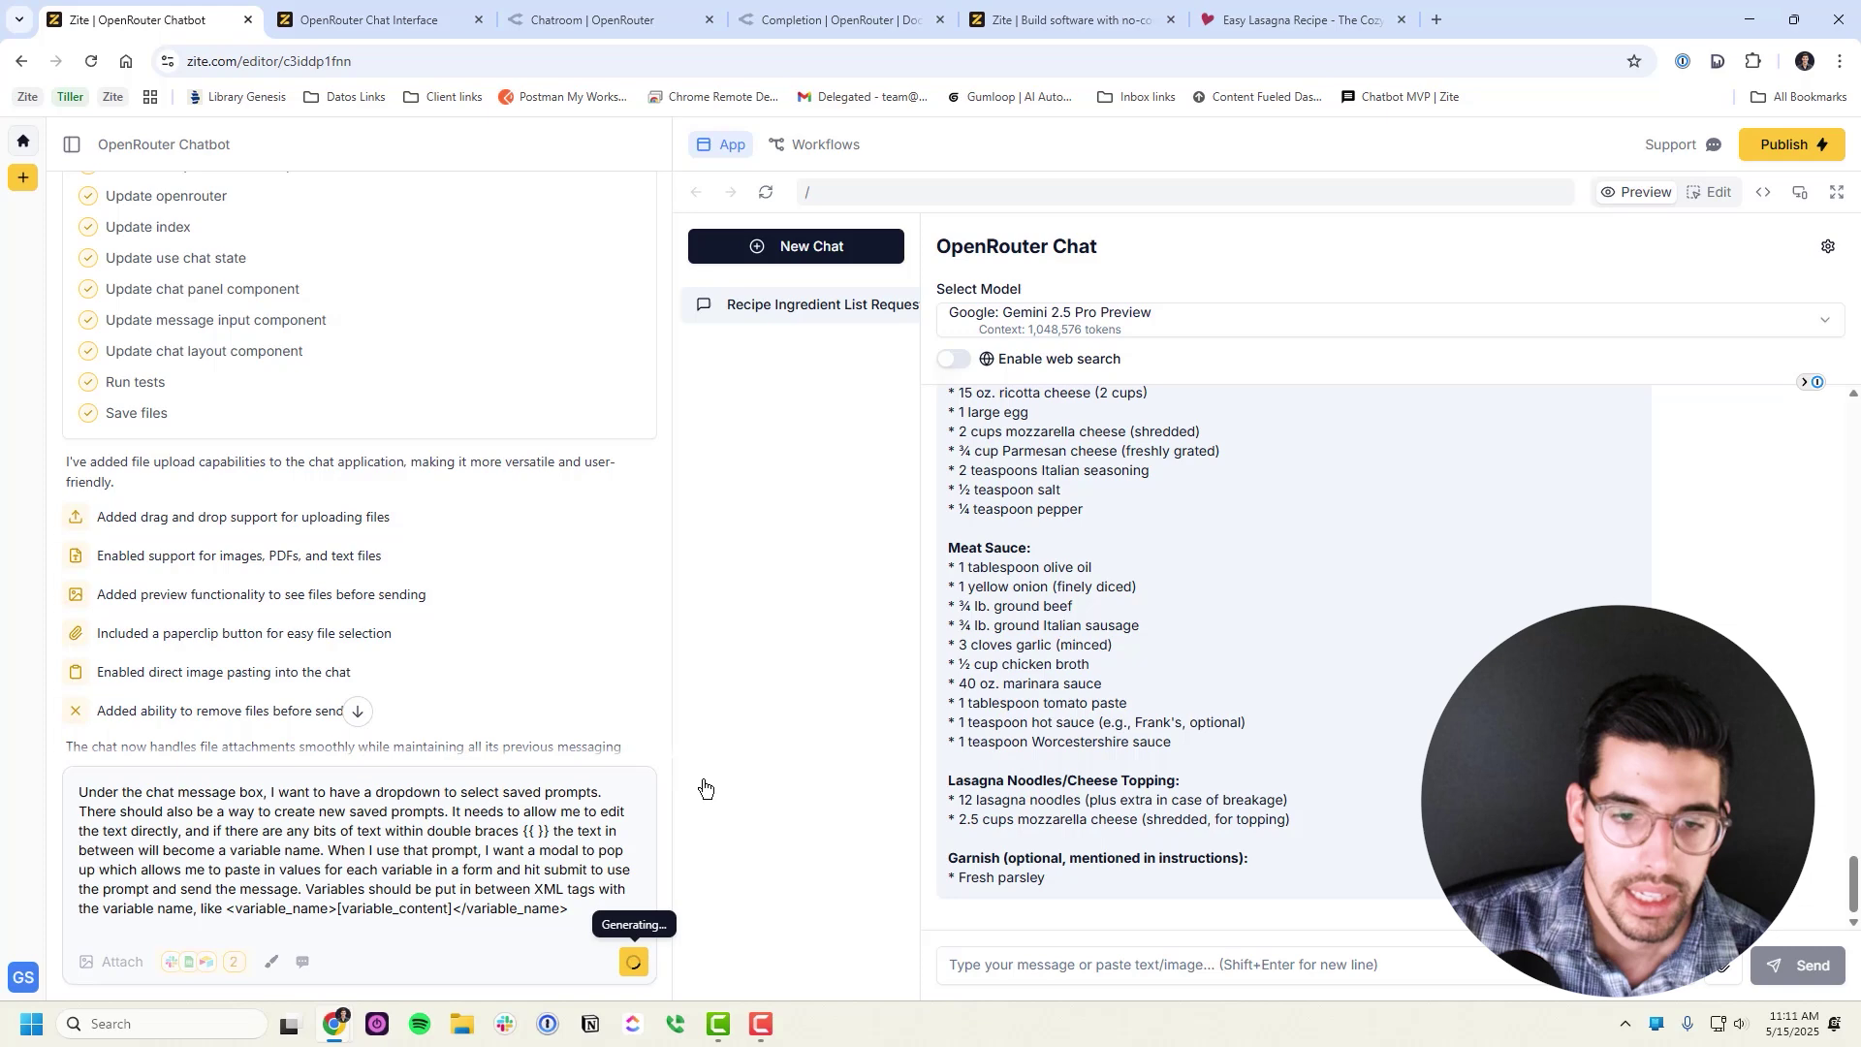
pyautogui.click(634, 961)
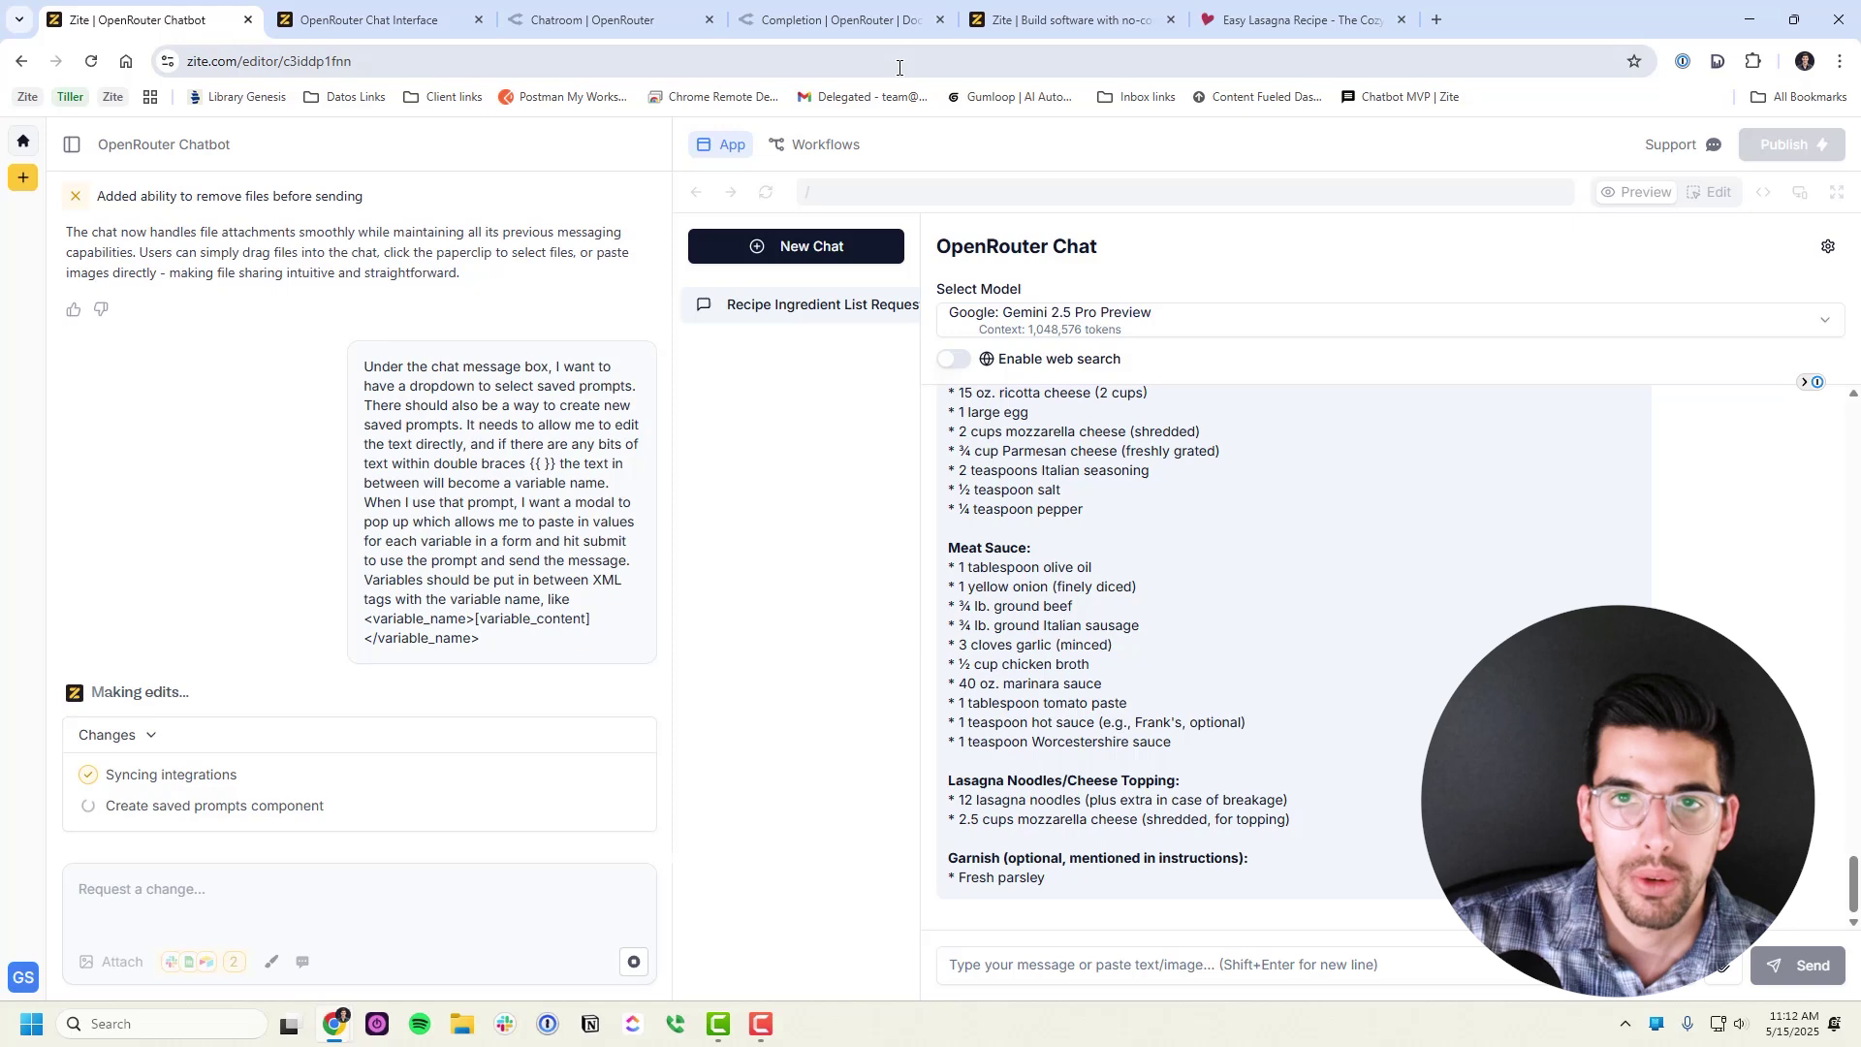
pyautogui.click(882, 27)
# Read the Completion API reference, selecting the sample response JSON and curl request
pyautogui.scroll(-3, 832, 422)
pyautogui.scroll(2, 867, 407)
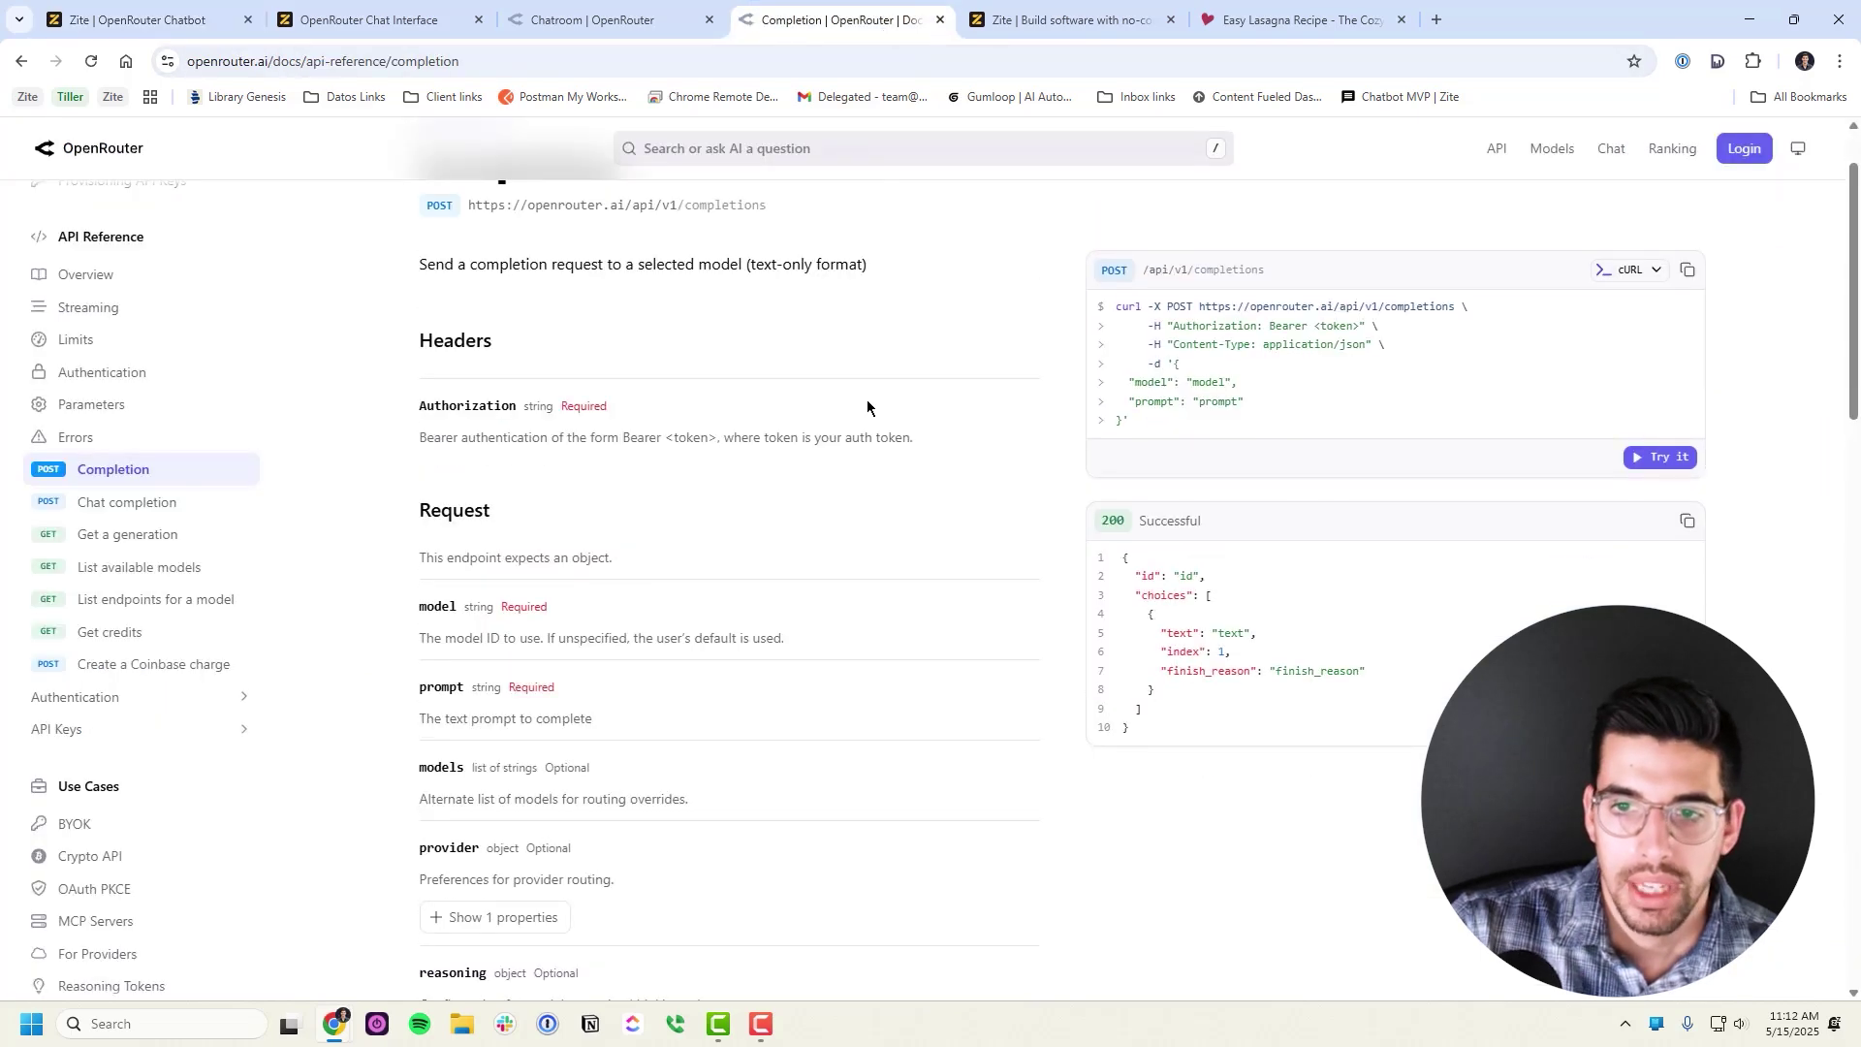
pyautogui.scroll(1, 868, 407)
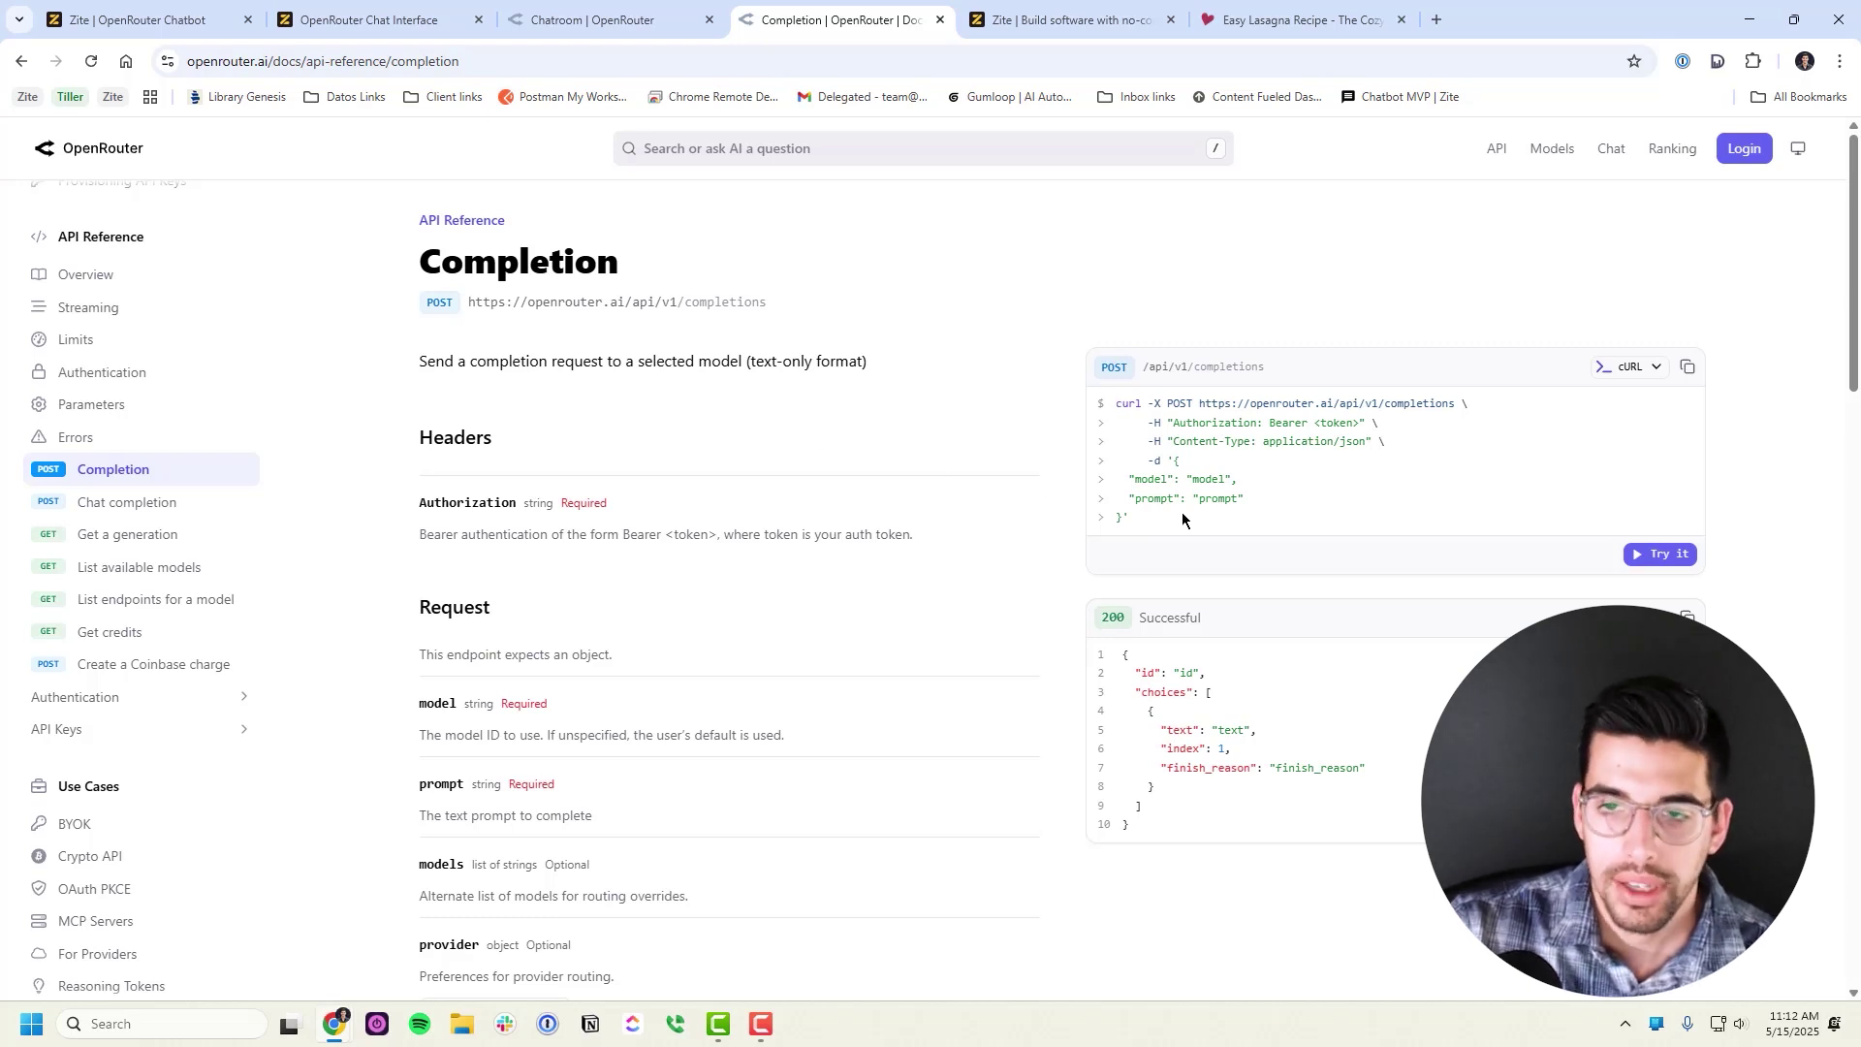
pyautogui.moveTo(1122, 653); pyautogui.dragTo(1198, 828)
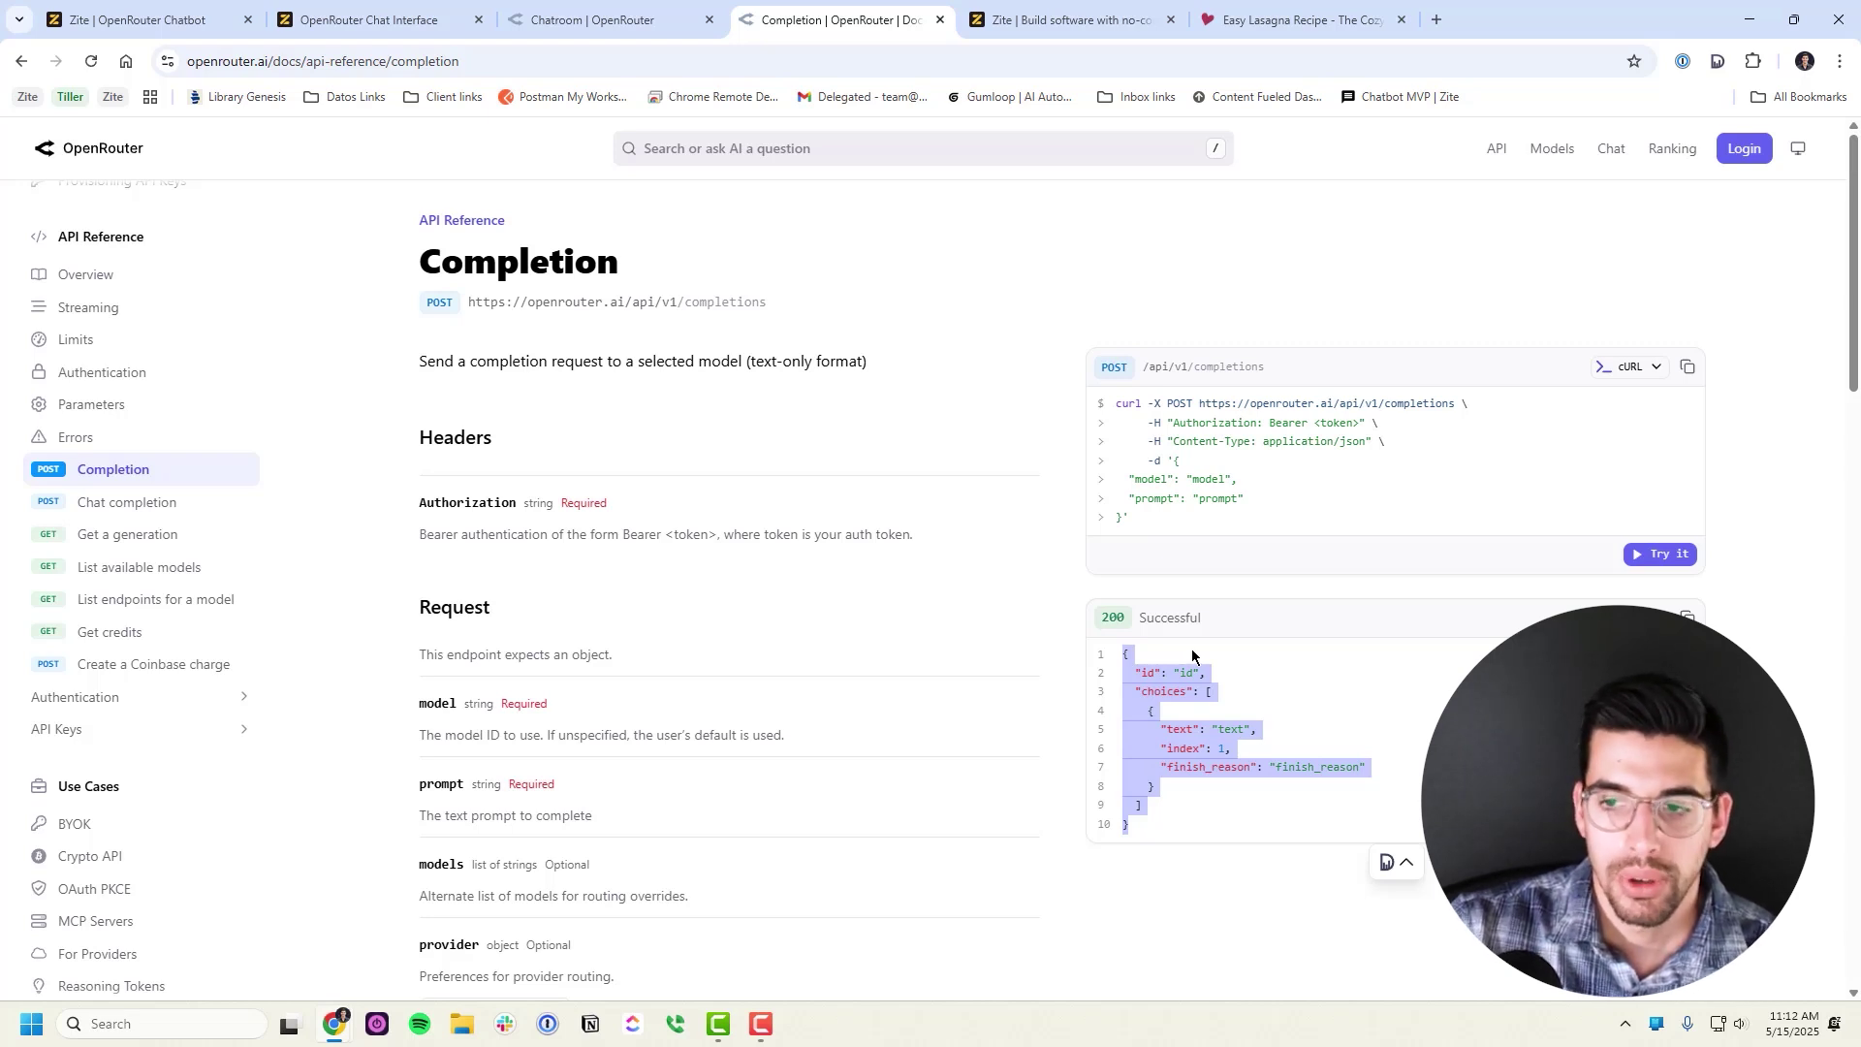
pyautogui.moveTo(1115, 403); pyautogui.dragTo(1154, 520)
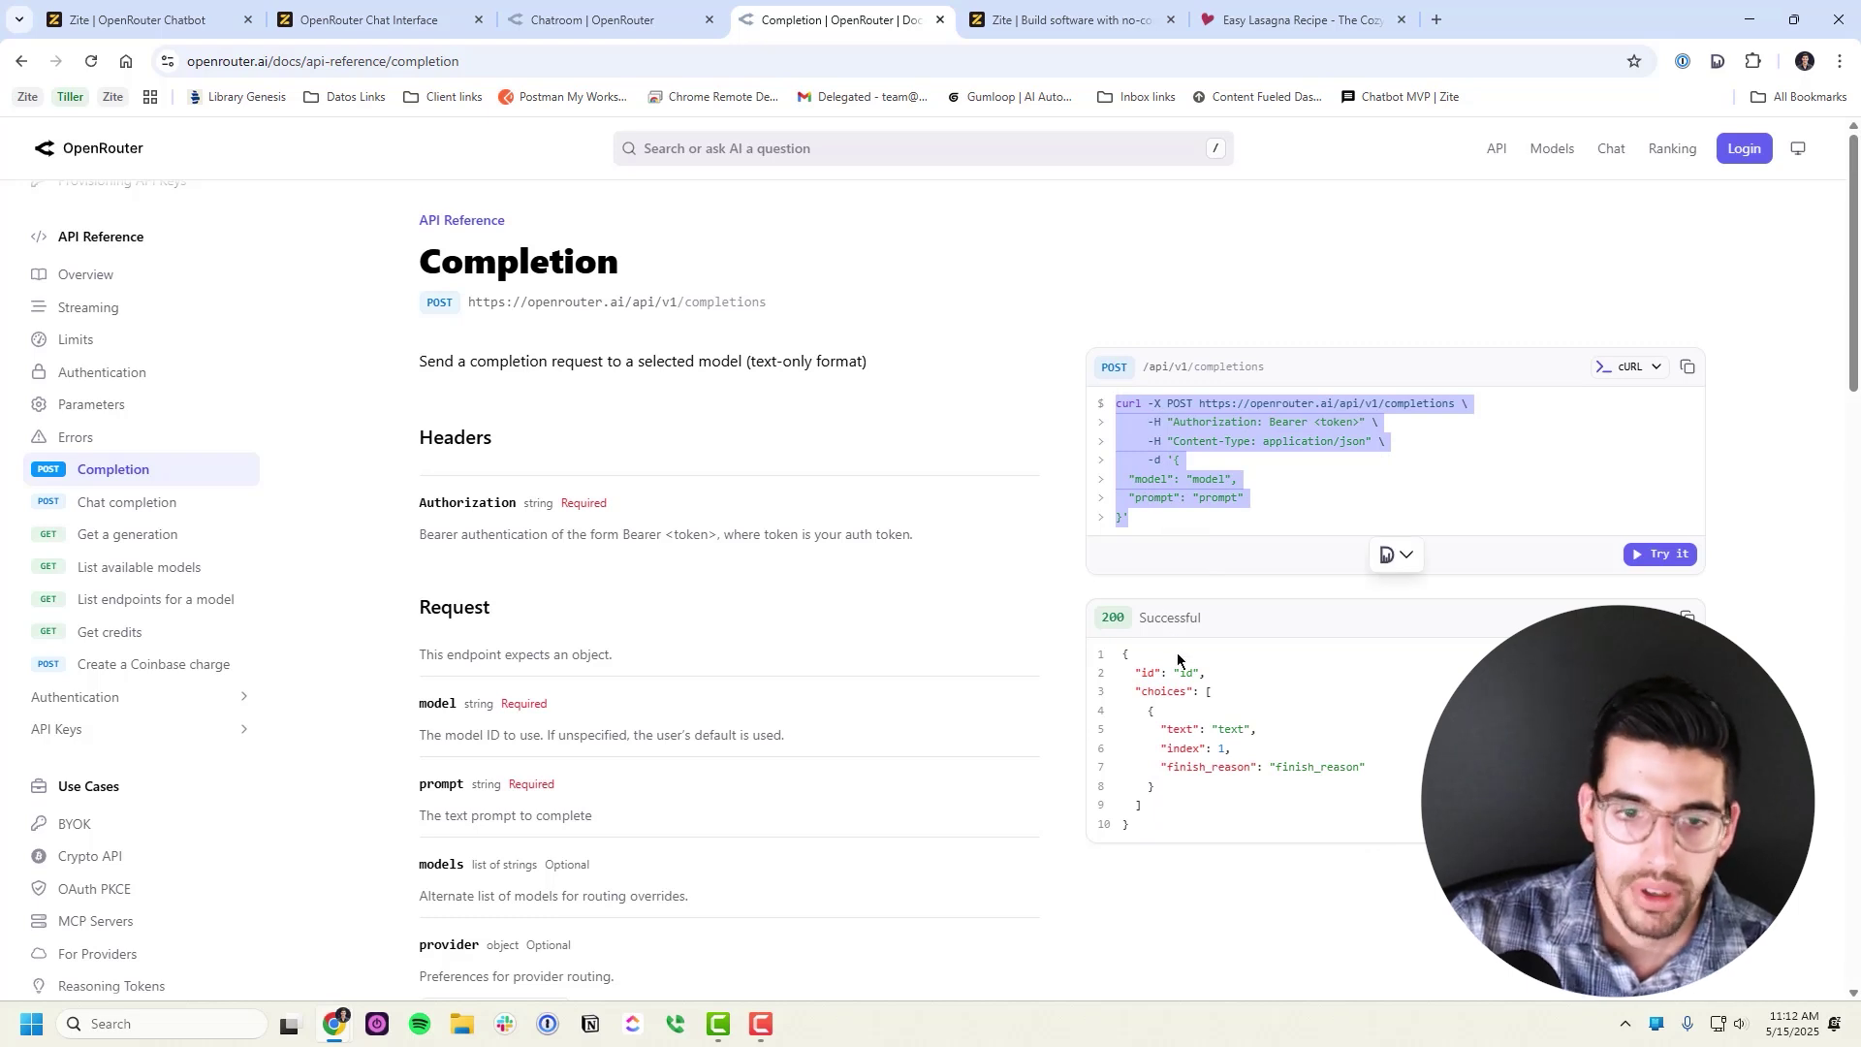
pyautogui.scroll(-6, 562, 459)
pyautogui.scroll(-12, 567, 463)
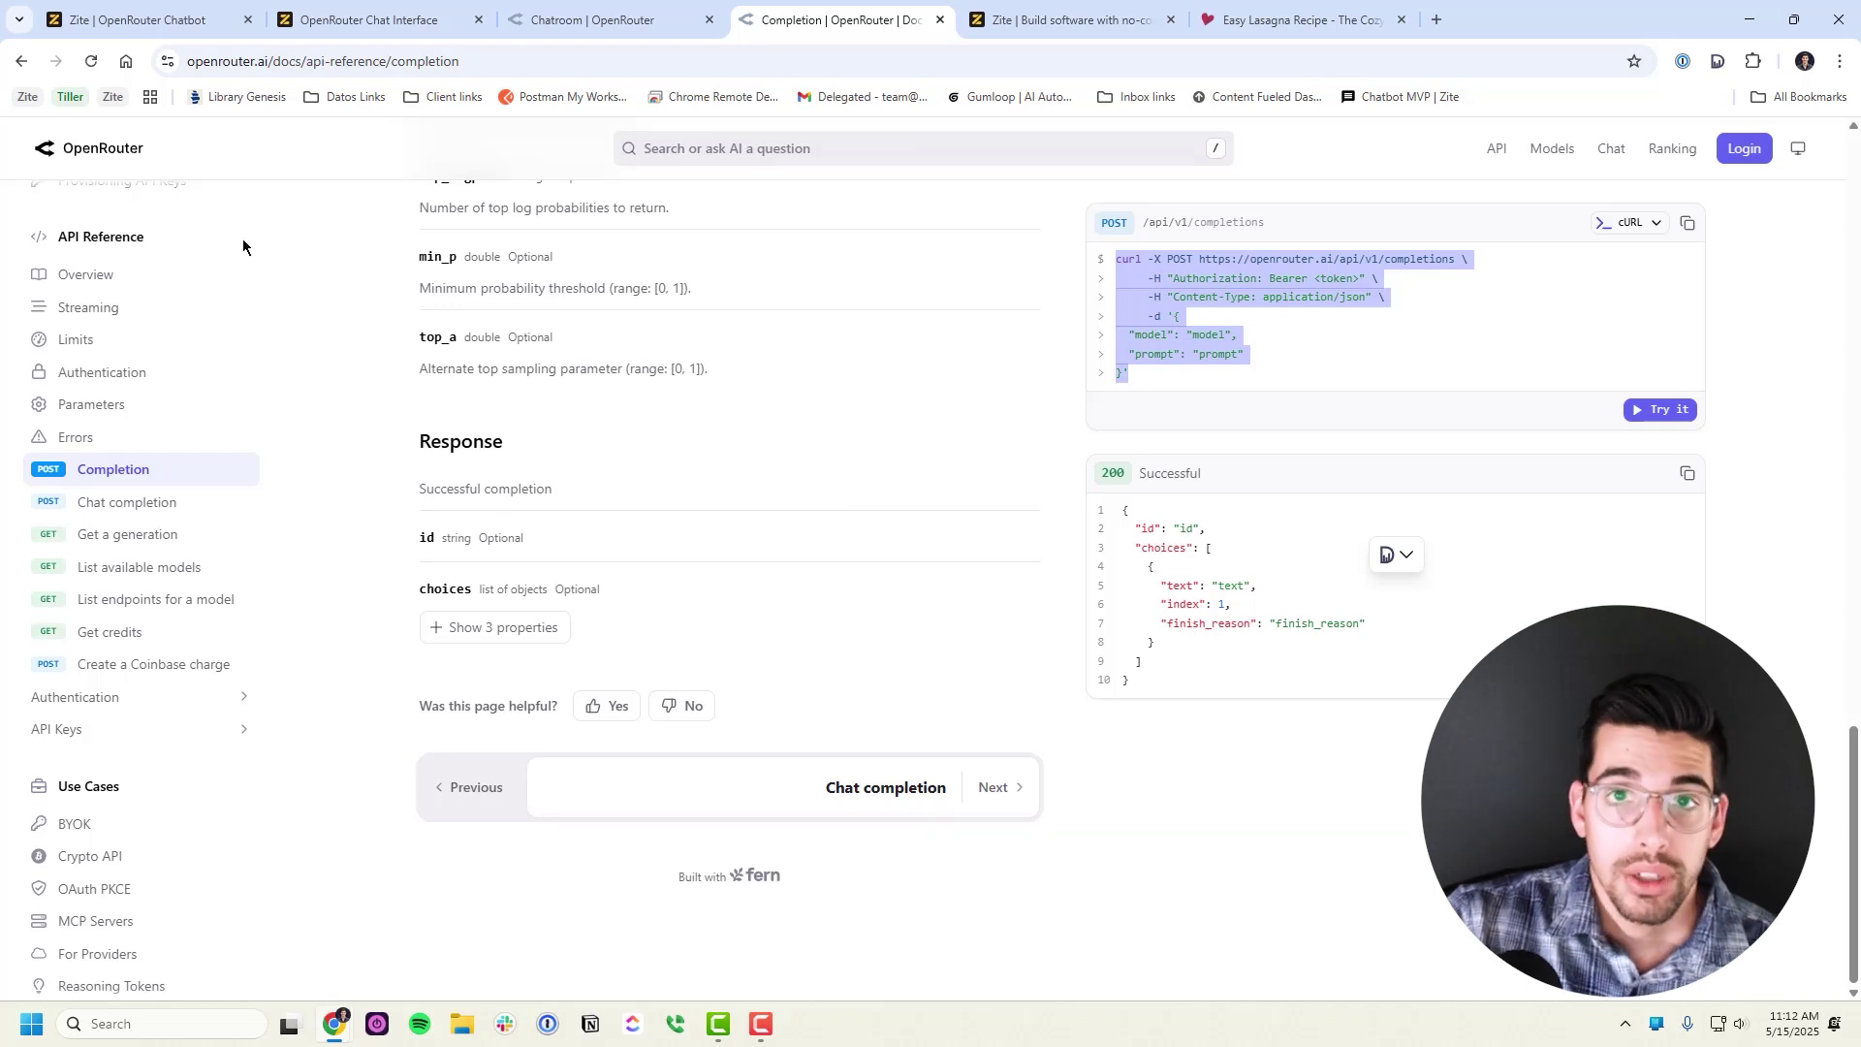
pyautogui.click(198, 27)
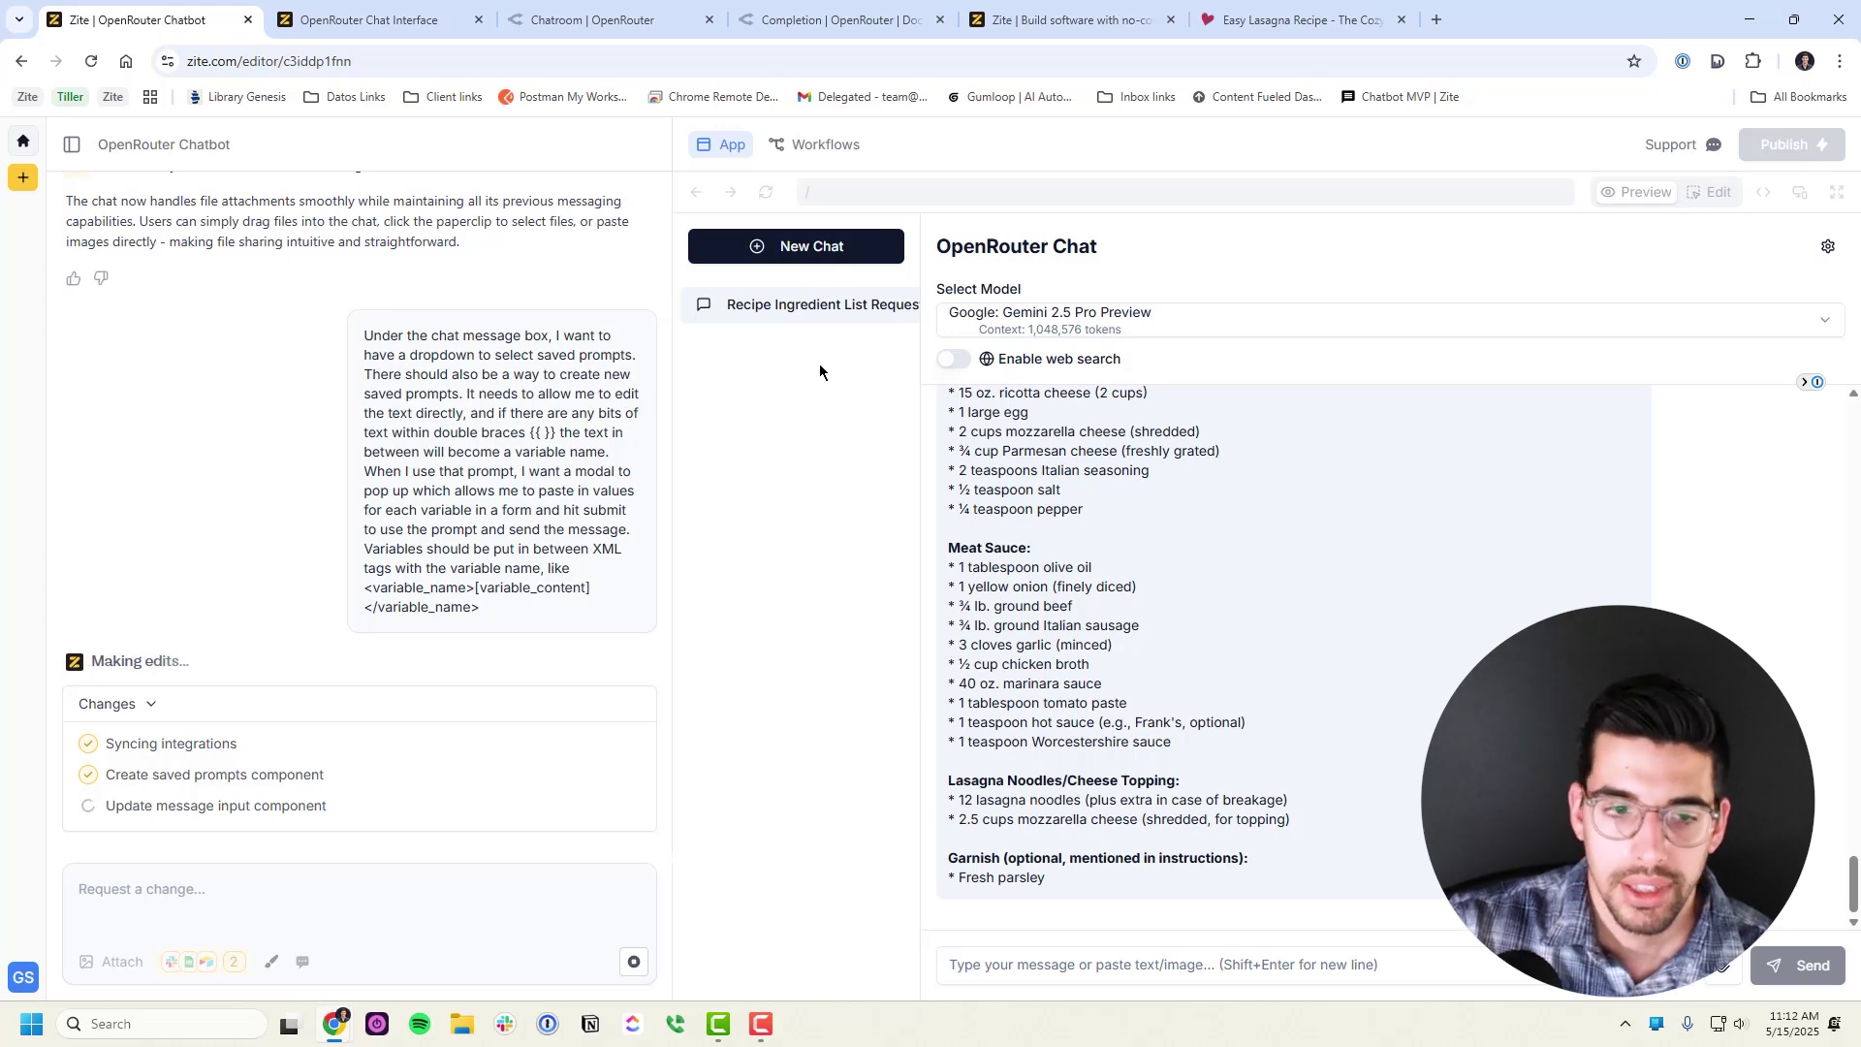
# Open the Images & PDFs guide and show the TypeScript example for base64 local images
pyautogui.rightClick(833, 25)
pyautogui.click(833, 24)
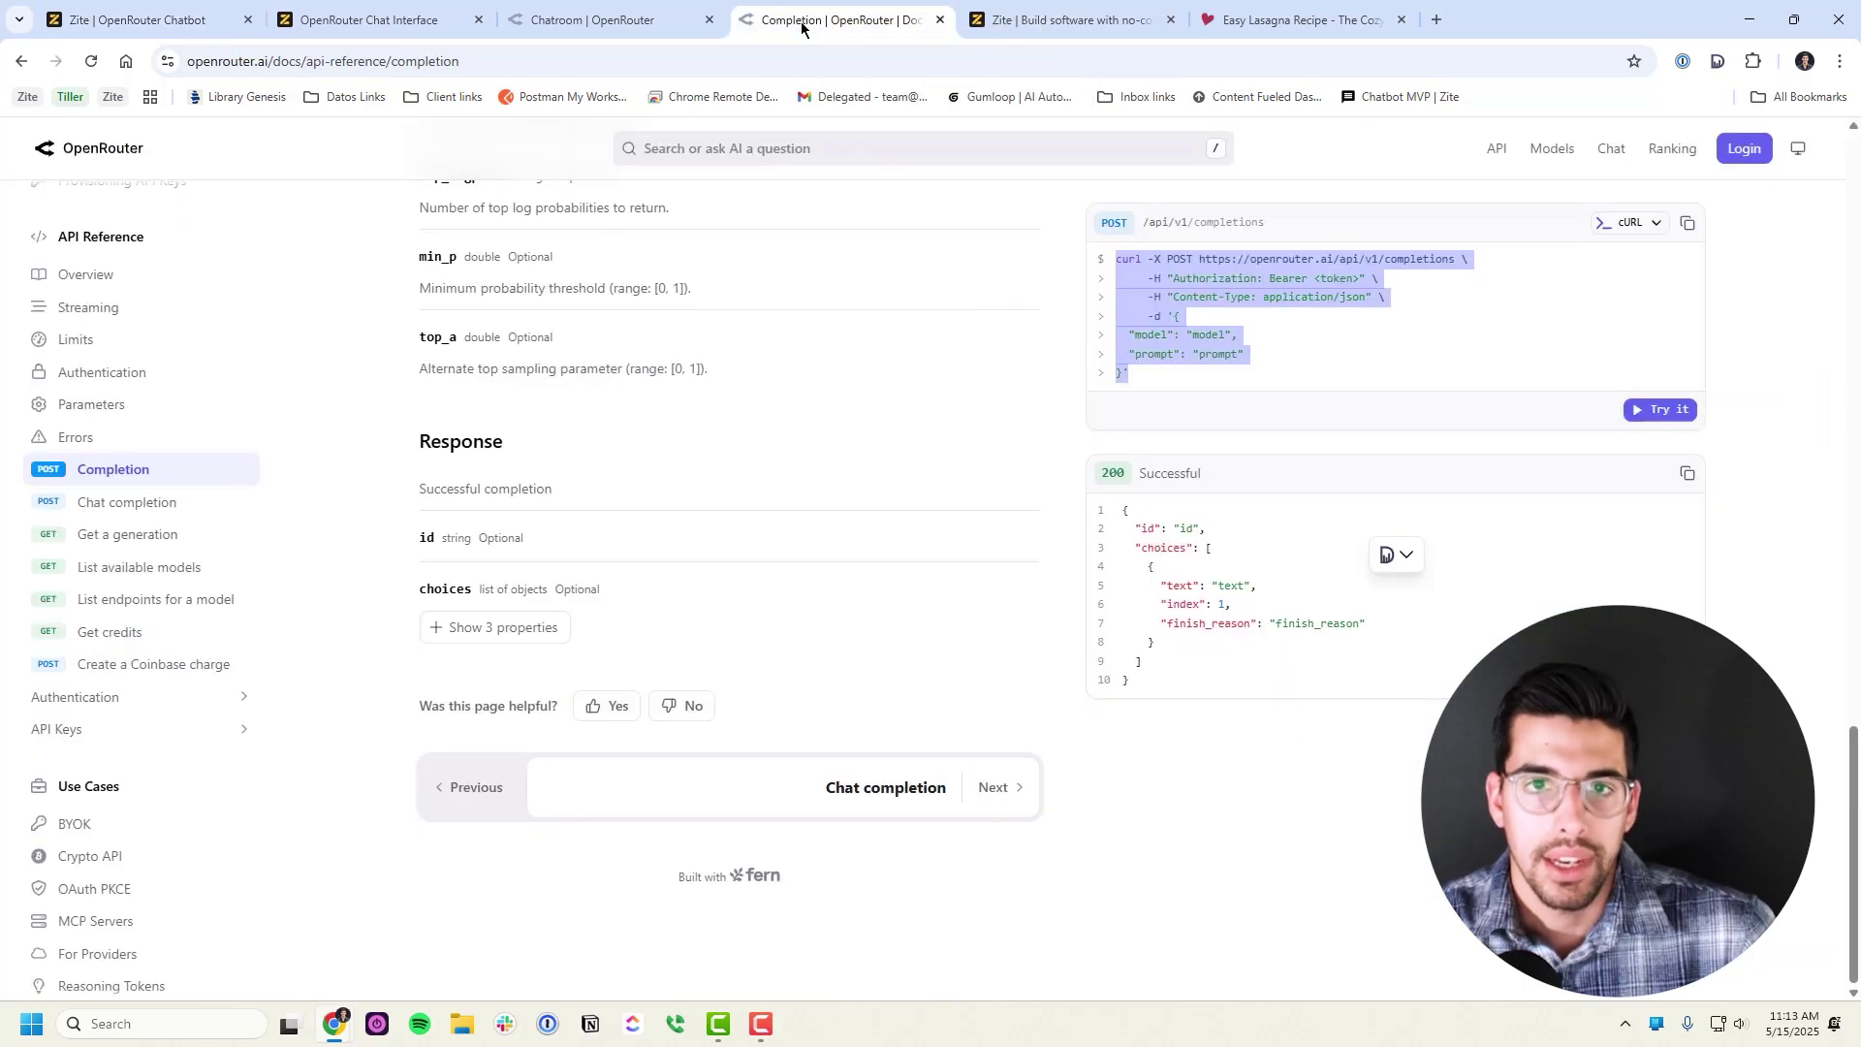
pyautogui.scroll(3, 174, 572)
pyautogui.scroll(2, 174, 562)
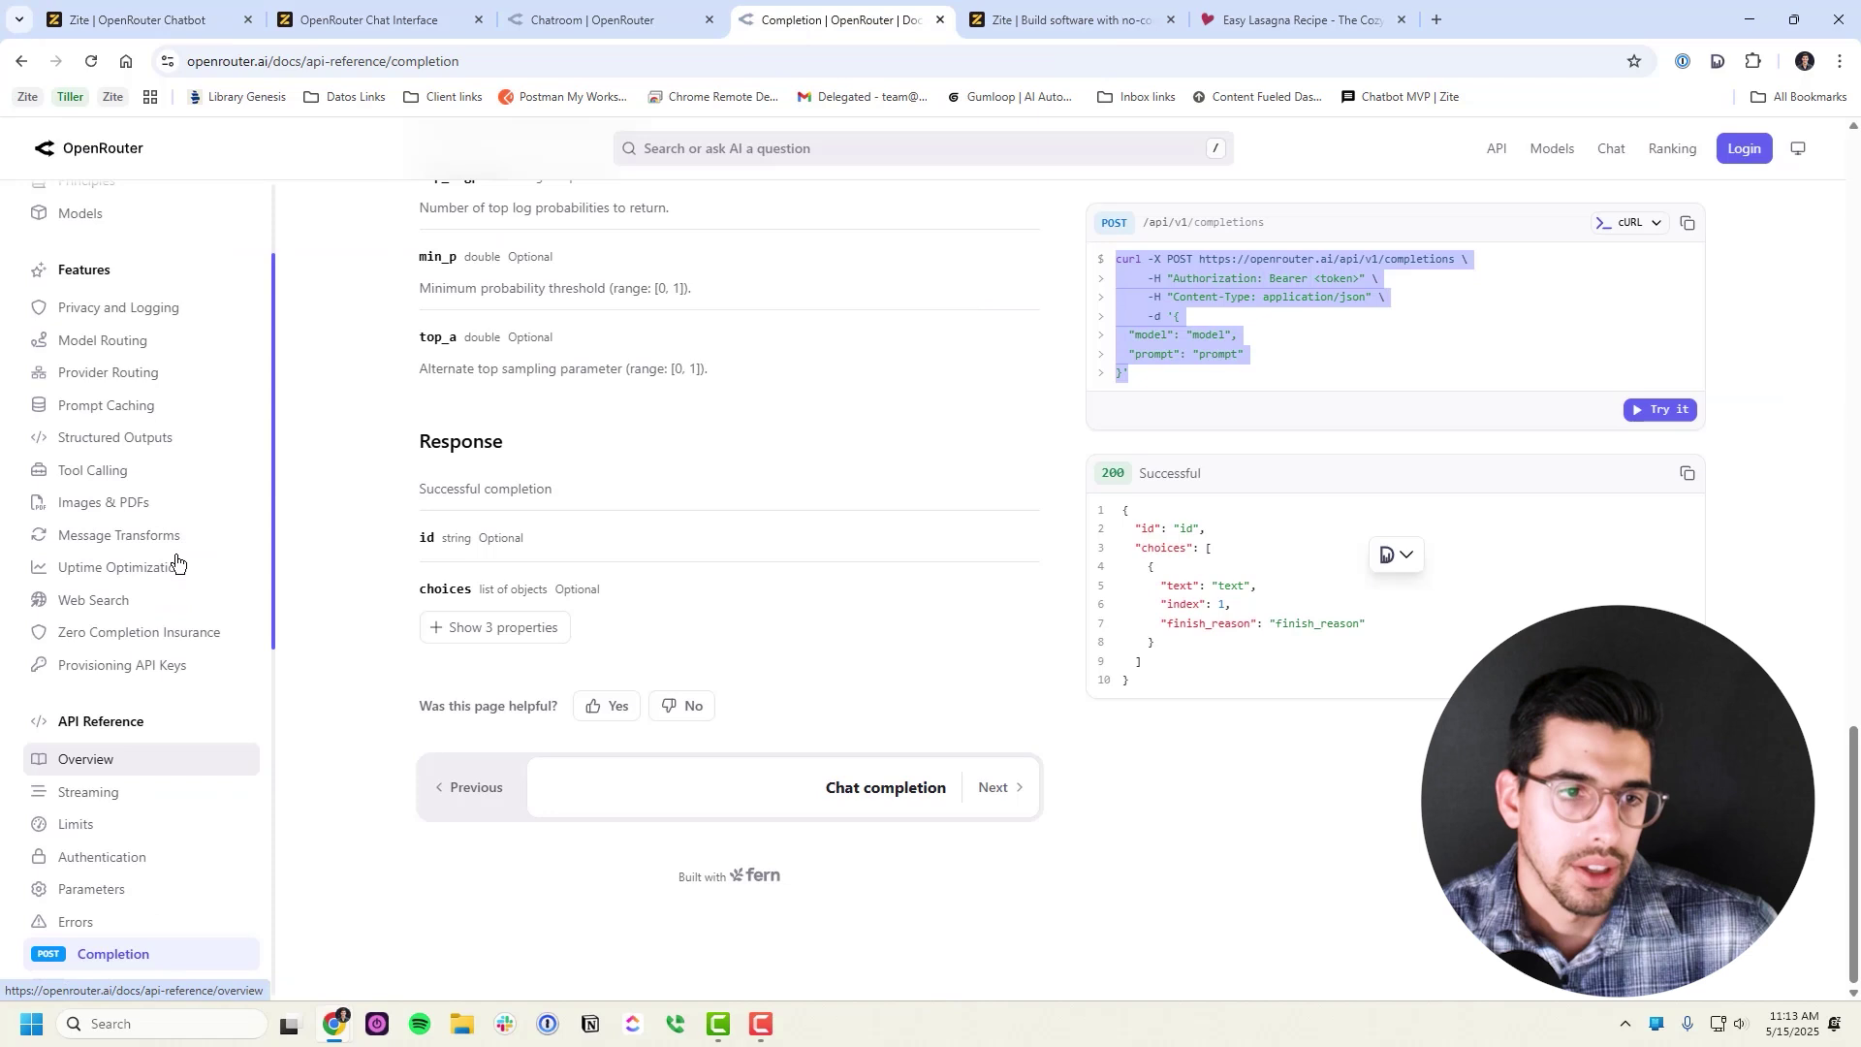
pyautogui.click(146, 501)
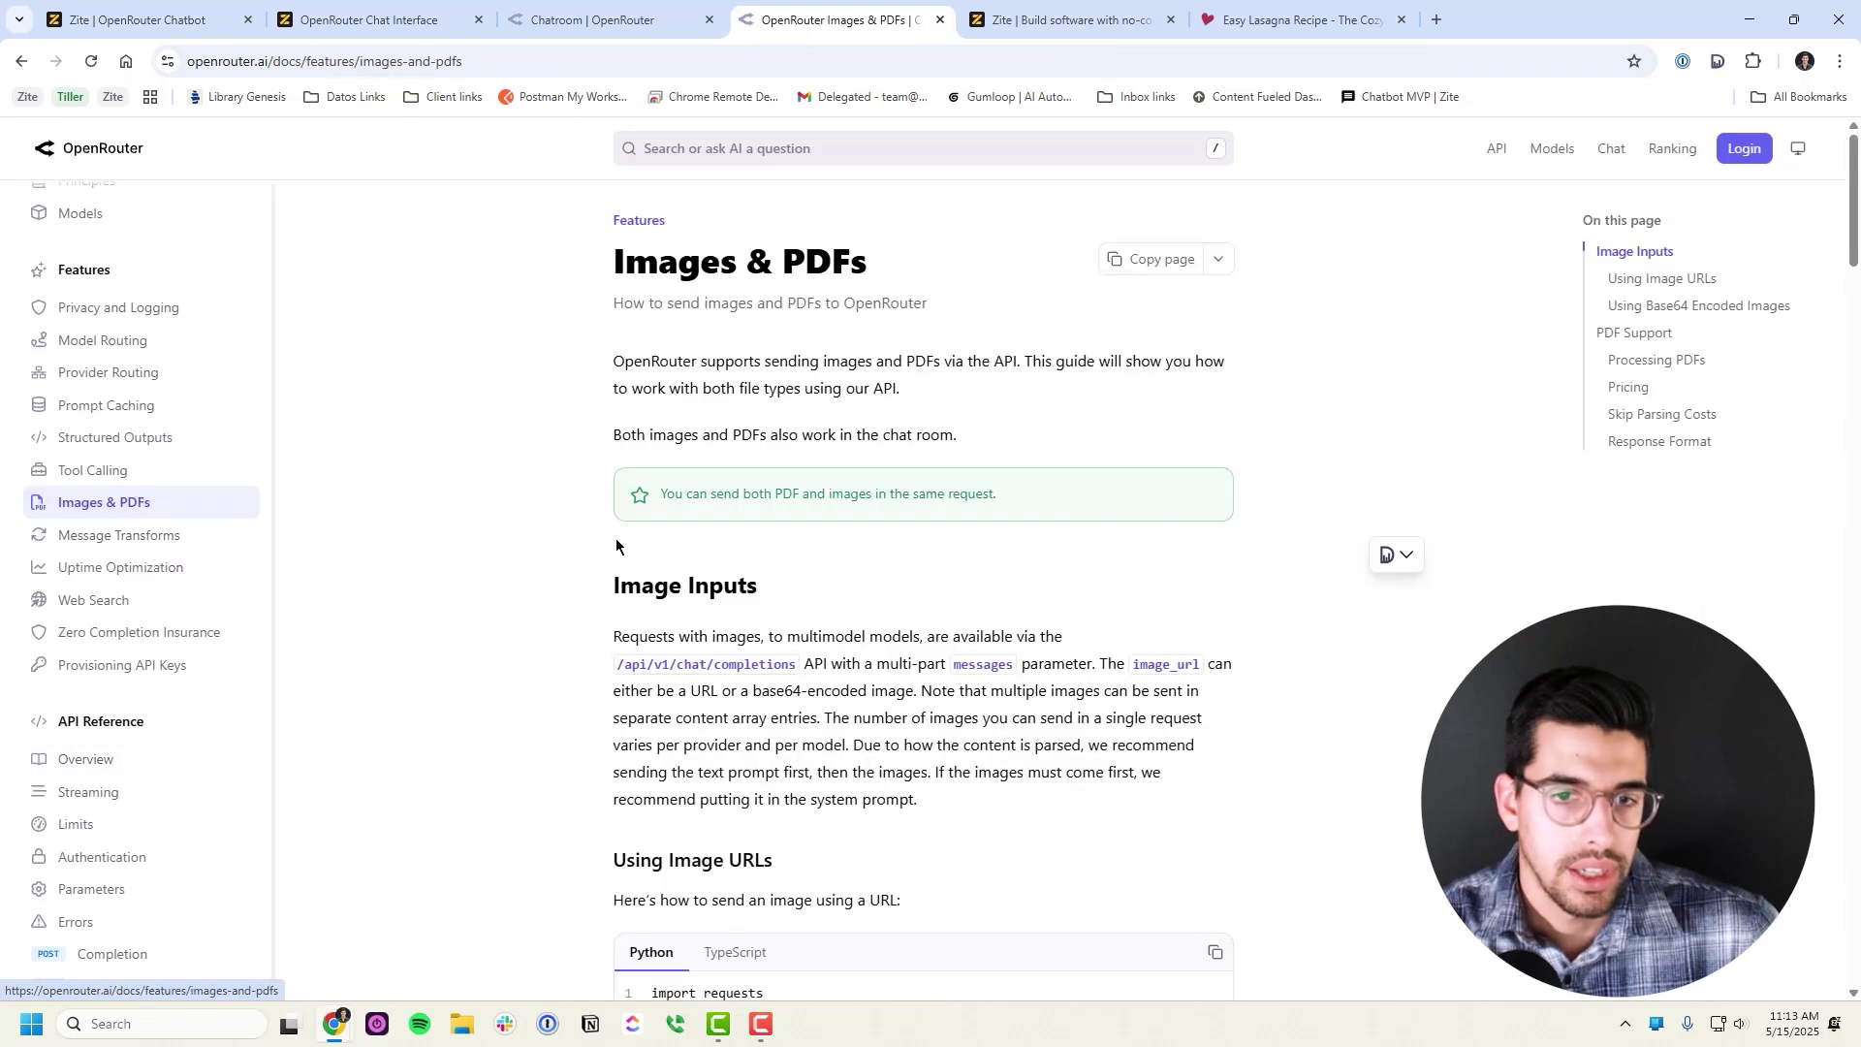
pyautogui.scroll(-12, 622, 387)
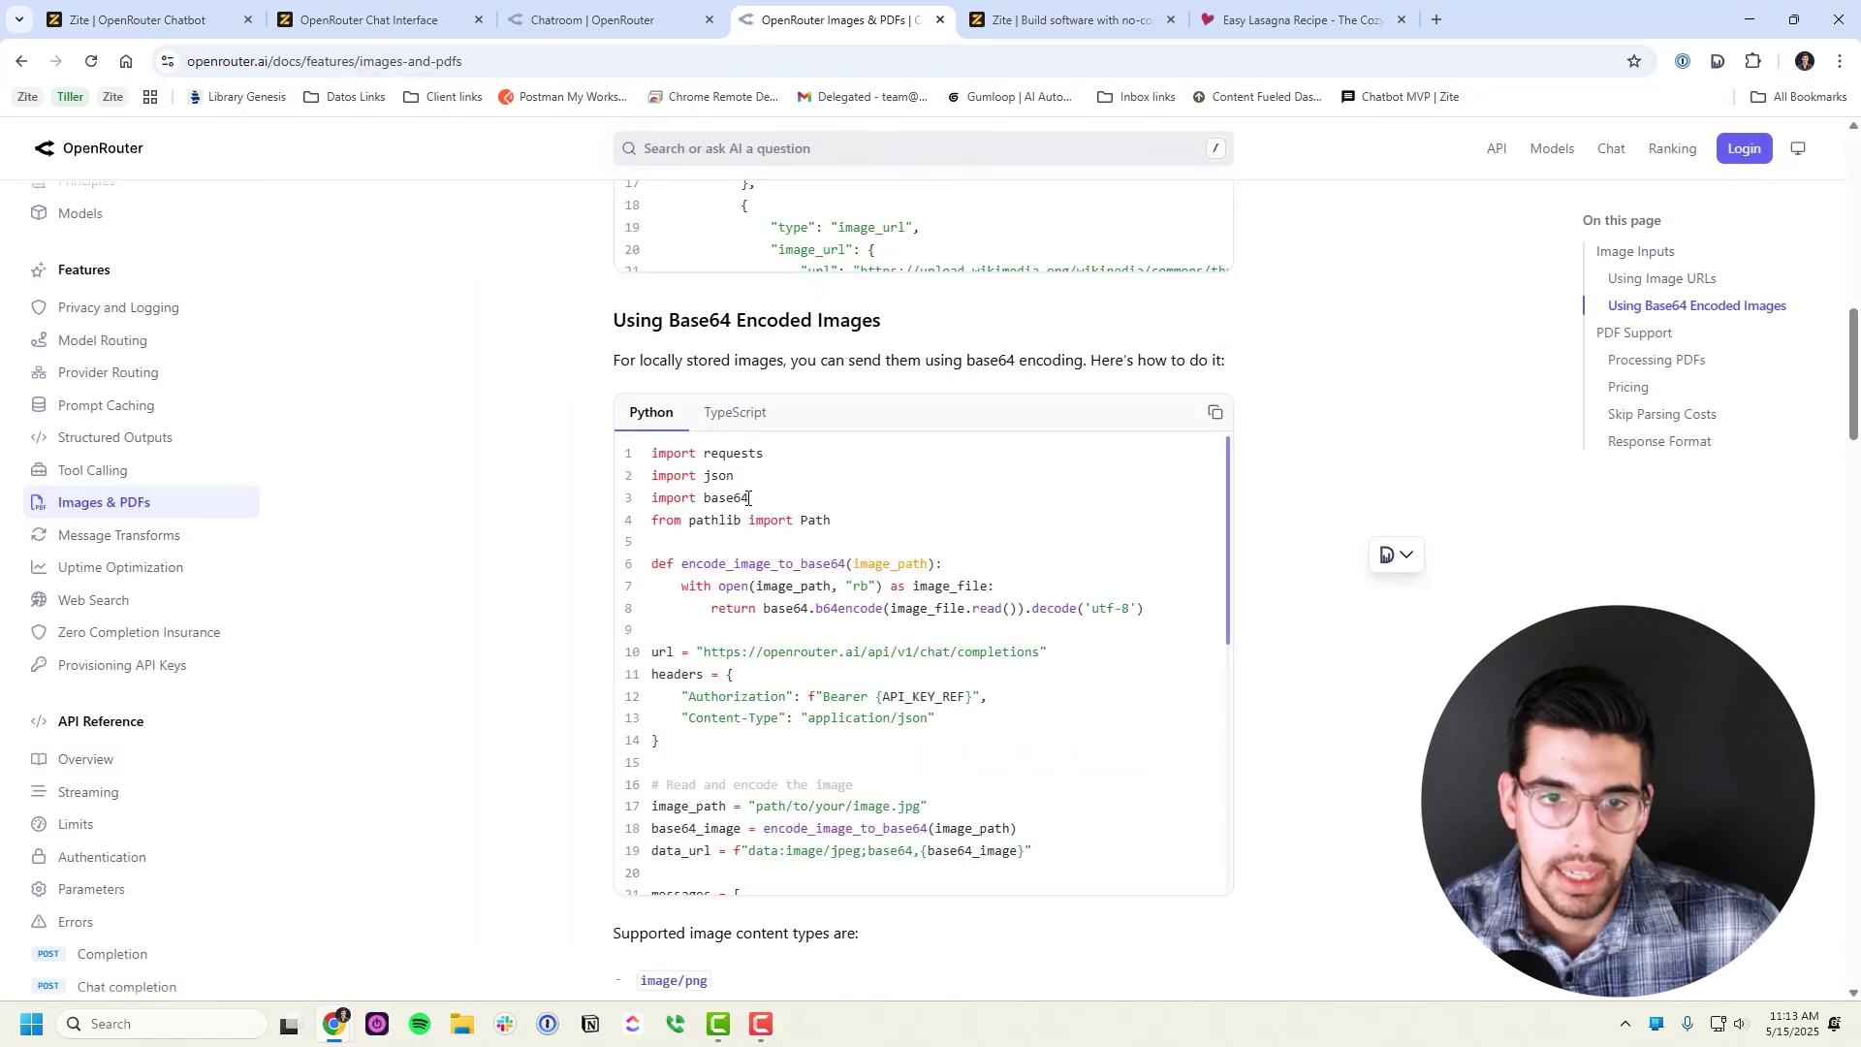
pyautogui.moveTo(639, 360); pyautogui.dragTo(1115, 448)
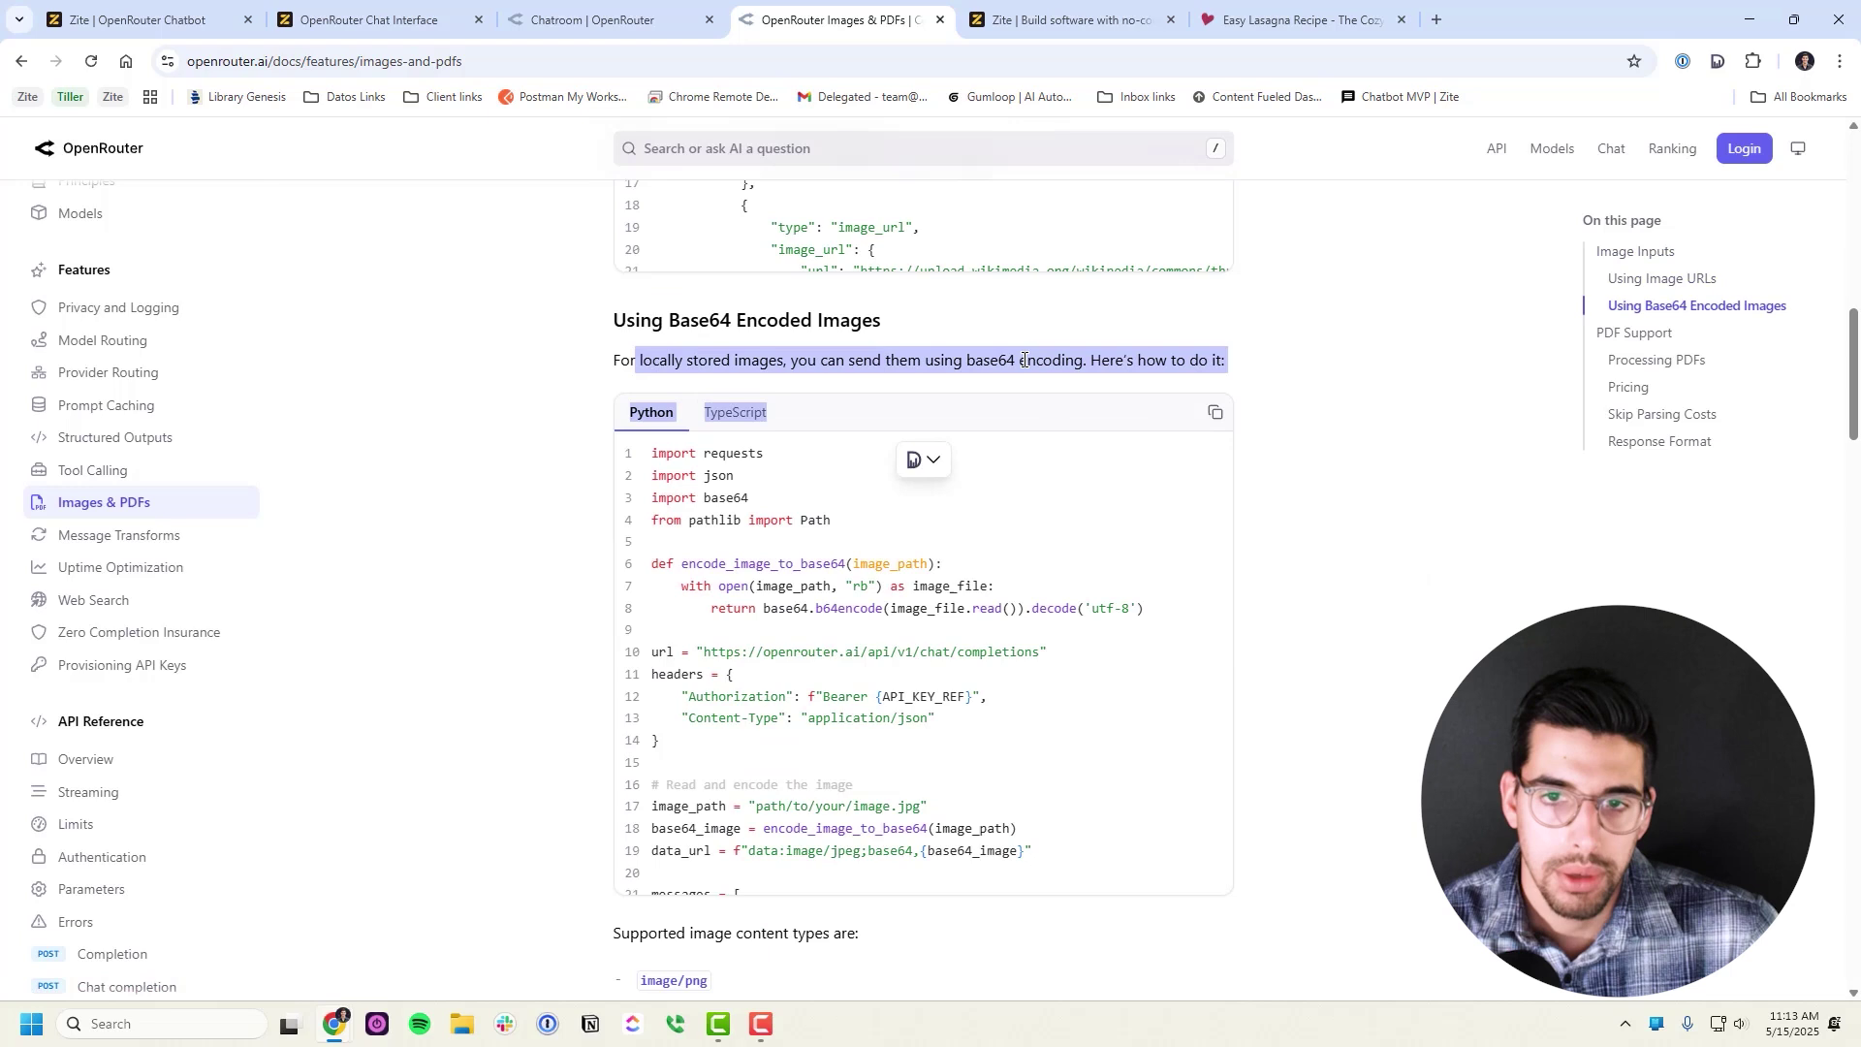
pyautogui.click(892, 331)
pyautogui.click(735, 413)
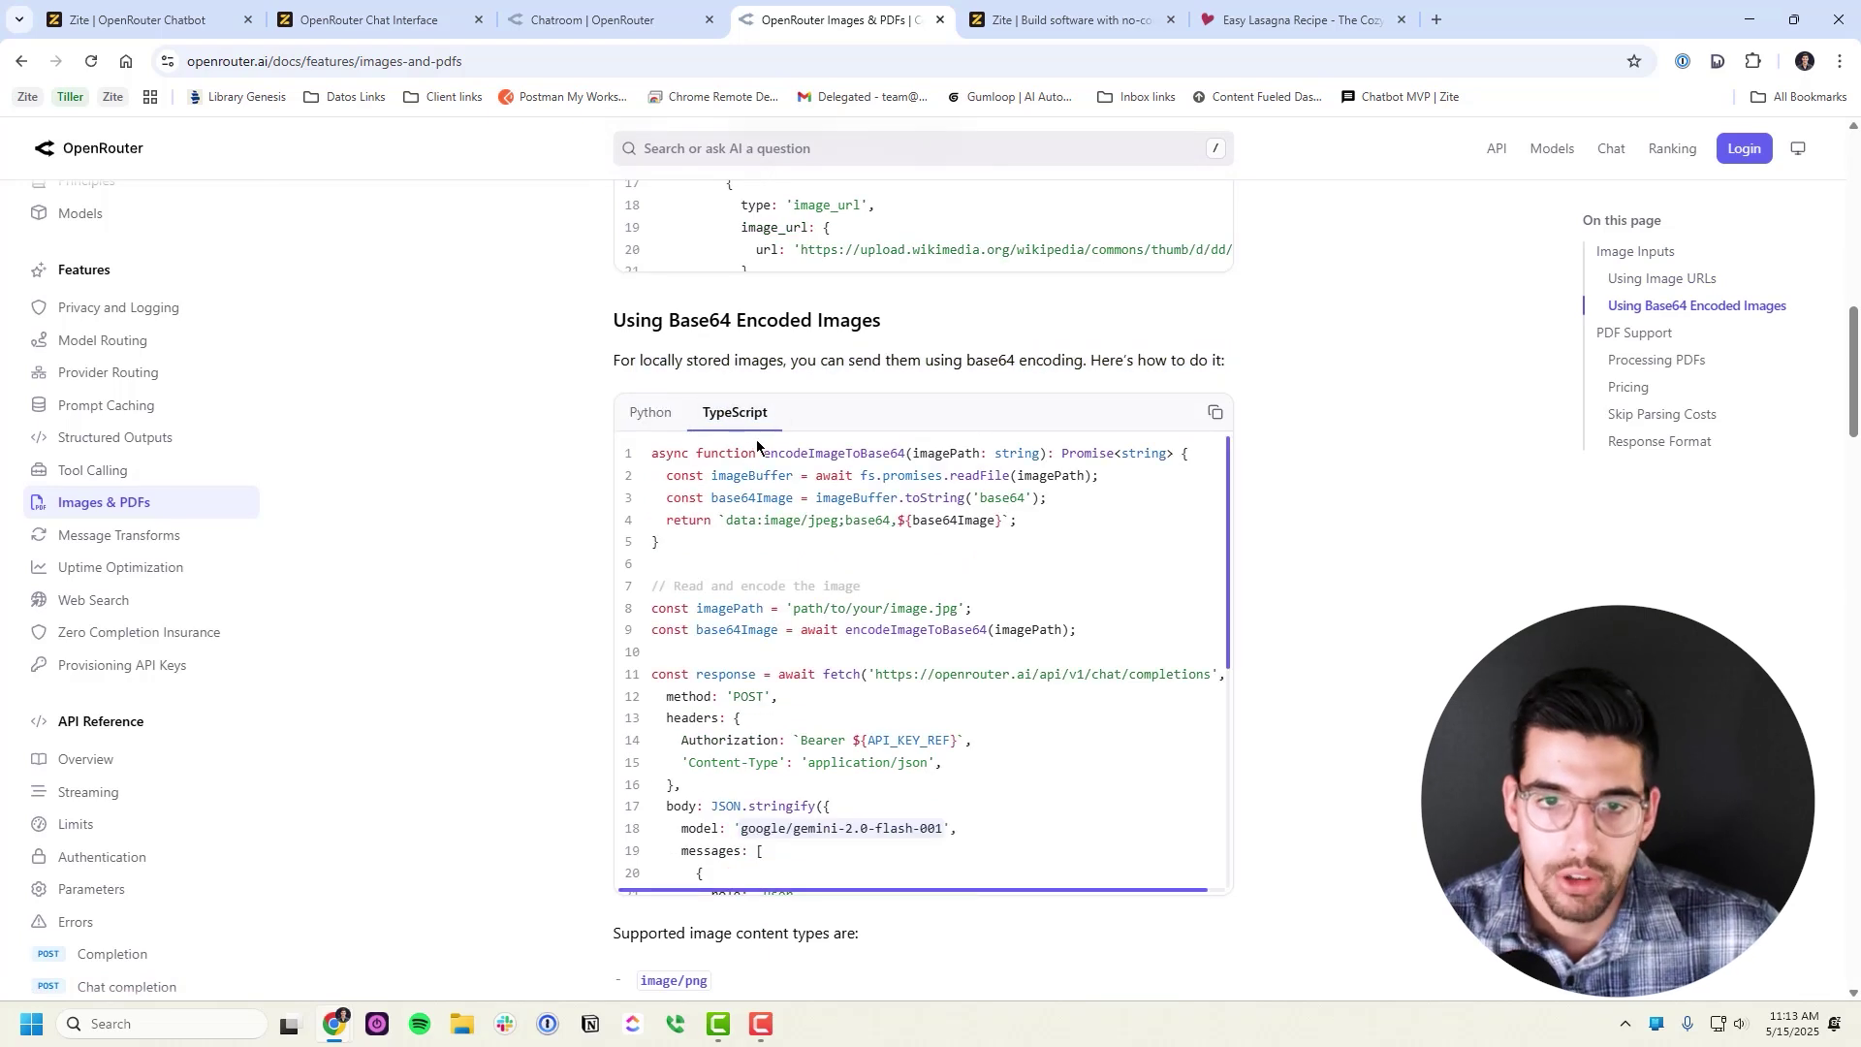
pyautogui.scroll(-6, 1047, 602)
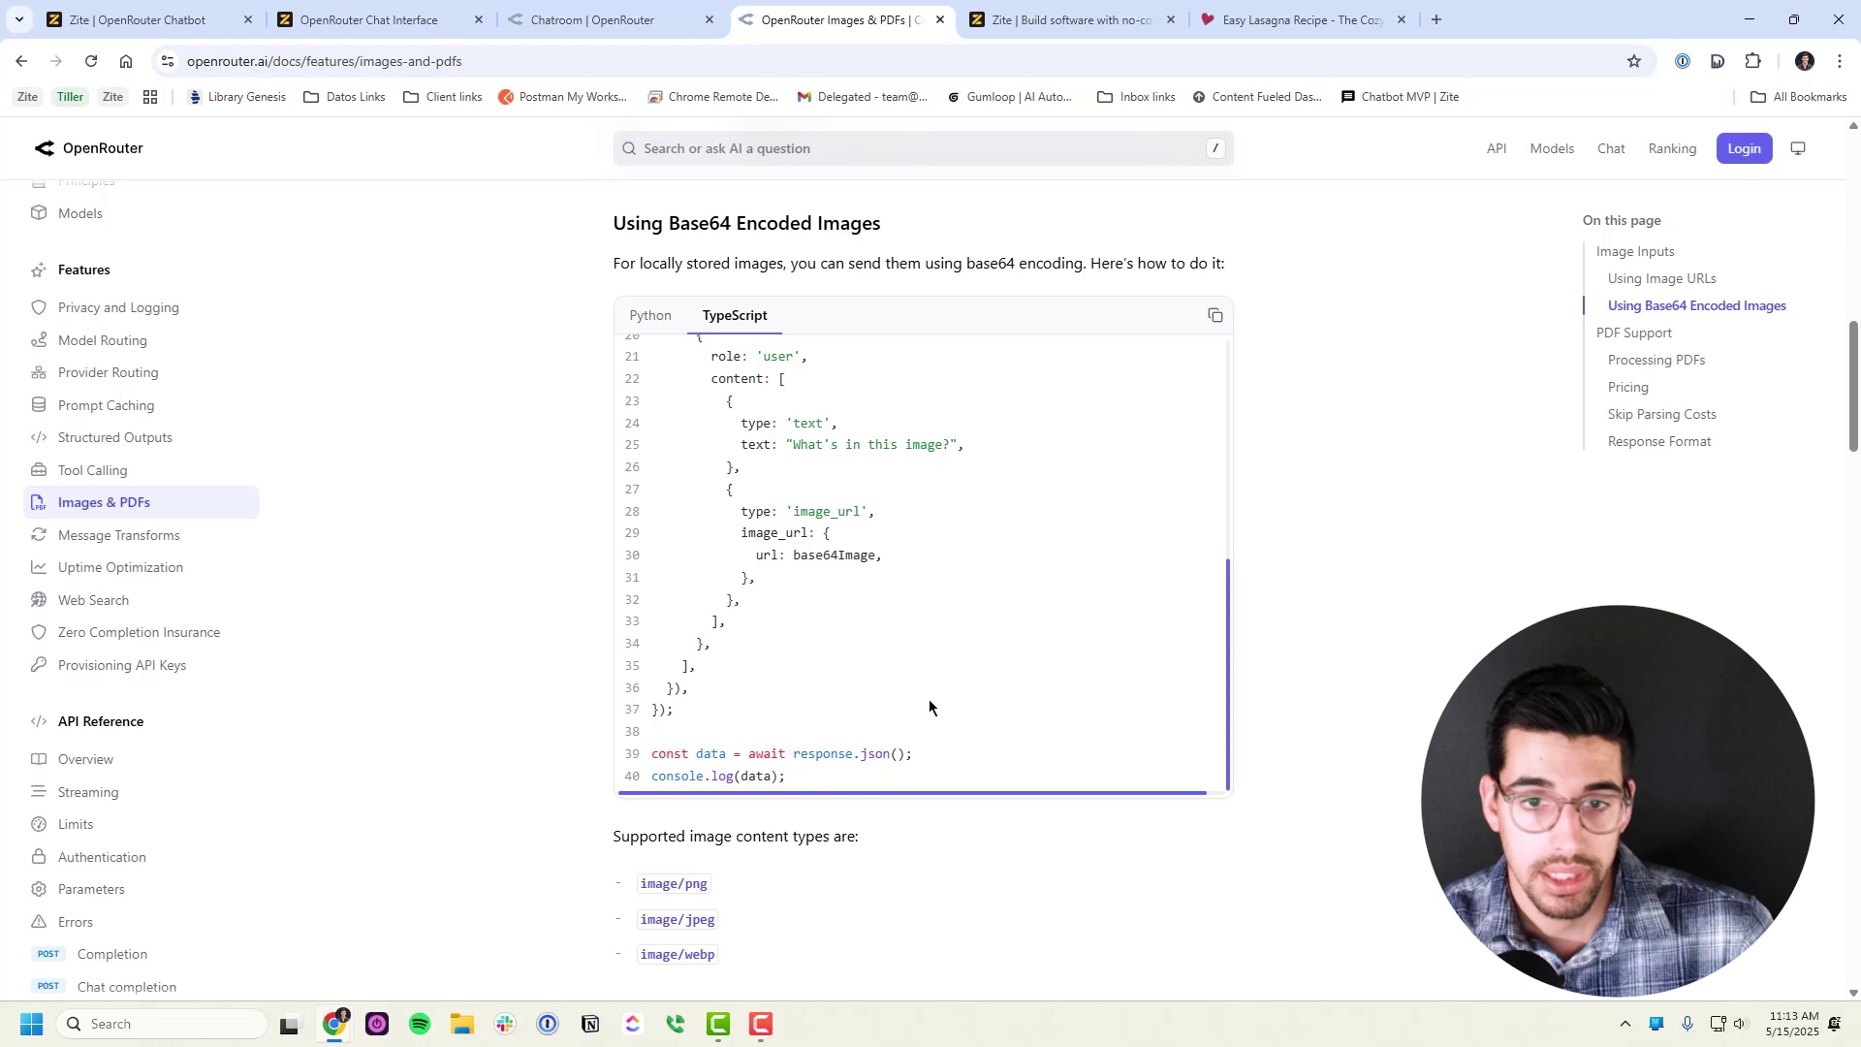
pyautogui.click(200, 36)
# Attach an image file and send 'Describe this image' to the model
pyautogui.click(1723, 965)
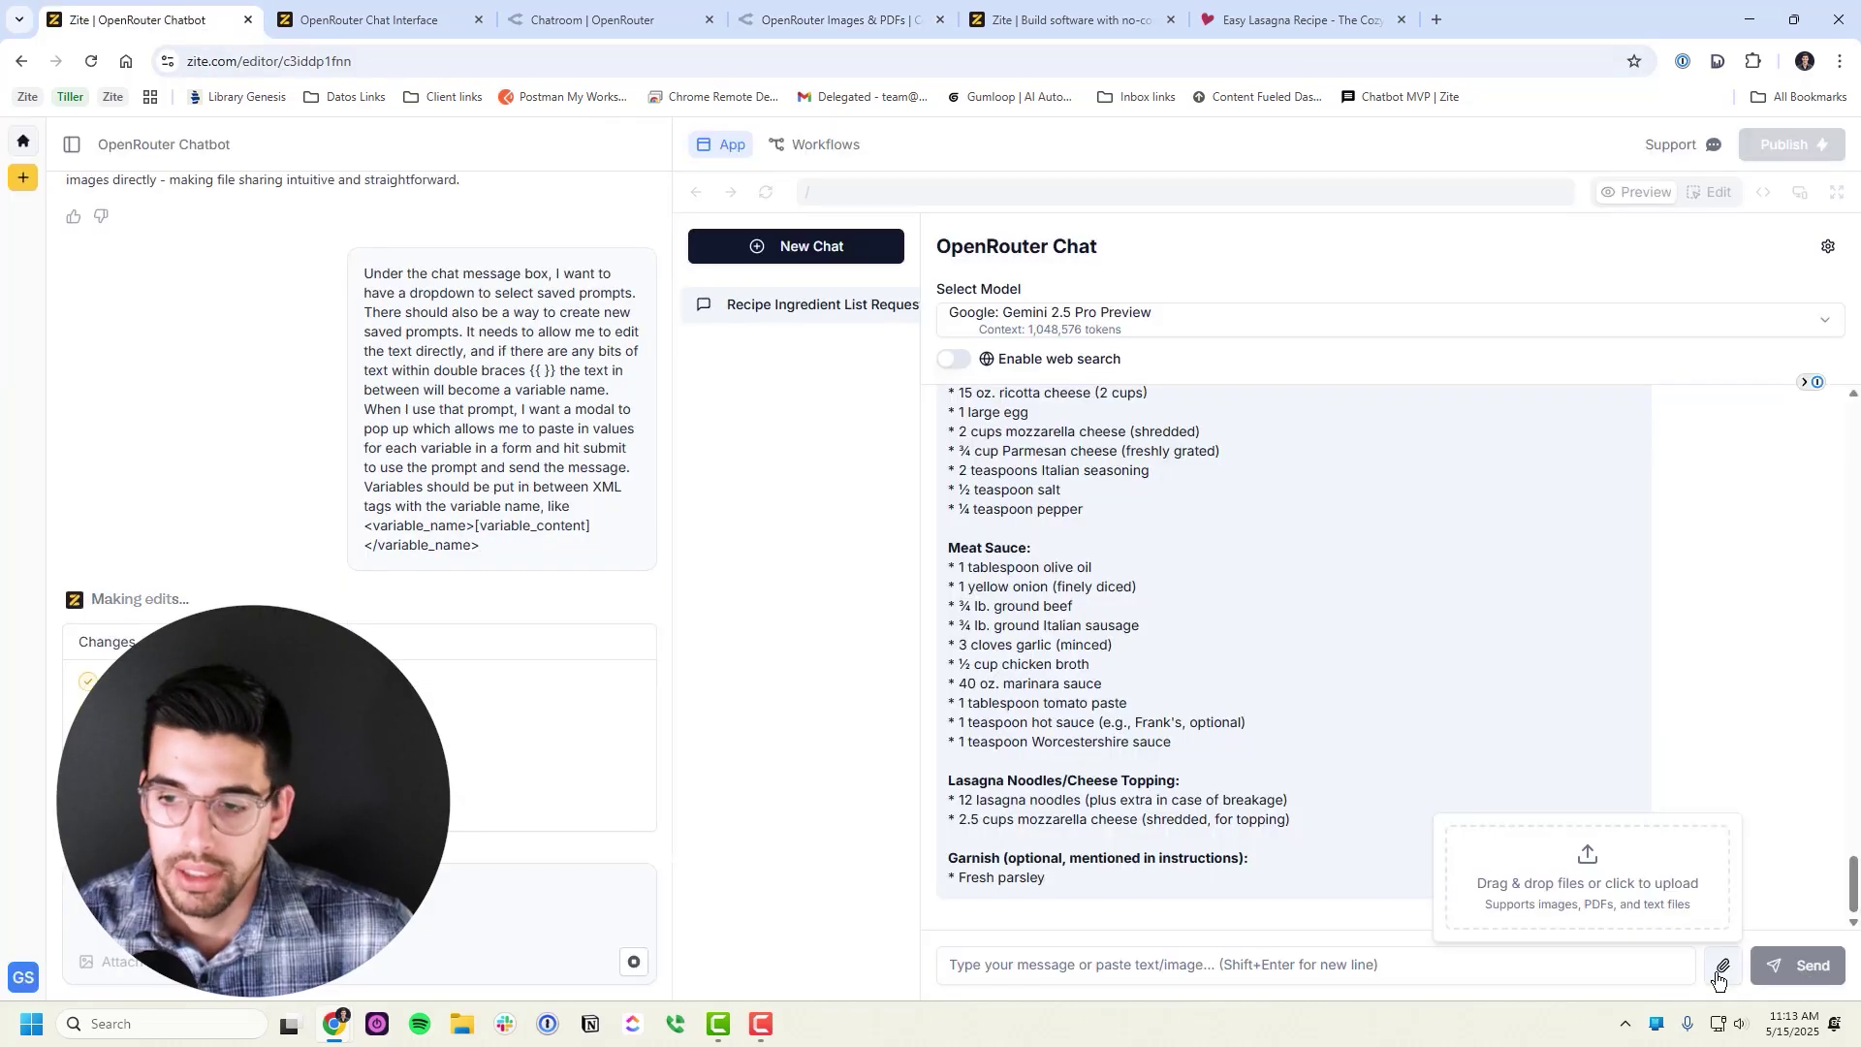
pyautogui.click(1586, 888)
pyautogui.moveTo(785, 66); pyautogui.dragTo(837, 72)
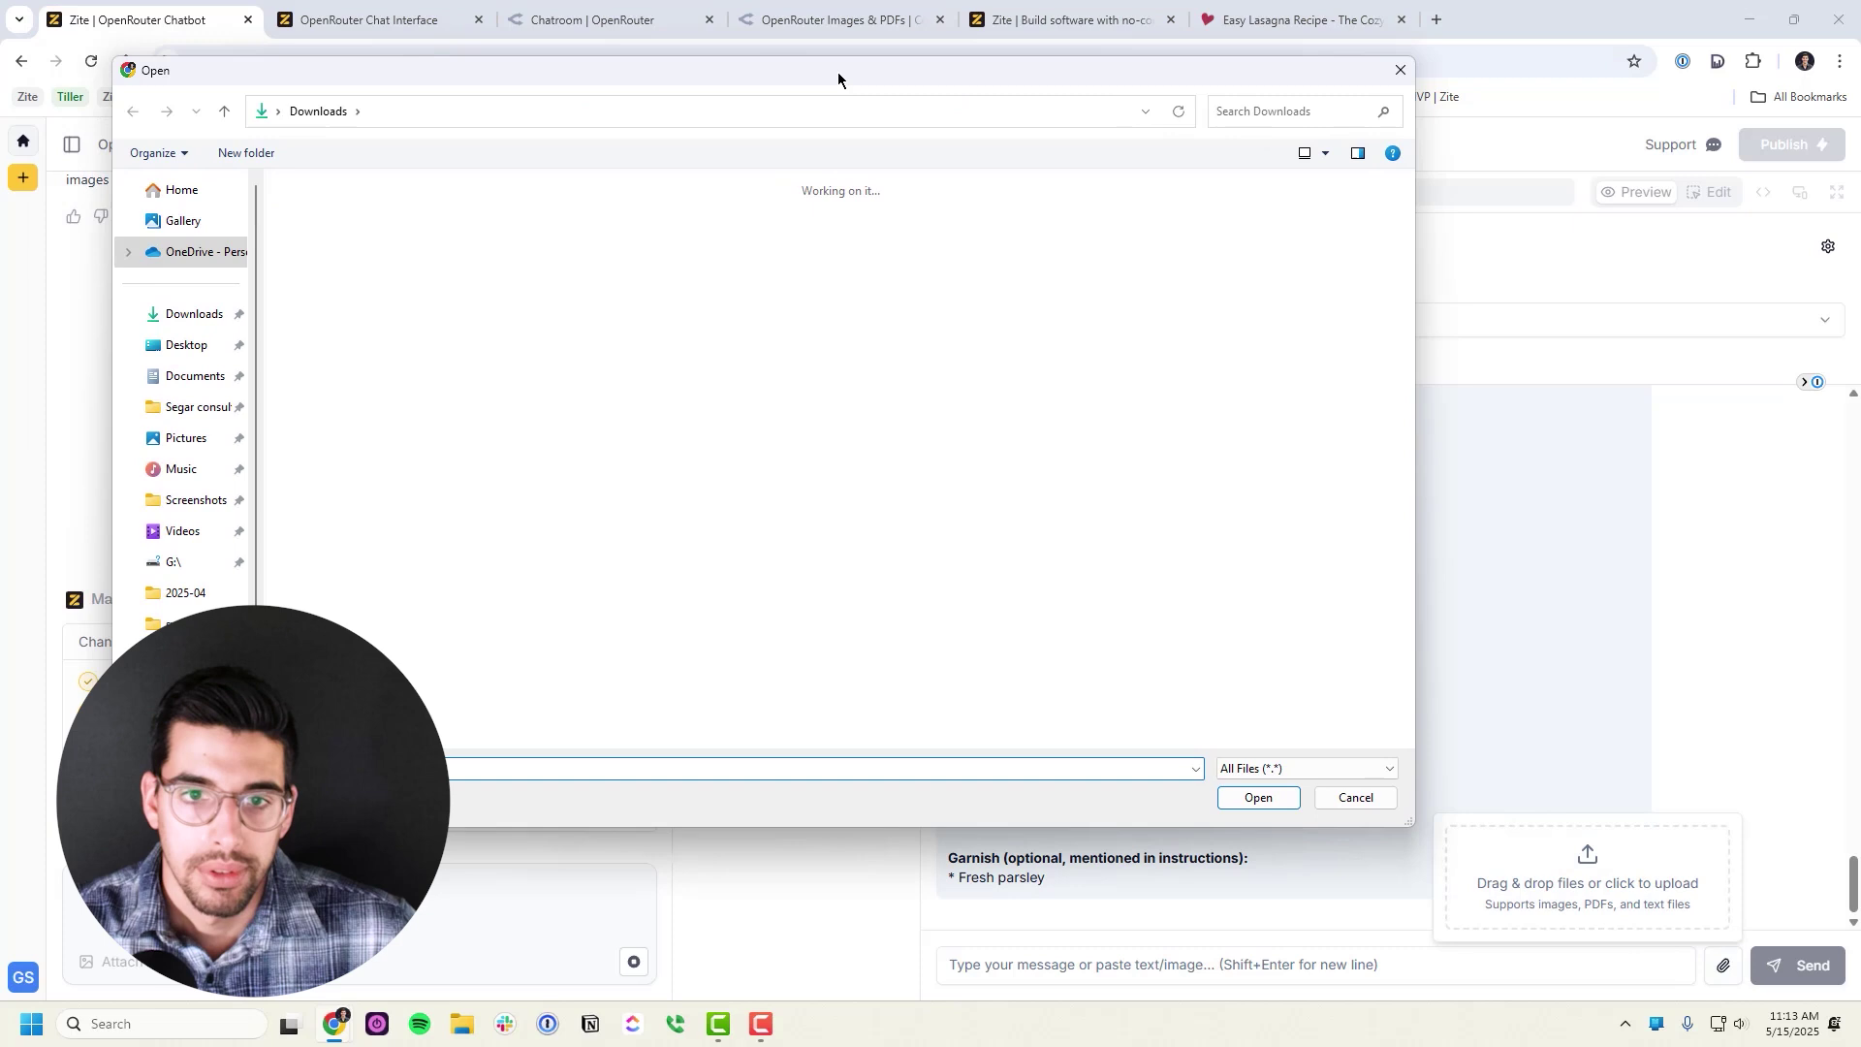
pyautogui.press('Escape')
pyautogui.write('Describe this image')
pyautogui.press('Return')
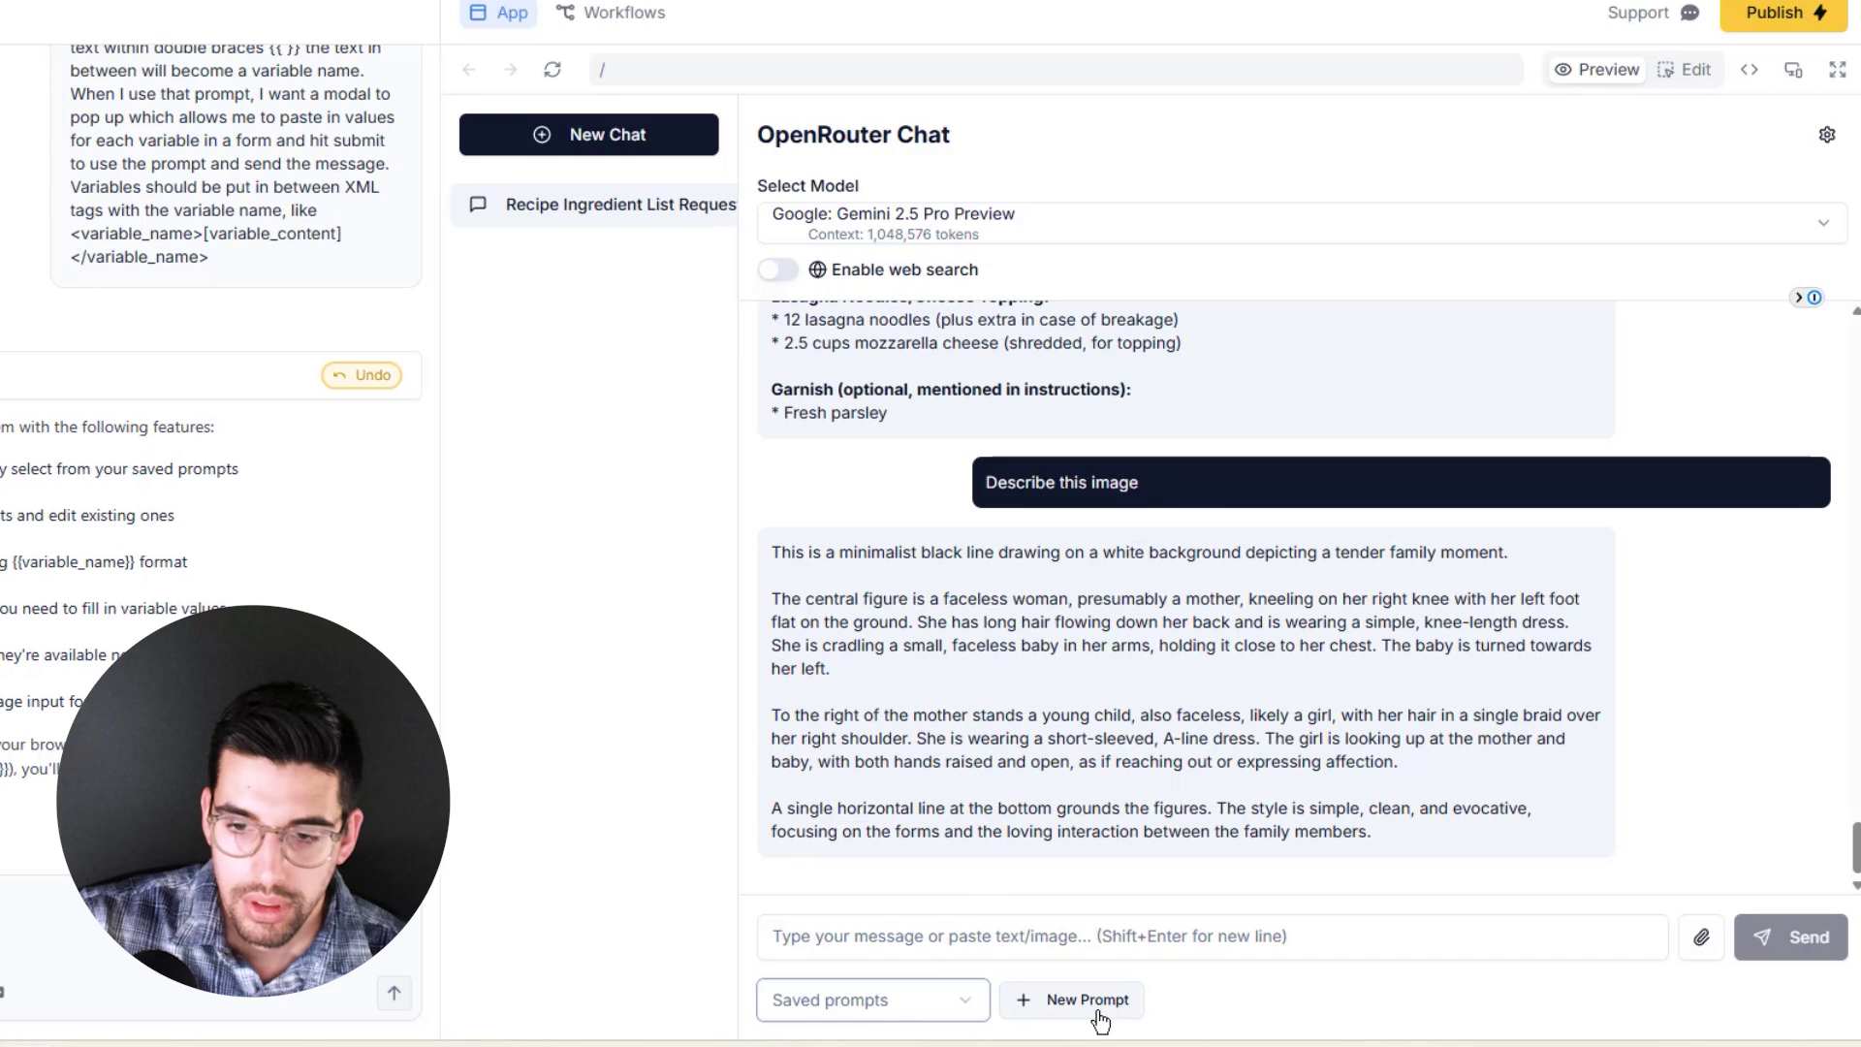
# Create and save a 'Recipe sanitizer' prompt requesting ingredients and quantified steps, ending with {{recipe_content}}
pyautogui.click(1100, 1021)
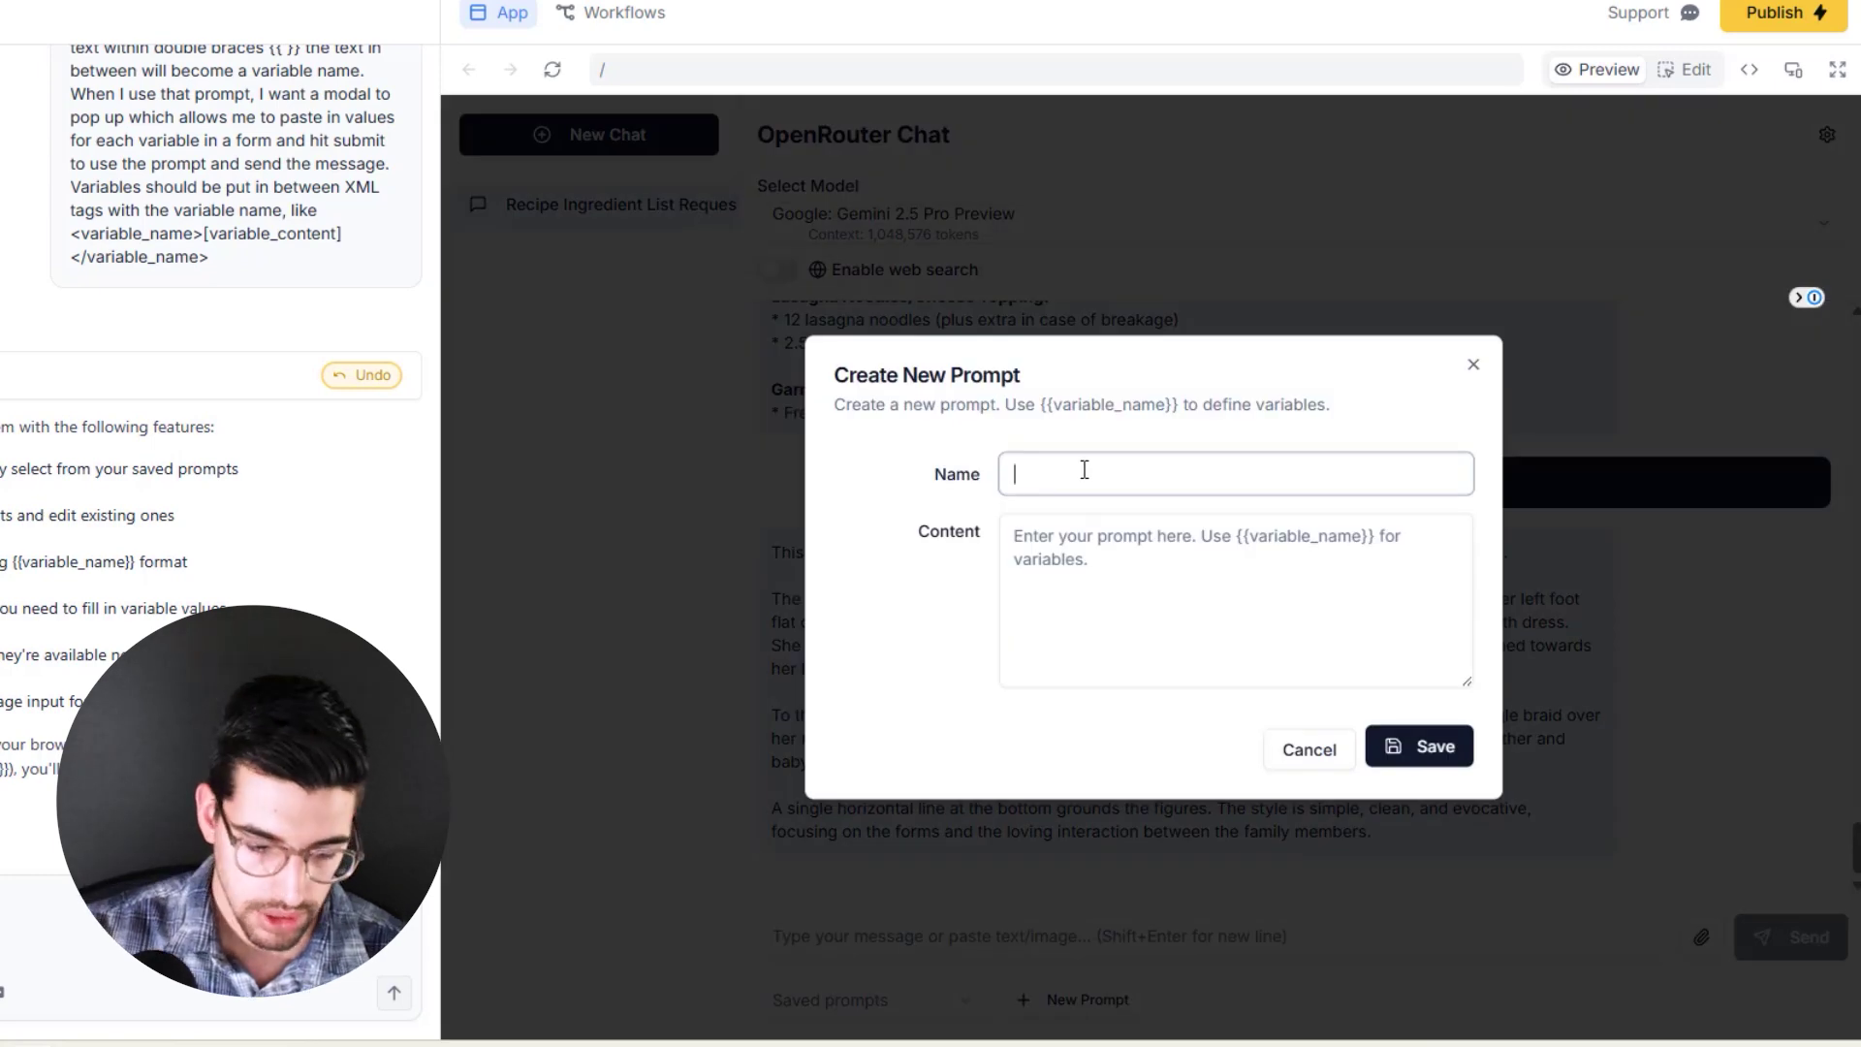
pyautogui.write('Recipe sanitizer')
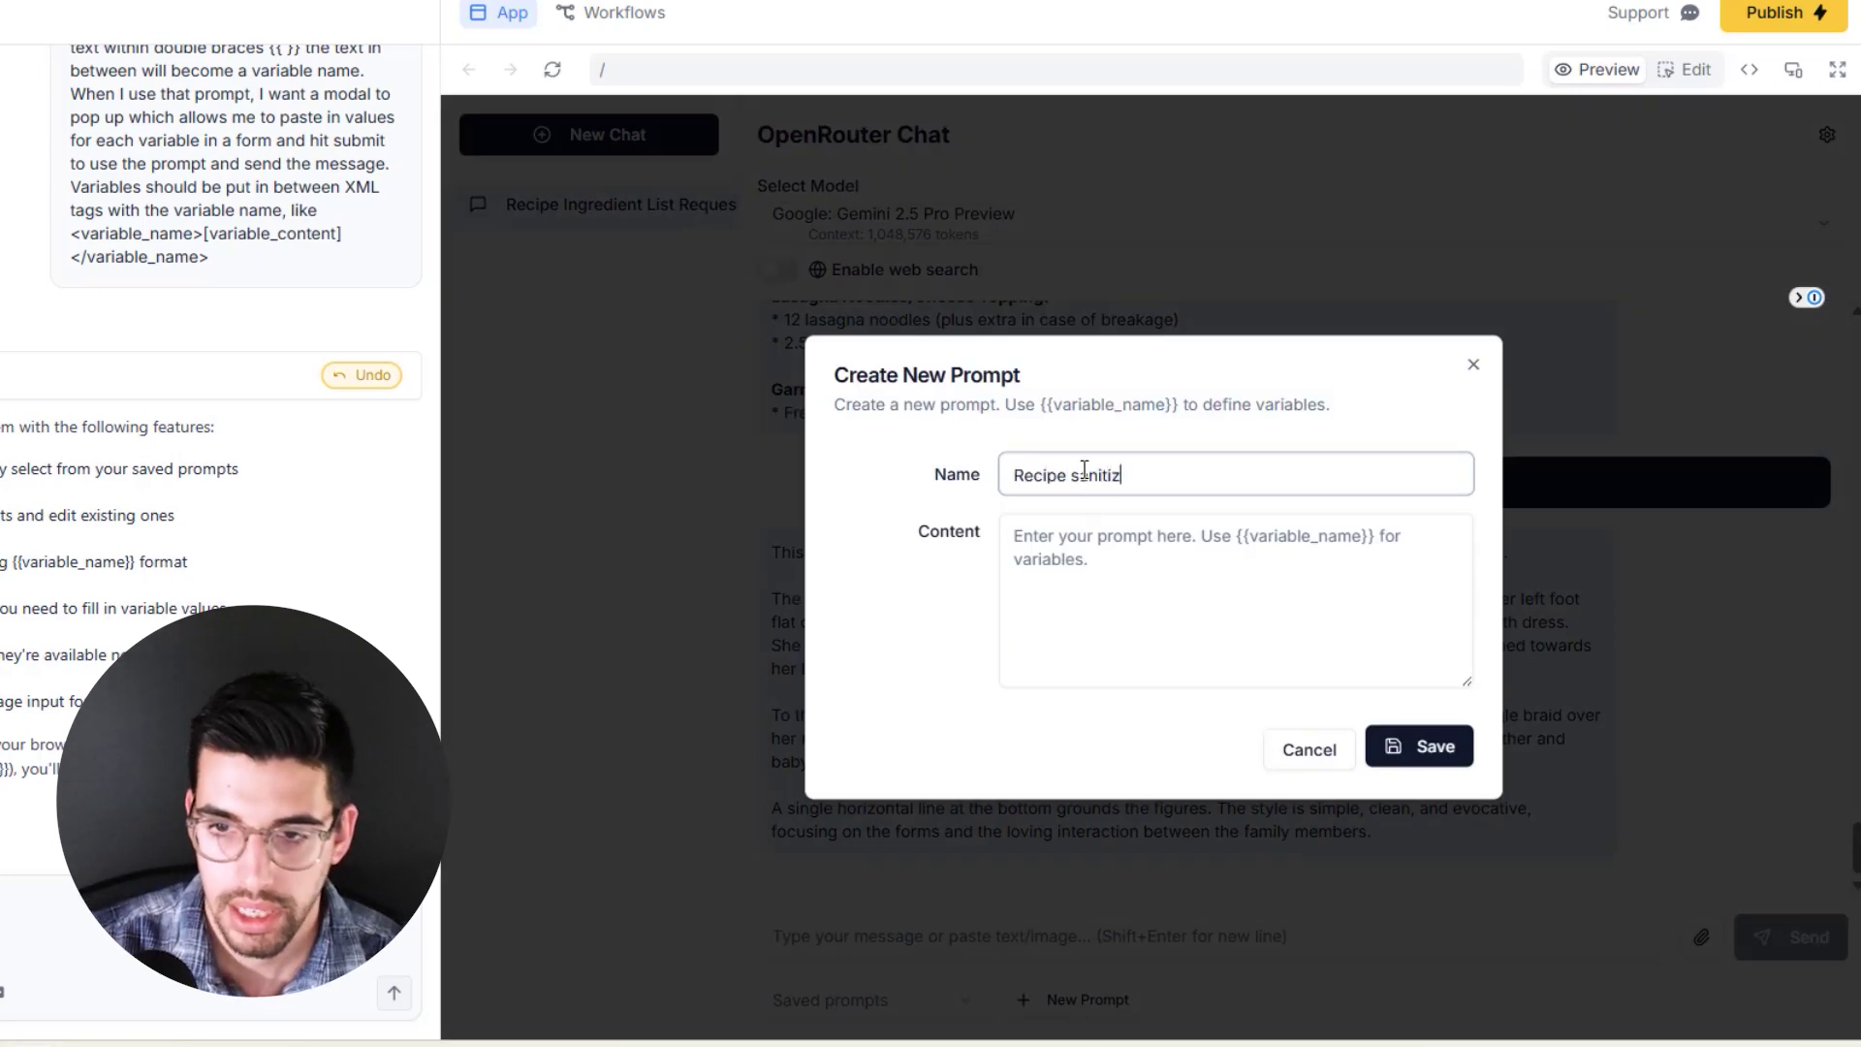
pyautogui.click(1083, 573)
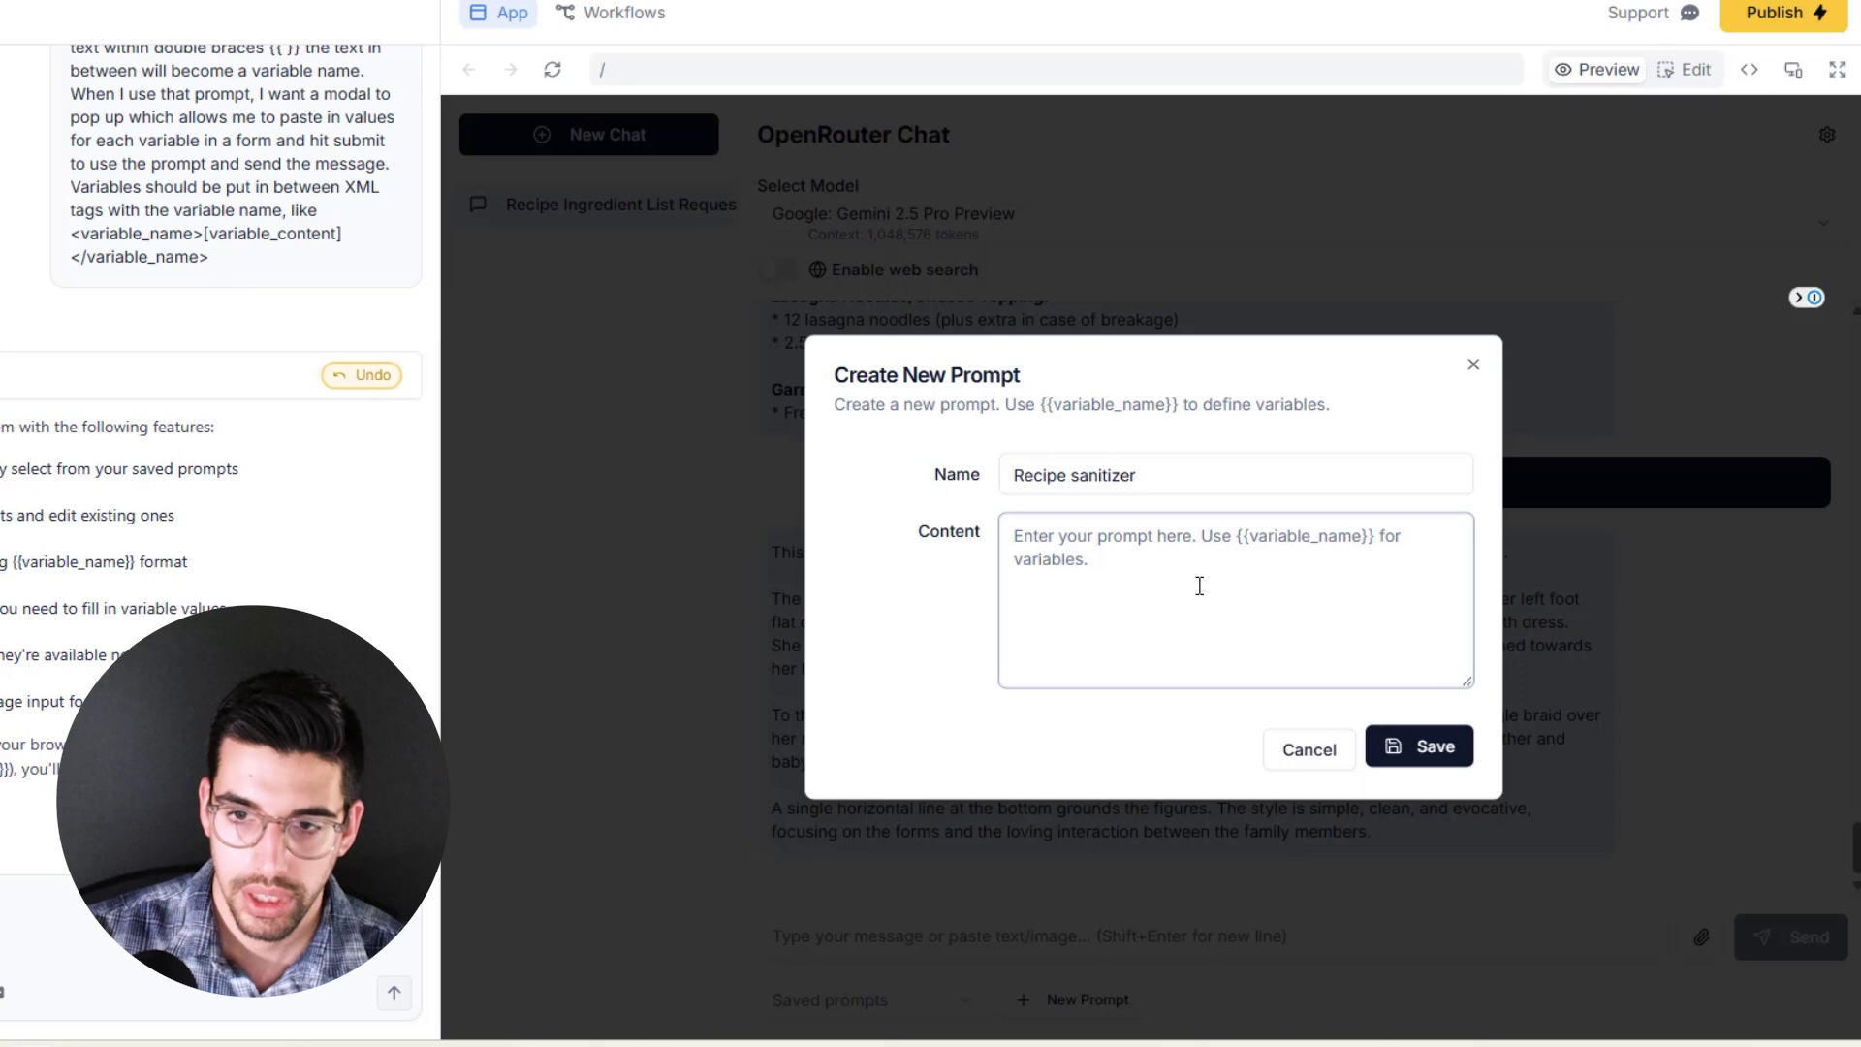
pyautogui.write('List ')
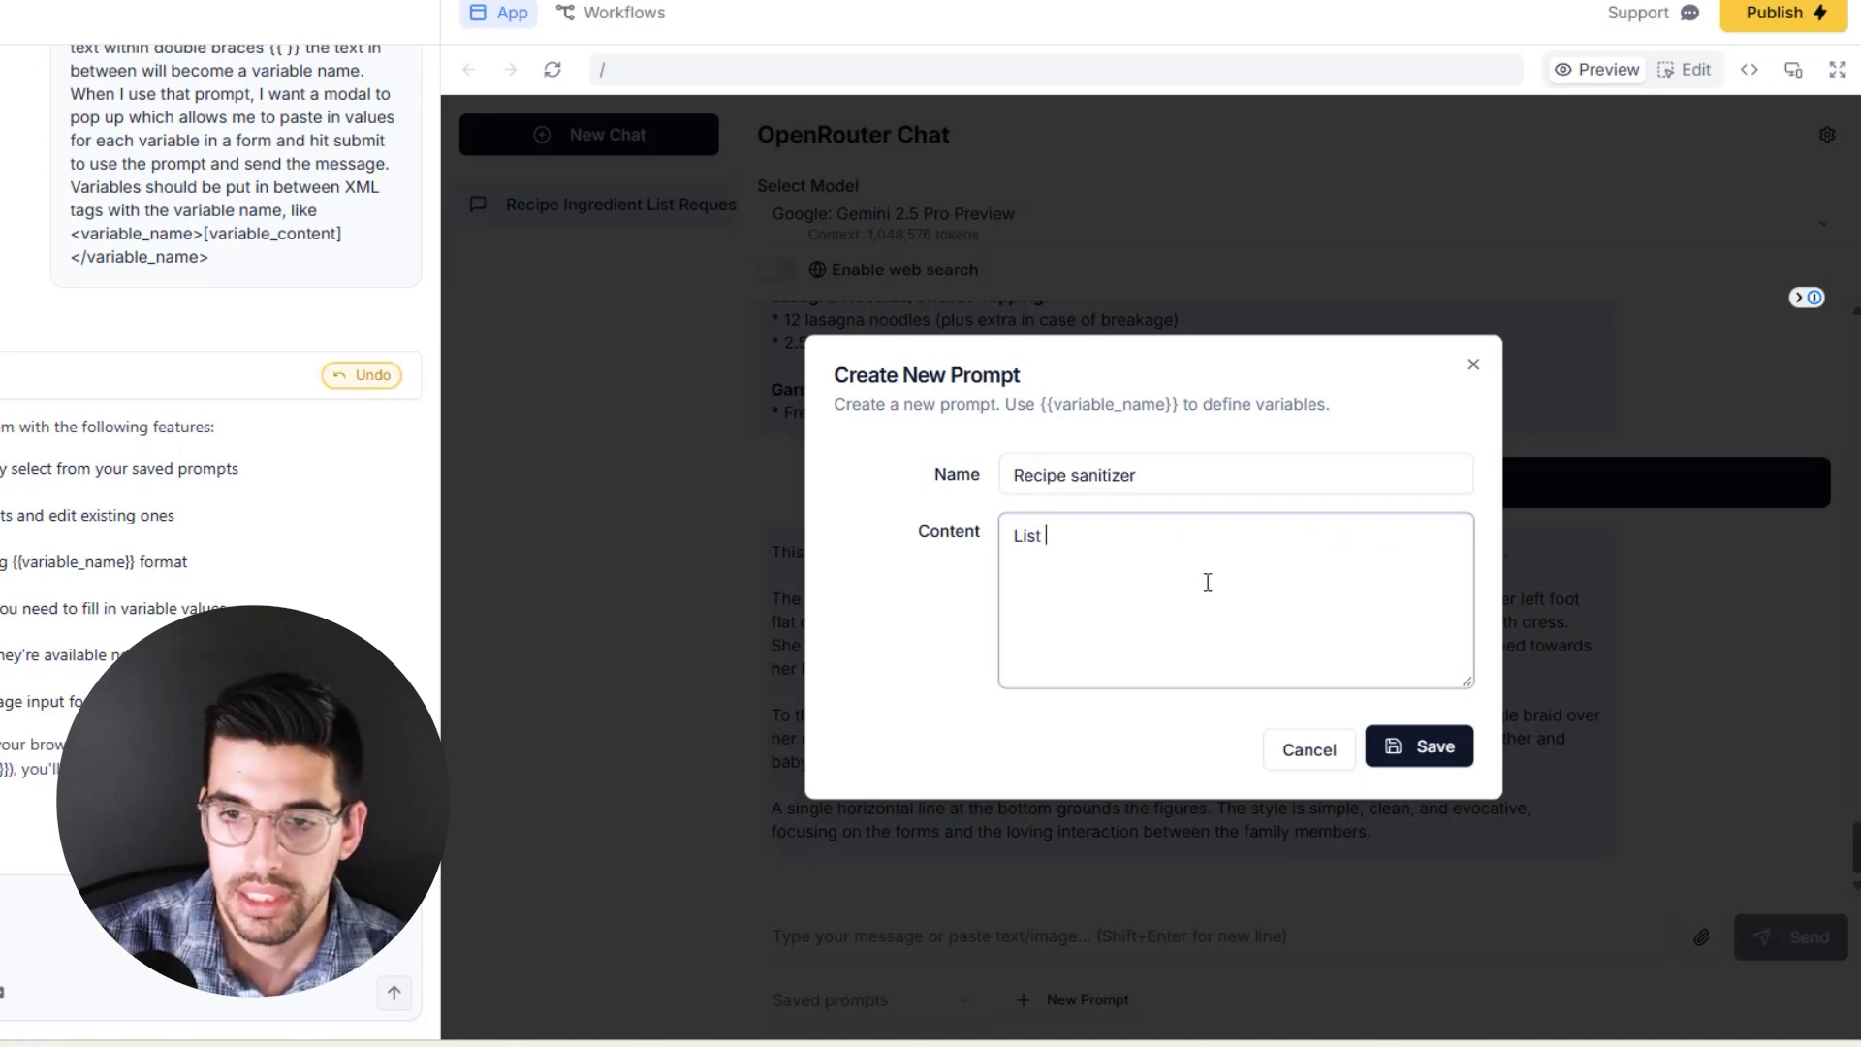
pyautogui.write('just the ingred')
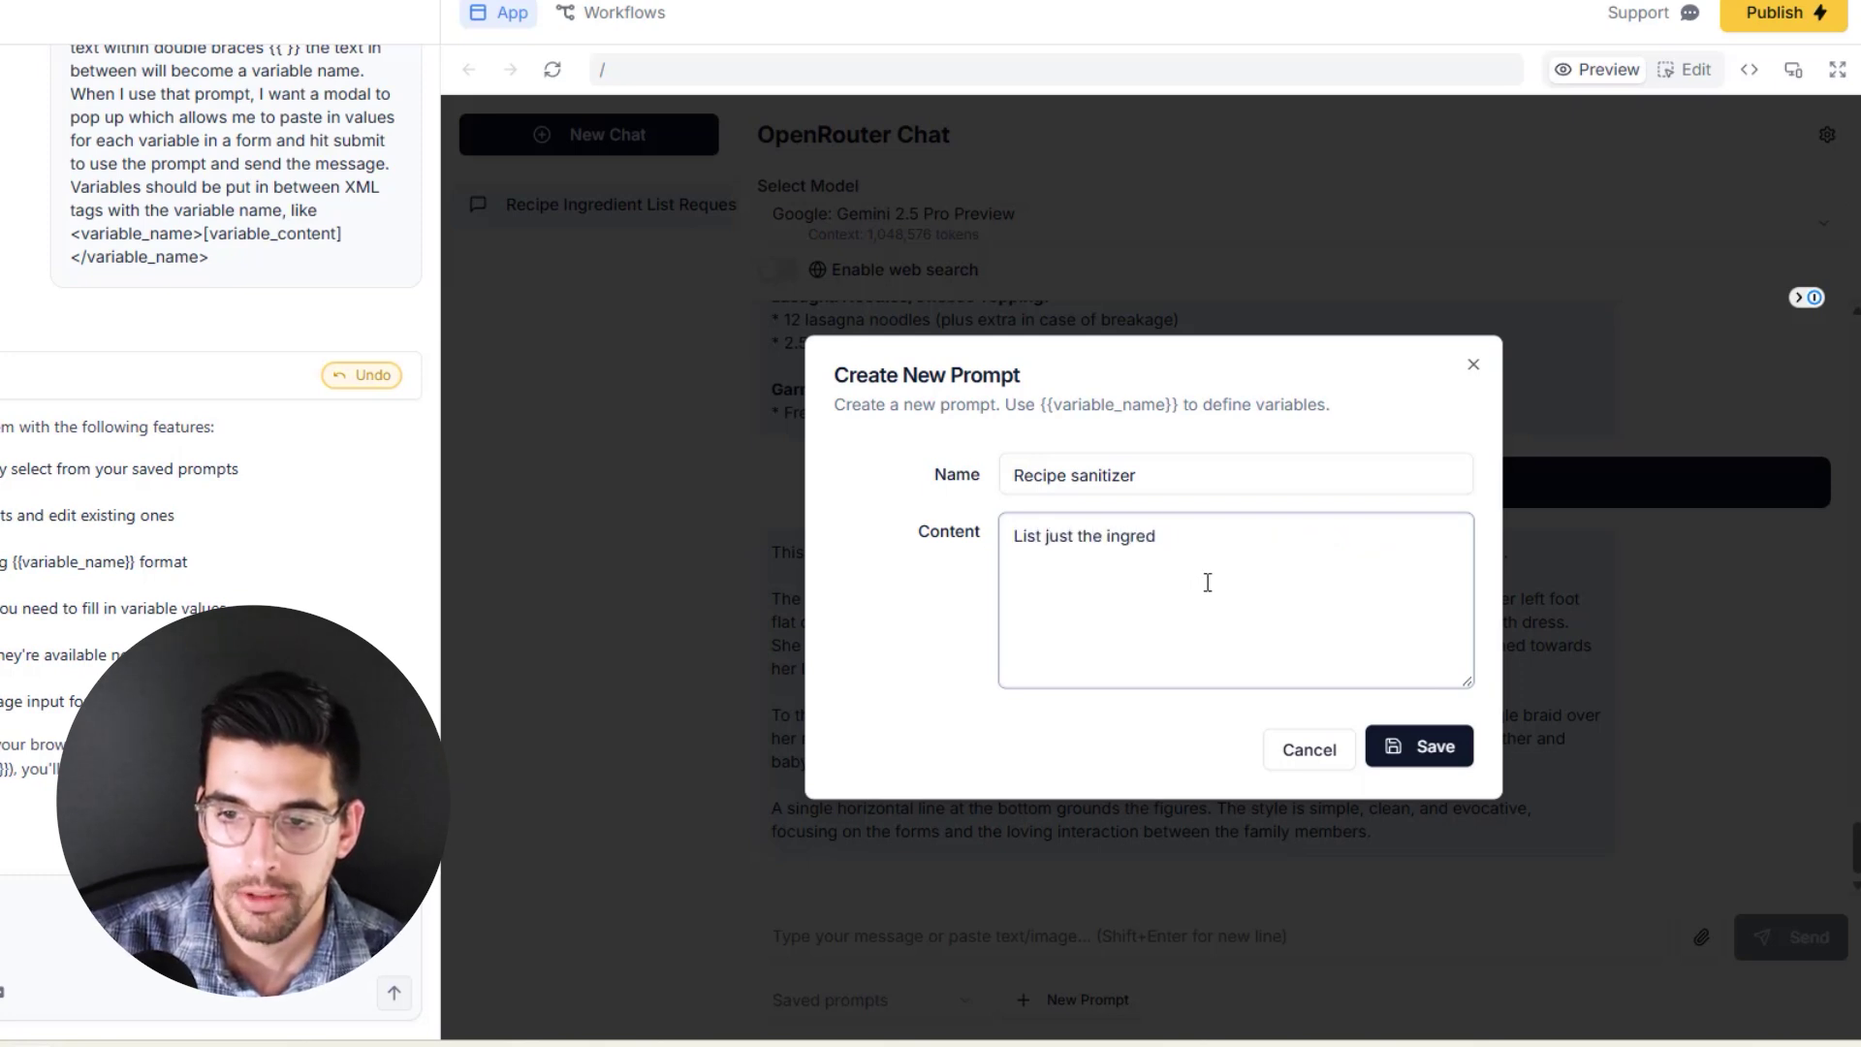
pyautogui.write('eiients and the steps fof ')
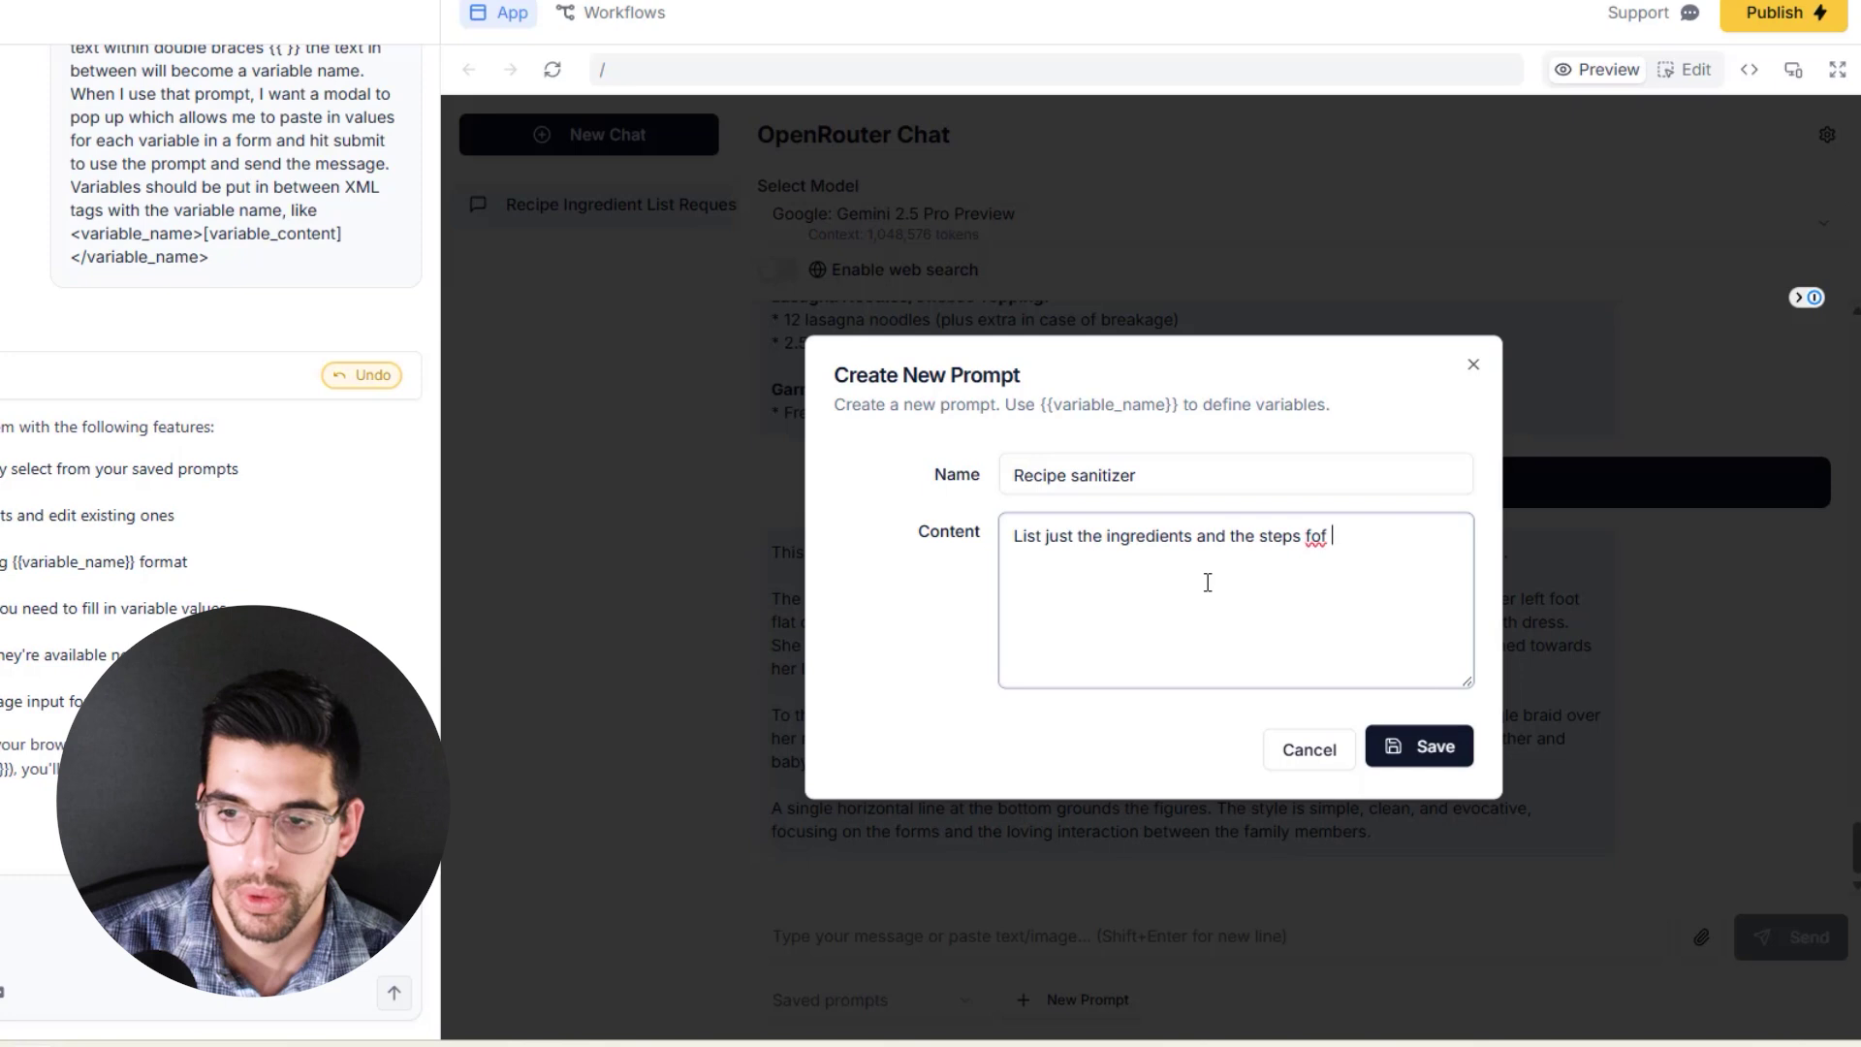
pyautogui.press('BackSpace')
pyautogui.press('BackSpace')
pyautogui.write('r this recipe under')
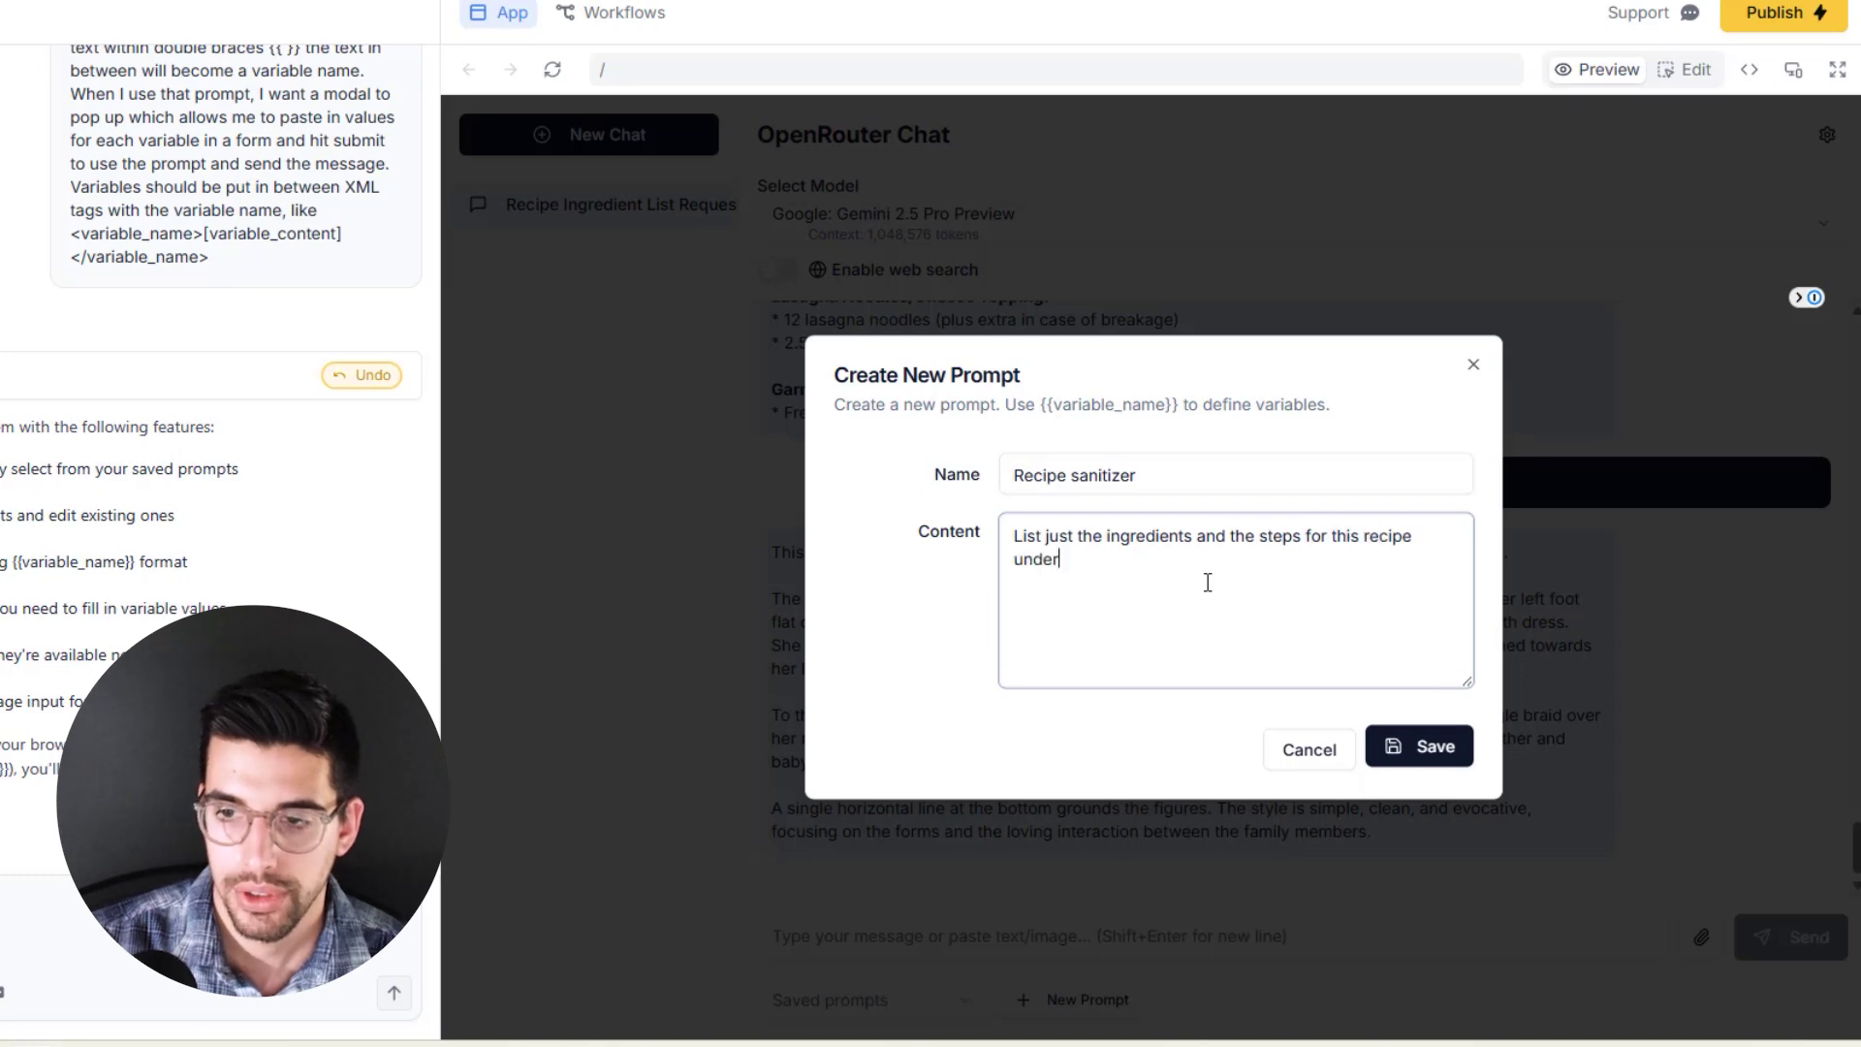
pyautogui.write(' markdown sections. U')
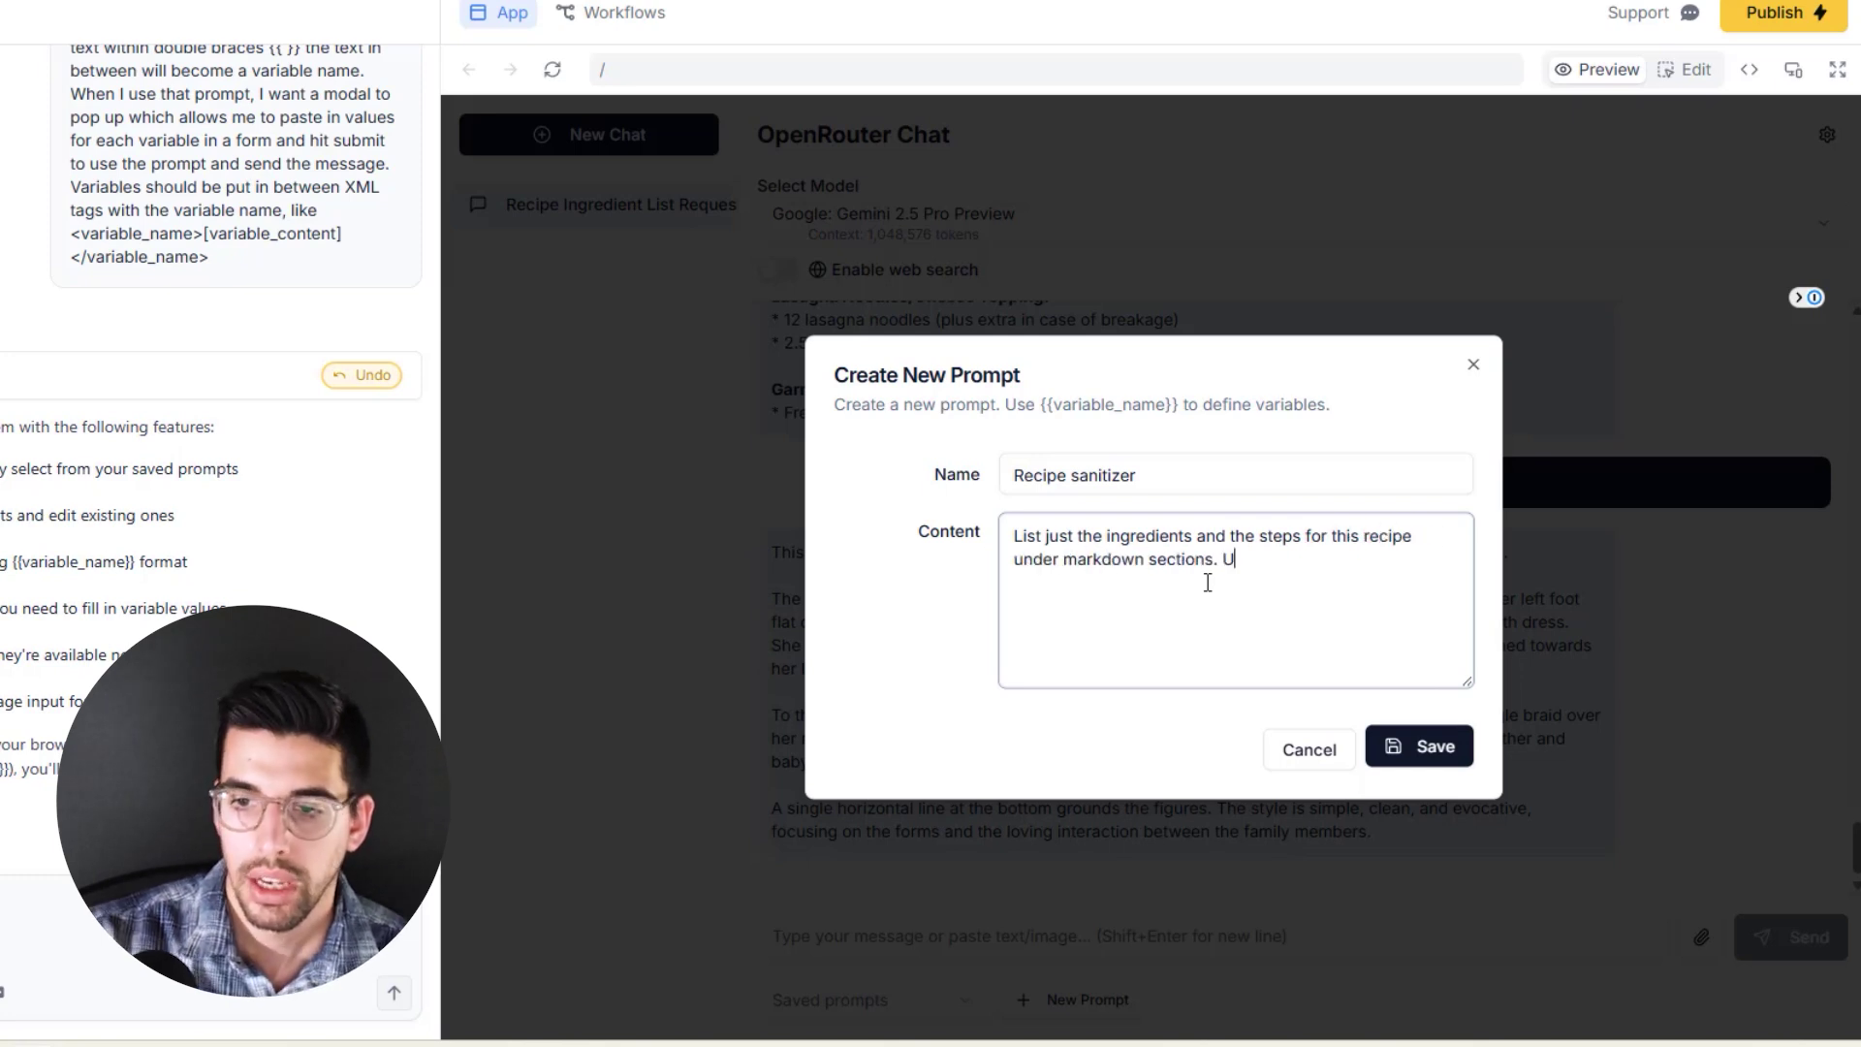
pyautogui.write('nder steps, make sure to lis')
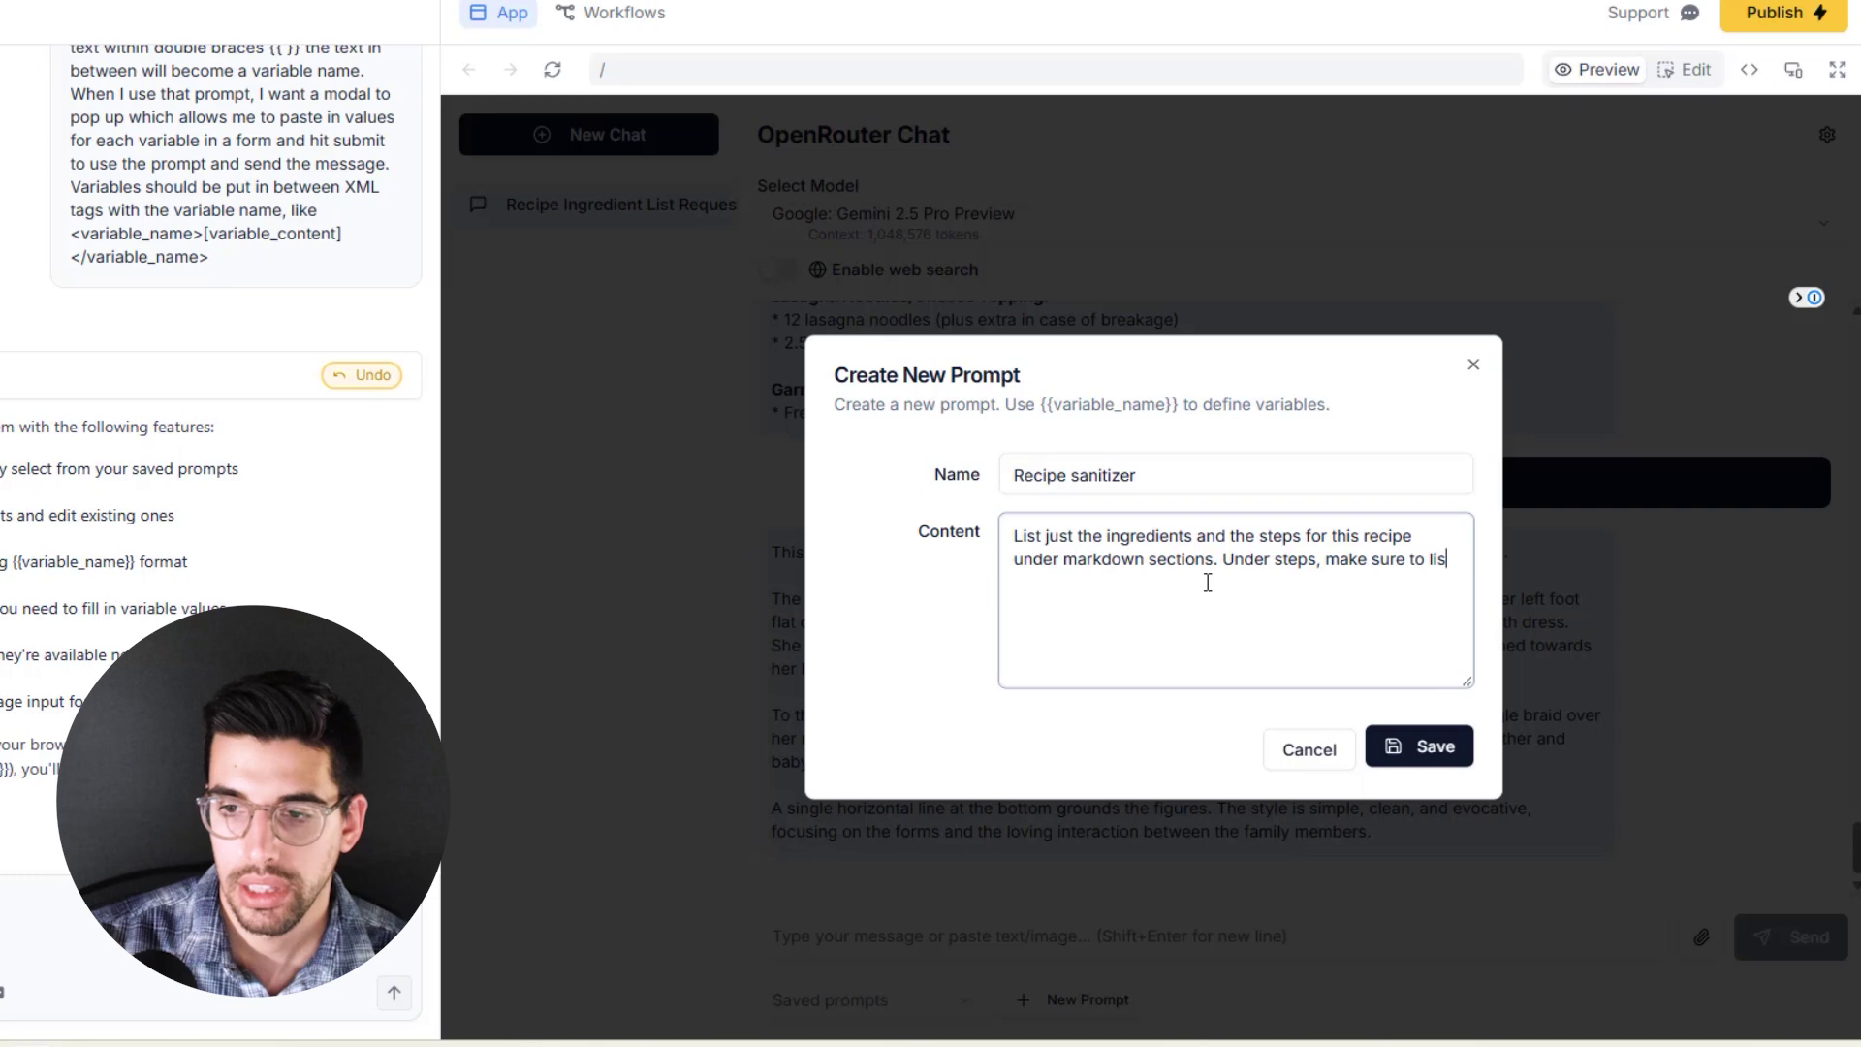
pyautogui.write('t the quantities')
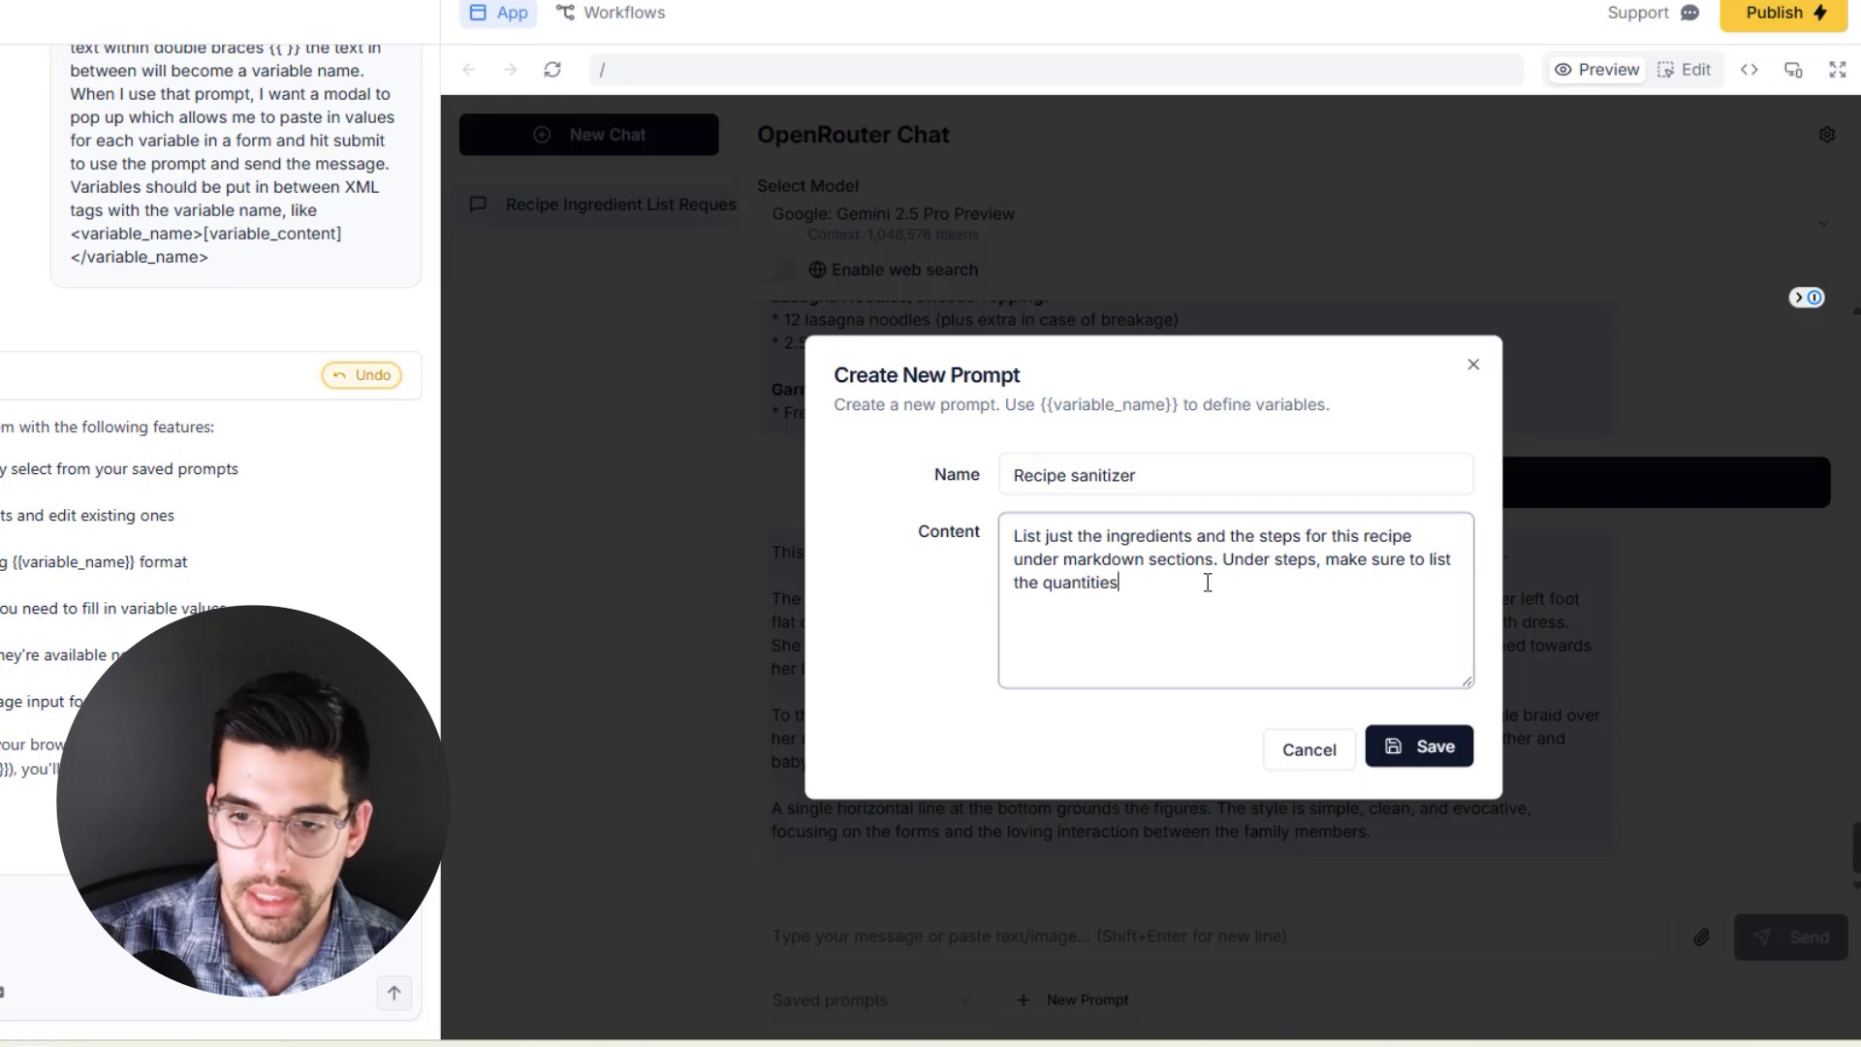
pyautogui.write(' for each ingred')
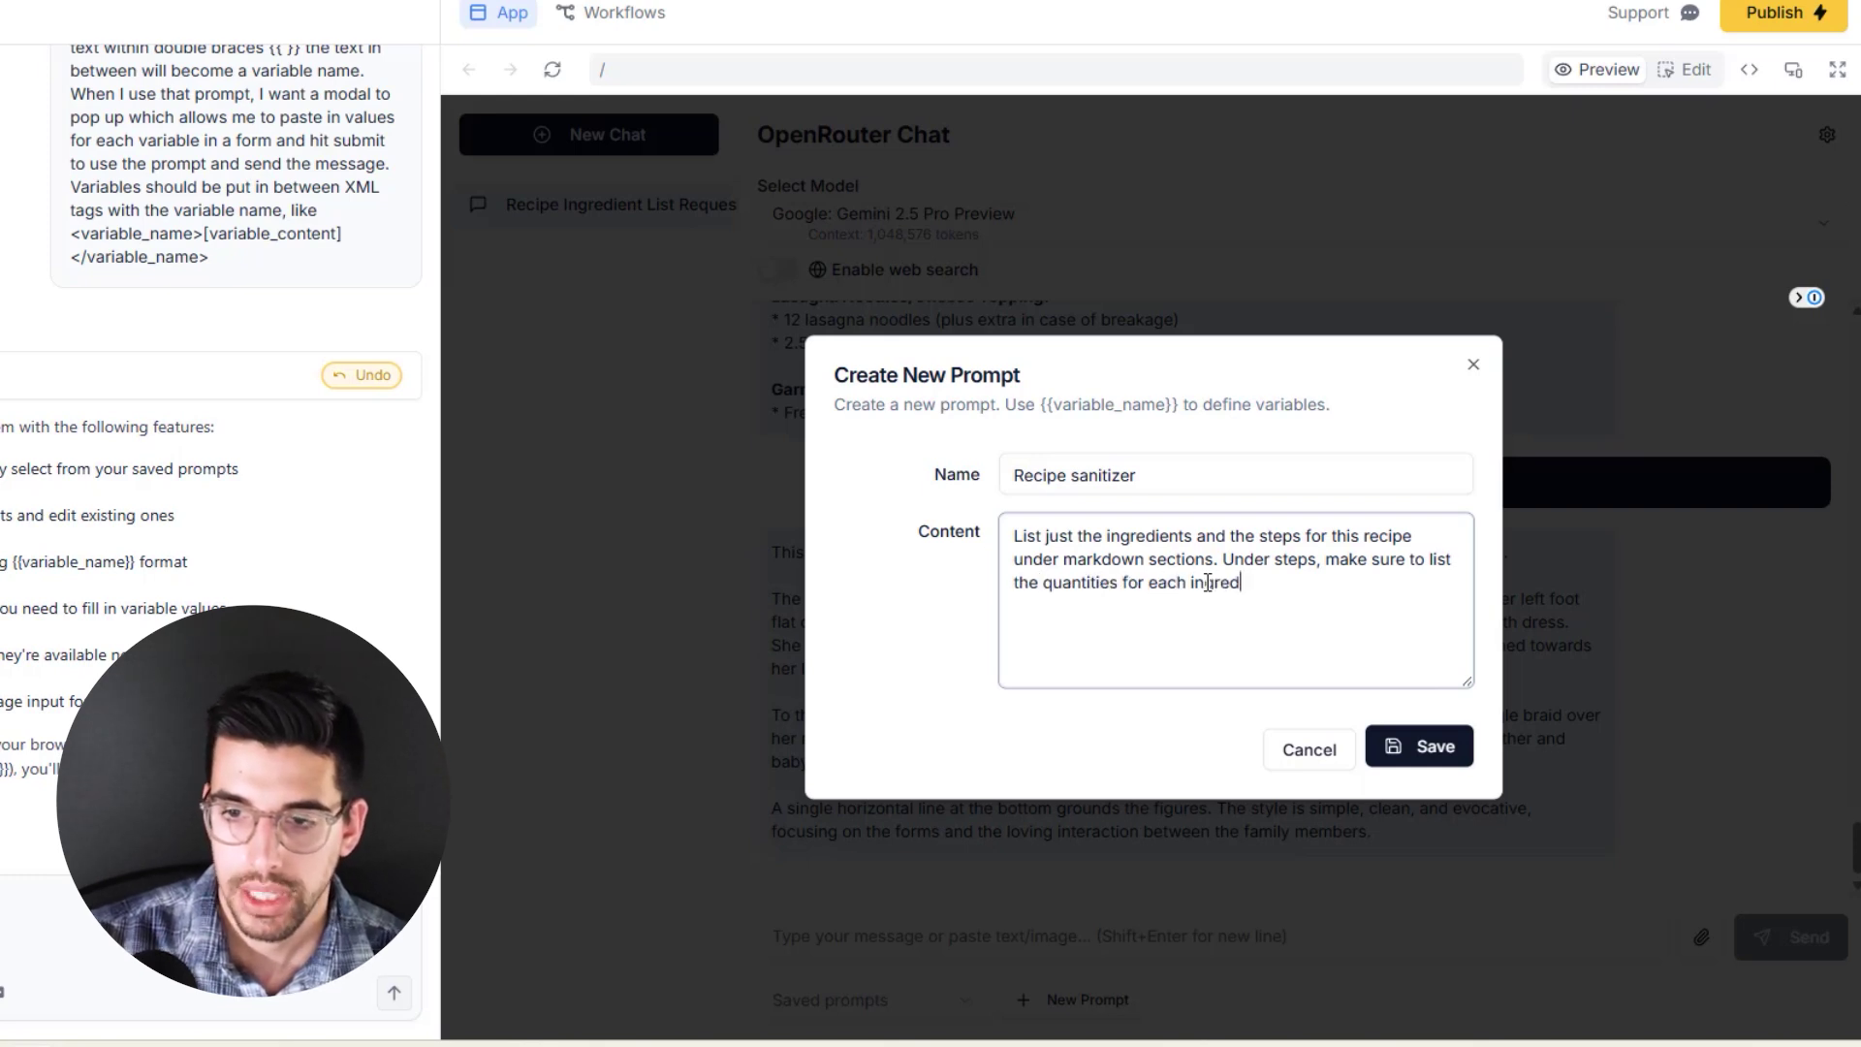
pyautogui.write('ient so that I know how much ')
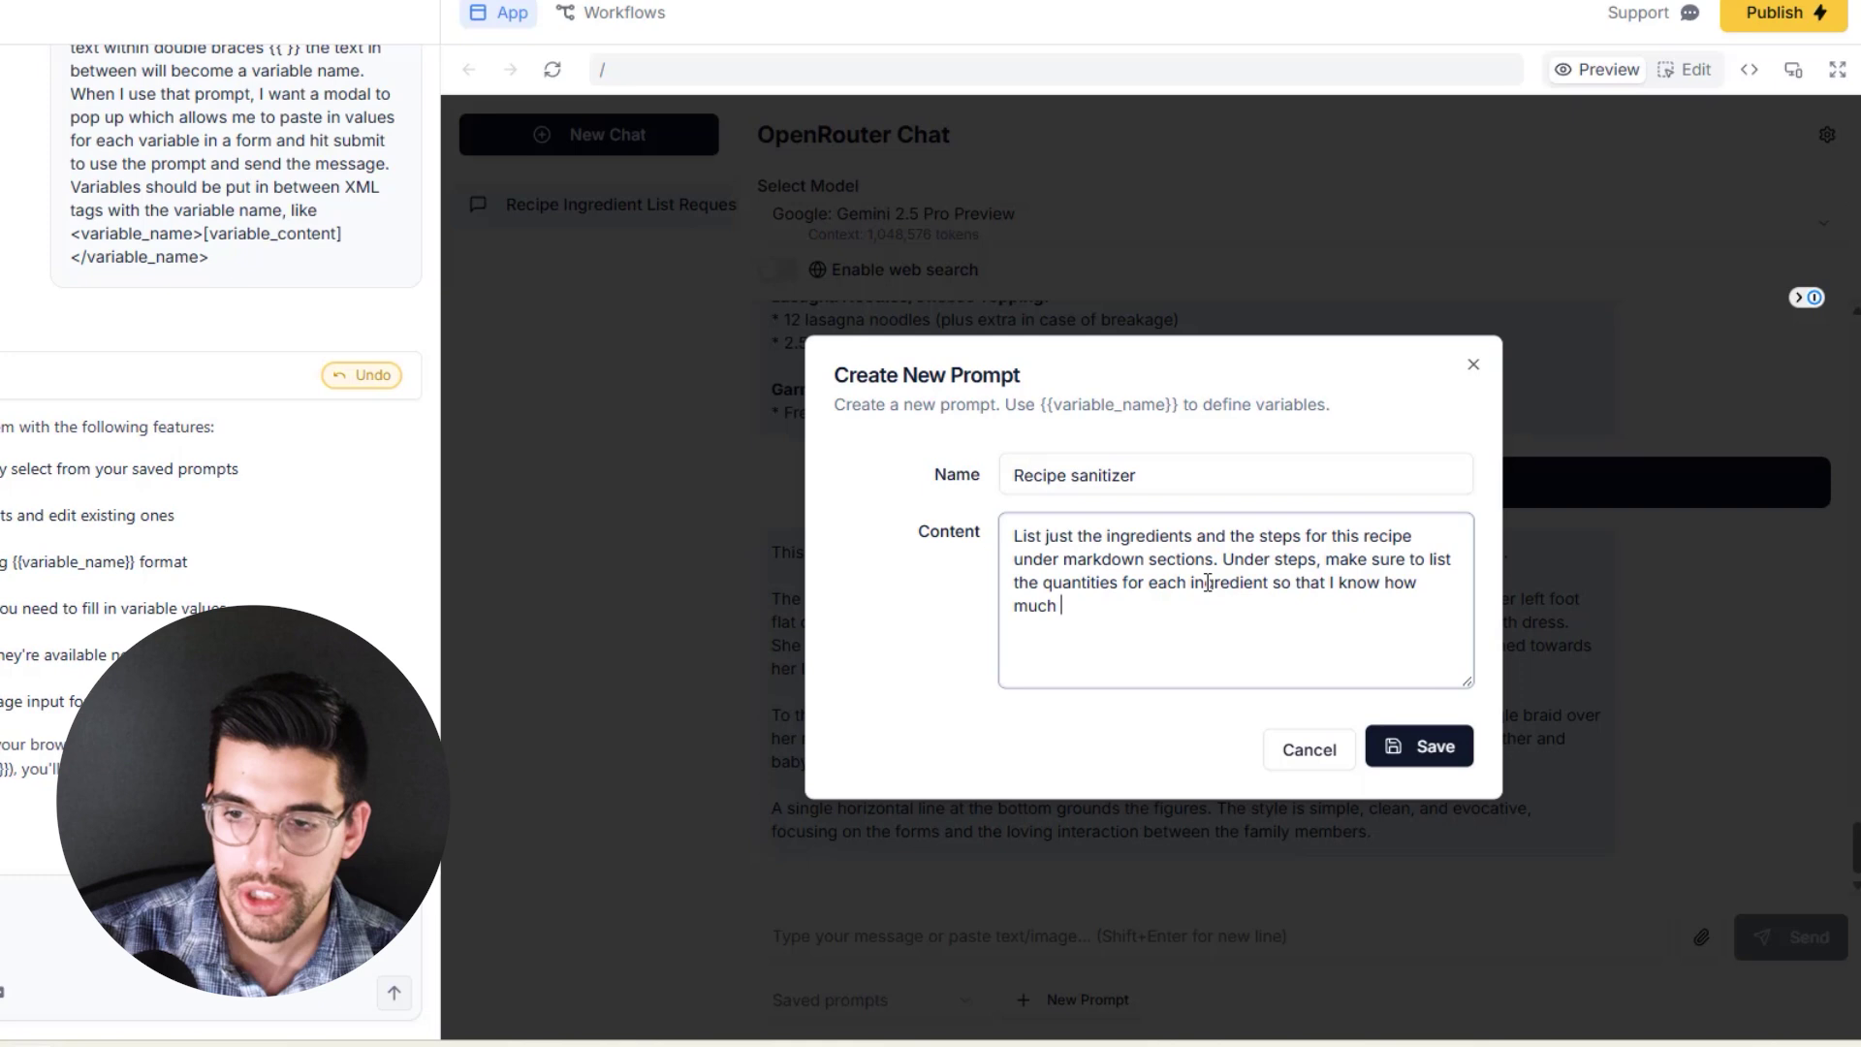
pyautogui.write('to use as I follow ')
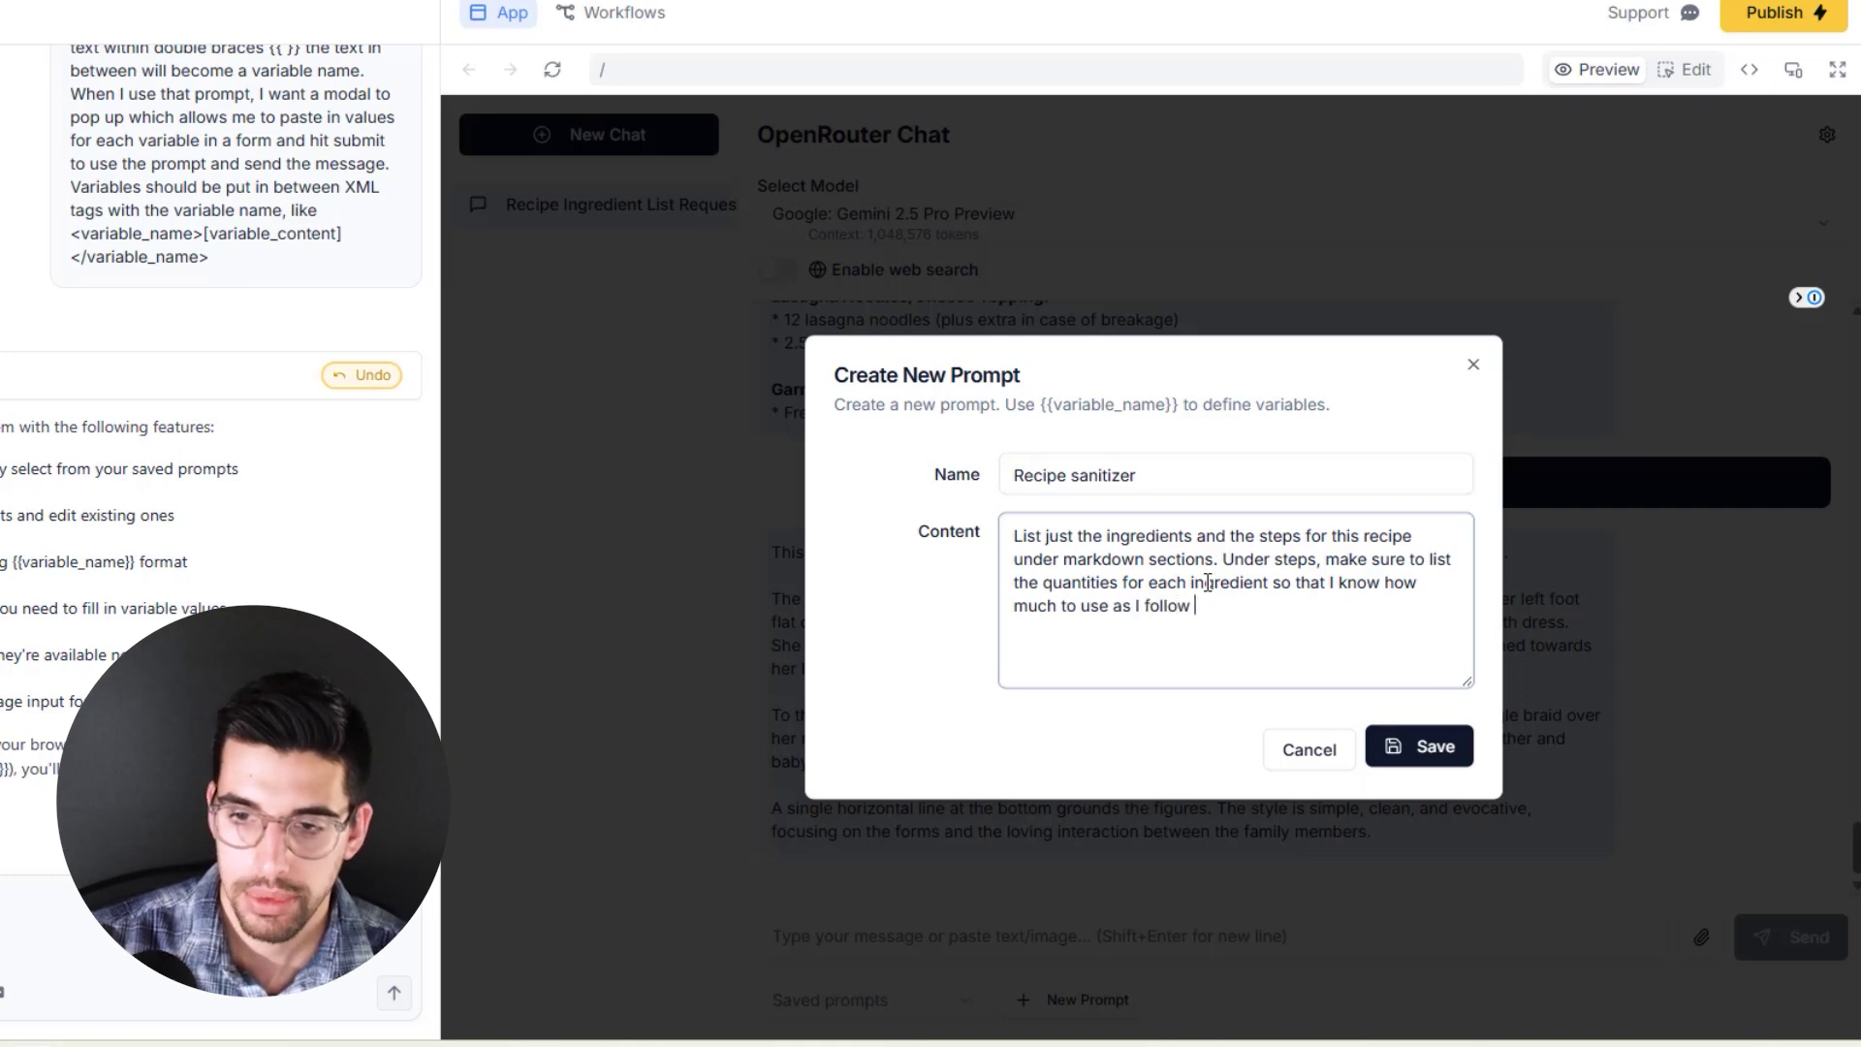
pyautogui.write('the steps.')
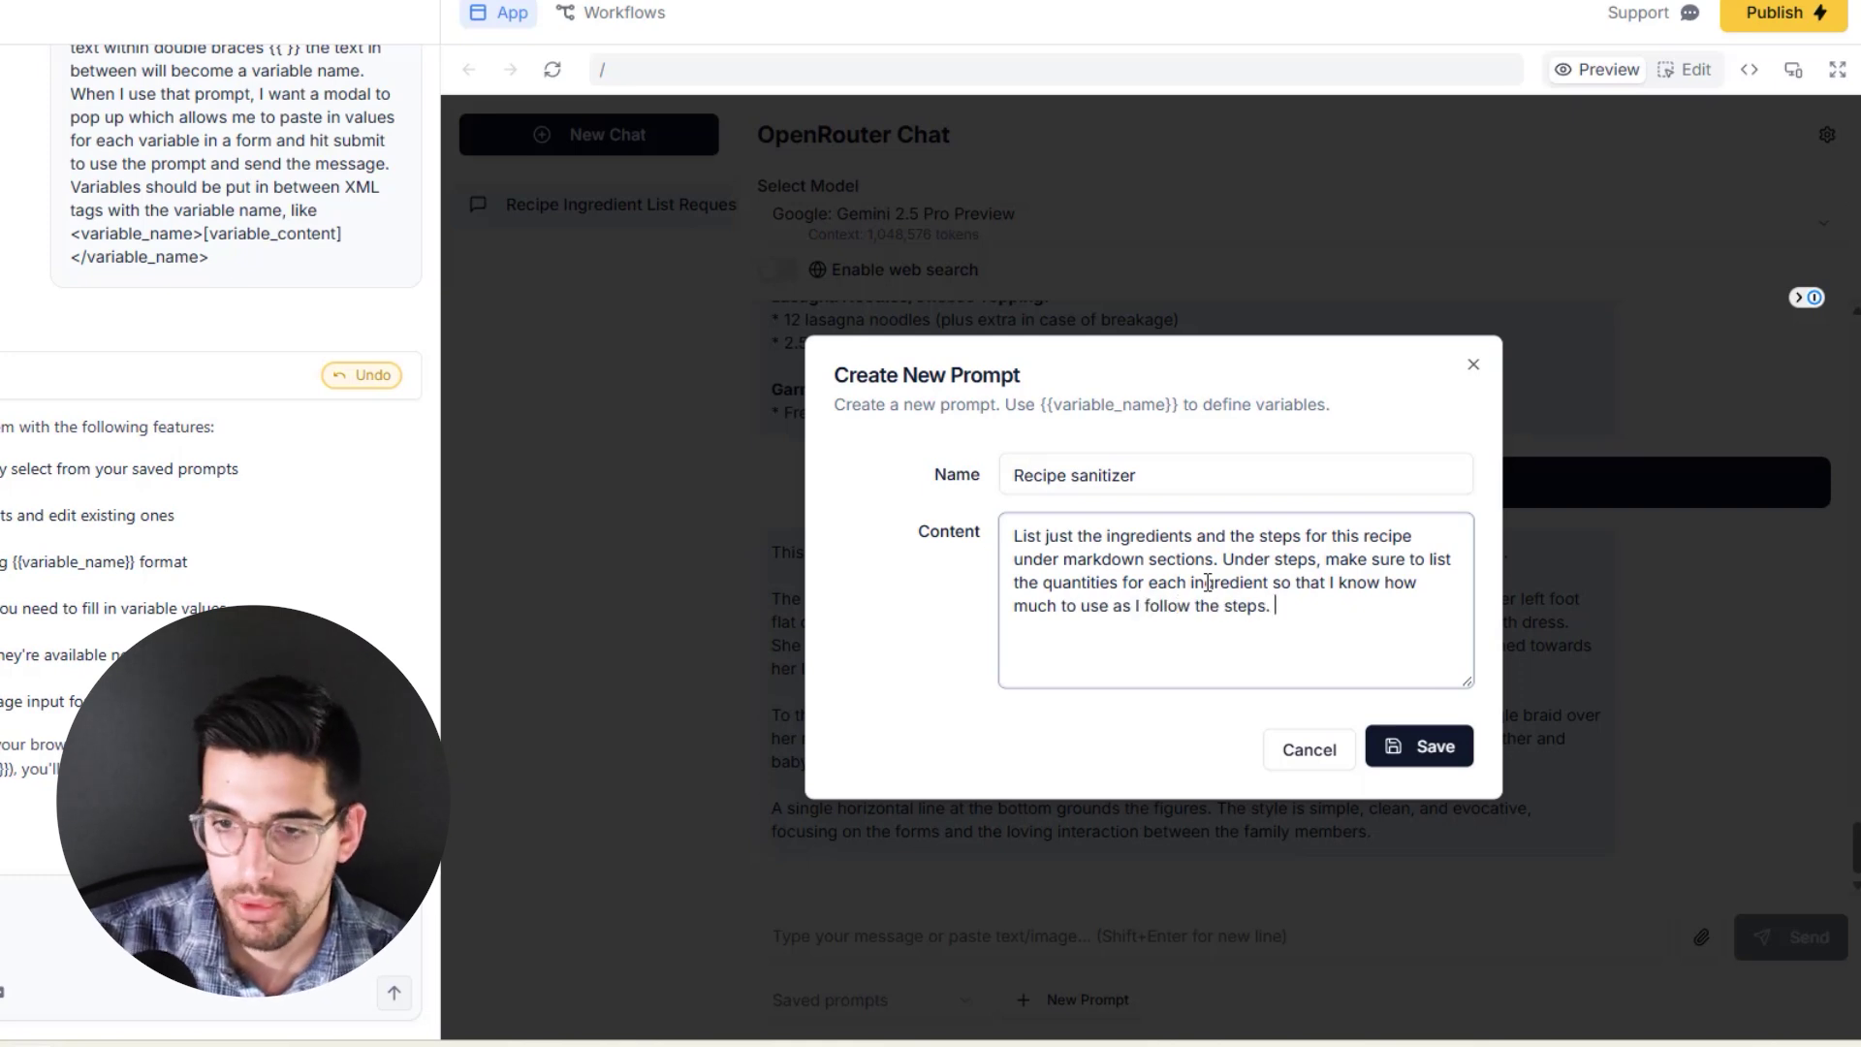
pyautogui.press('Return')
pyautogui.press('Return')
pyautogui.write('{{recipe_')
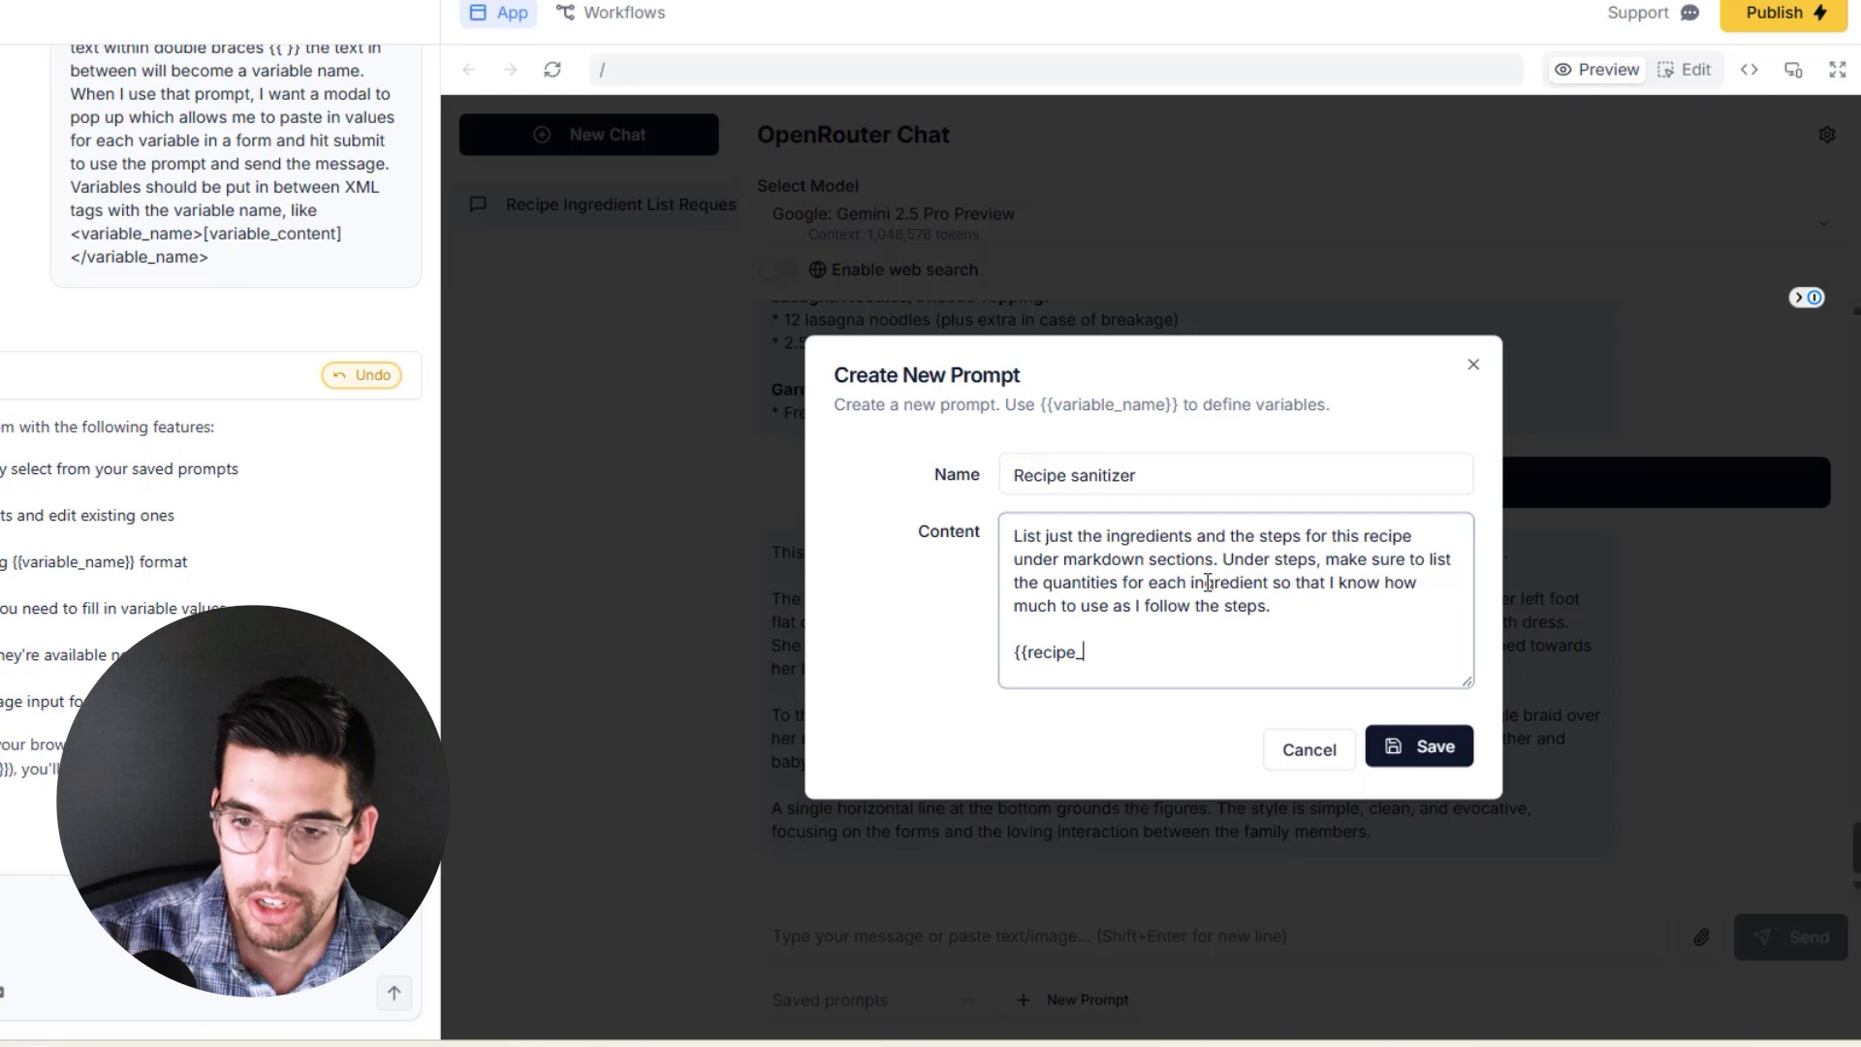
pyautogui.write('content}}')
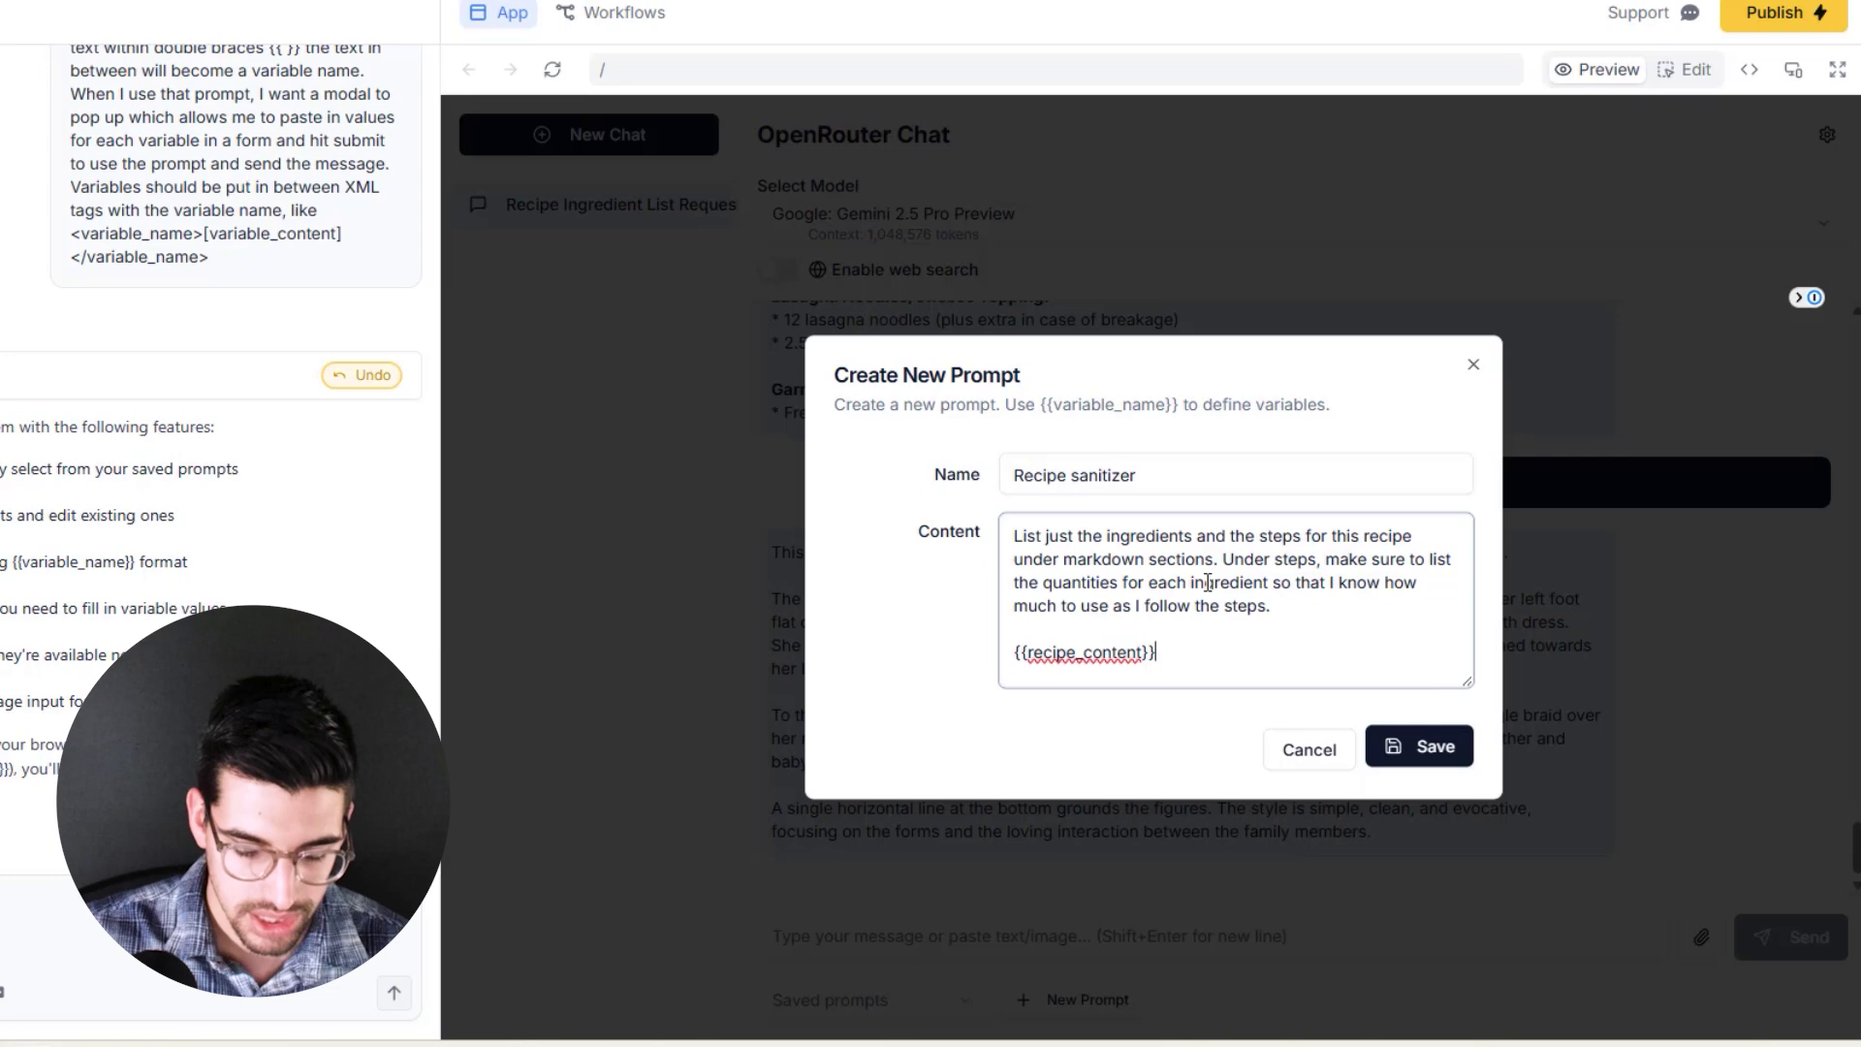
pyautogui.moveTo(1009, 653); pyautogui.dragTo(1196, 652)
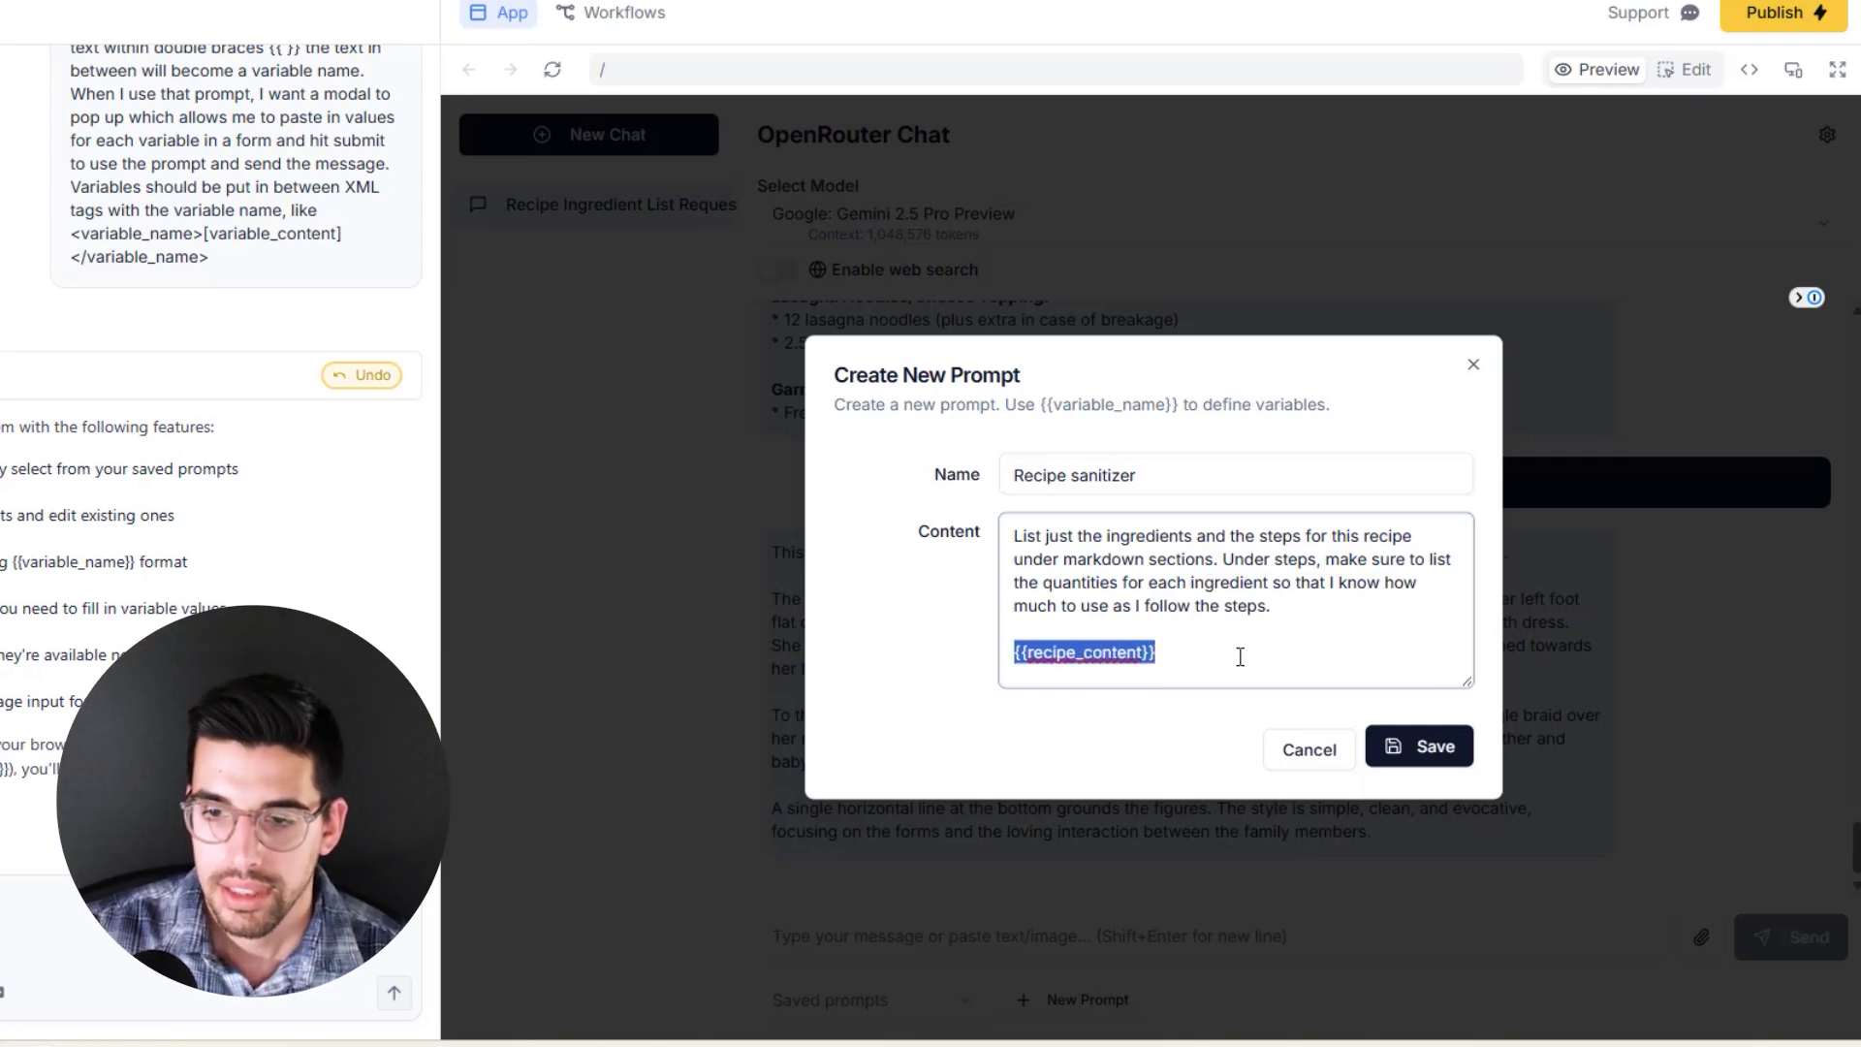
pyautogui.click(1229, 658)
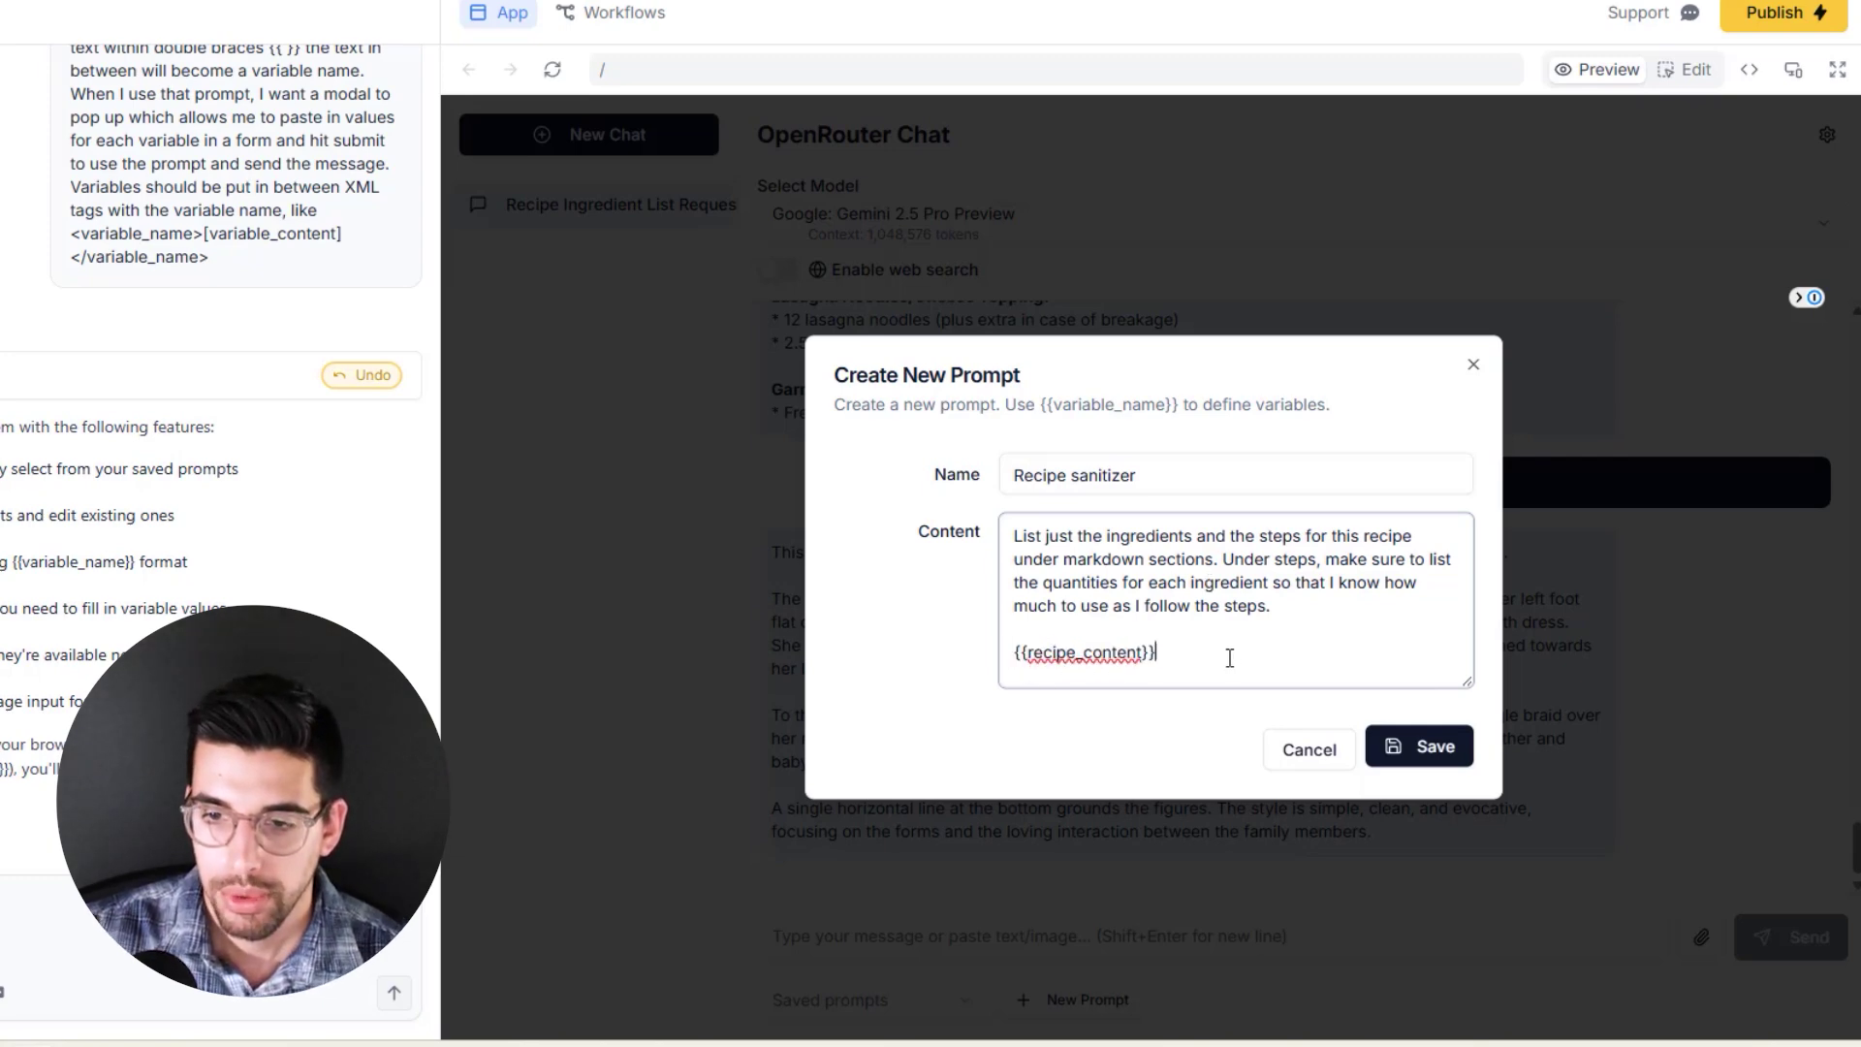
pyautogui.click(1411, 752)
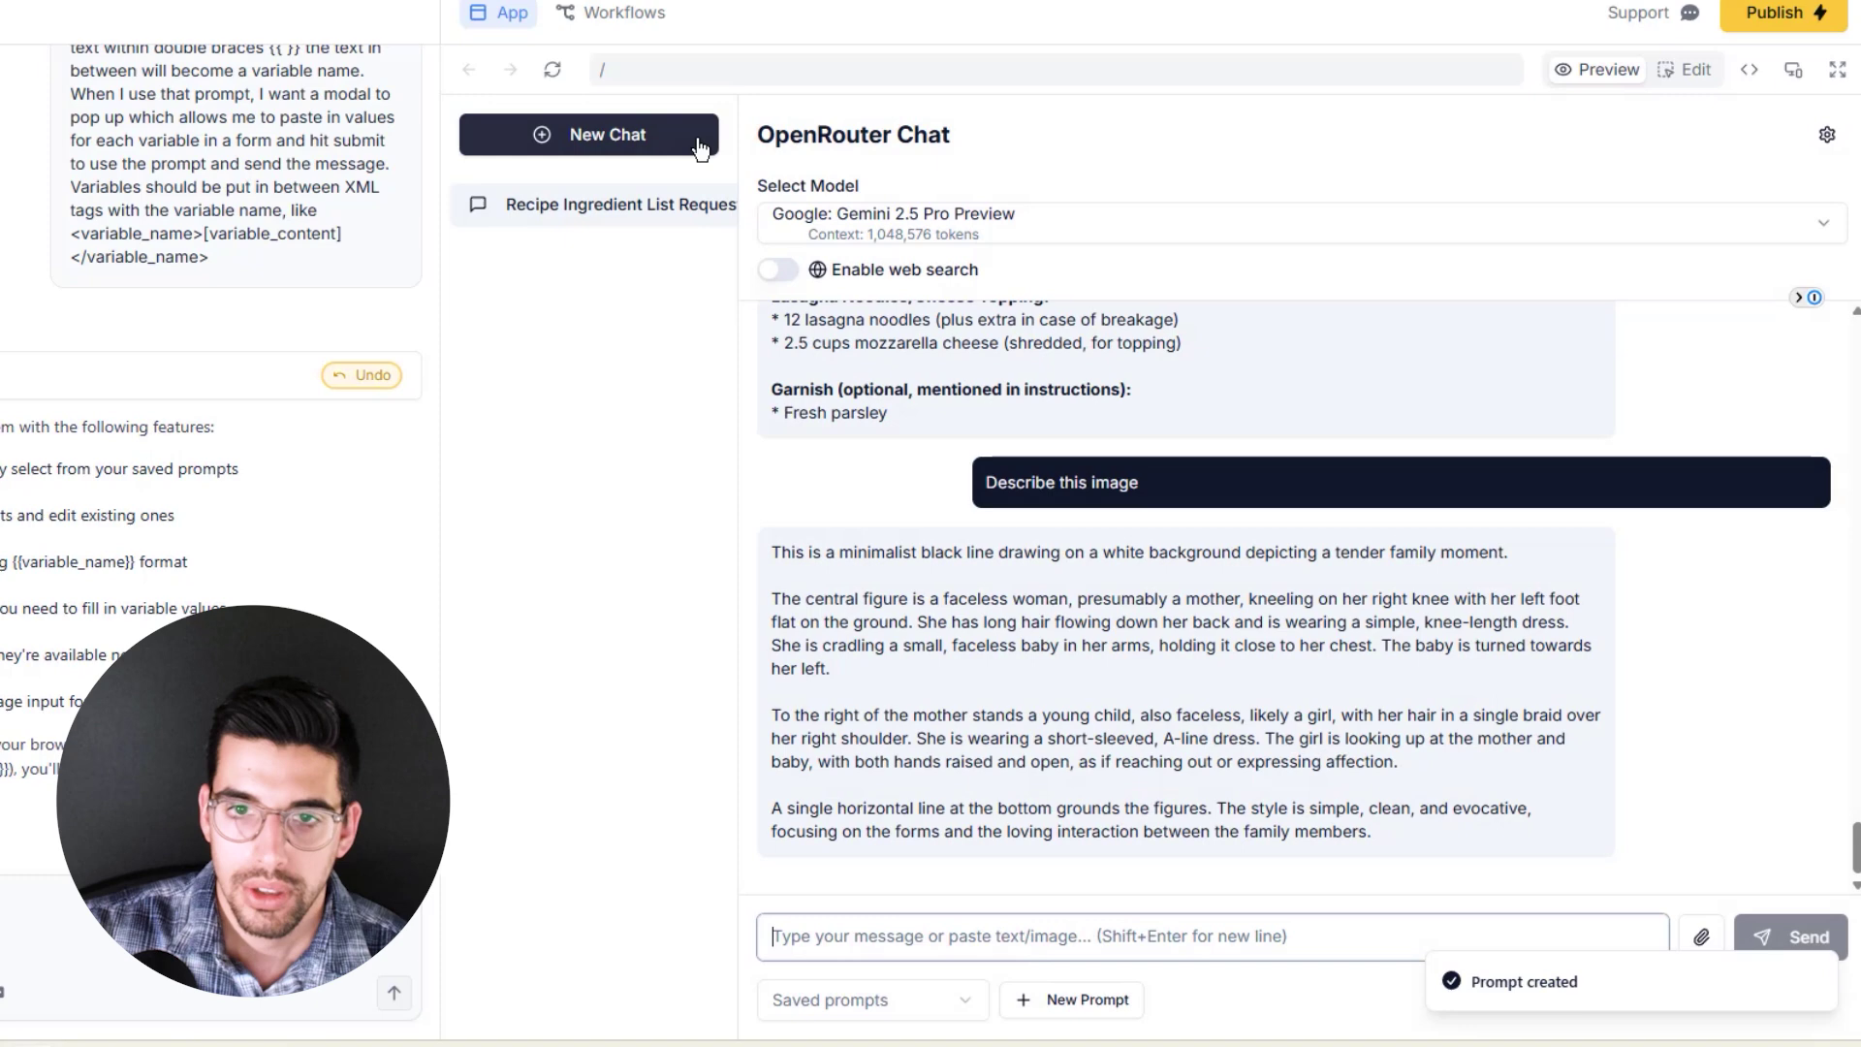
# In a new chat, fill Recipe sanitizer's recipe_content with the copied lasagna page text and send it
pyautogui.click(678, 144)
pyautogui.click(916, 1001)
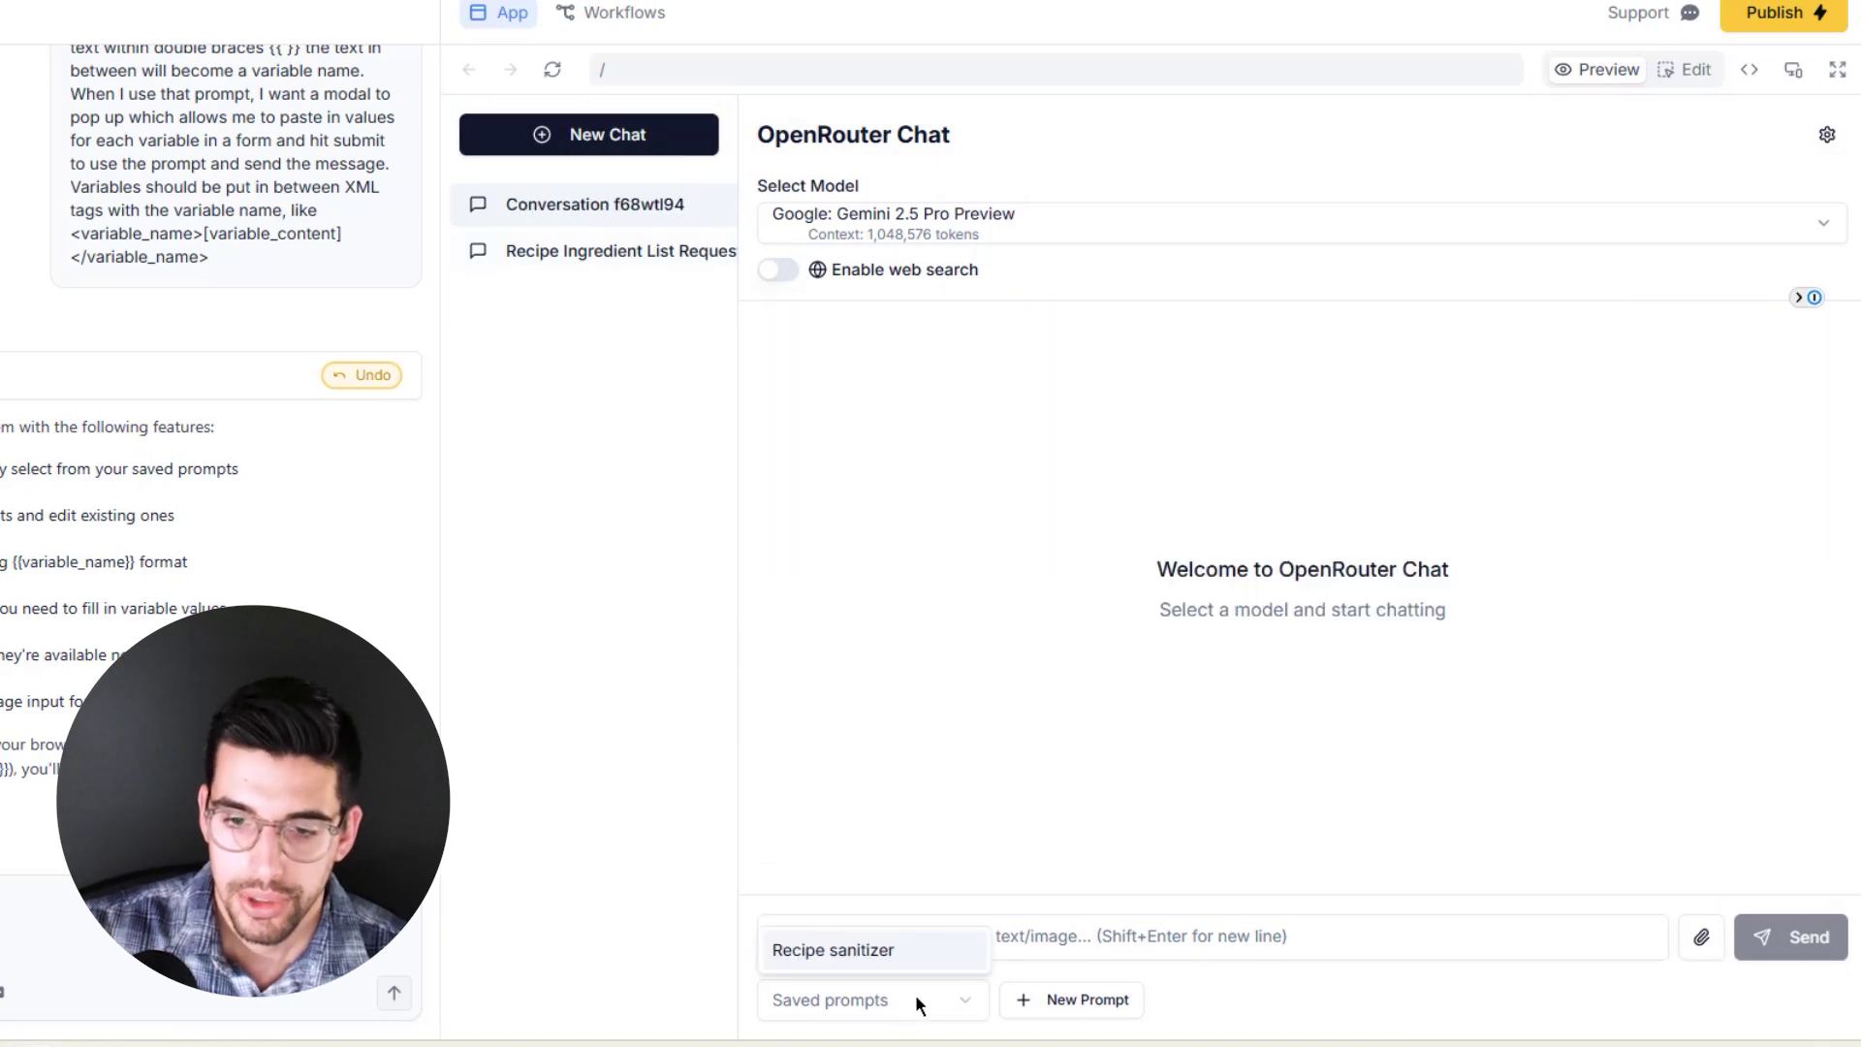
pyautogui.click(859, 950)
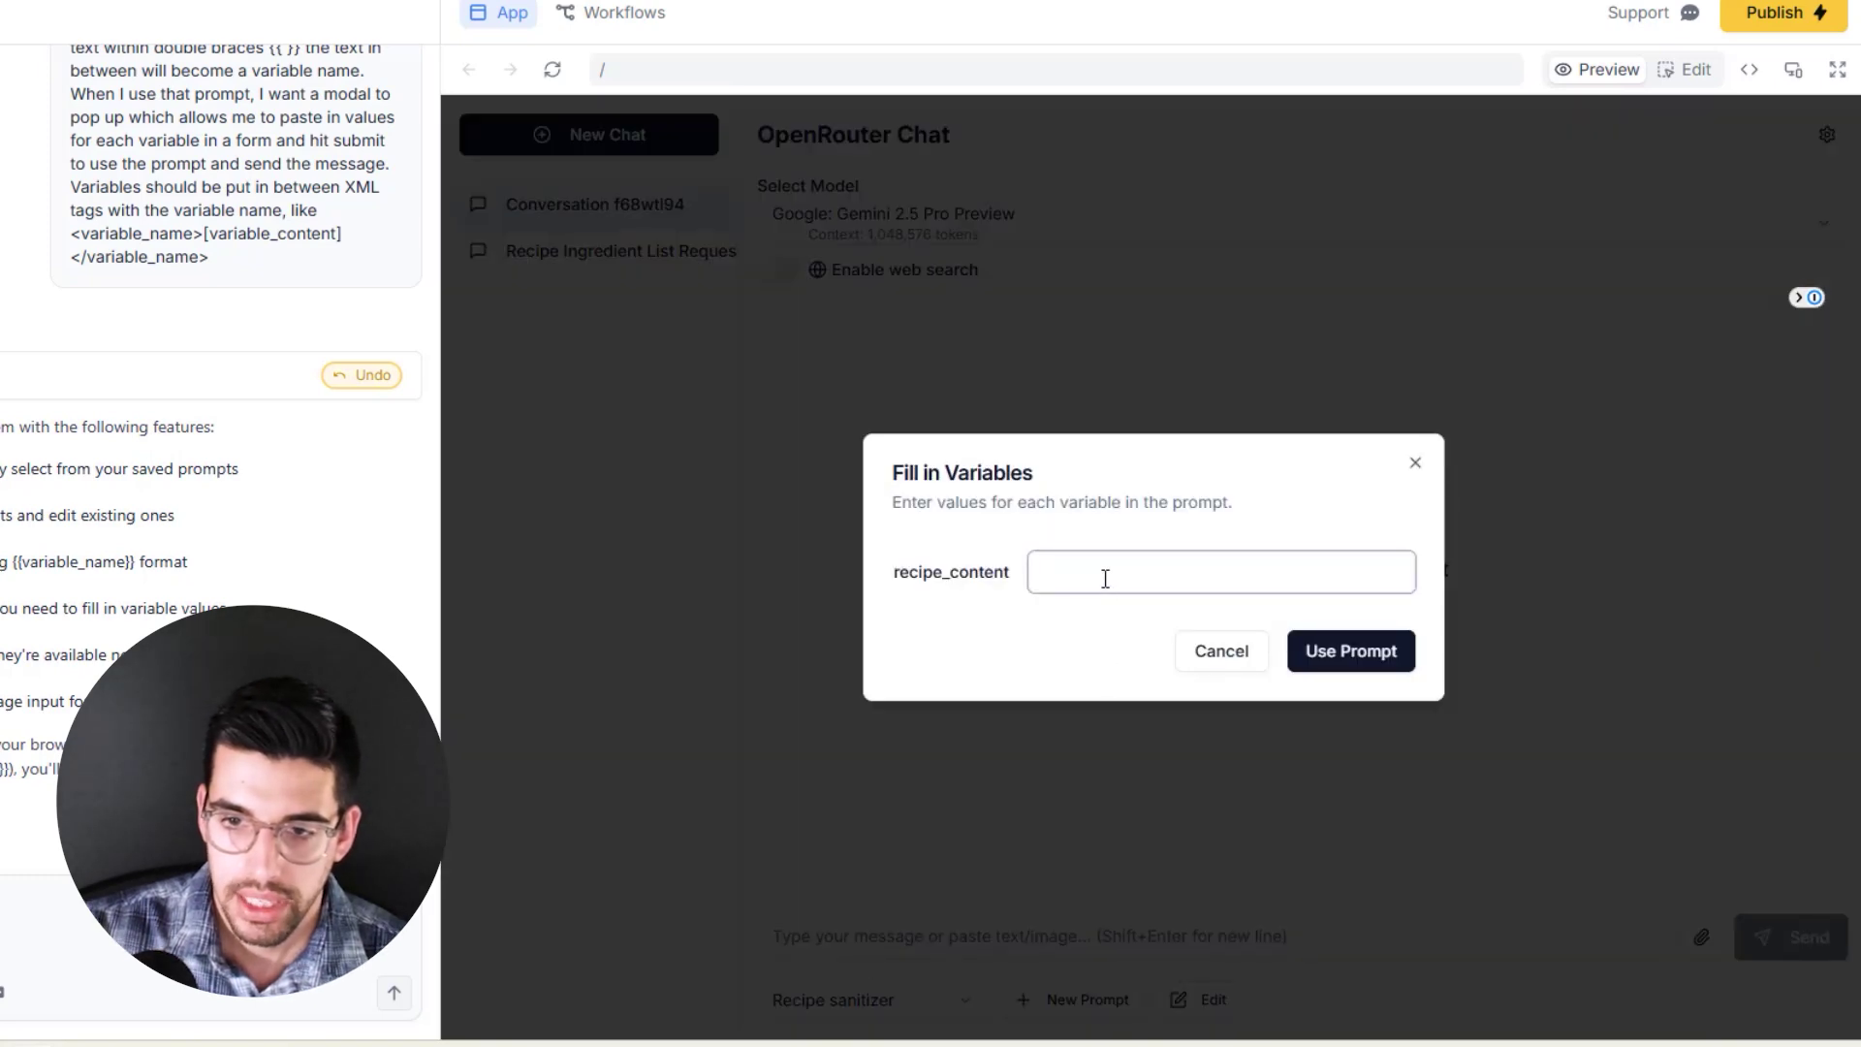
pyautogui.moveTo(928, 573); pyautogui.dragTo(998, 581)
pyautogui.click(1061, 581)
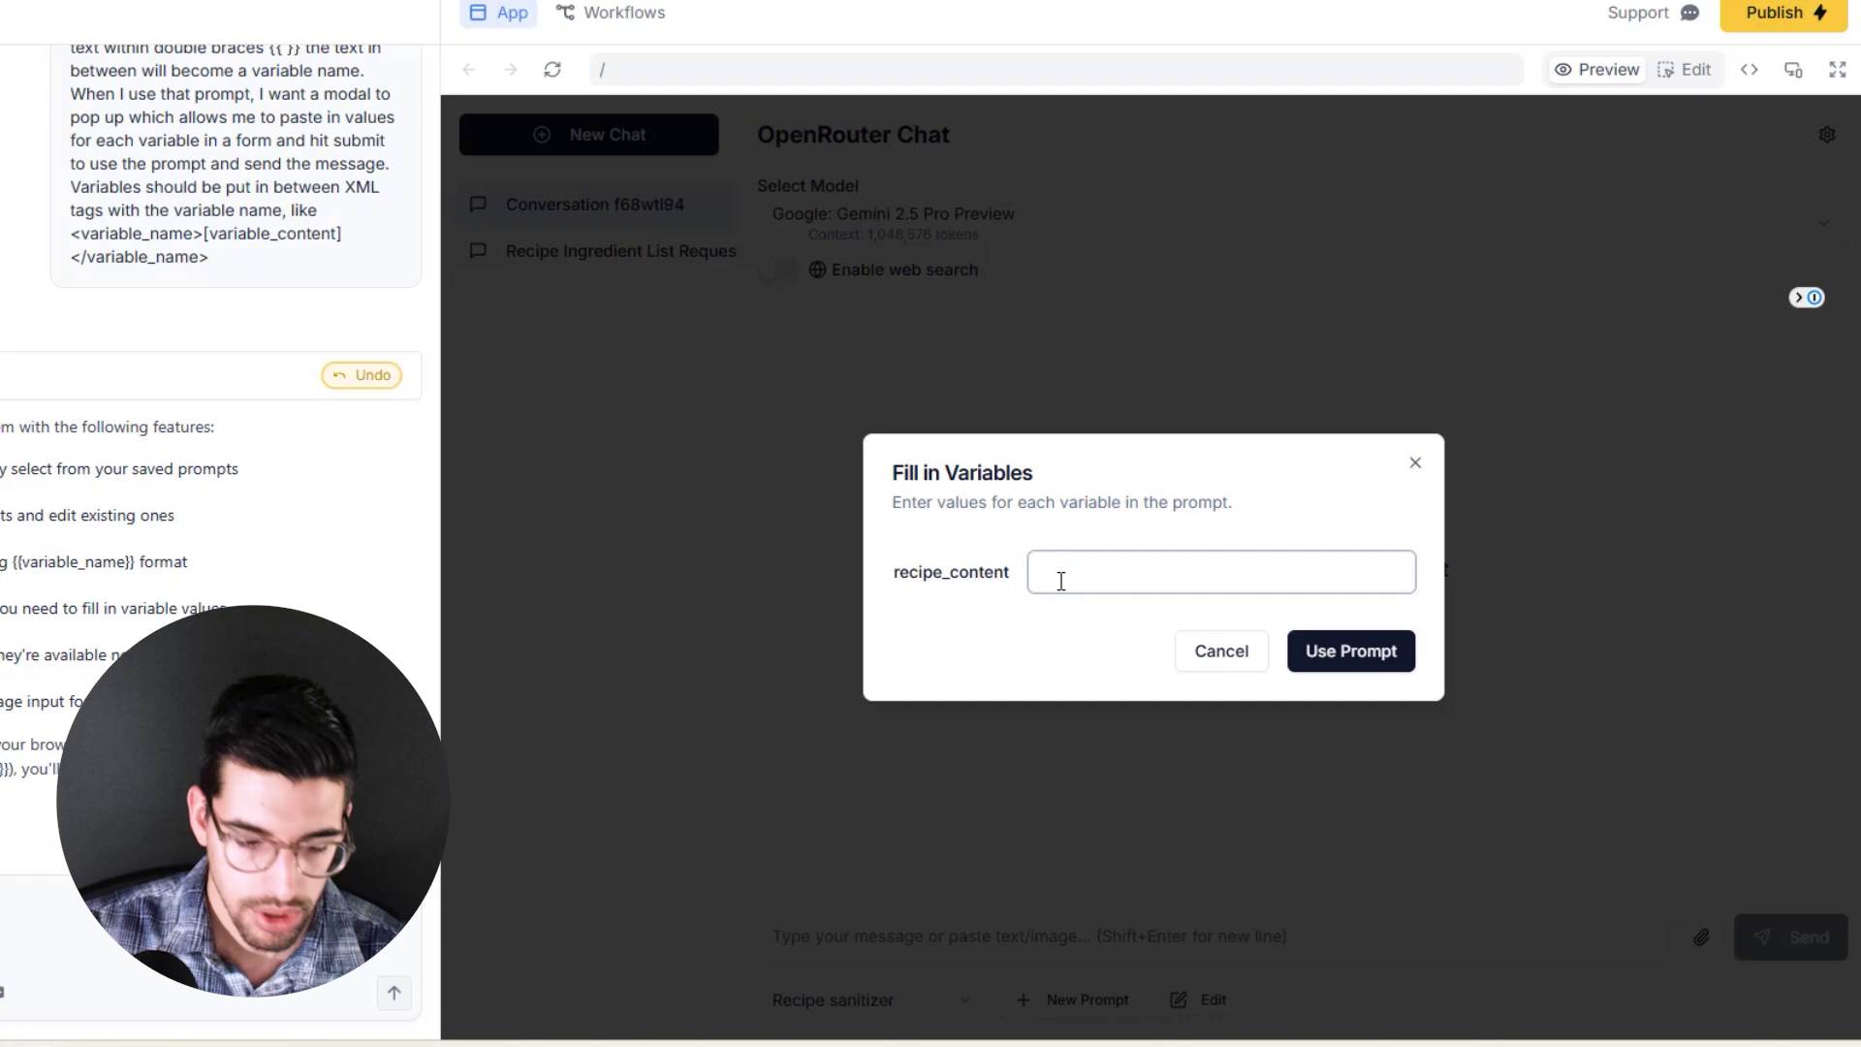
pyautogui.hotkey('ctrl', 'Tab')
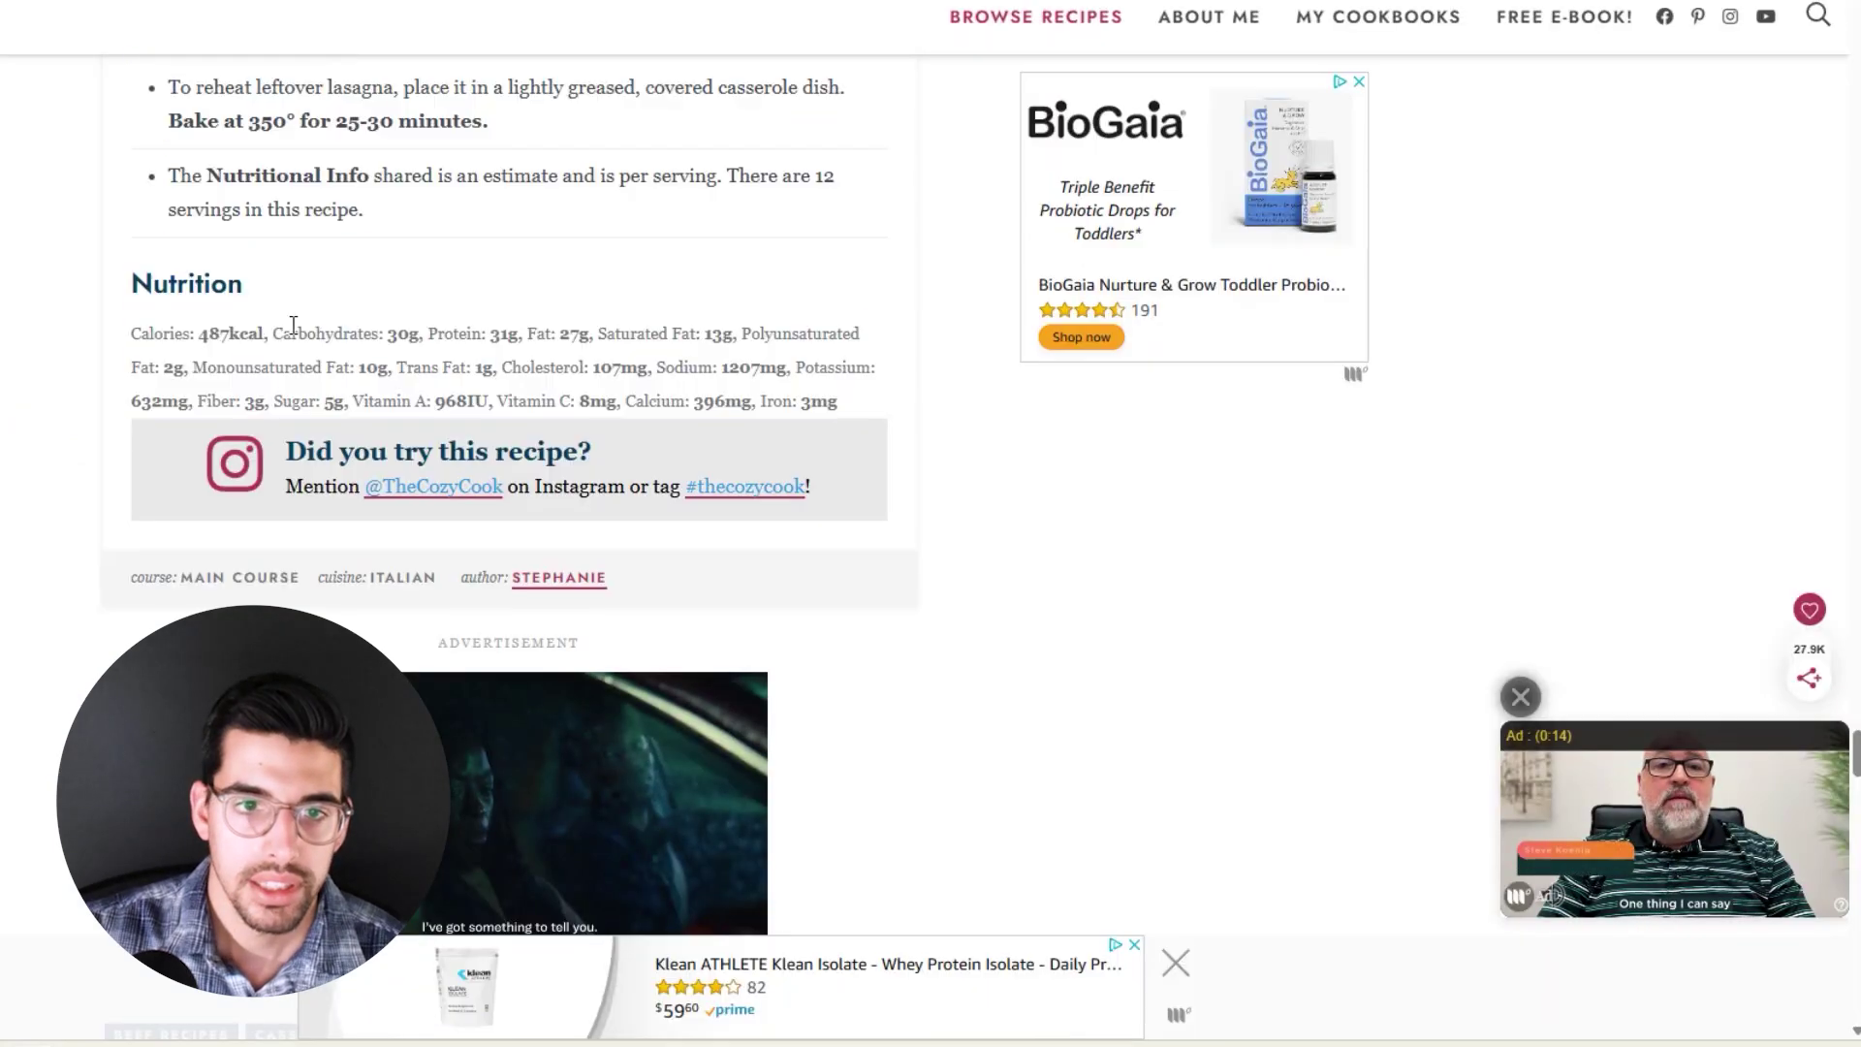
pyautogui.hotkey('ctrl', 'shift', 'Tab')
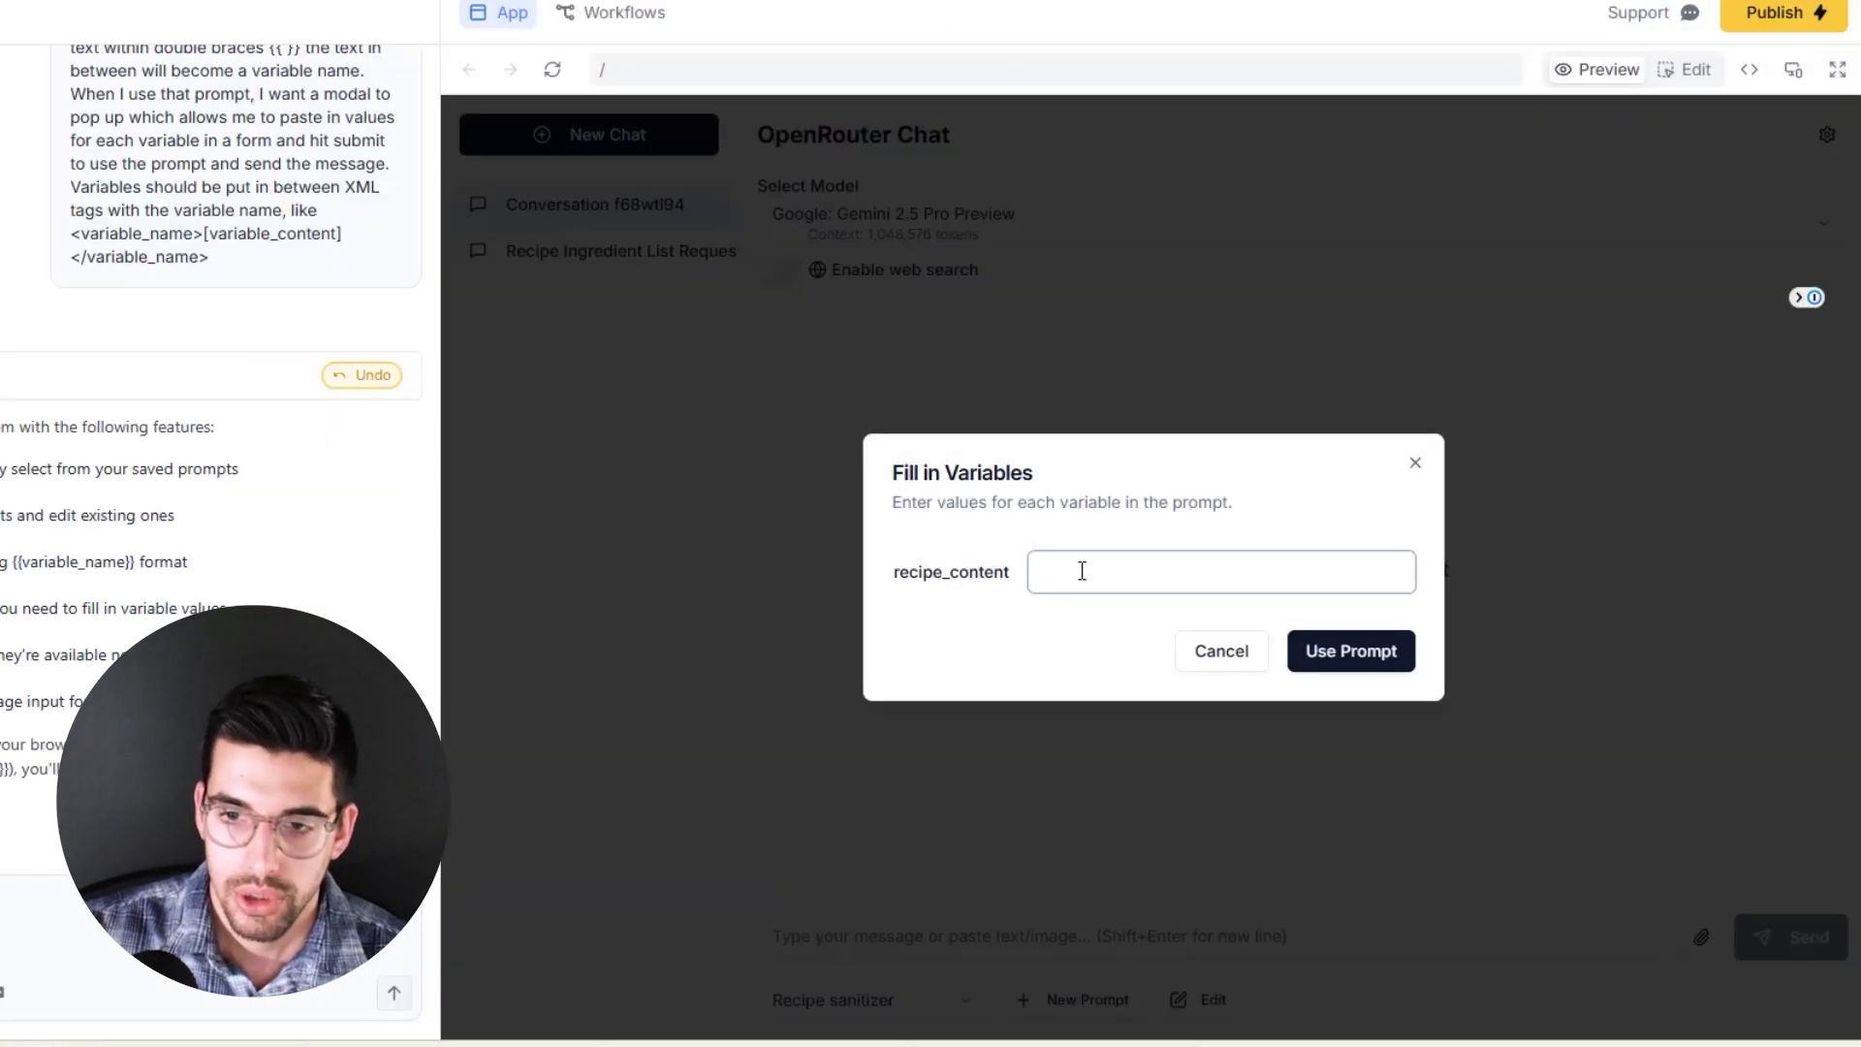
pyautogui.hotkey('ctrl', 'v')
pyautogui.click(1357, 654)
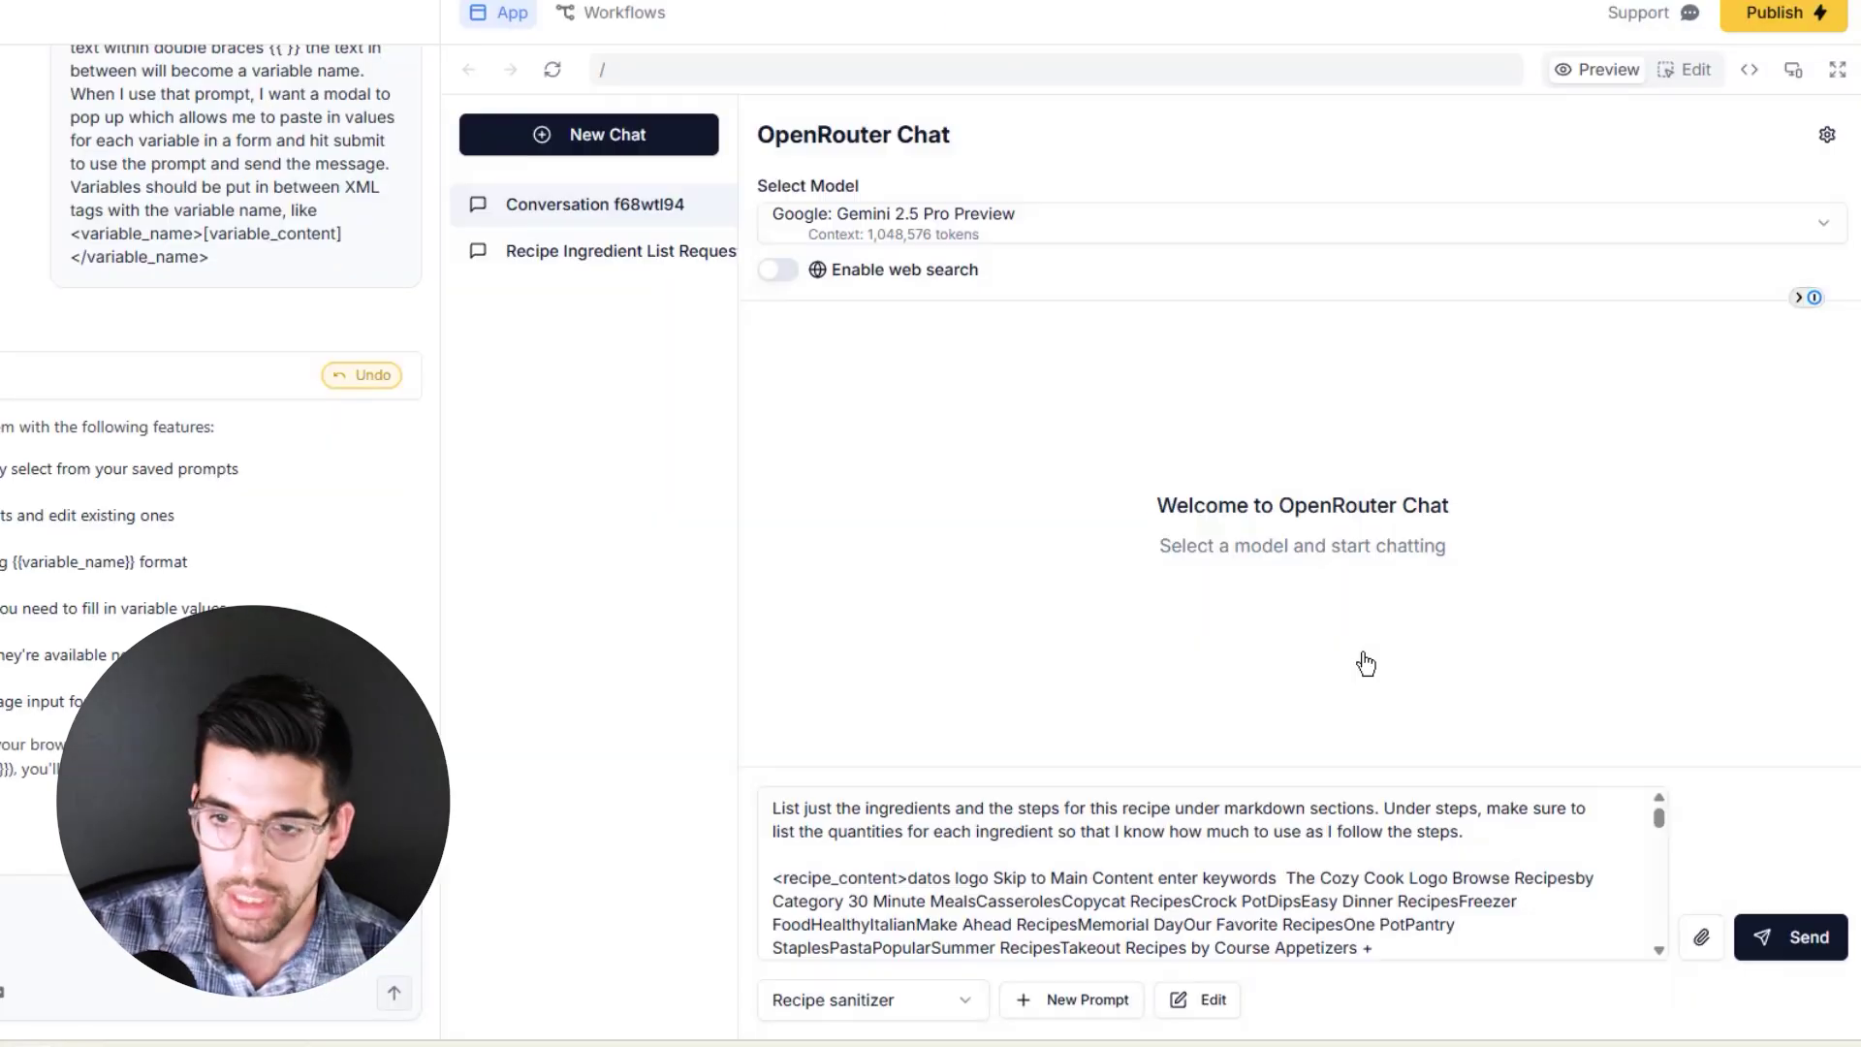
pyautogui.click(1818, 955)
pyautogui.moveTo(1854, 832); pyautogui.dragTo(1853, 345)
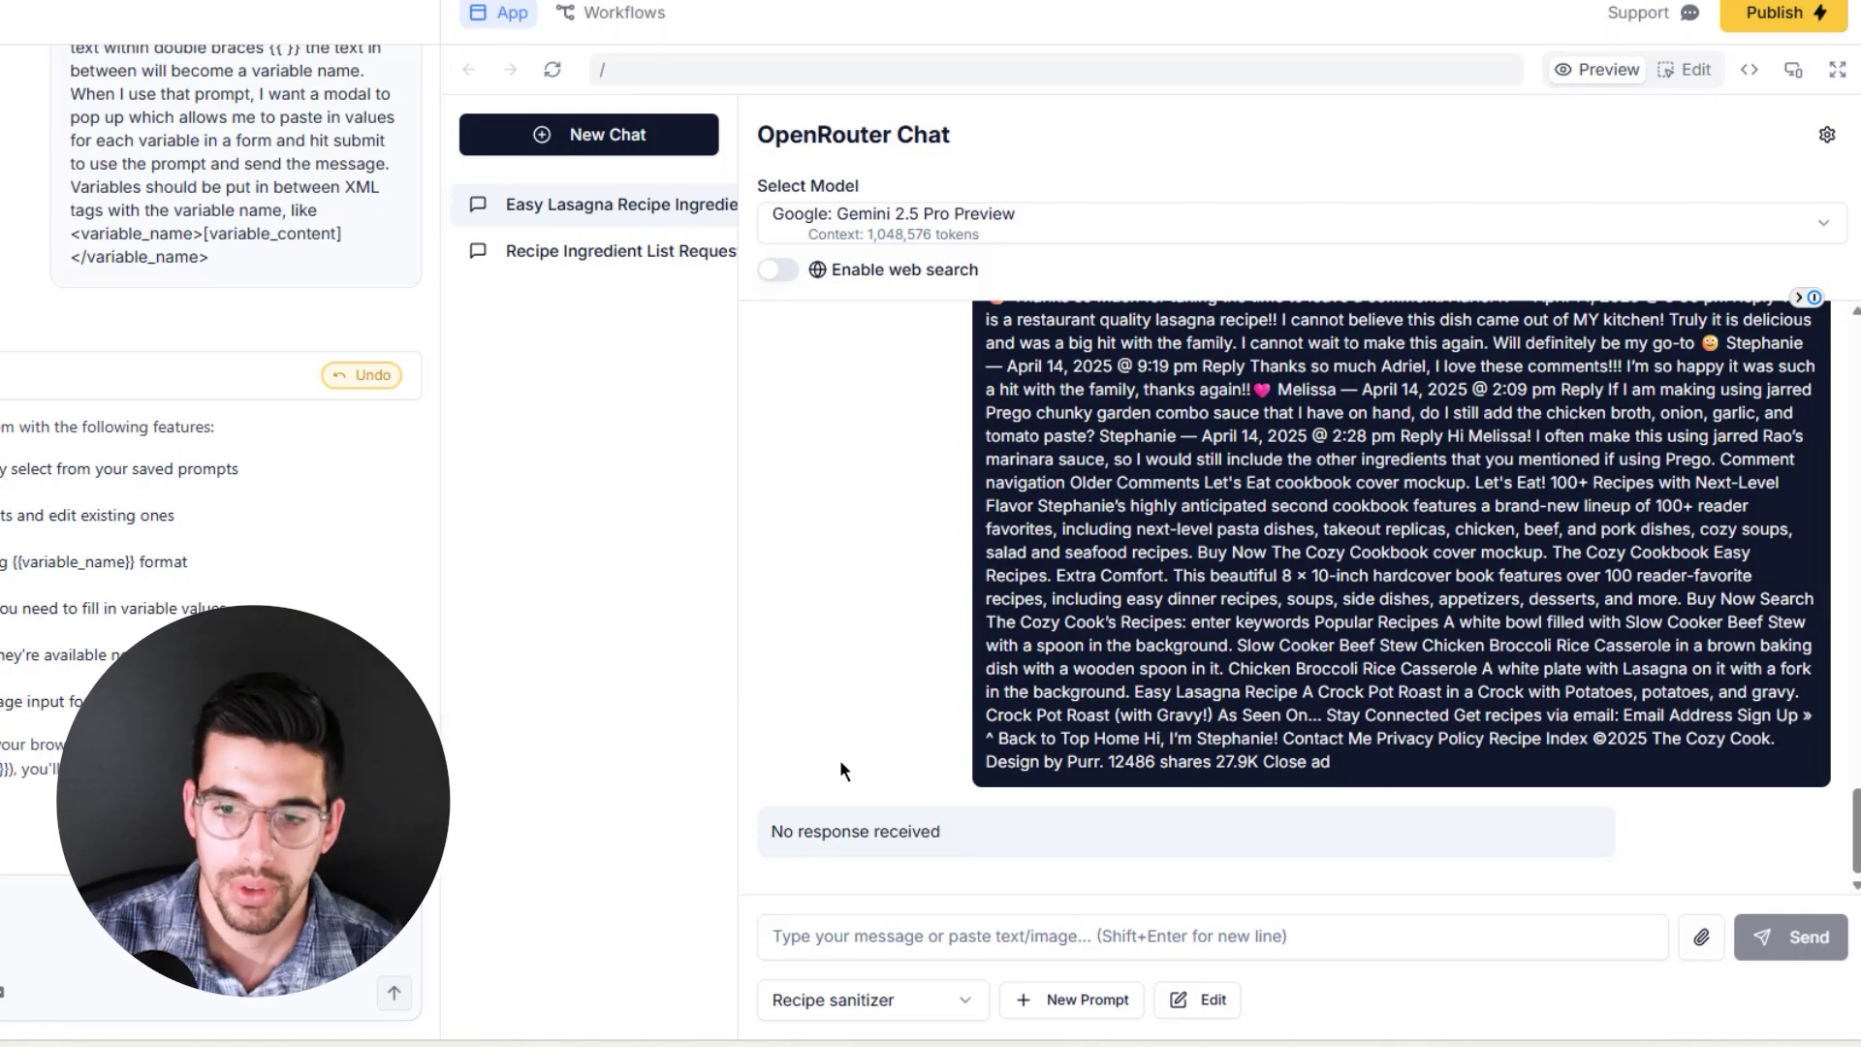
# Start a new chat and select the Easy Lasagna Recipe text on The Cozy Cook page
pyautogui.click(588, 135)
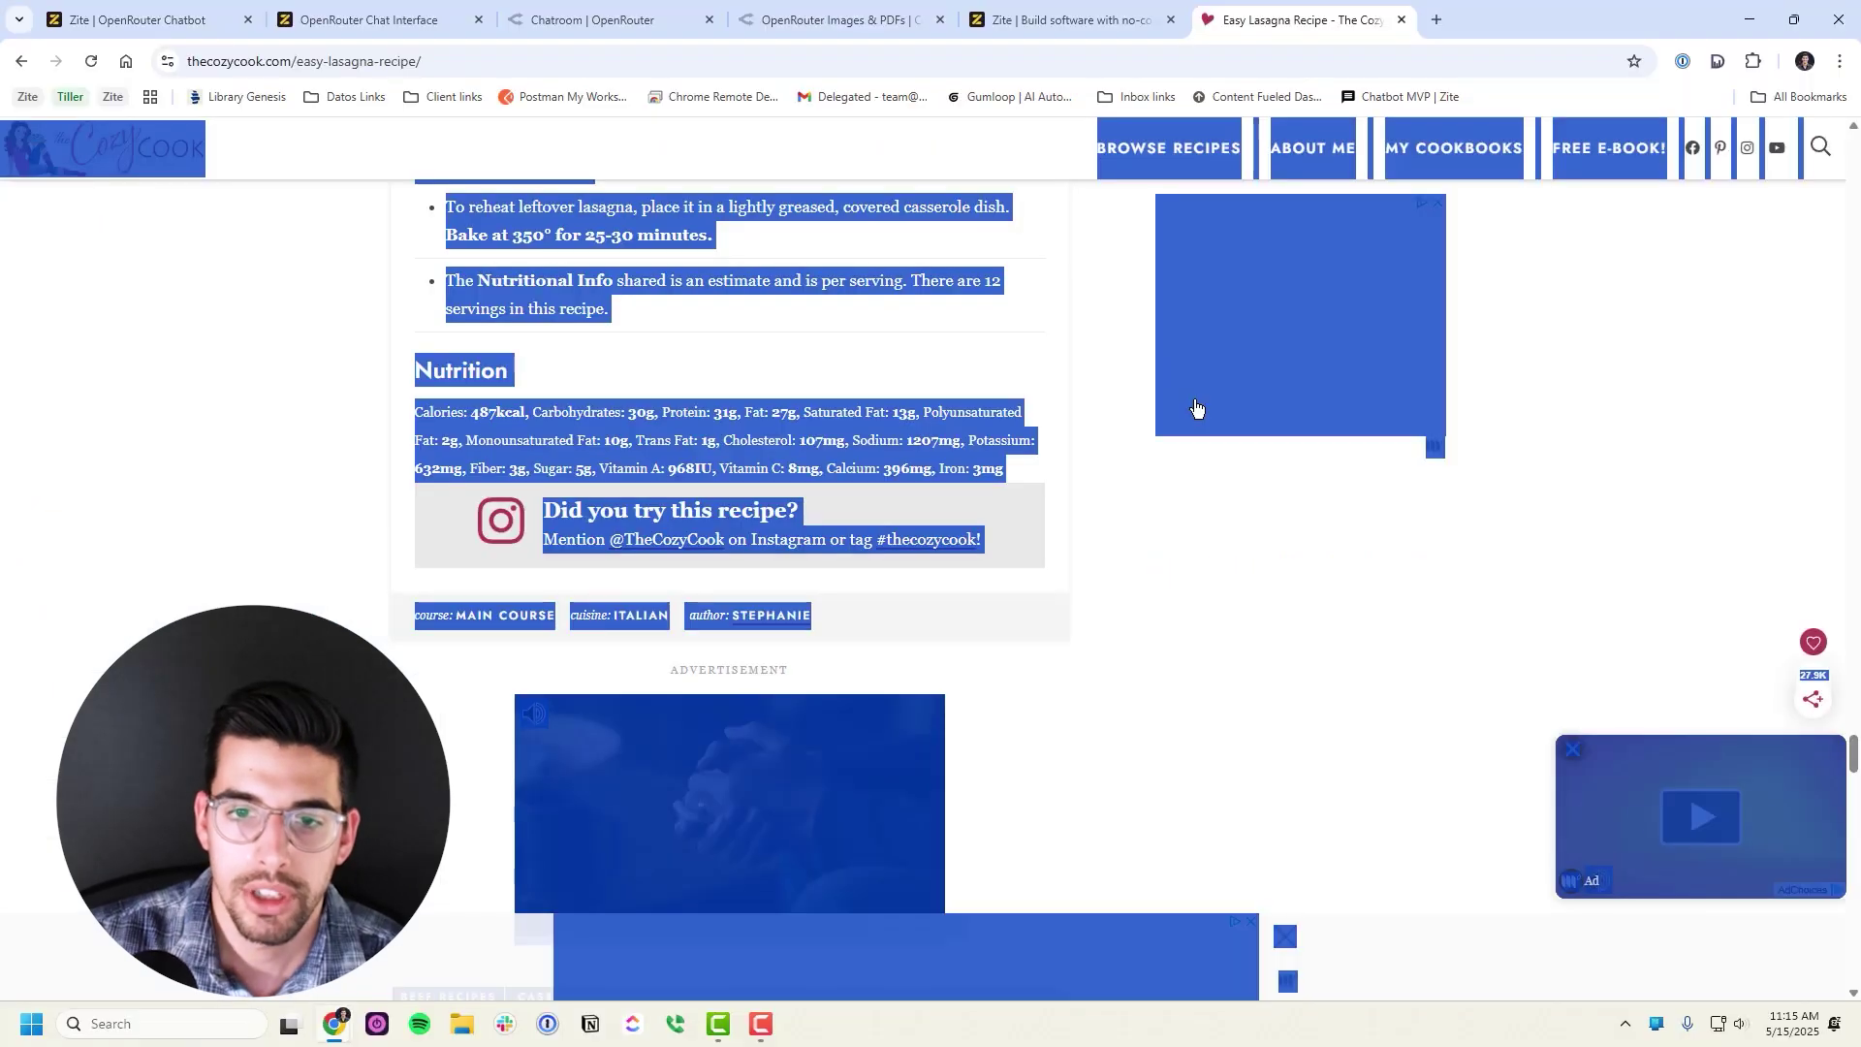
pyautogui.click(1196, 407)
pyautogui.scroll(5, 618, 570)
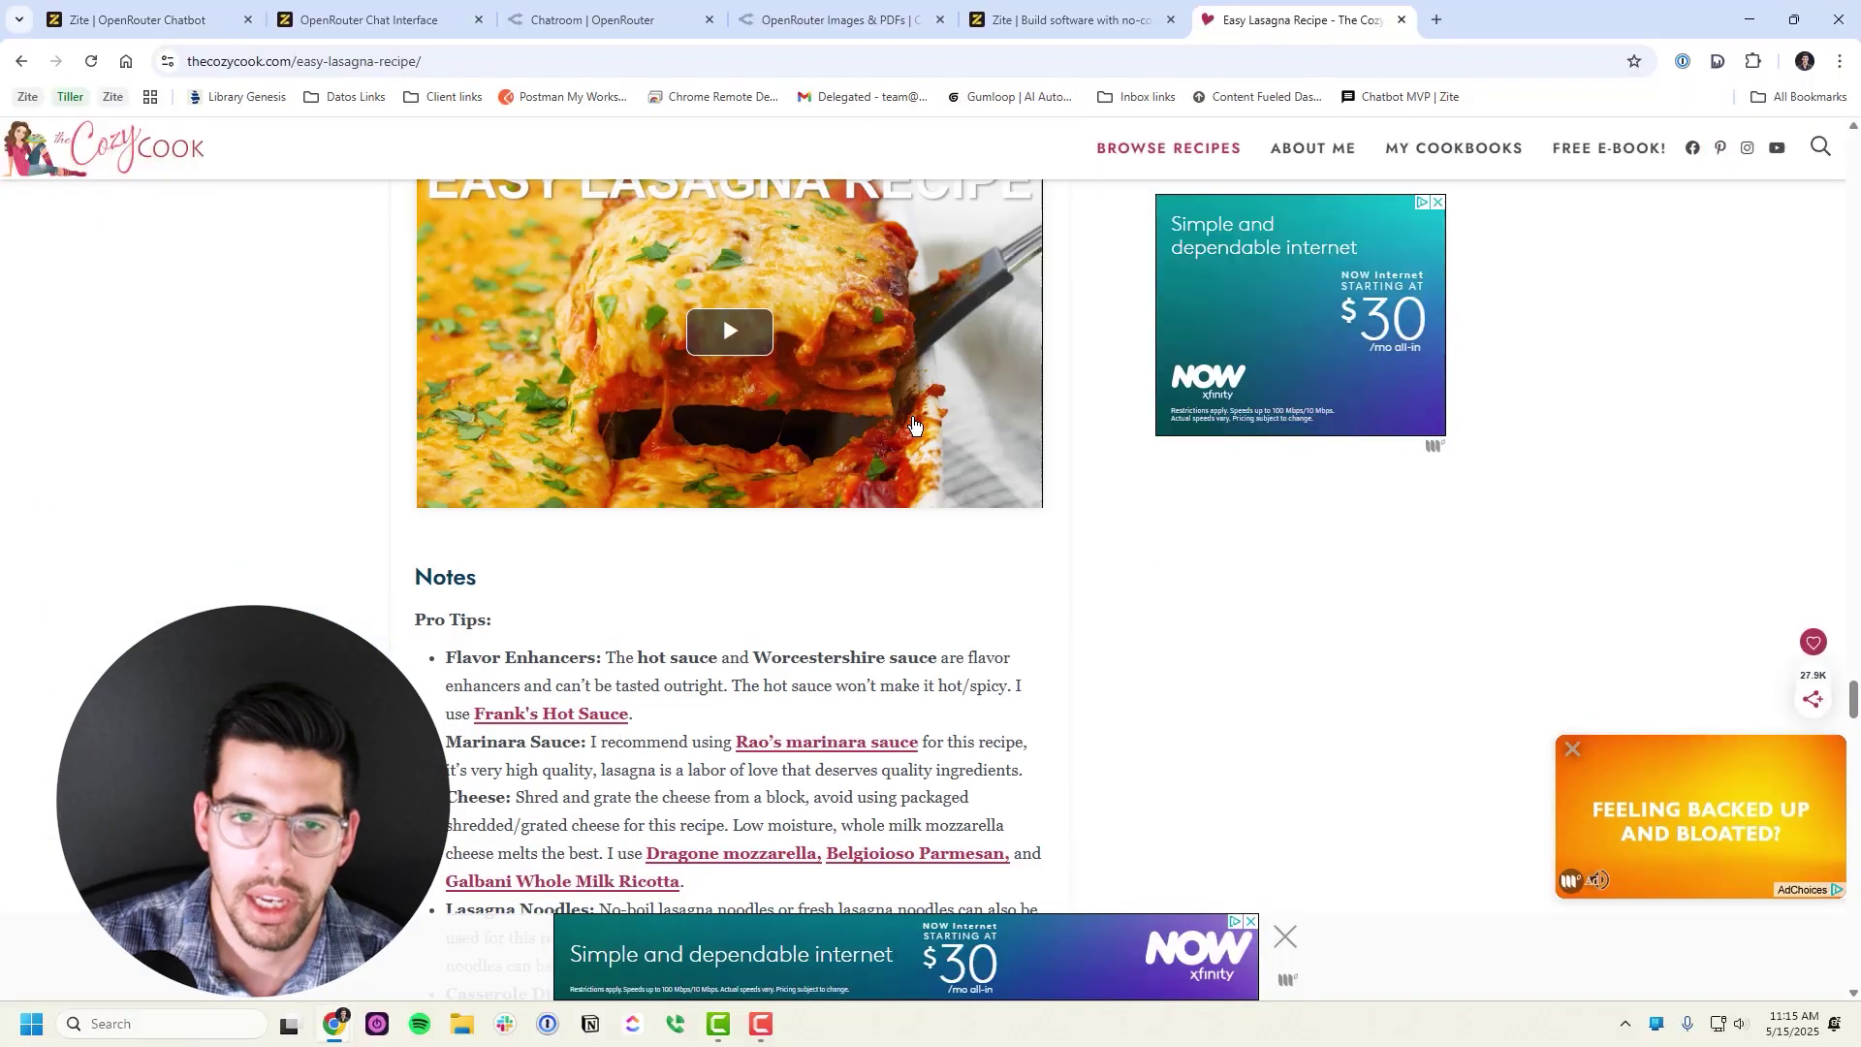
pyautogui.scroll(-3, 416, 353)
pyautogui.scroll(15, 826, 595)
pyautogui.moveTo(621, 872); pyautogui.dragTo(417, 647)
pyautogui.scroll(10, 789, 586)
pyautogui.scroll(-3, 760, 599)
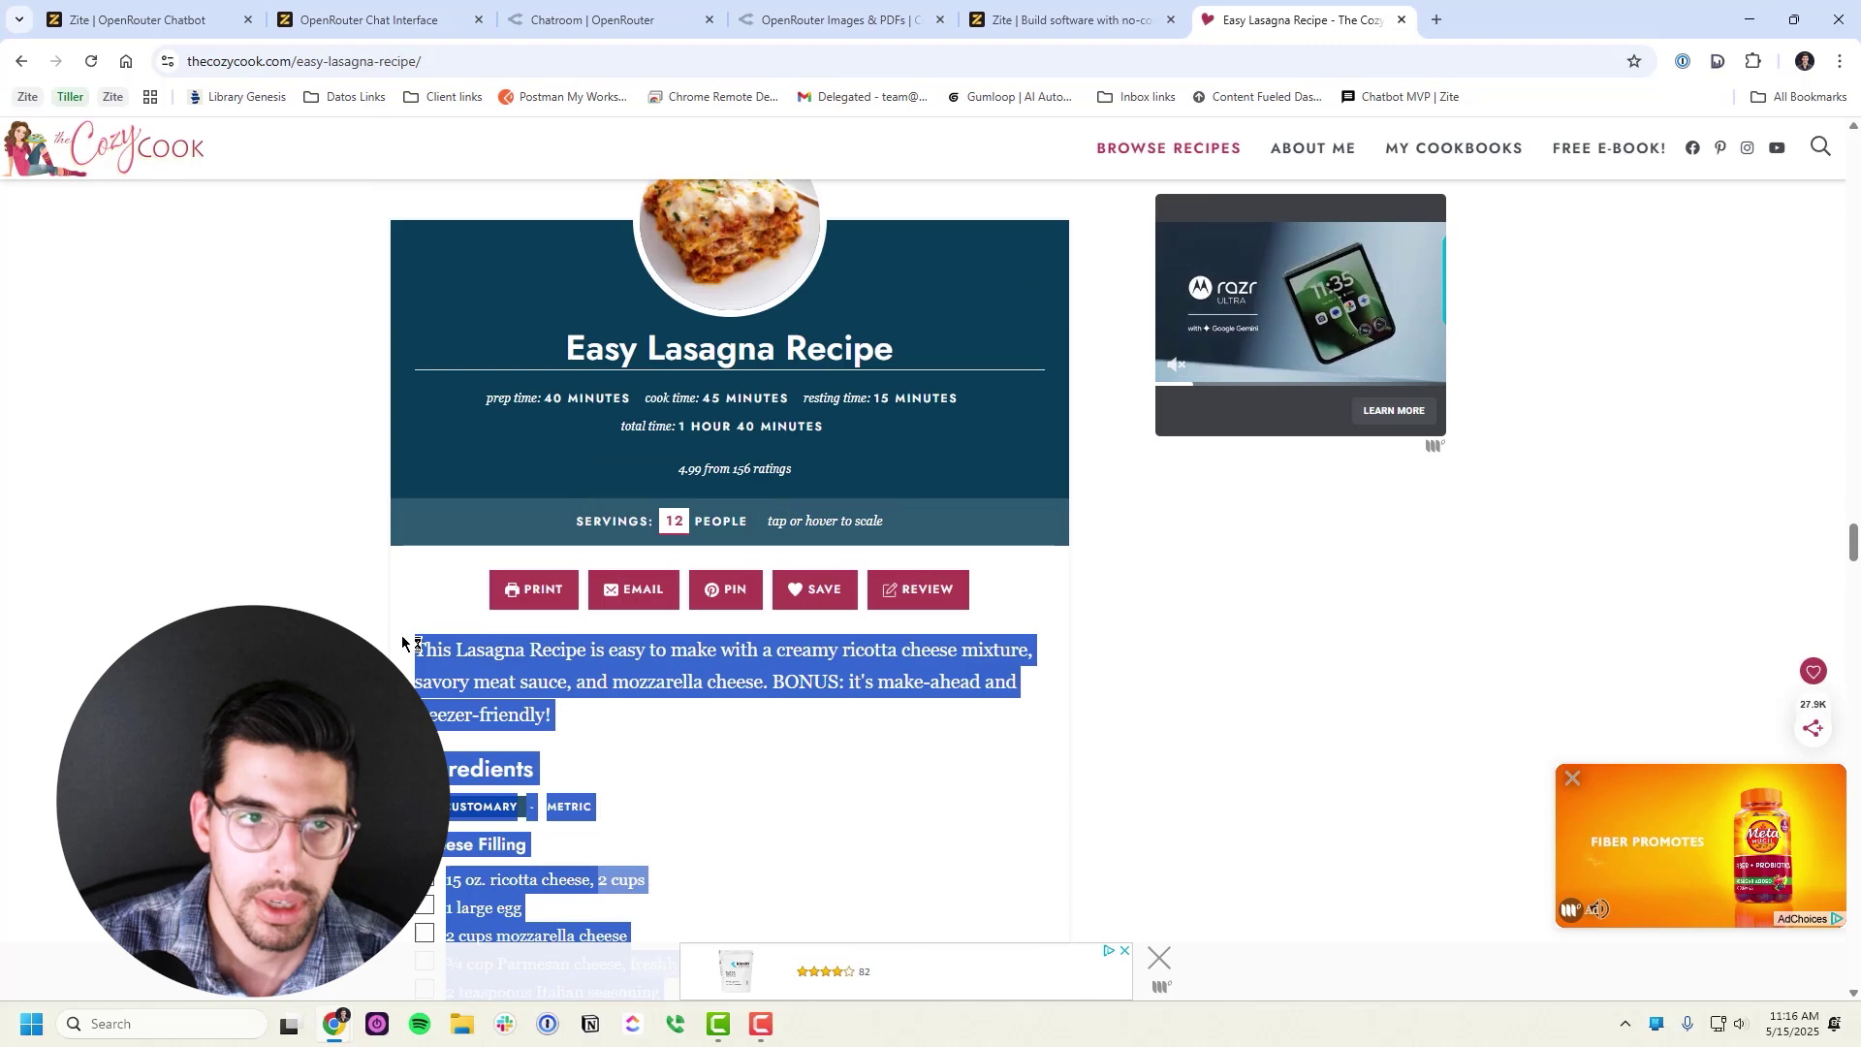
# Back in the chatbot editor, pick the Recipe sanitizer saved prompt, then go to the template page
pyautogui.hotkey('ctrl', '1')
pyautogui.click(1068, 969)
pyautogui.click(1059, 926)
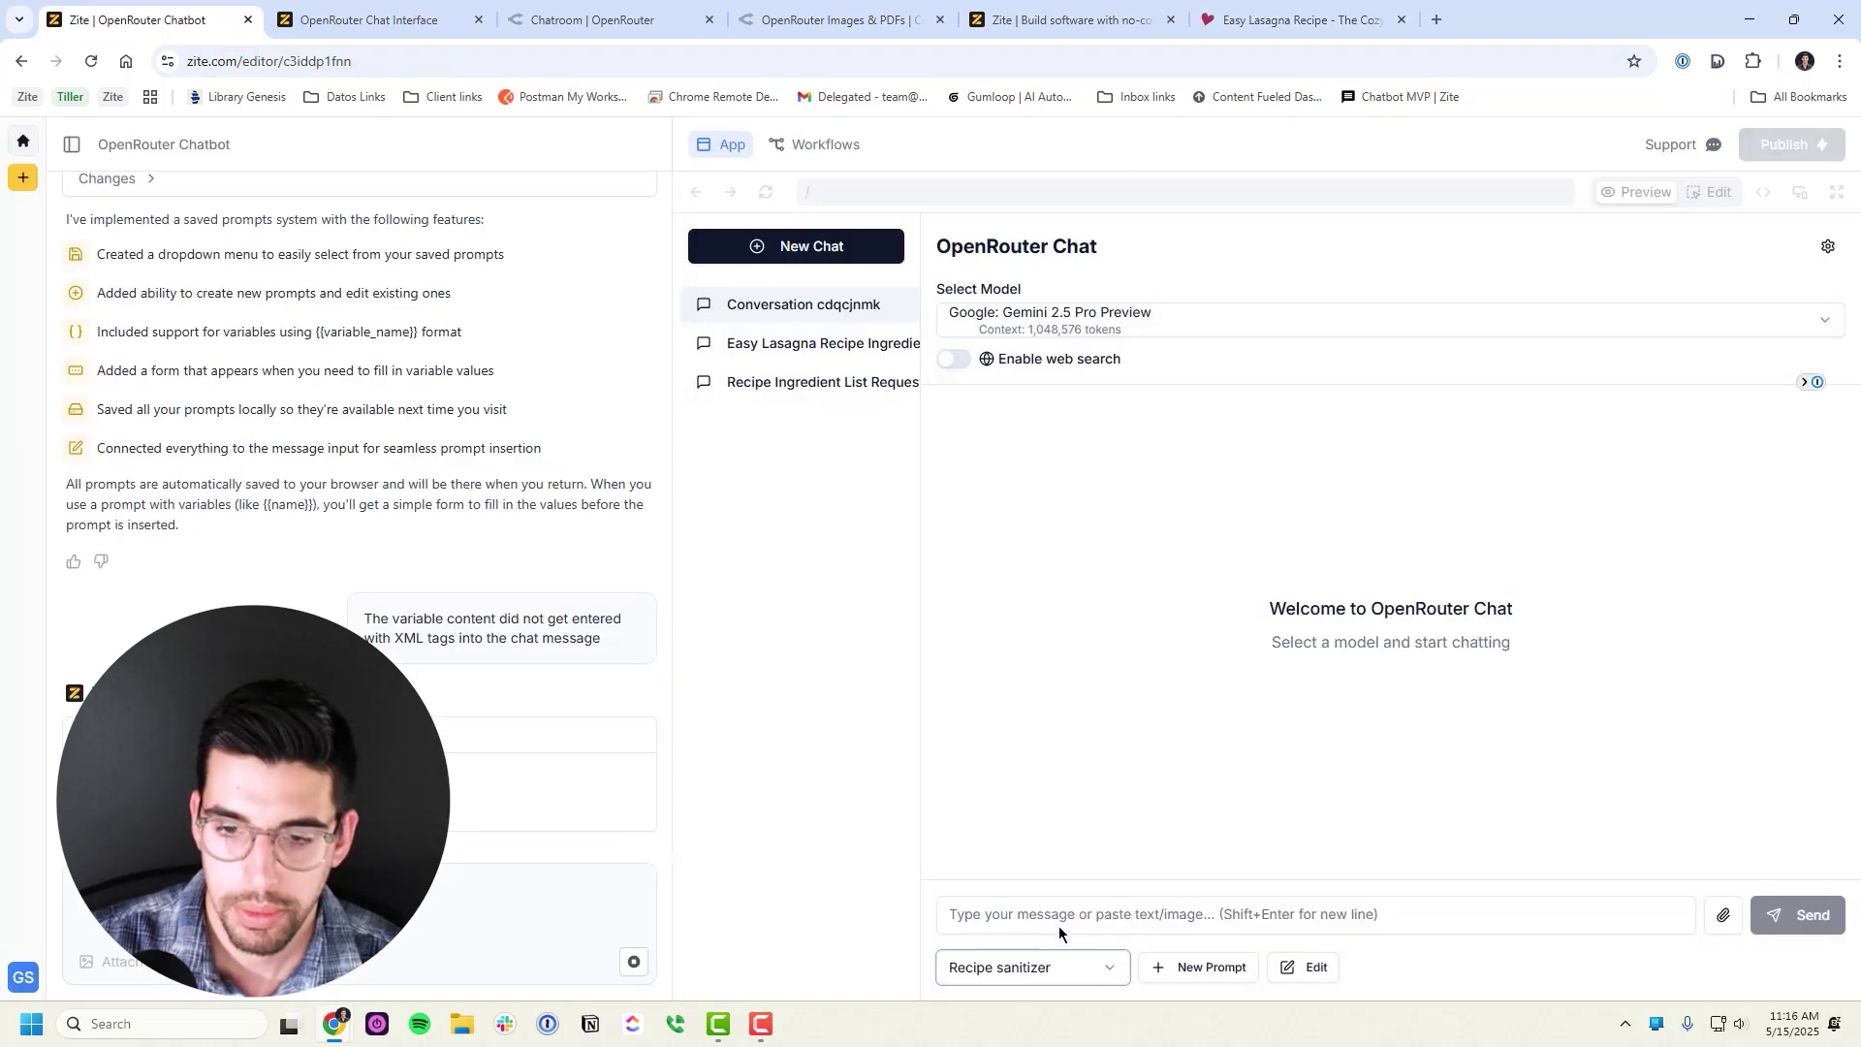
pyautogui.hotkey('ctrl', '2')
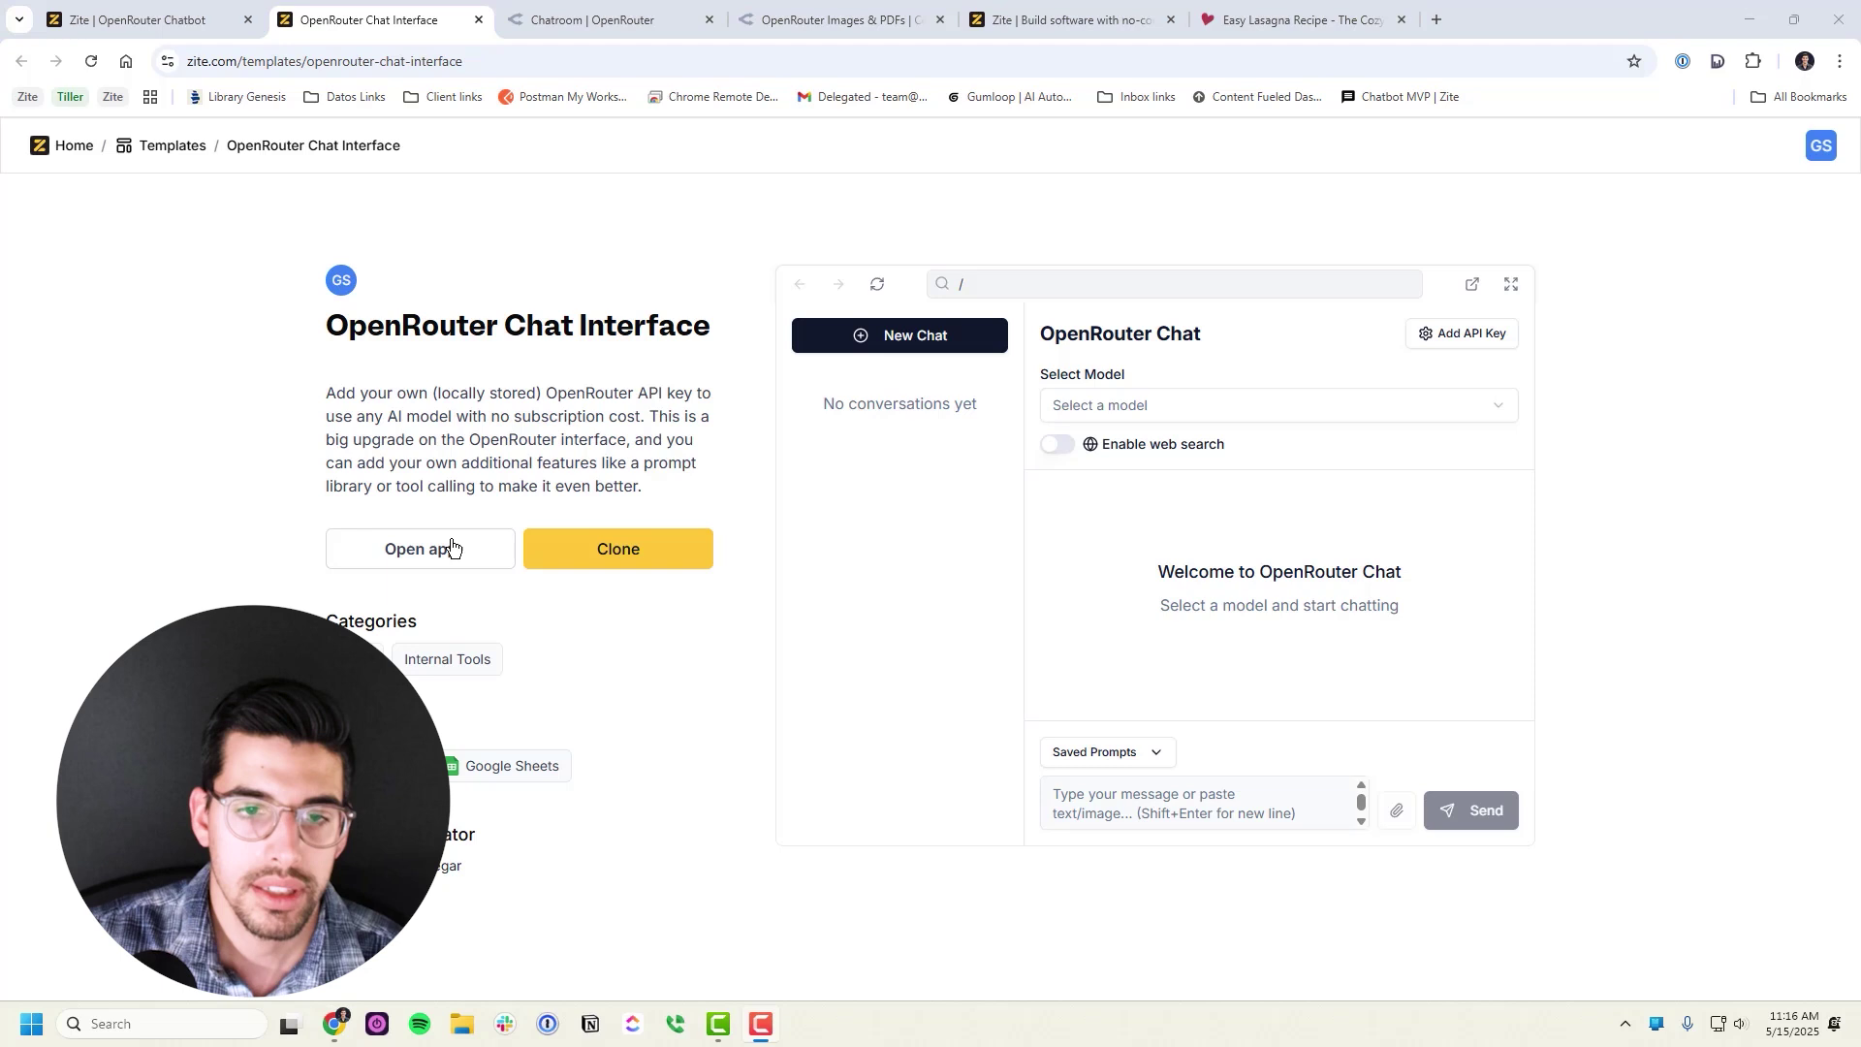
# Check the template page's web address, then return to the OpenRouter Chatbot editor tab
pyautogui.click(552, 64)
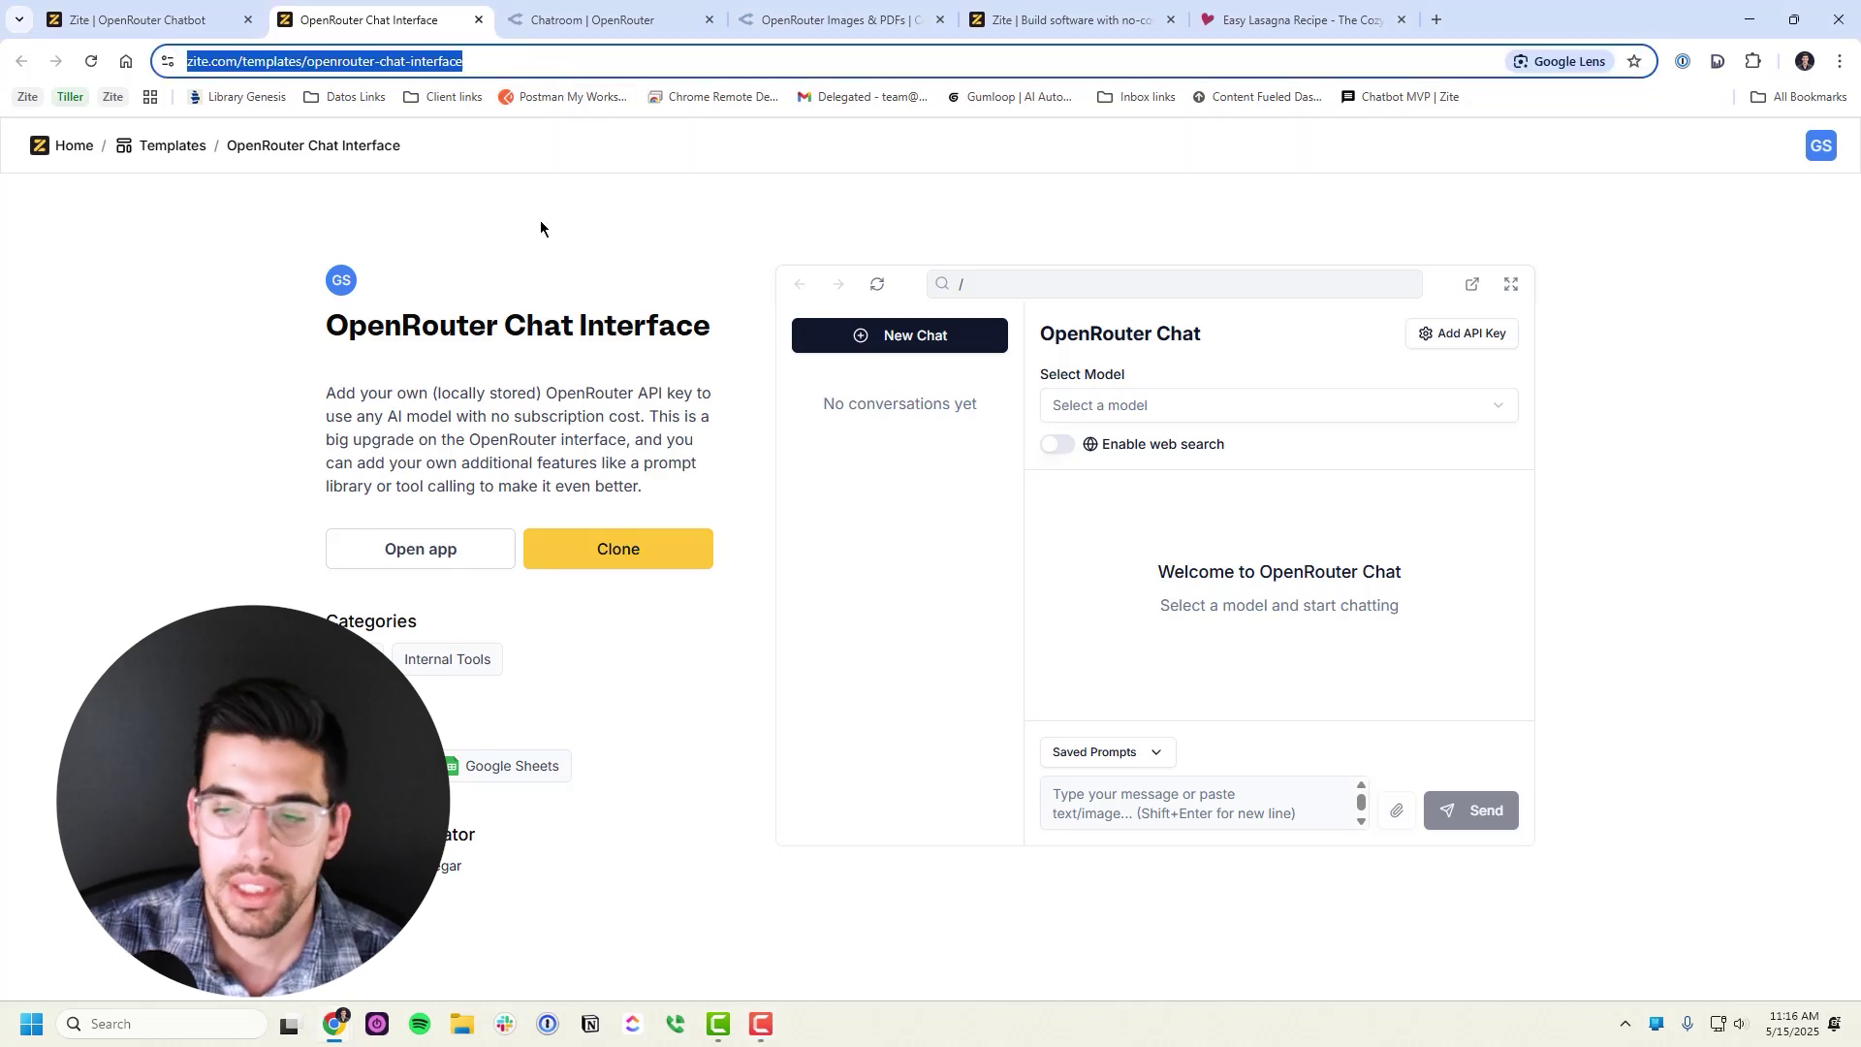
pyautogui.click(829, 444)
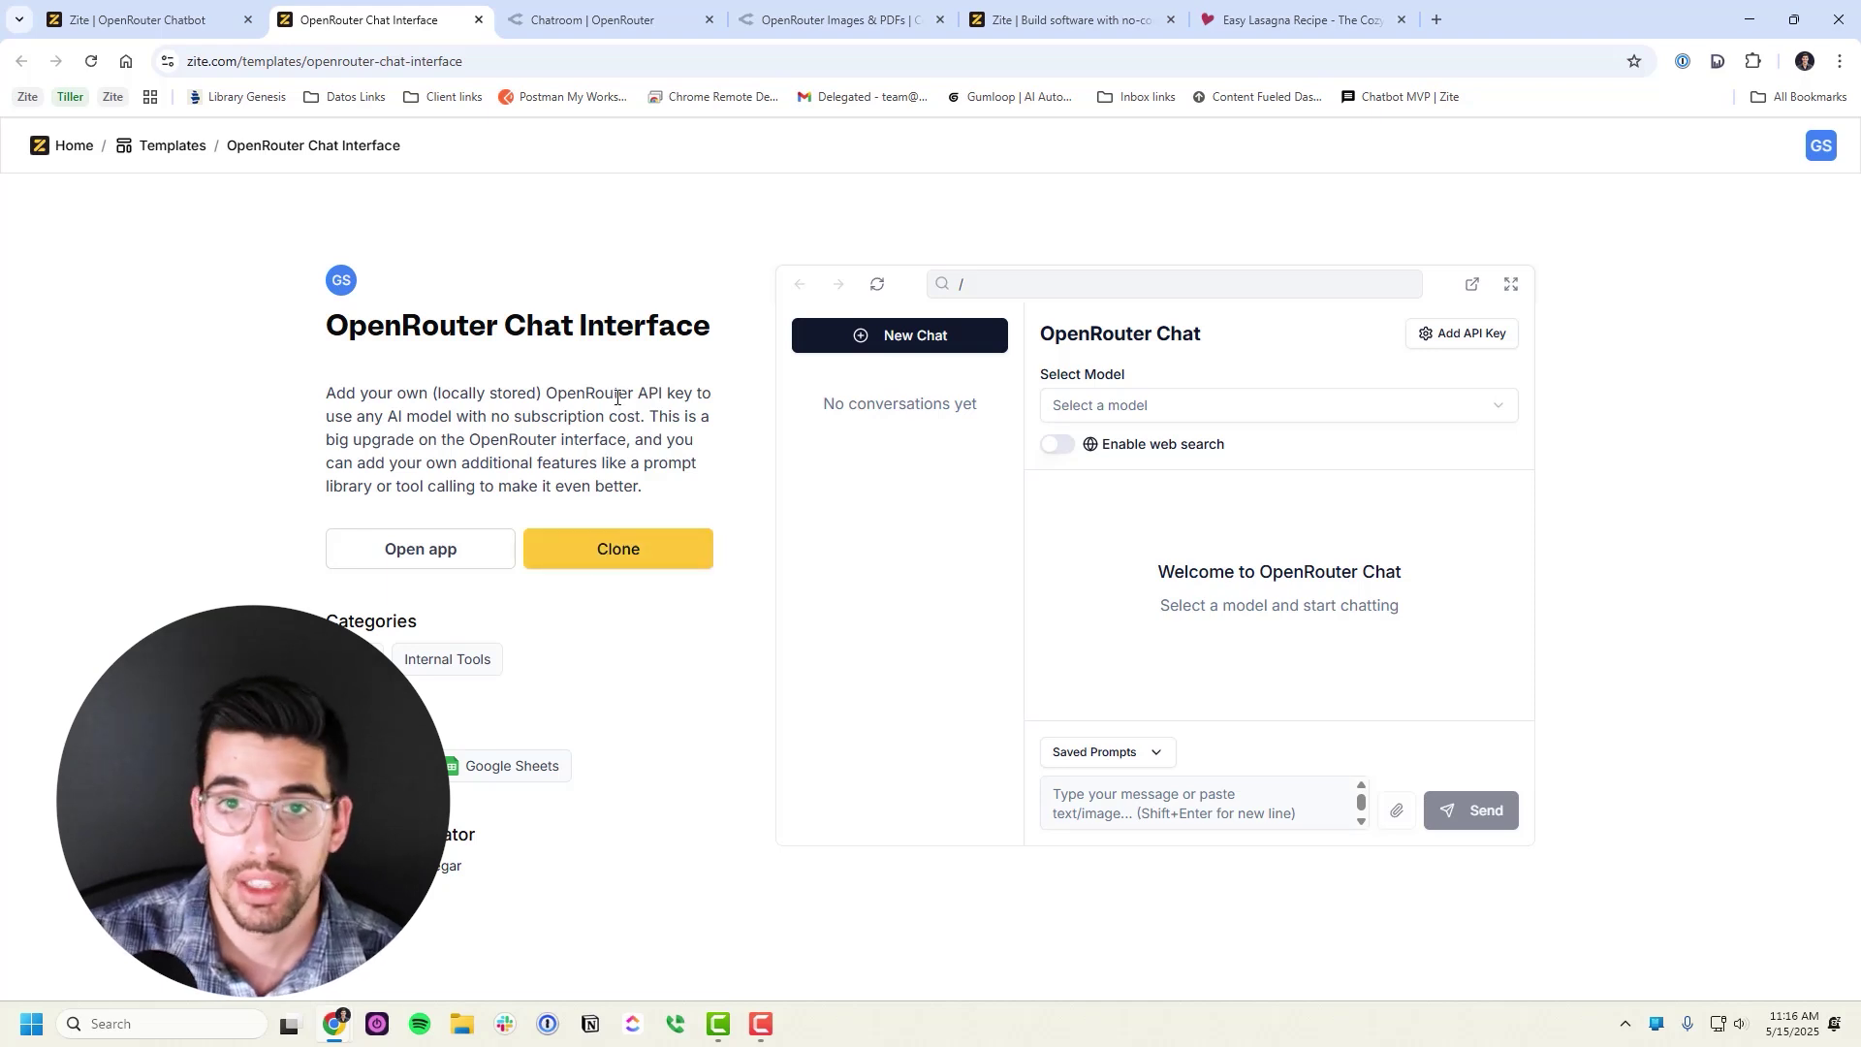
pyautogui.hotkey('ctrl', 'shift', 'Tab')
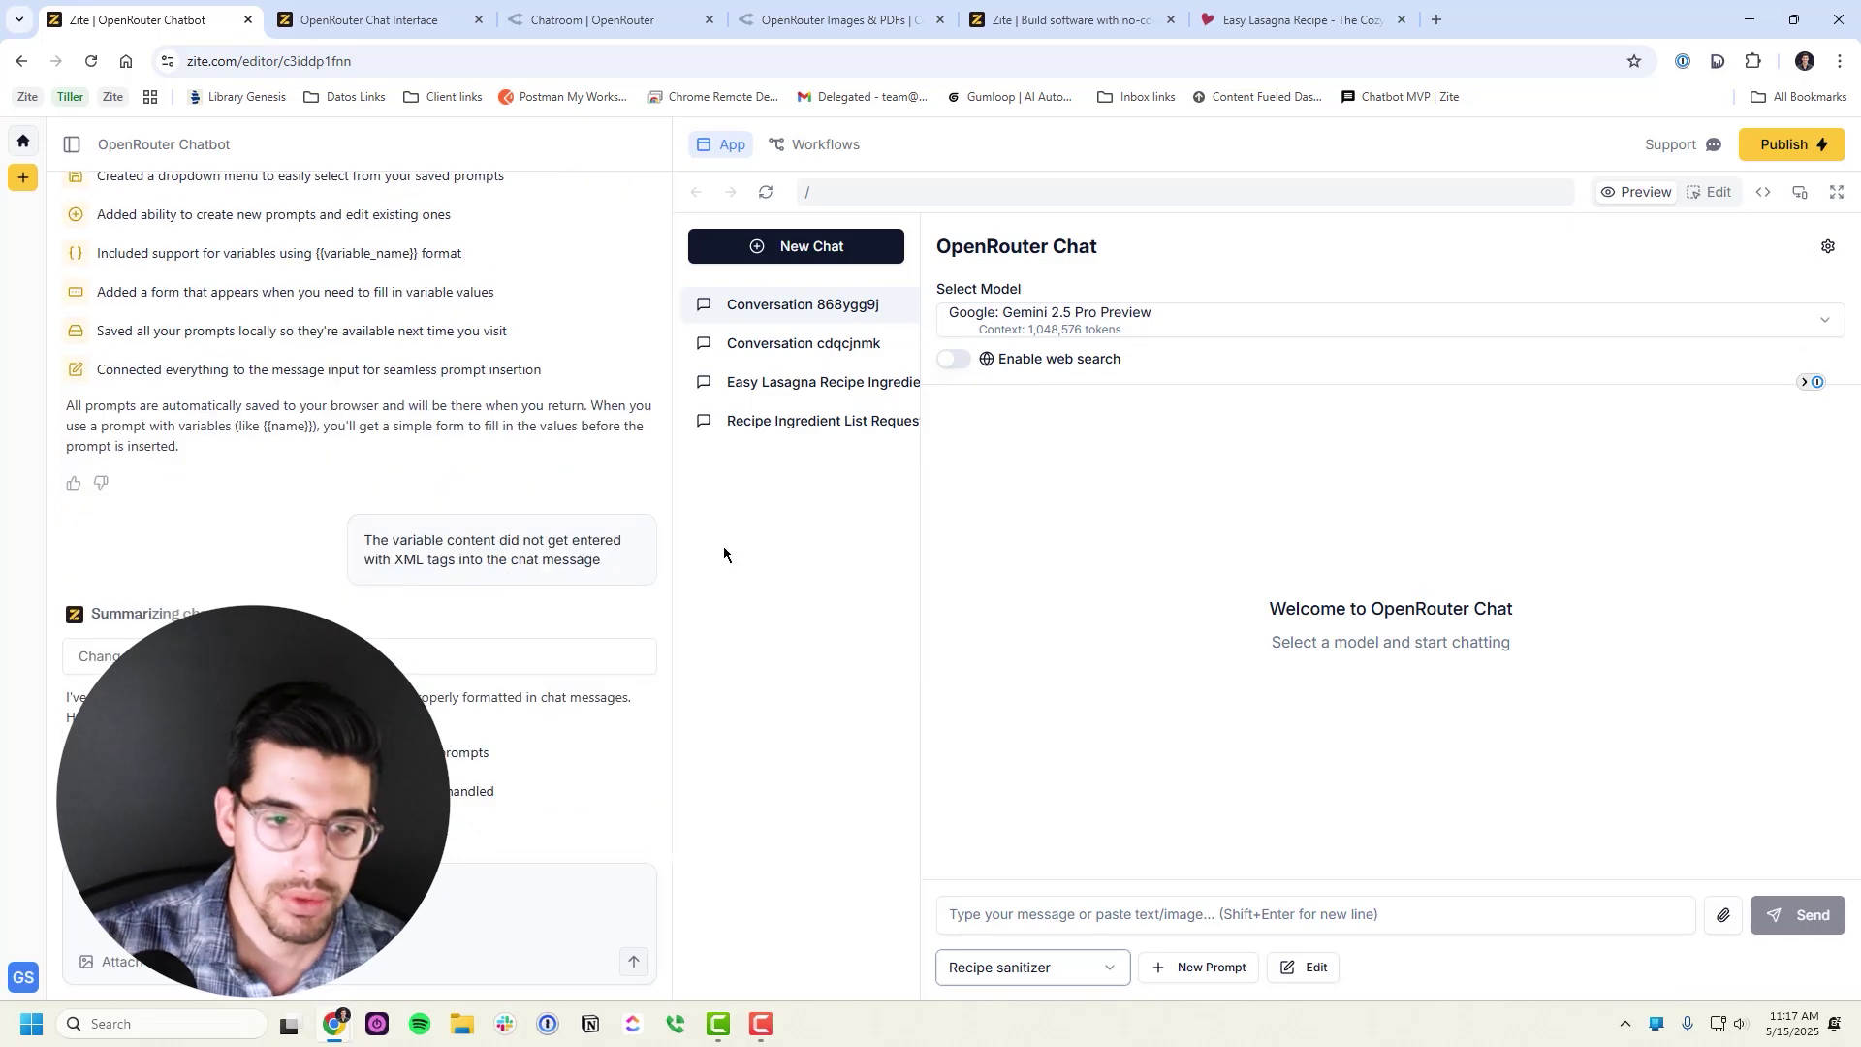
# Create a new saved prompt, paste the recipe into recipe_content, and send it to the model
pyautogui.click(870, 254)
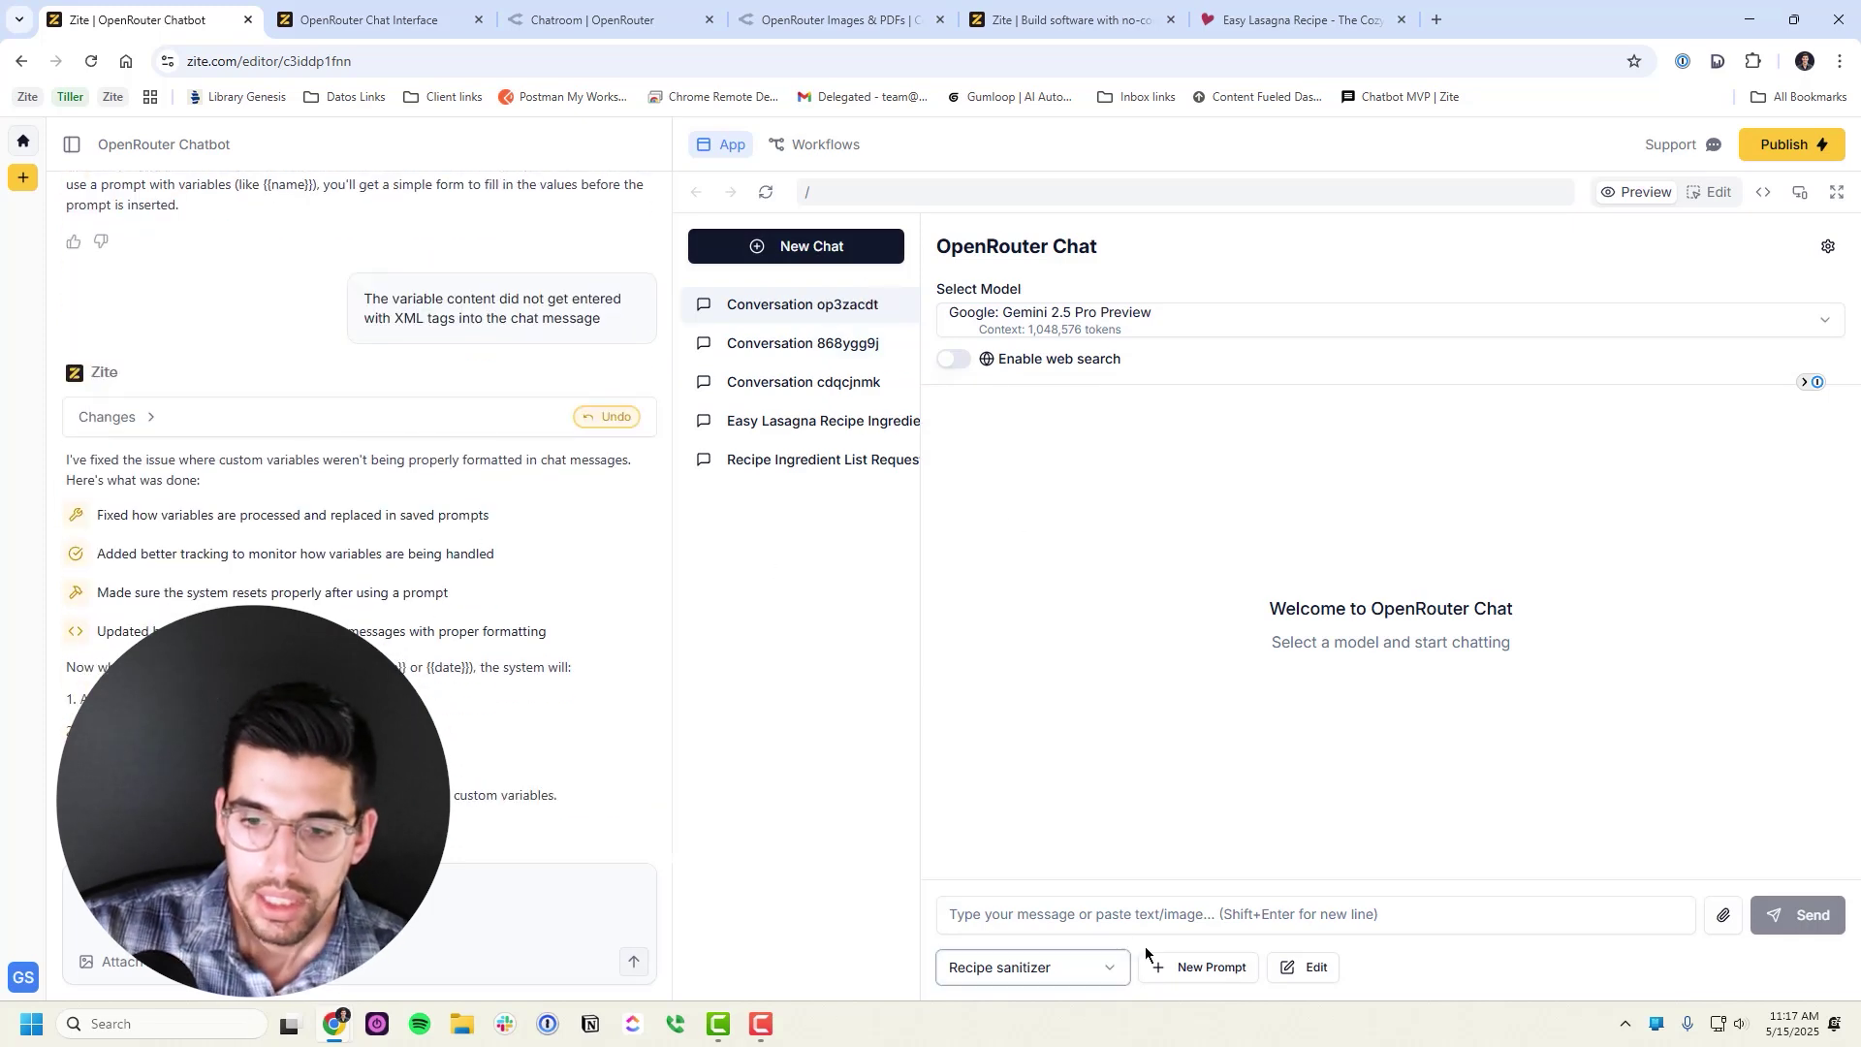
pyautogui.click(1184, 967)
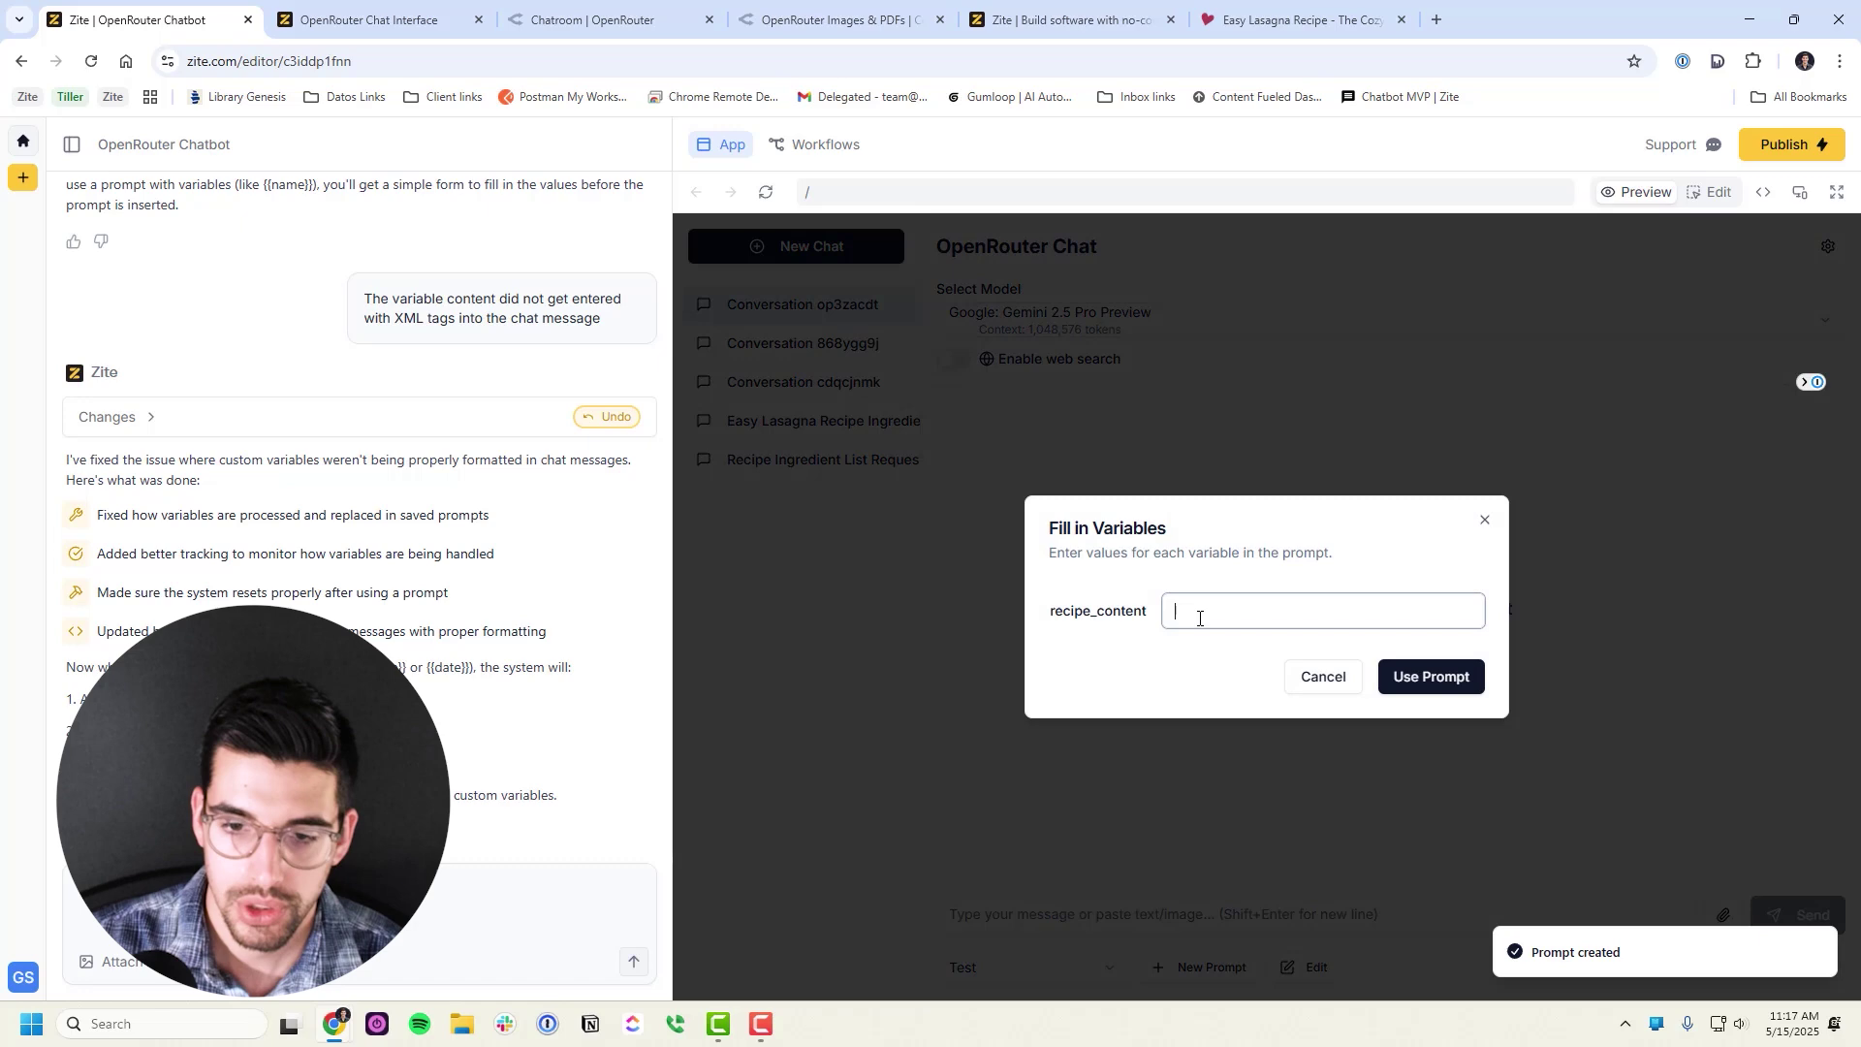
pyautogui.hotkey('ctrl', 'v')
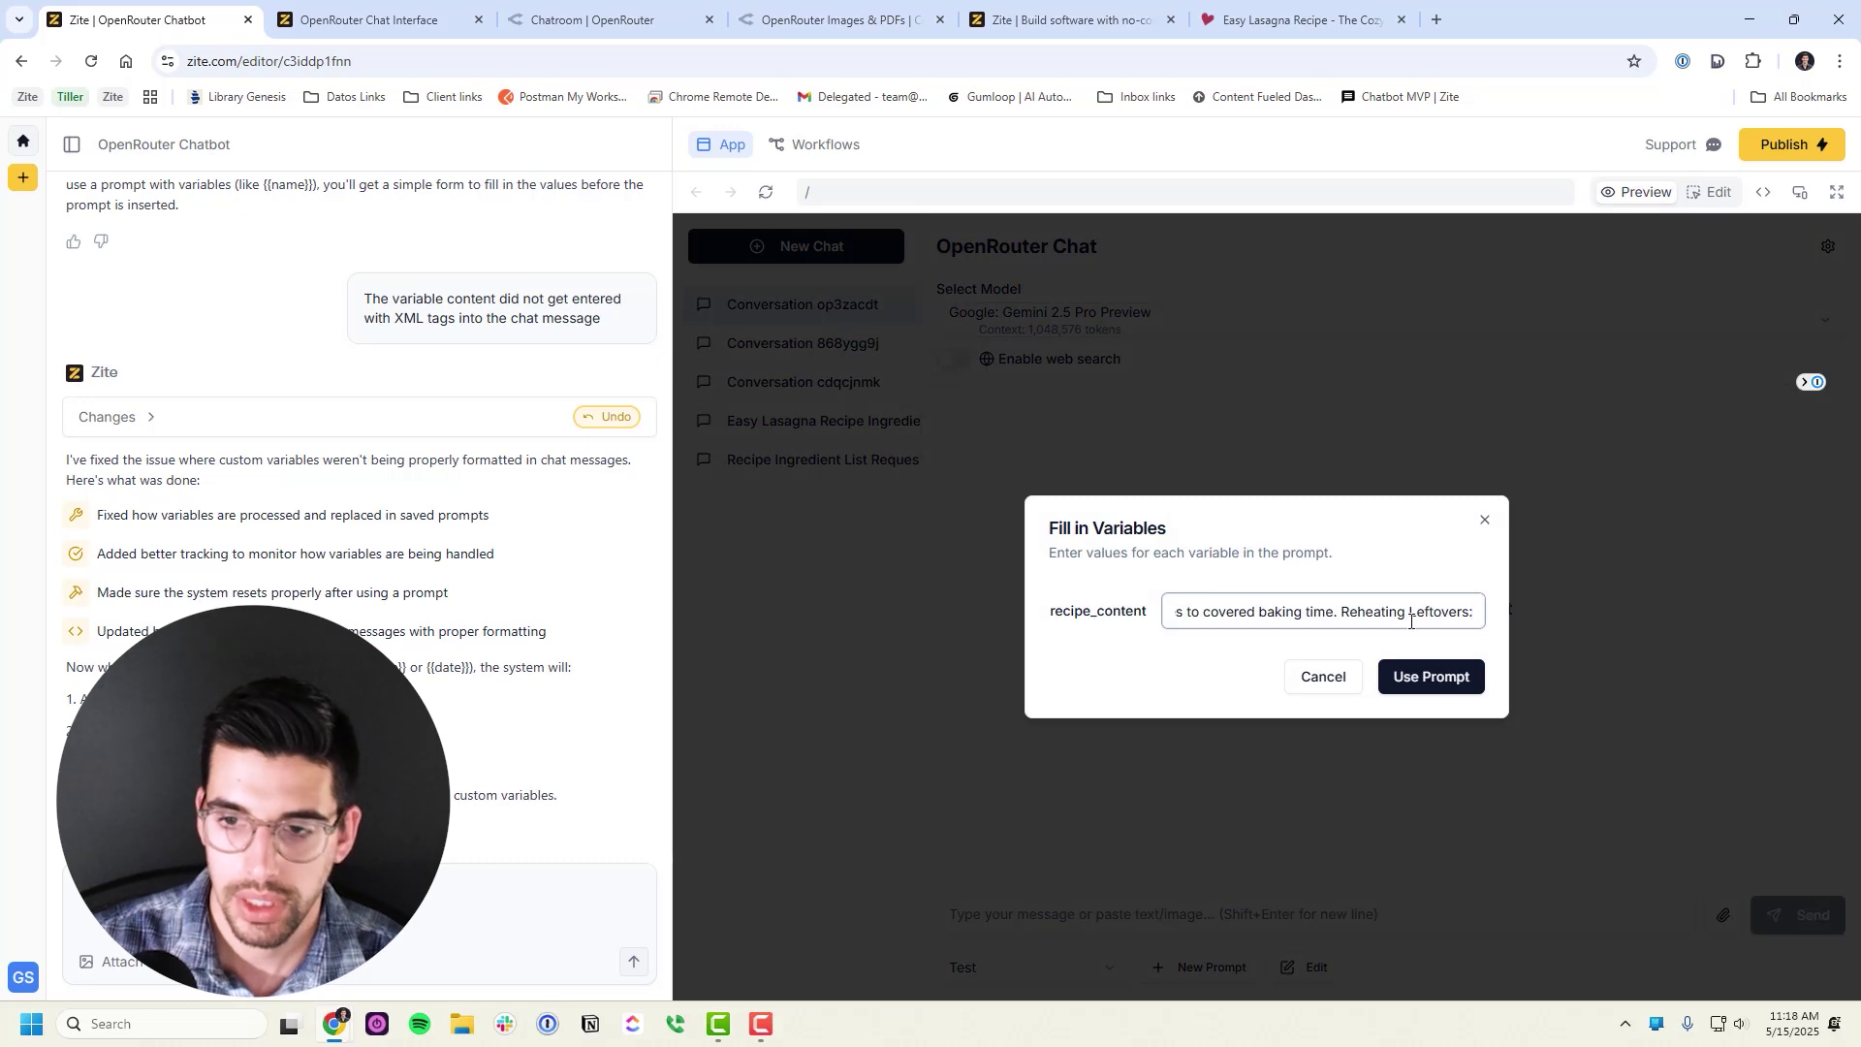
pyautogui.click(1444, 684)
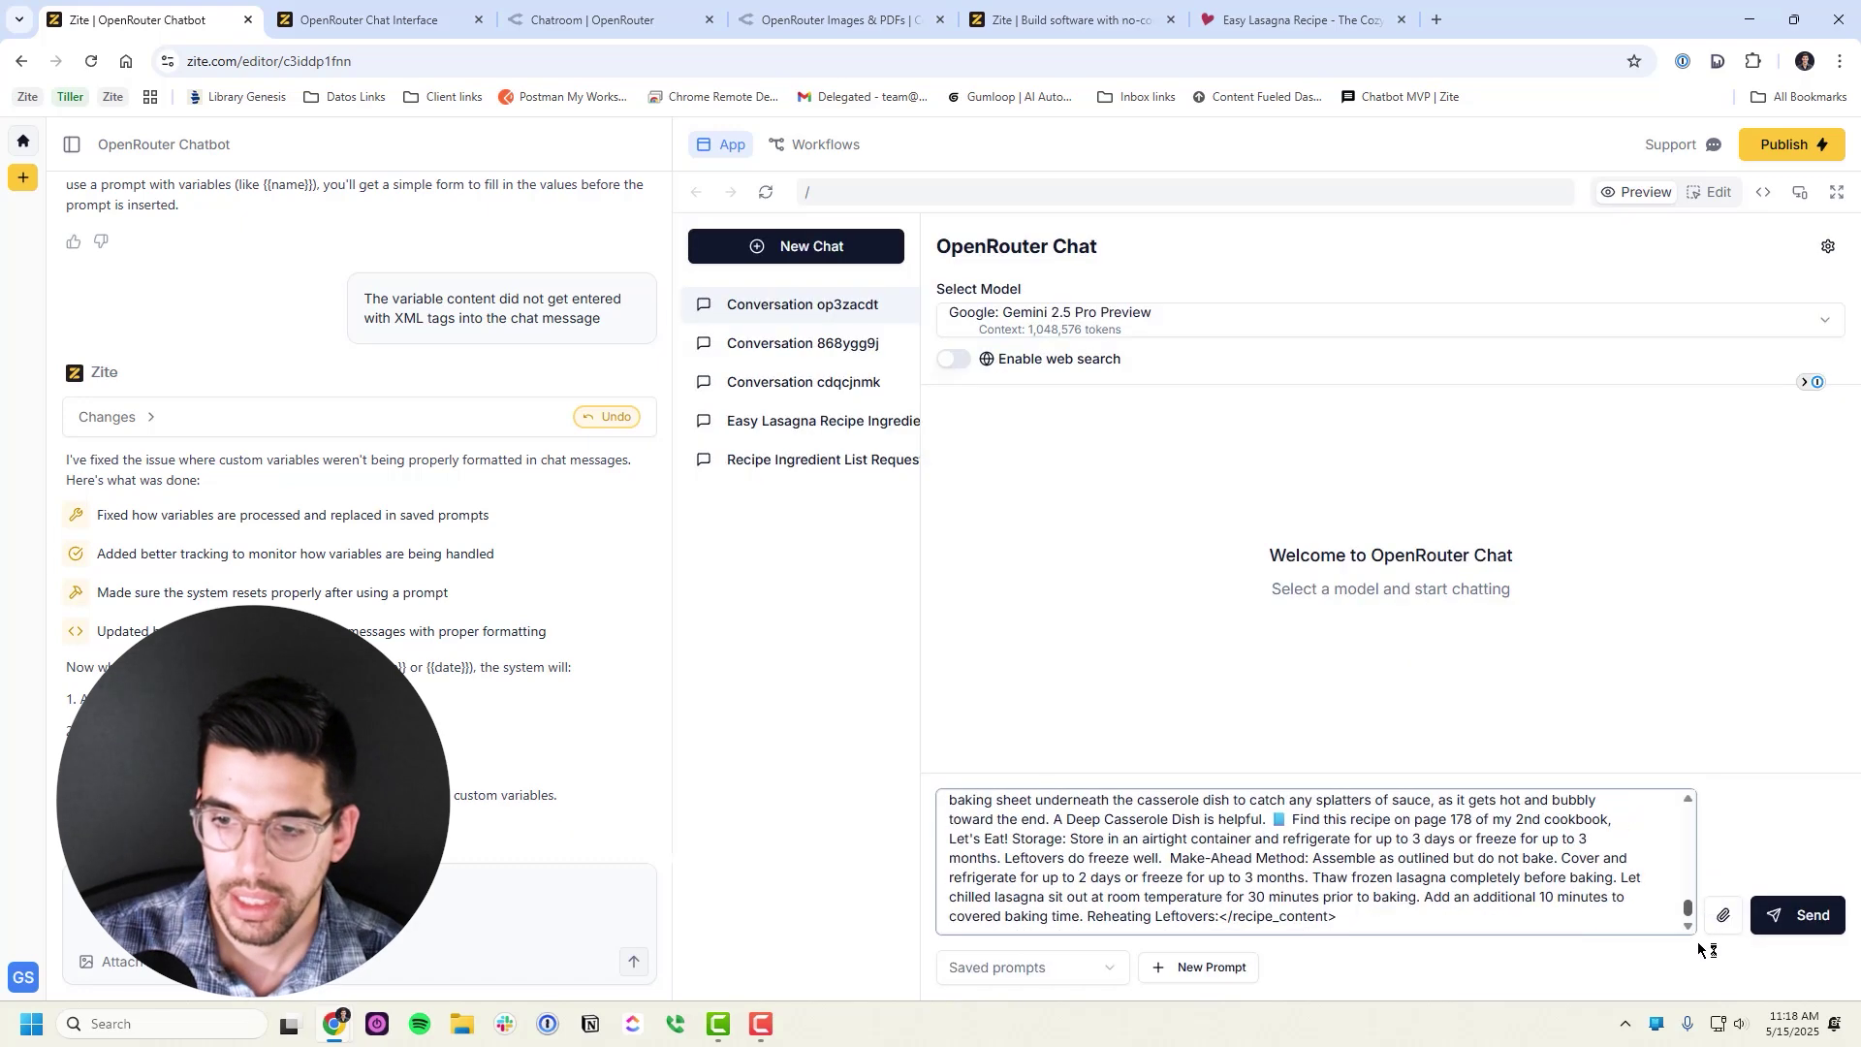
pyautogui.press('Return')
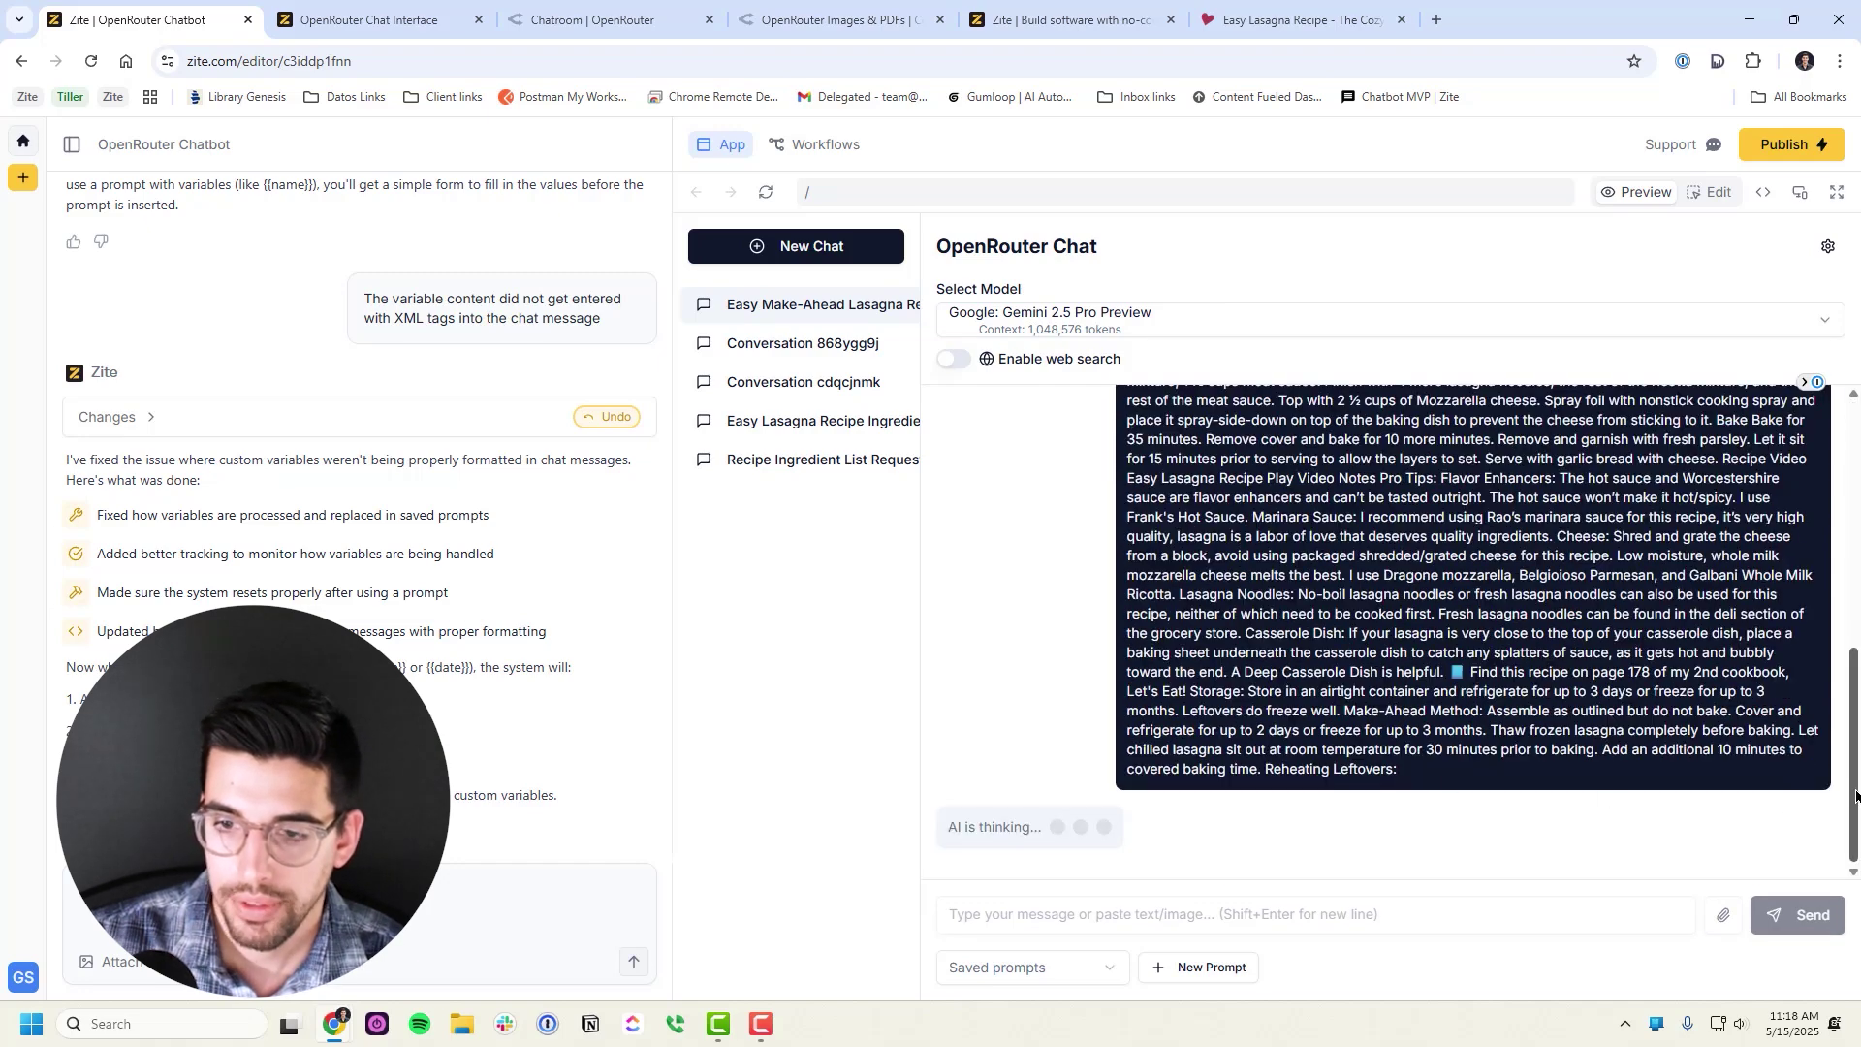
# Review the formatted reply, then pick the Test saved prompt and cancel its empty variable form
pyautogui.moveTo(1855, 795); pyautogui.dragTo(1844, 549)
pyautogui.scroll(4, 1538, 776)
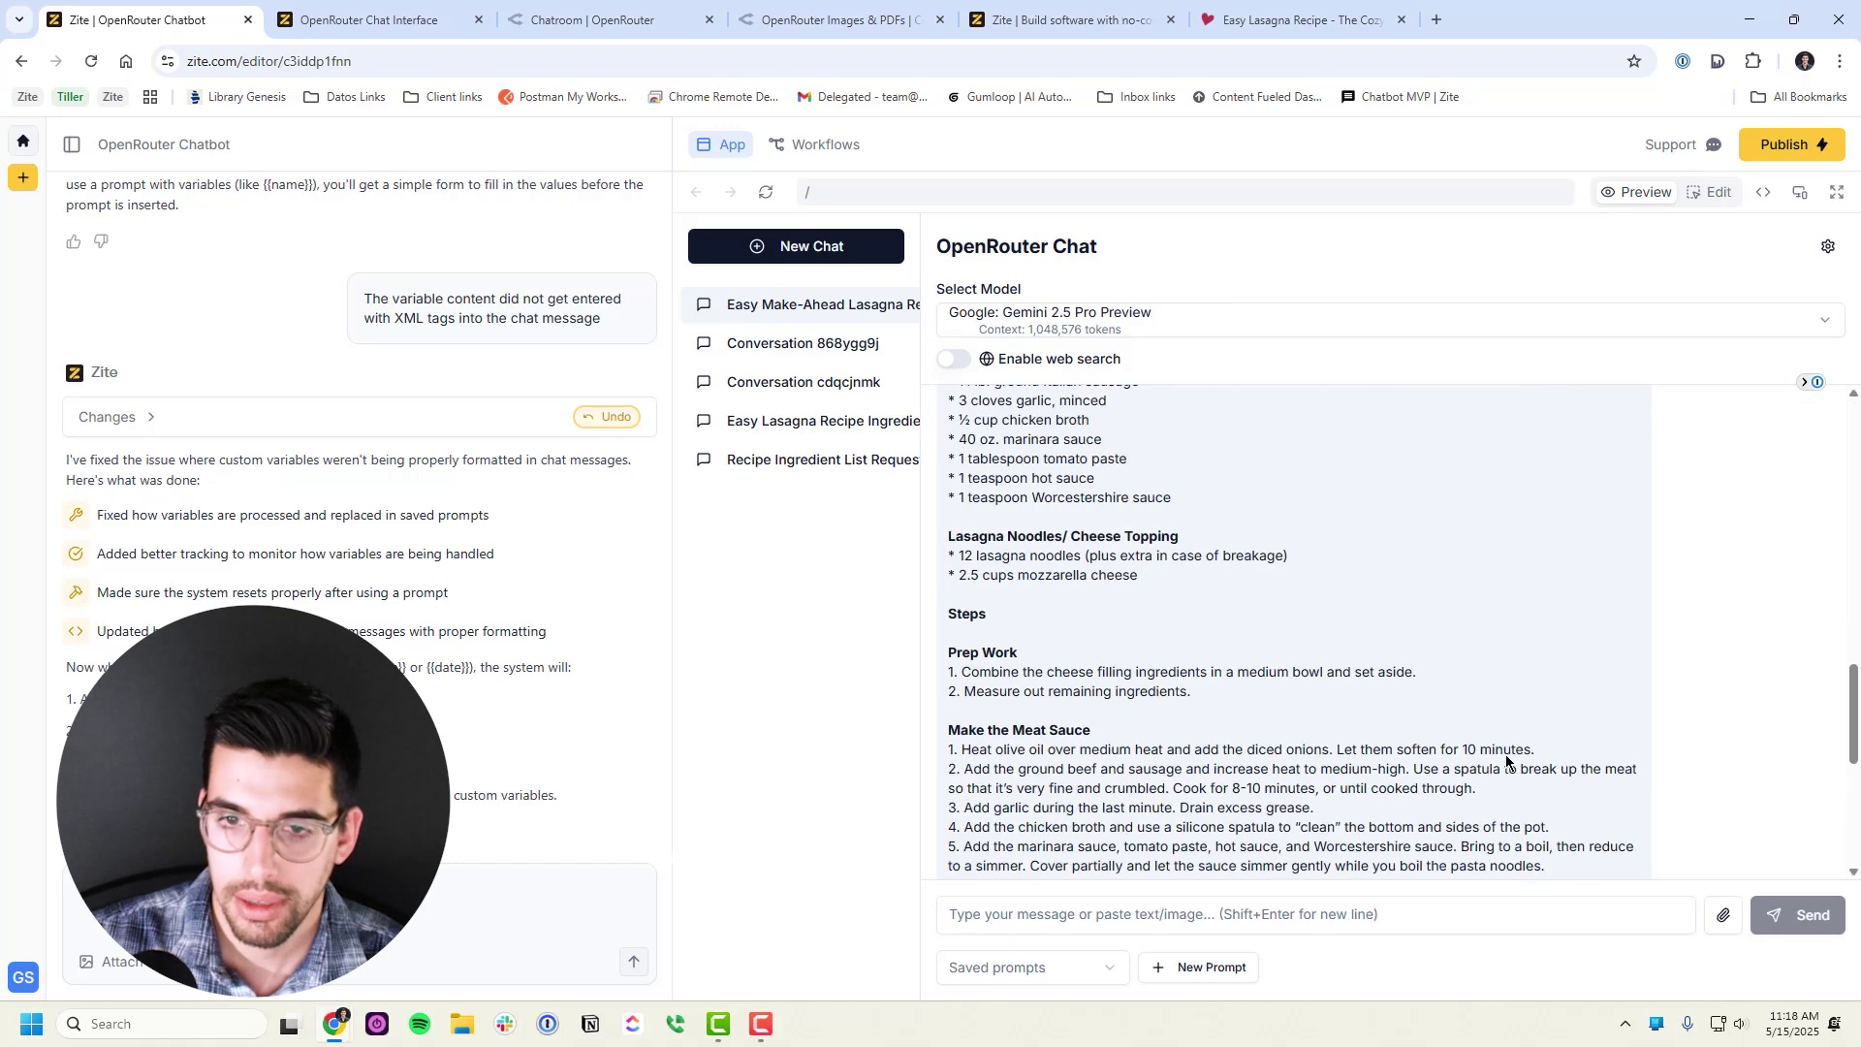
pyautogui.click(1042, 961)
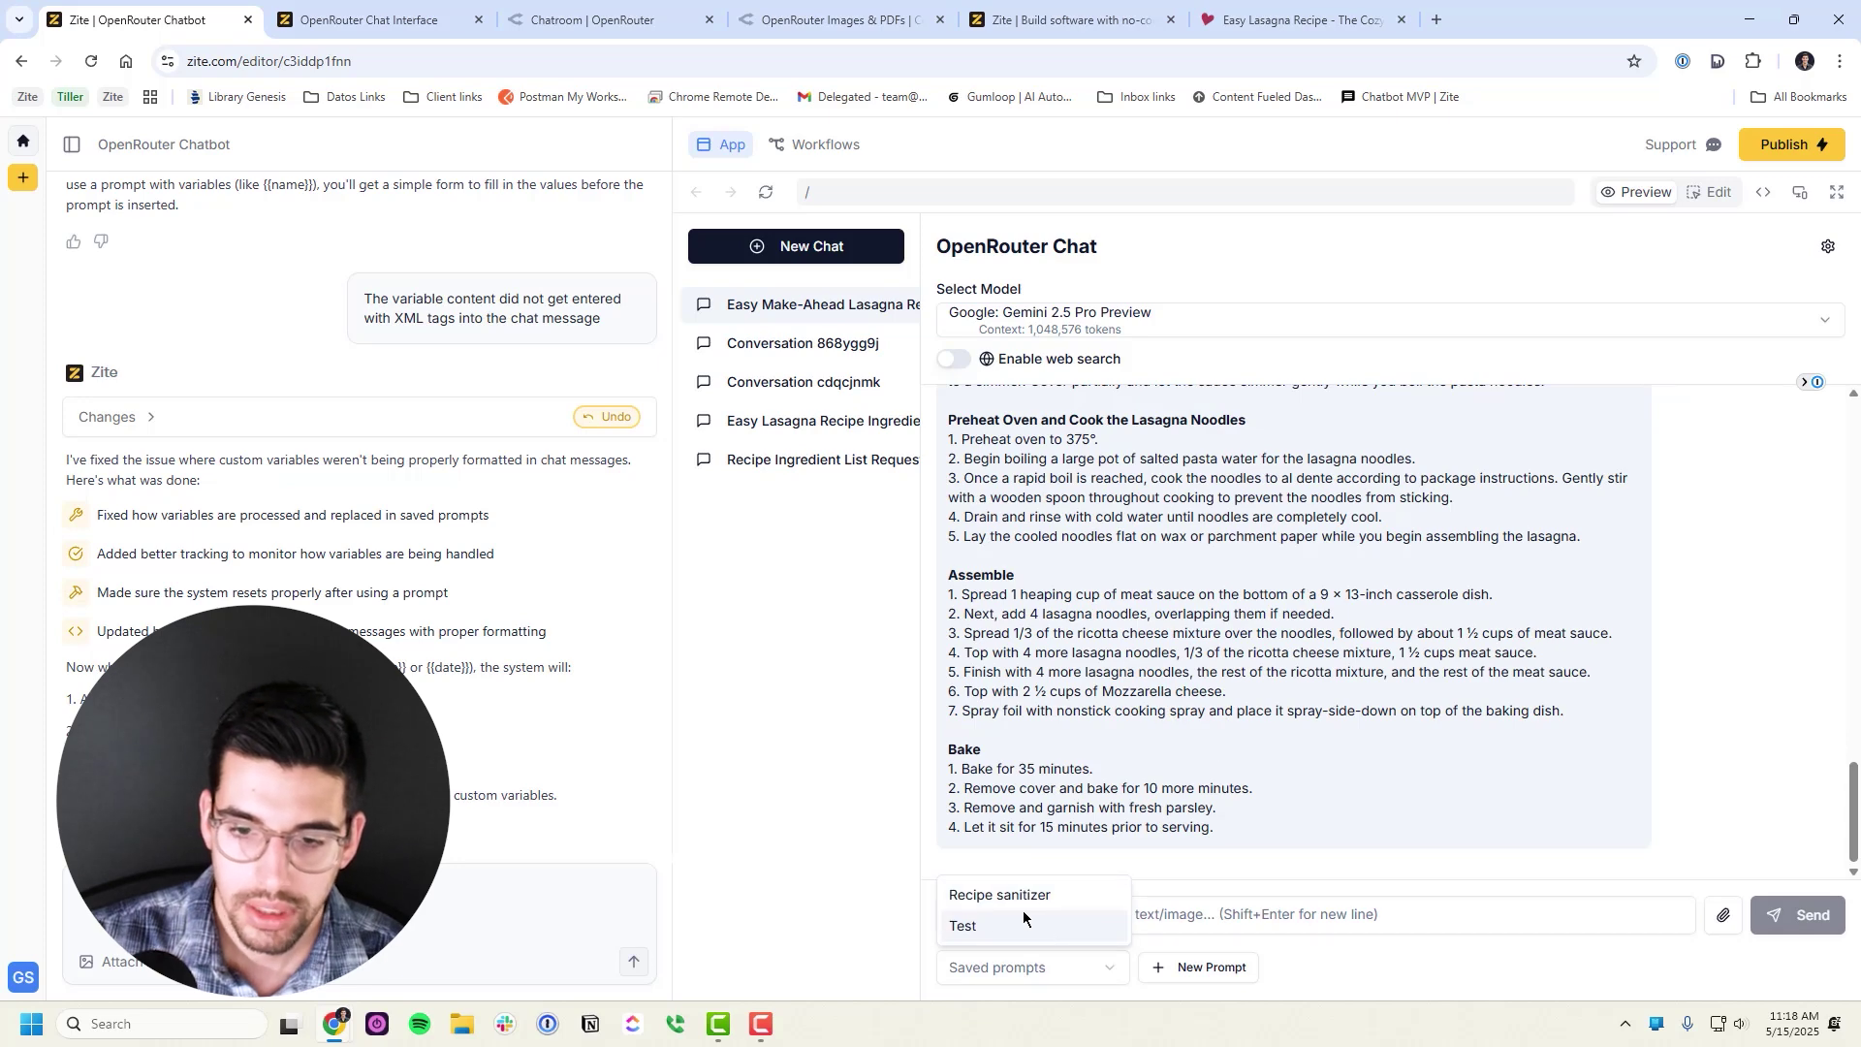
pyautogui.click(1027, 931)
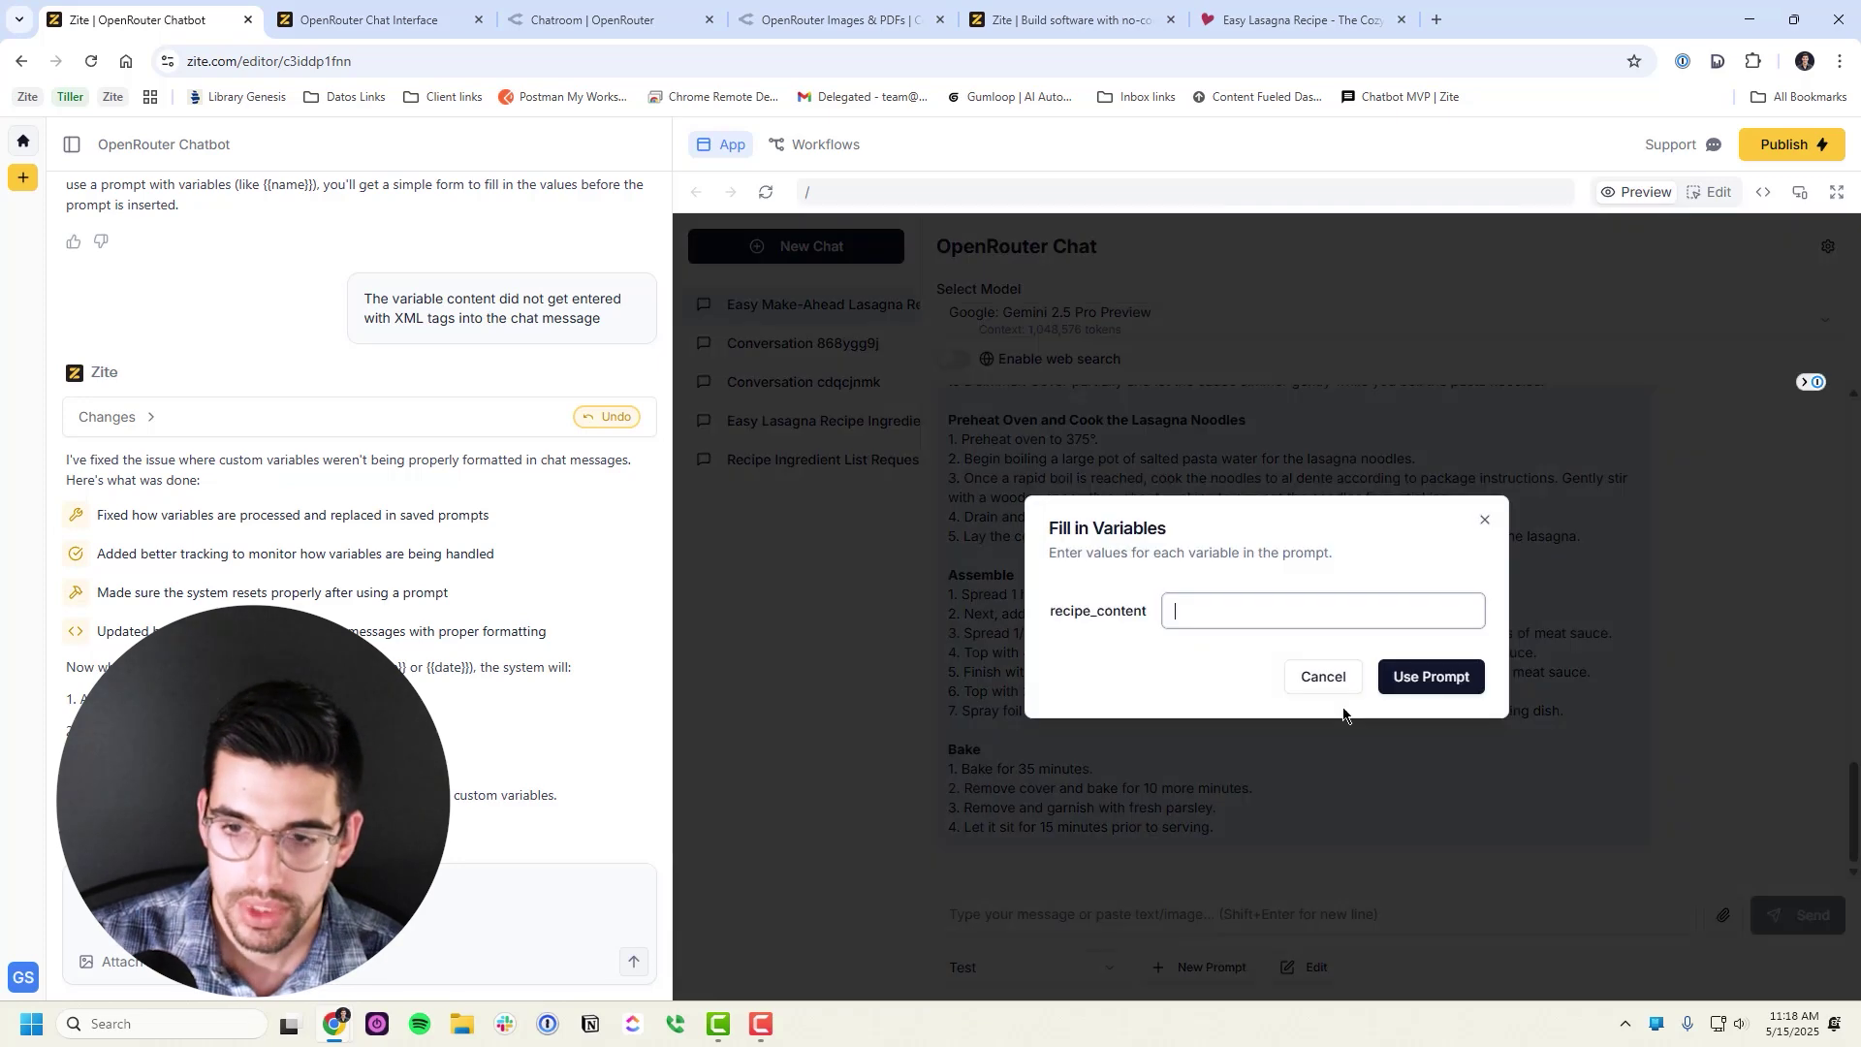
pyautogui.click(1334, 683)
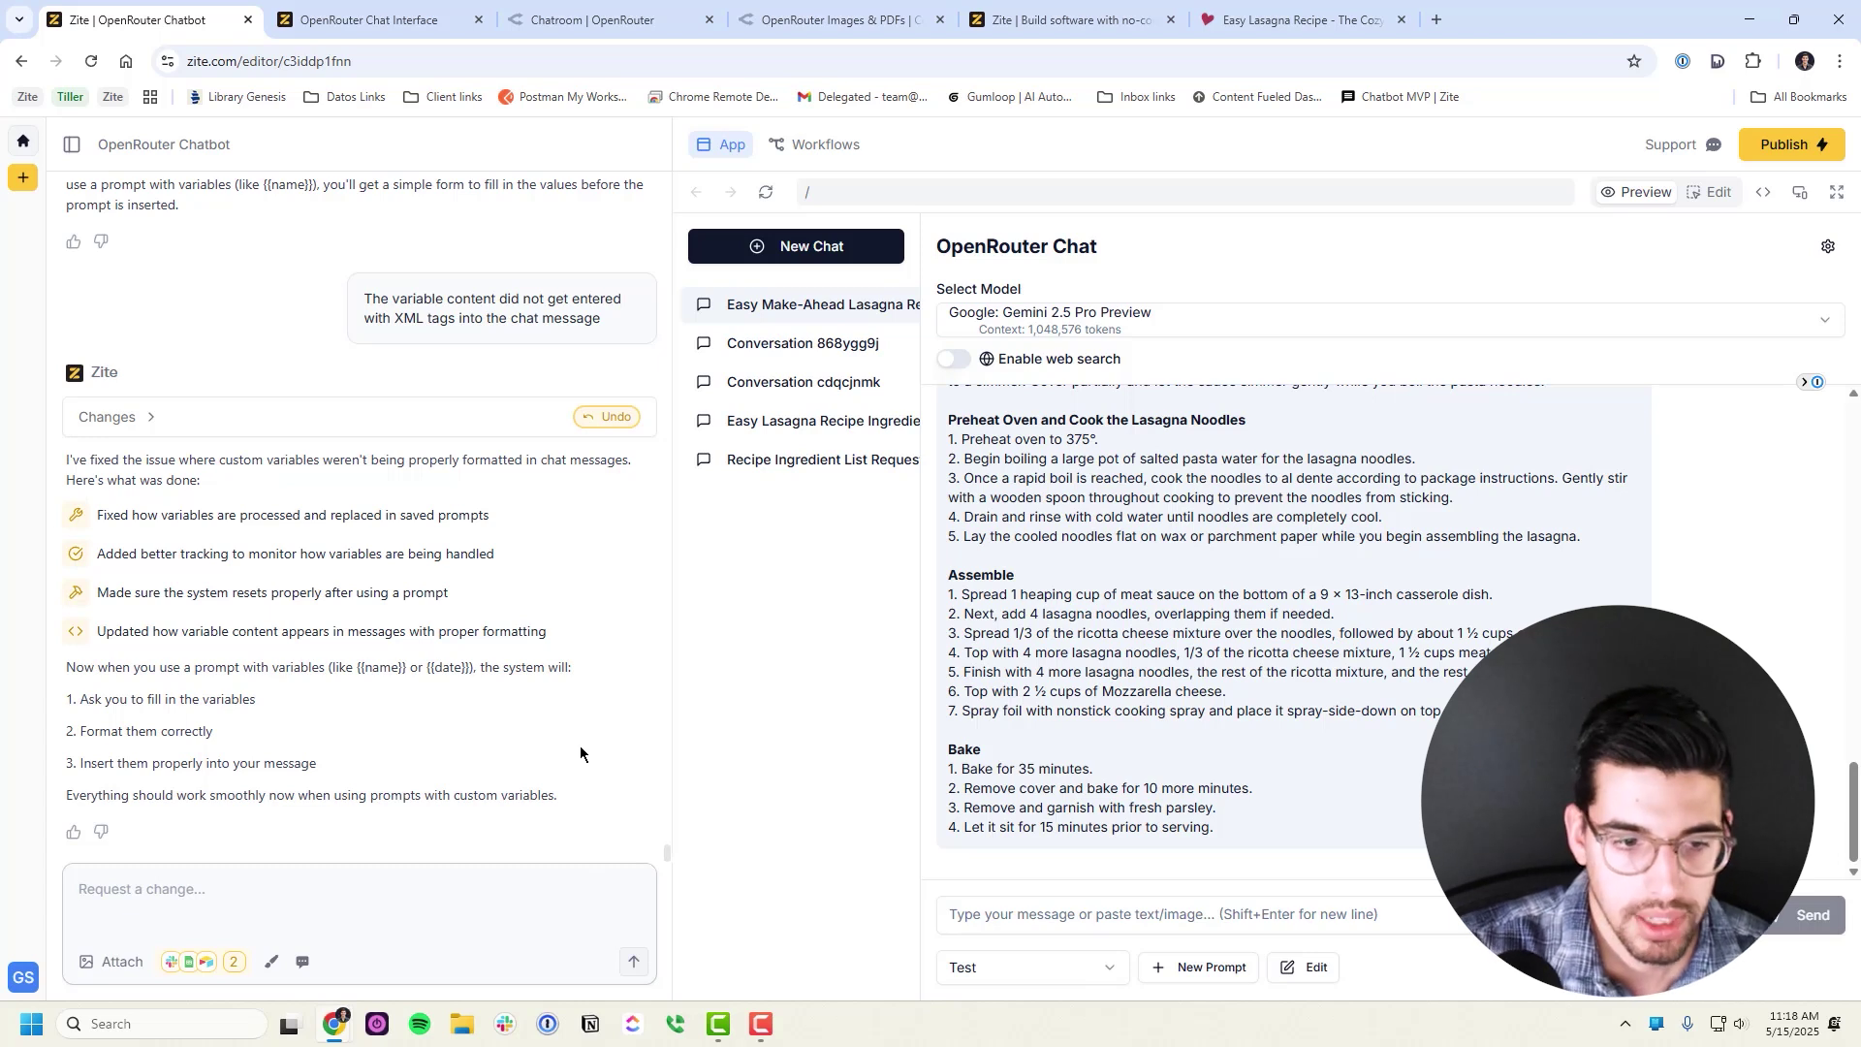
# Write a request saying there's no way to bring up prompt options and insert them into the message
pyautogui.write("There's currently no")
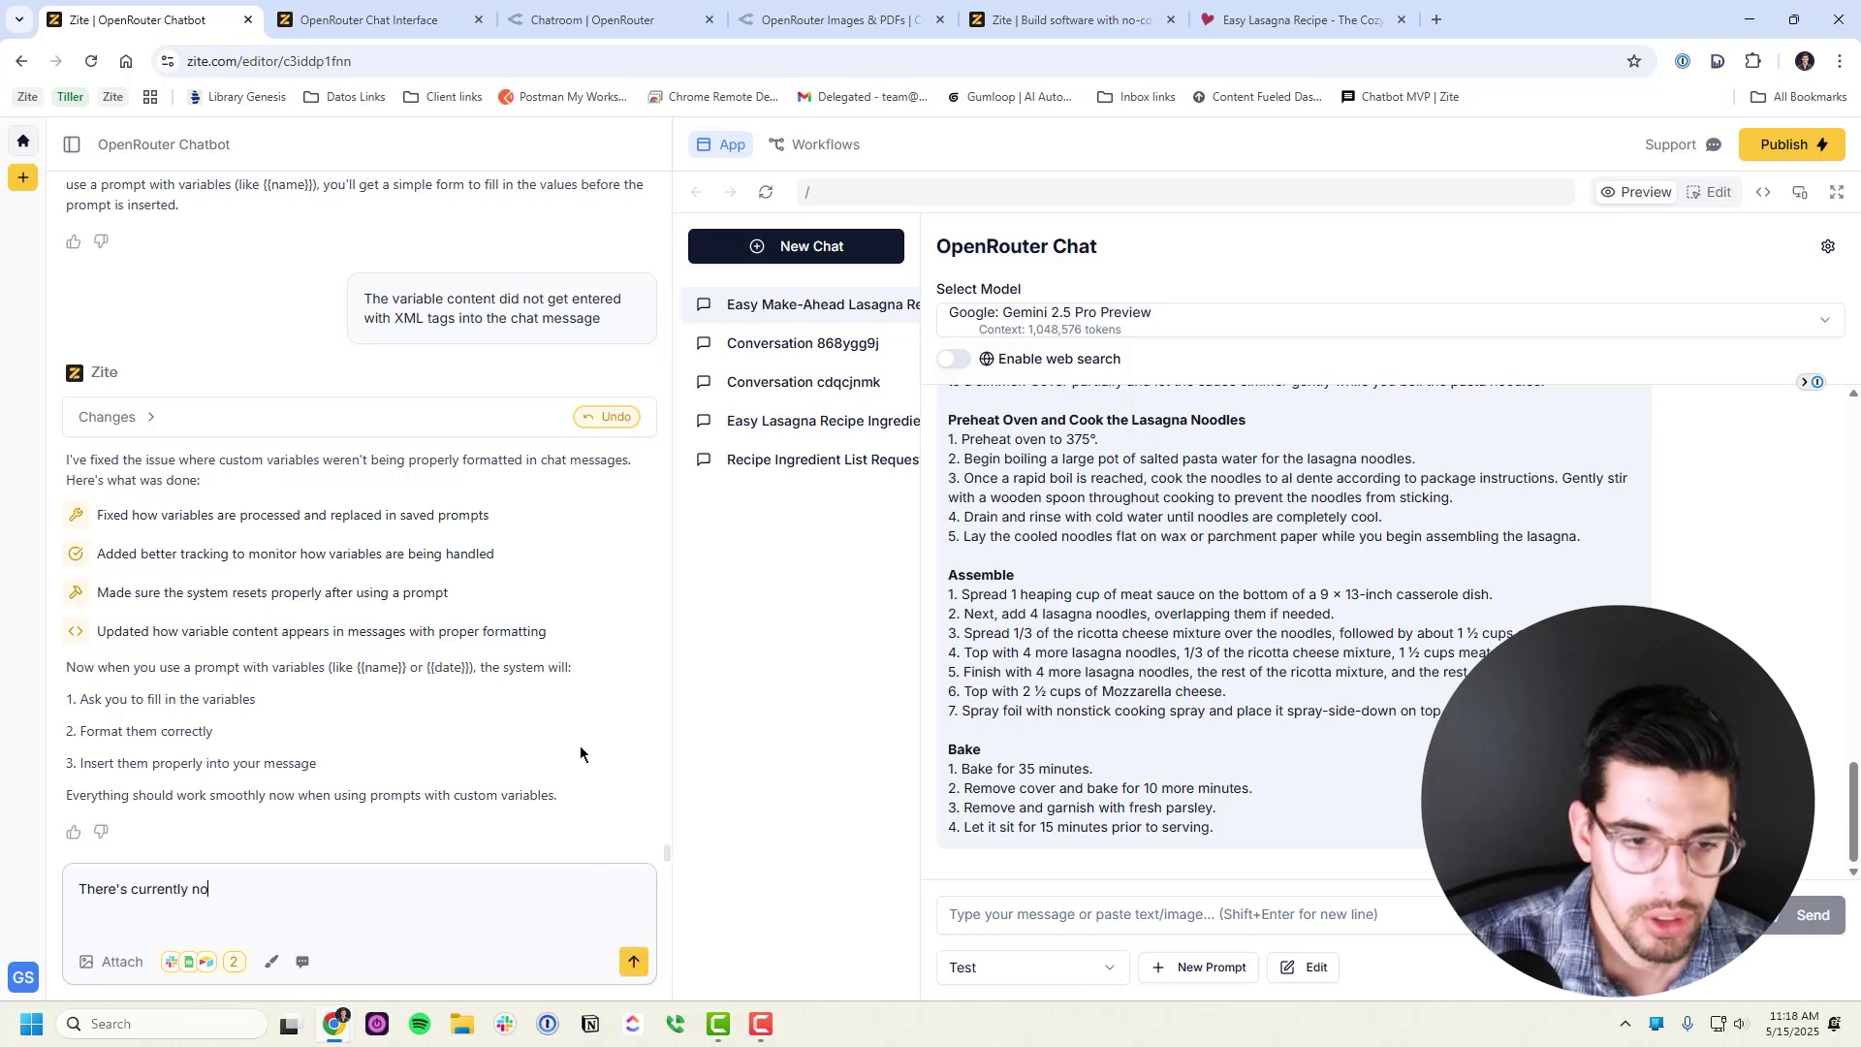
pyautogui.write(' way to bring up t')
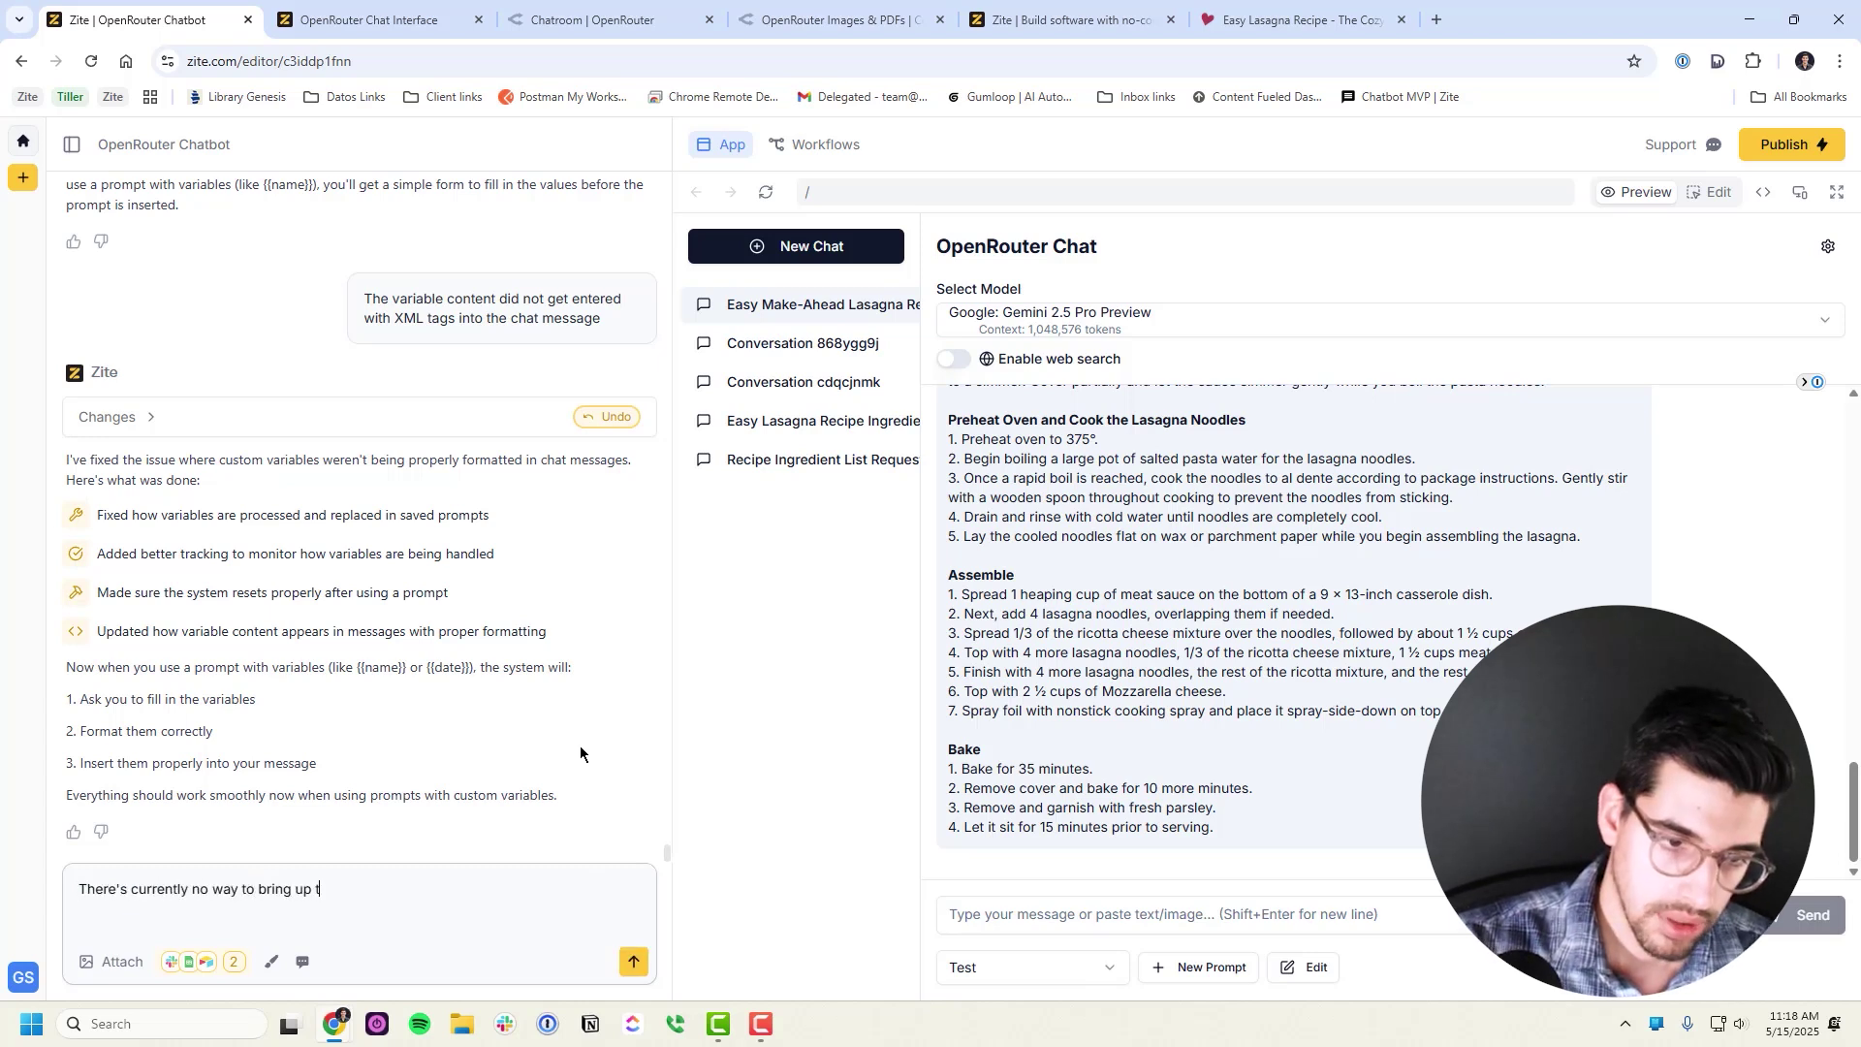
pyautogui.write('he prompt options a')
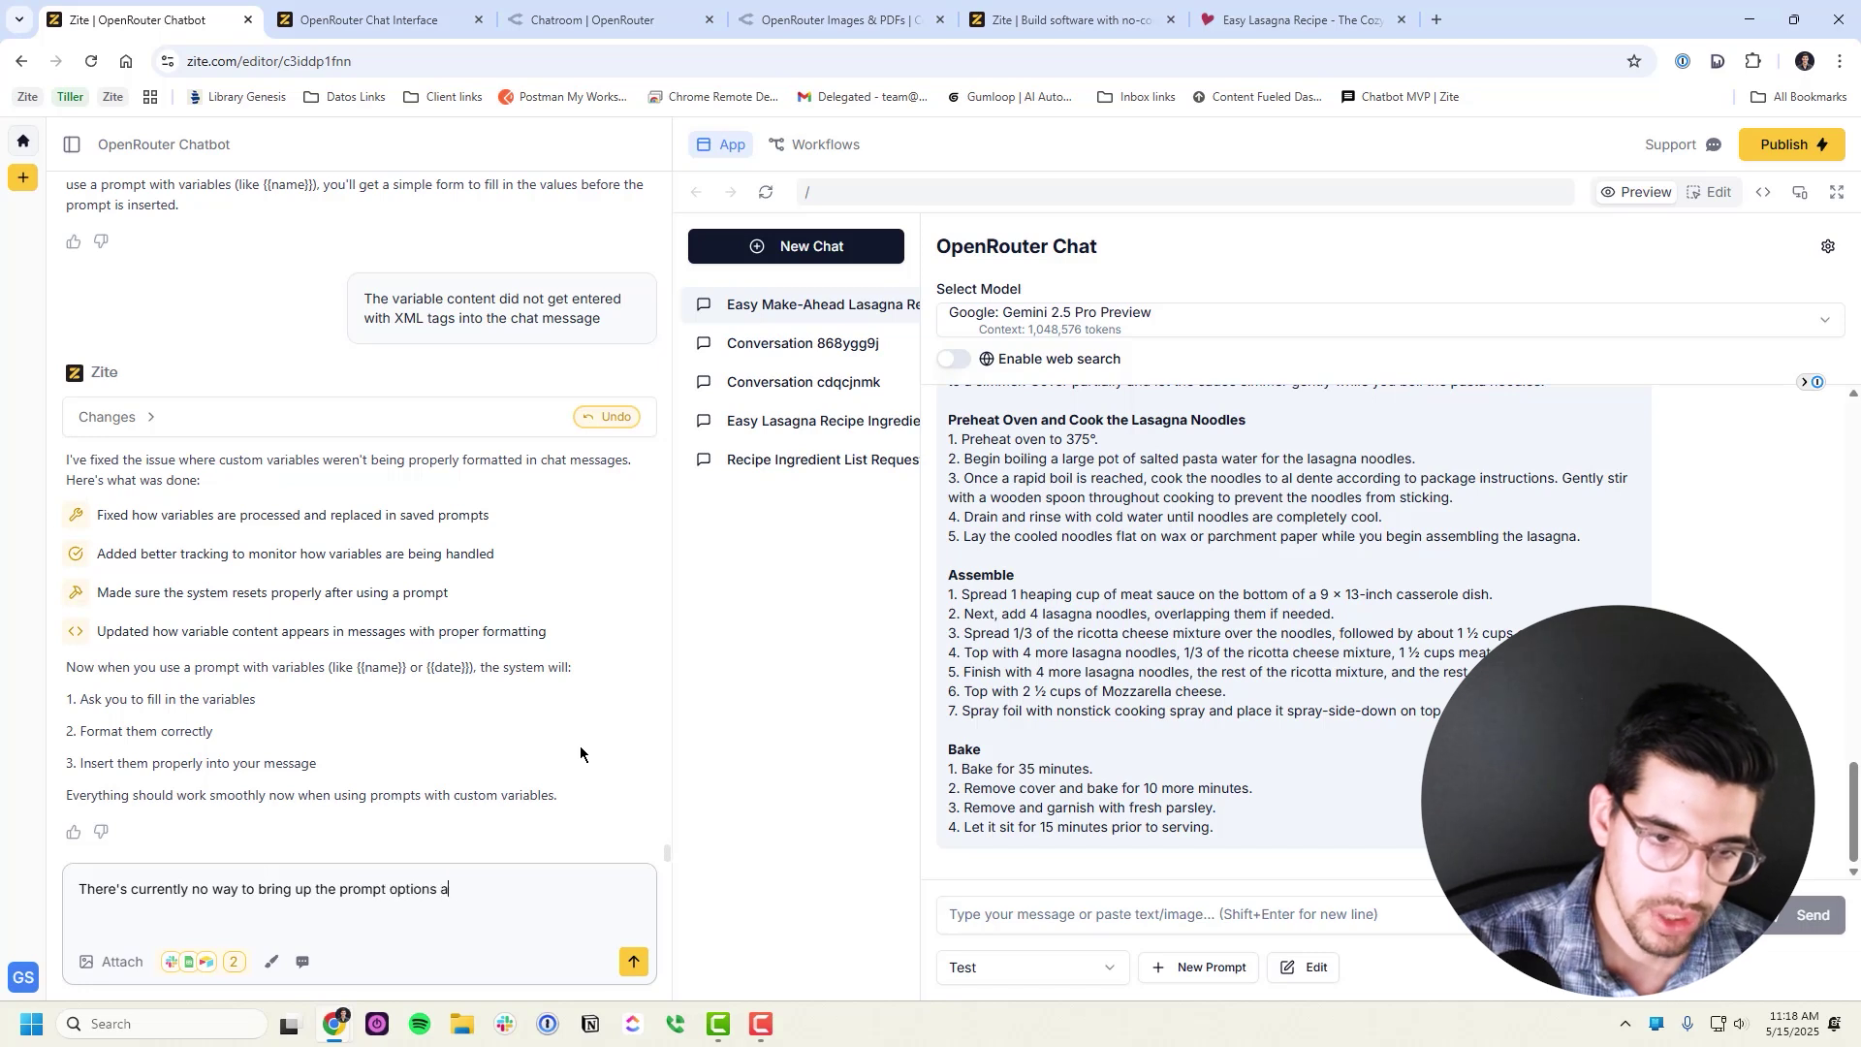
pyautogui.write('nd insert into the mes')
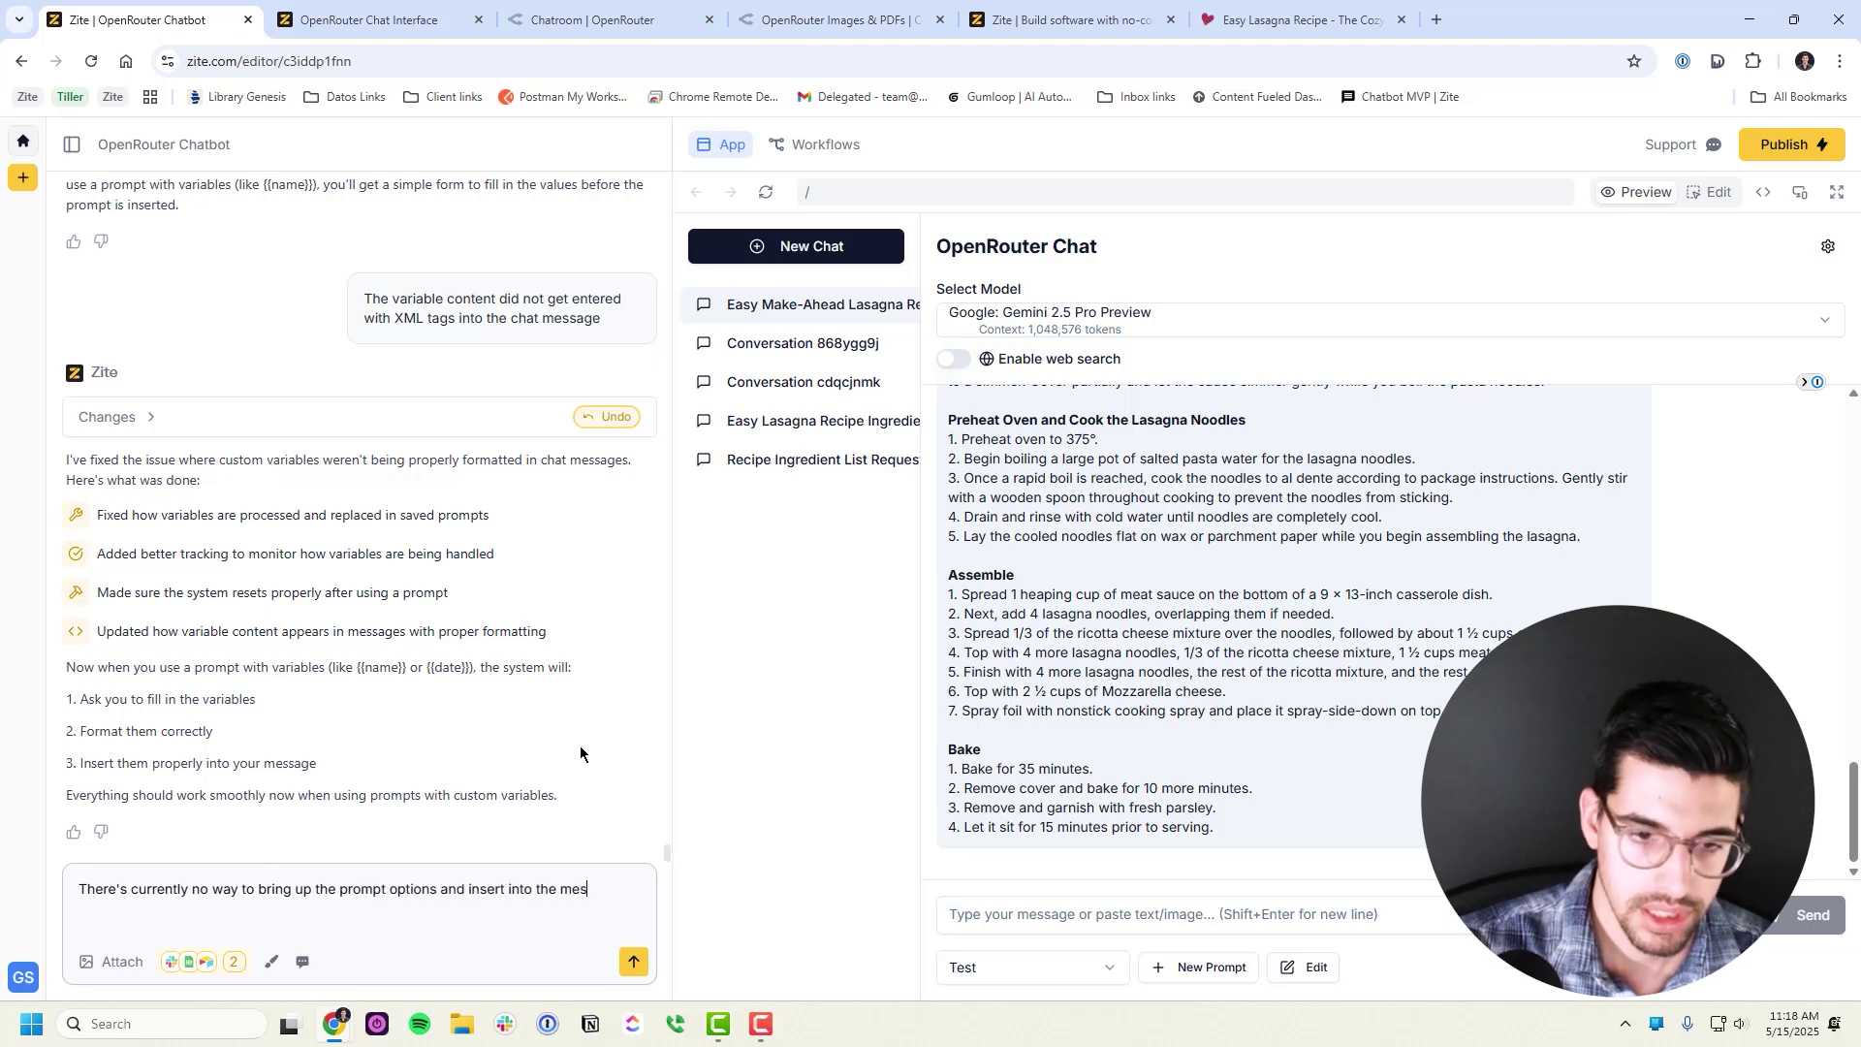
pyautogui.write("sage box if you've alread")
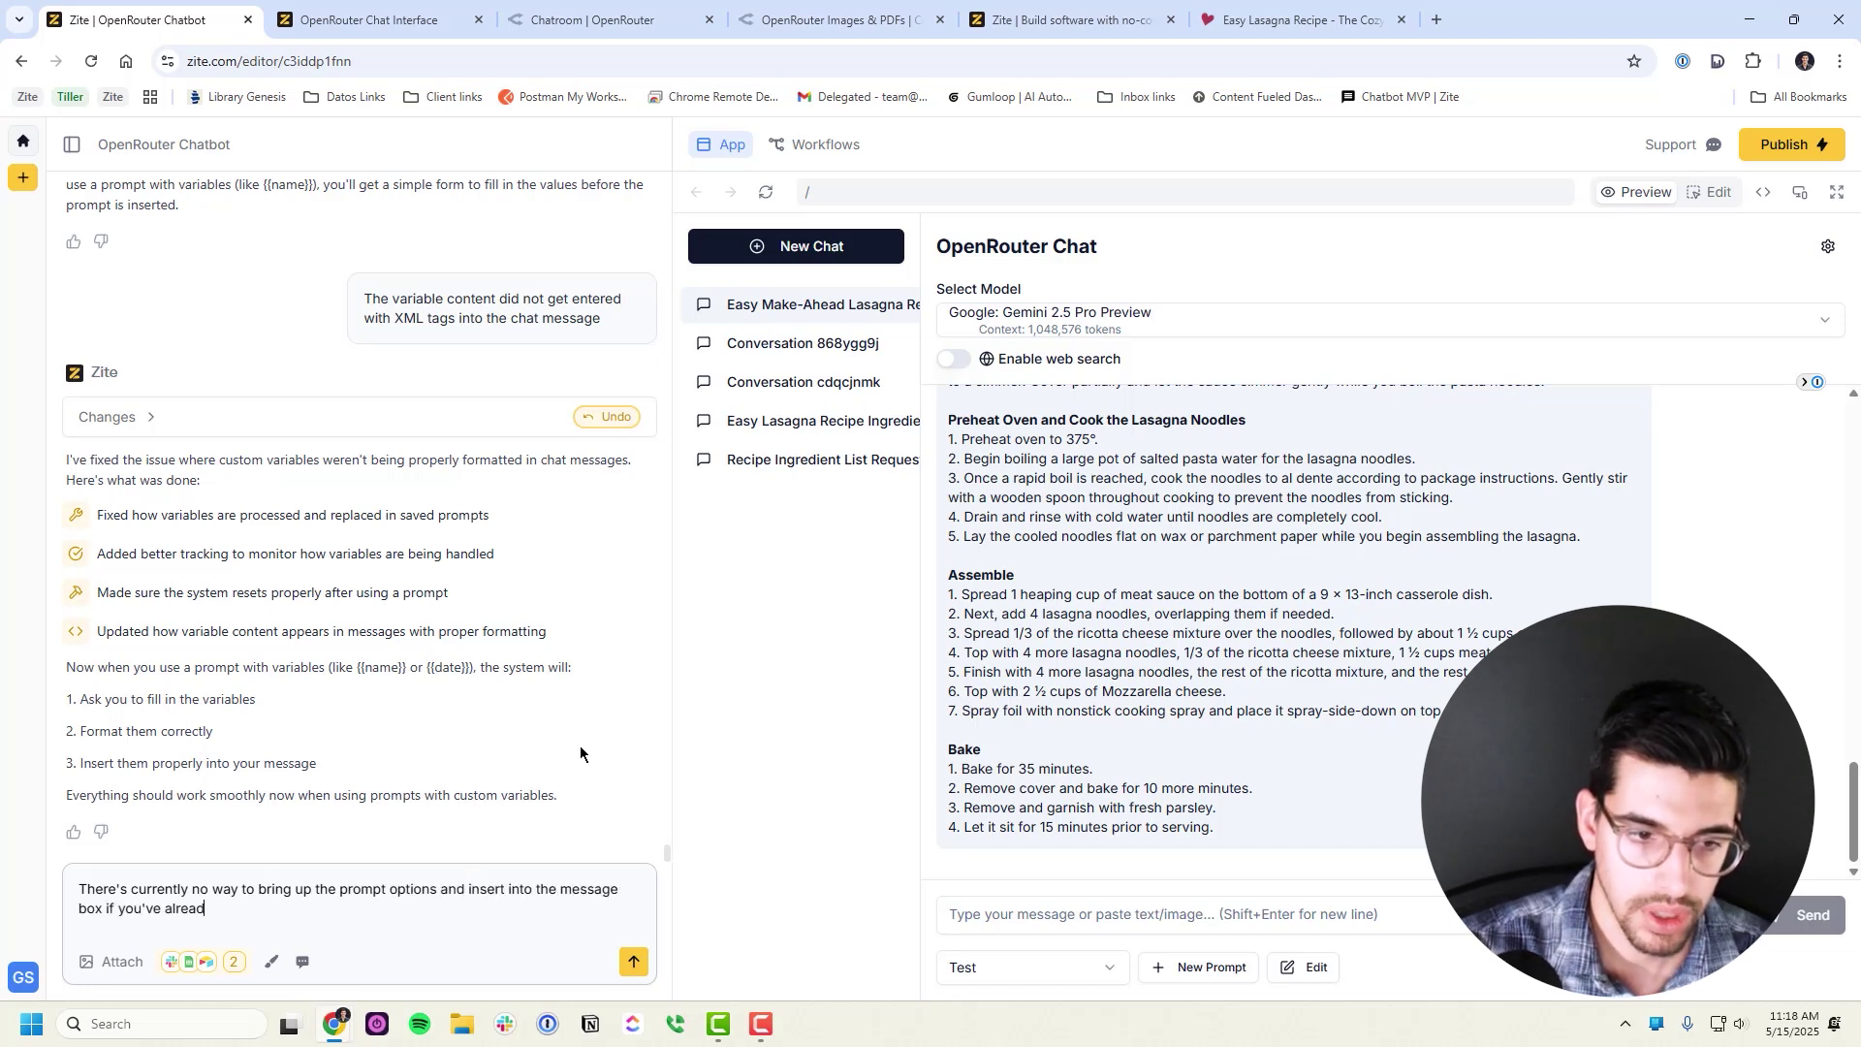
pyautogui.write('y selected that saved promp')
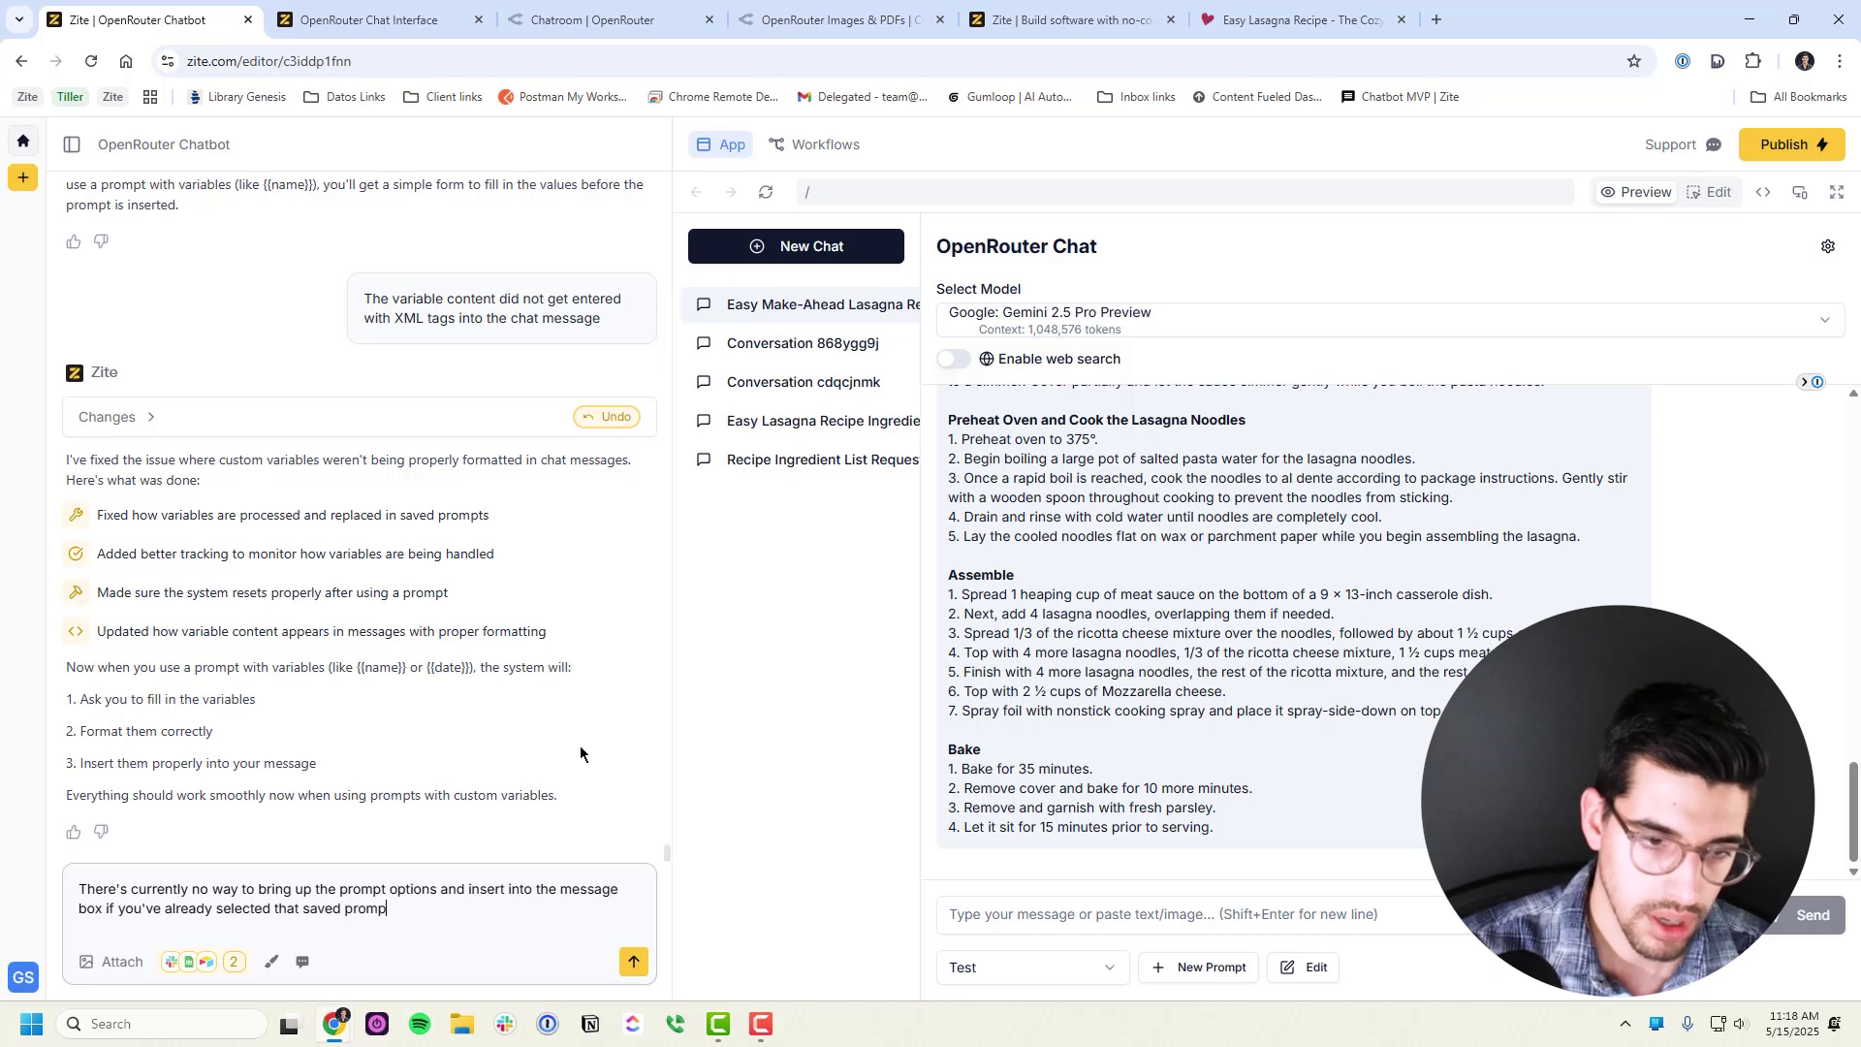
pyautogui.write('t. There needs to be a ')
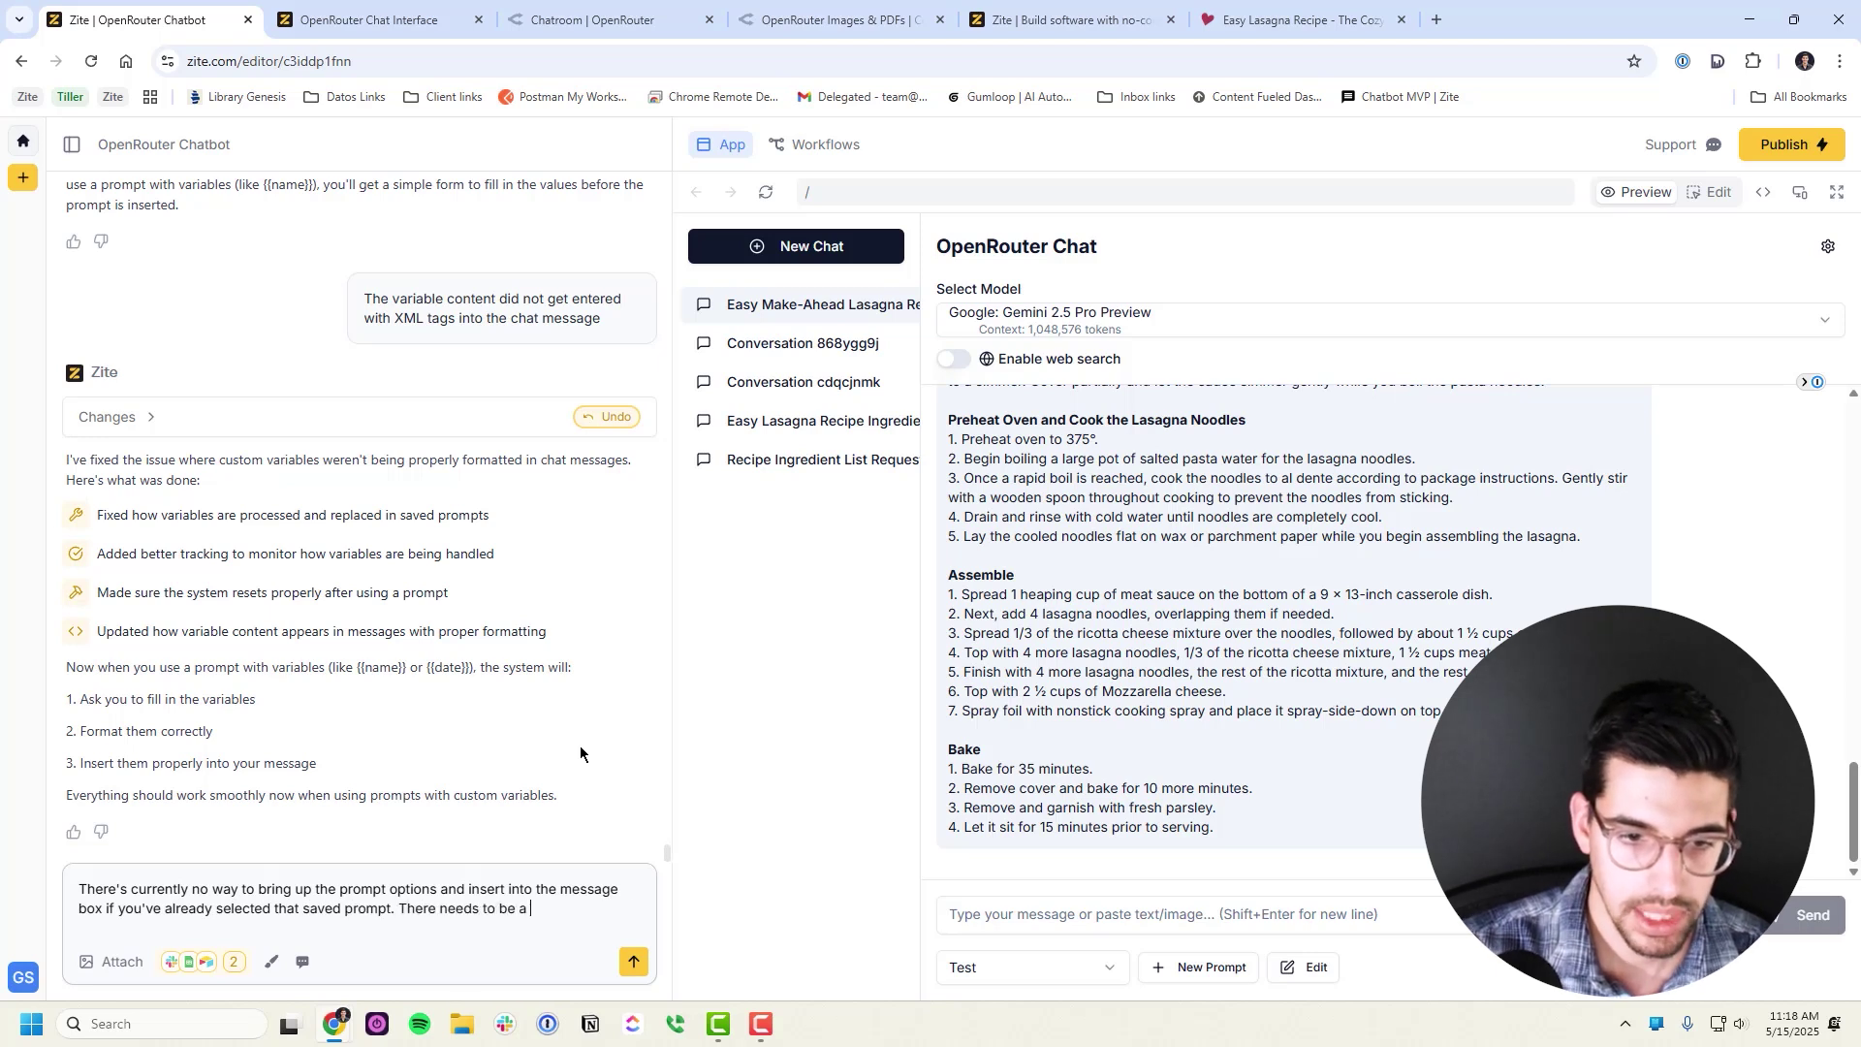
pyautogui.write('button to pull it up')
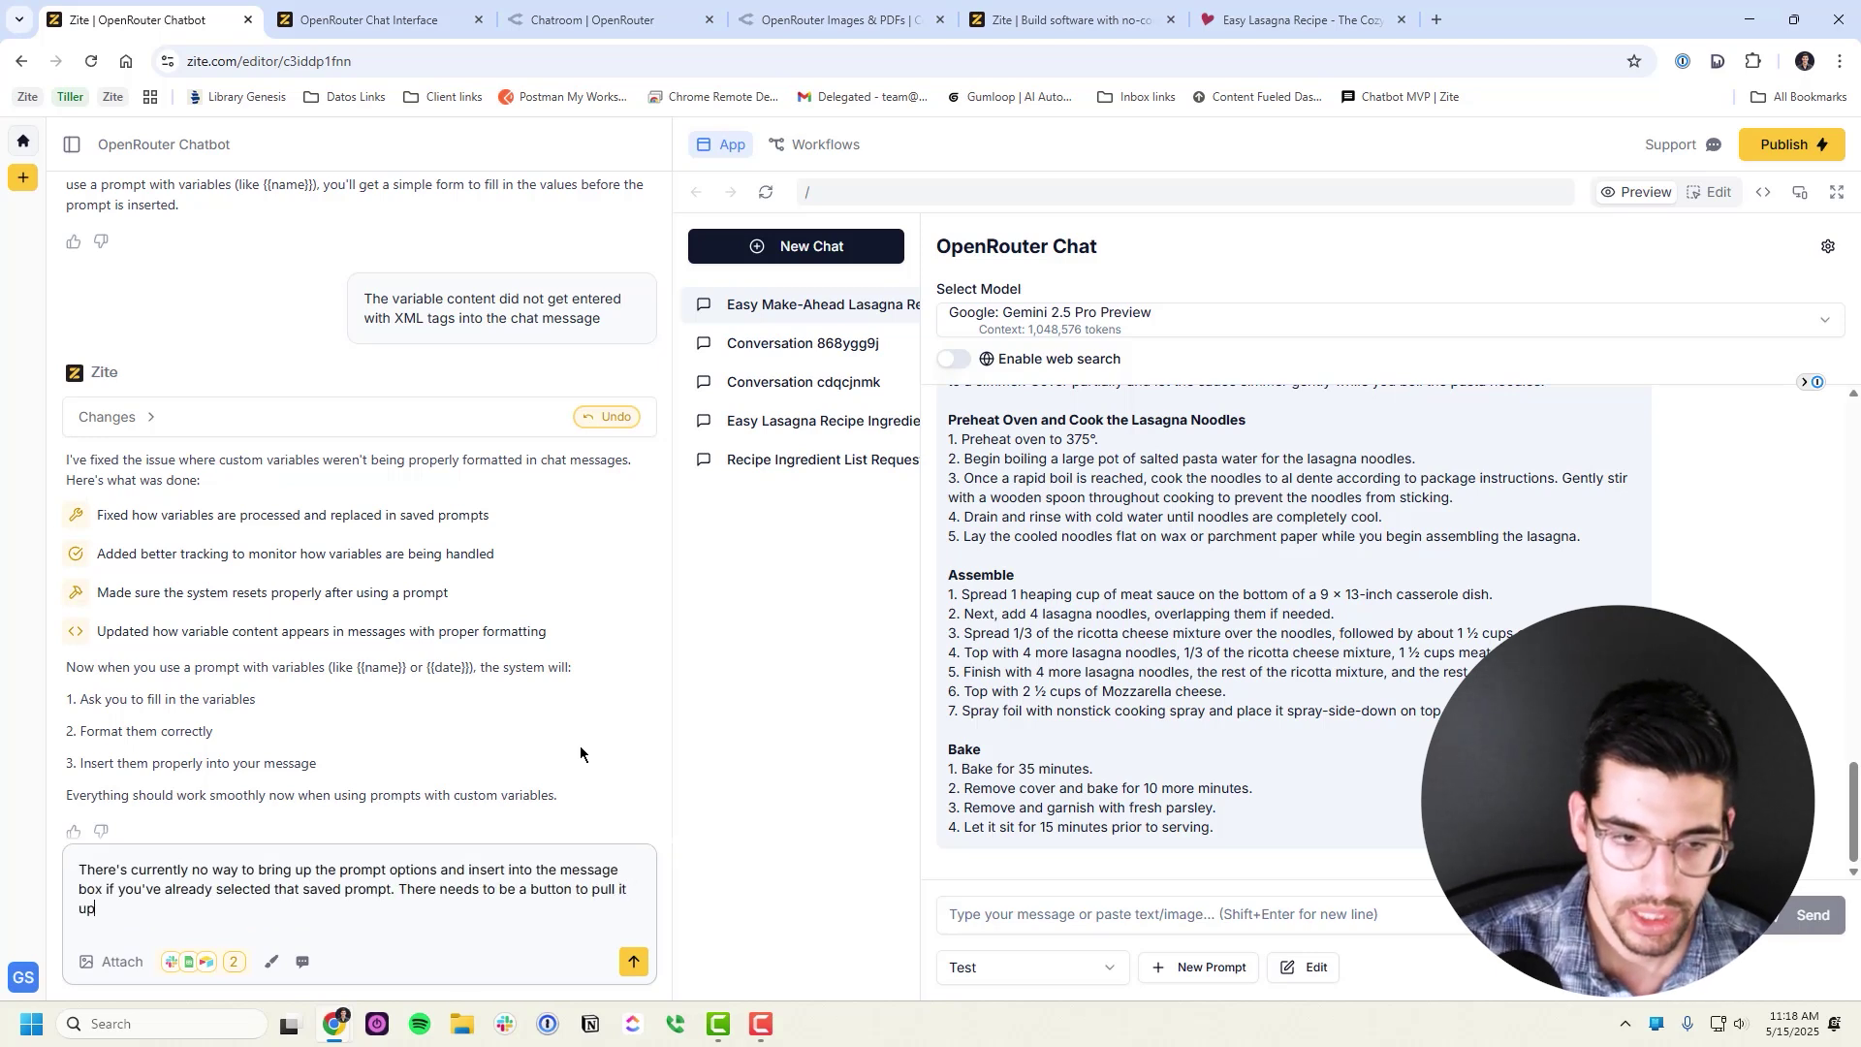
# Send the request asking for a button to reopen the last used saved prompt
pyautogui.click(630, 962)
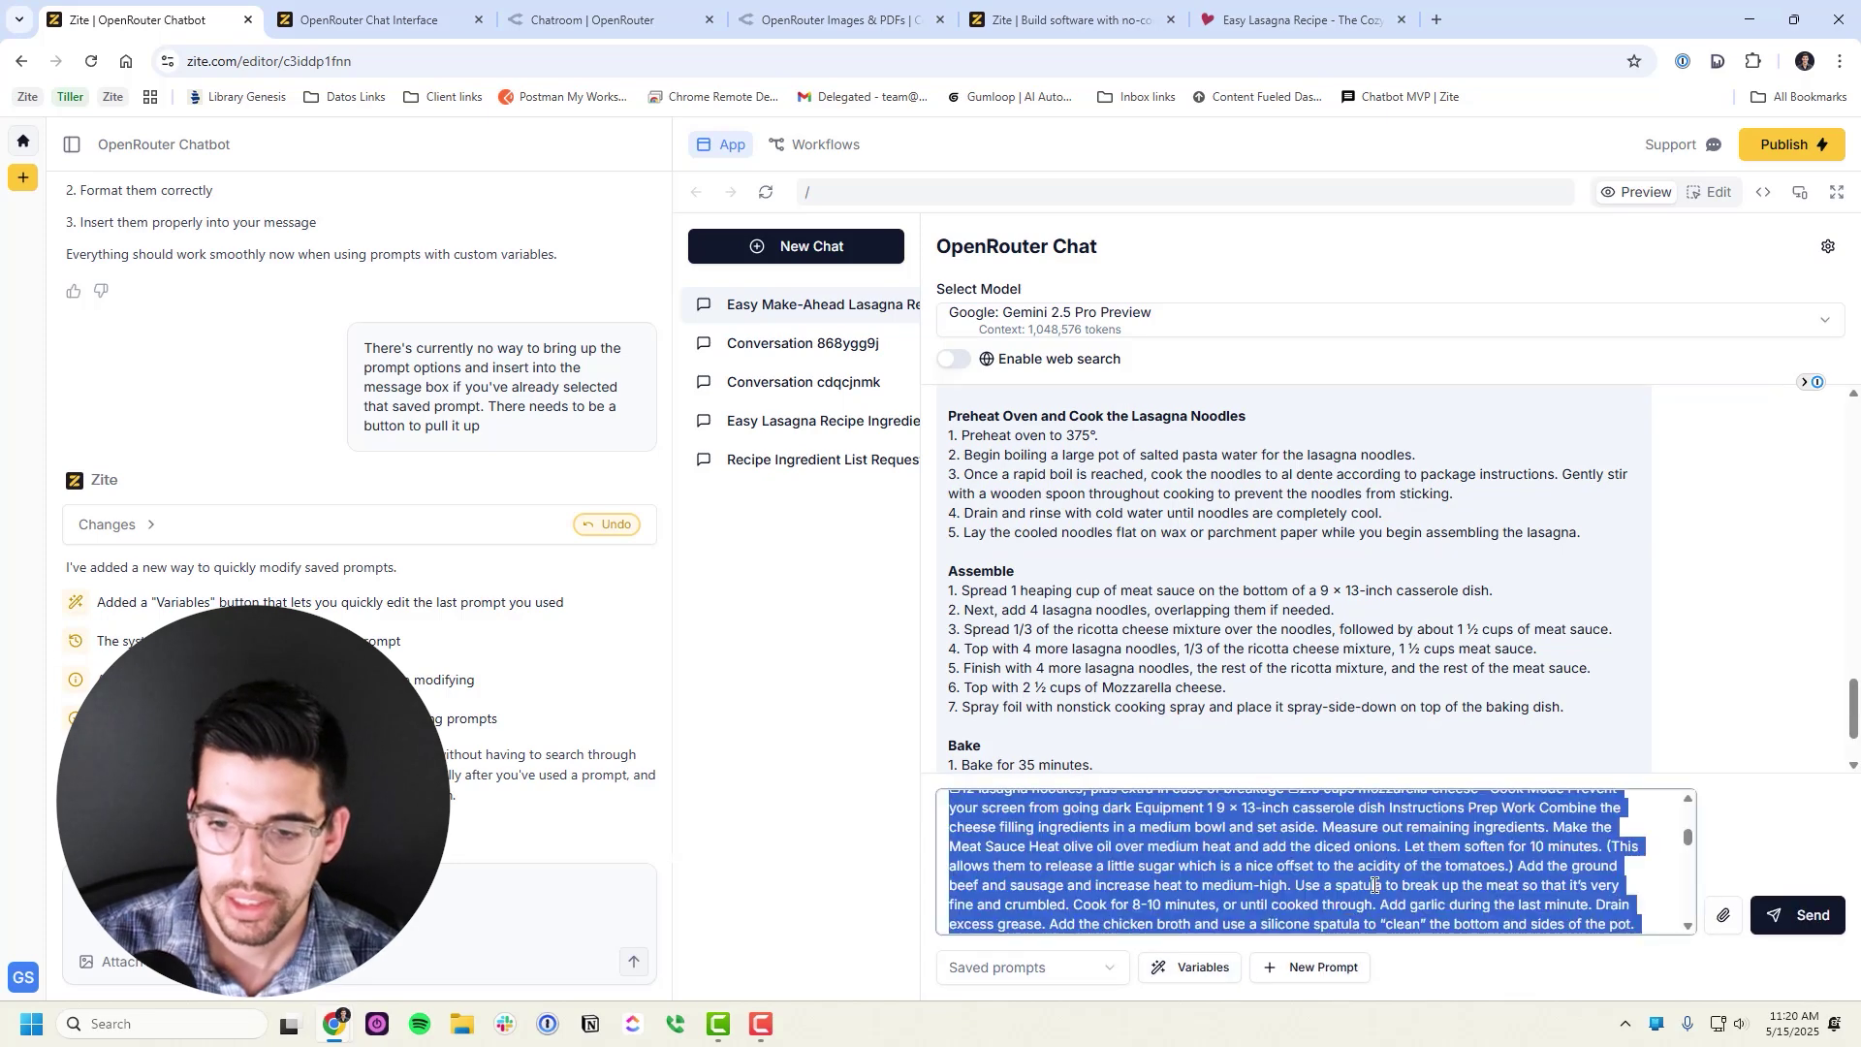
# Reopen the recipe prompt via Variables, reinsert it into the message, then clear the message box
pyautogui.click(1202, 967)
pyautogui.click(1439, 676)
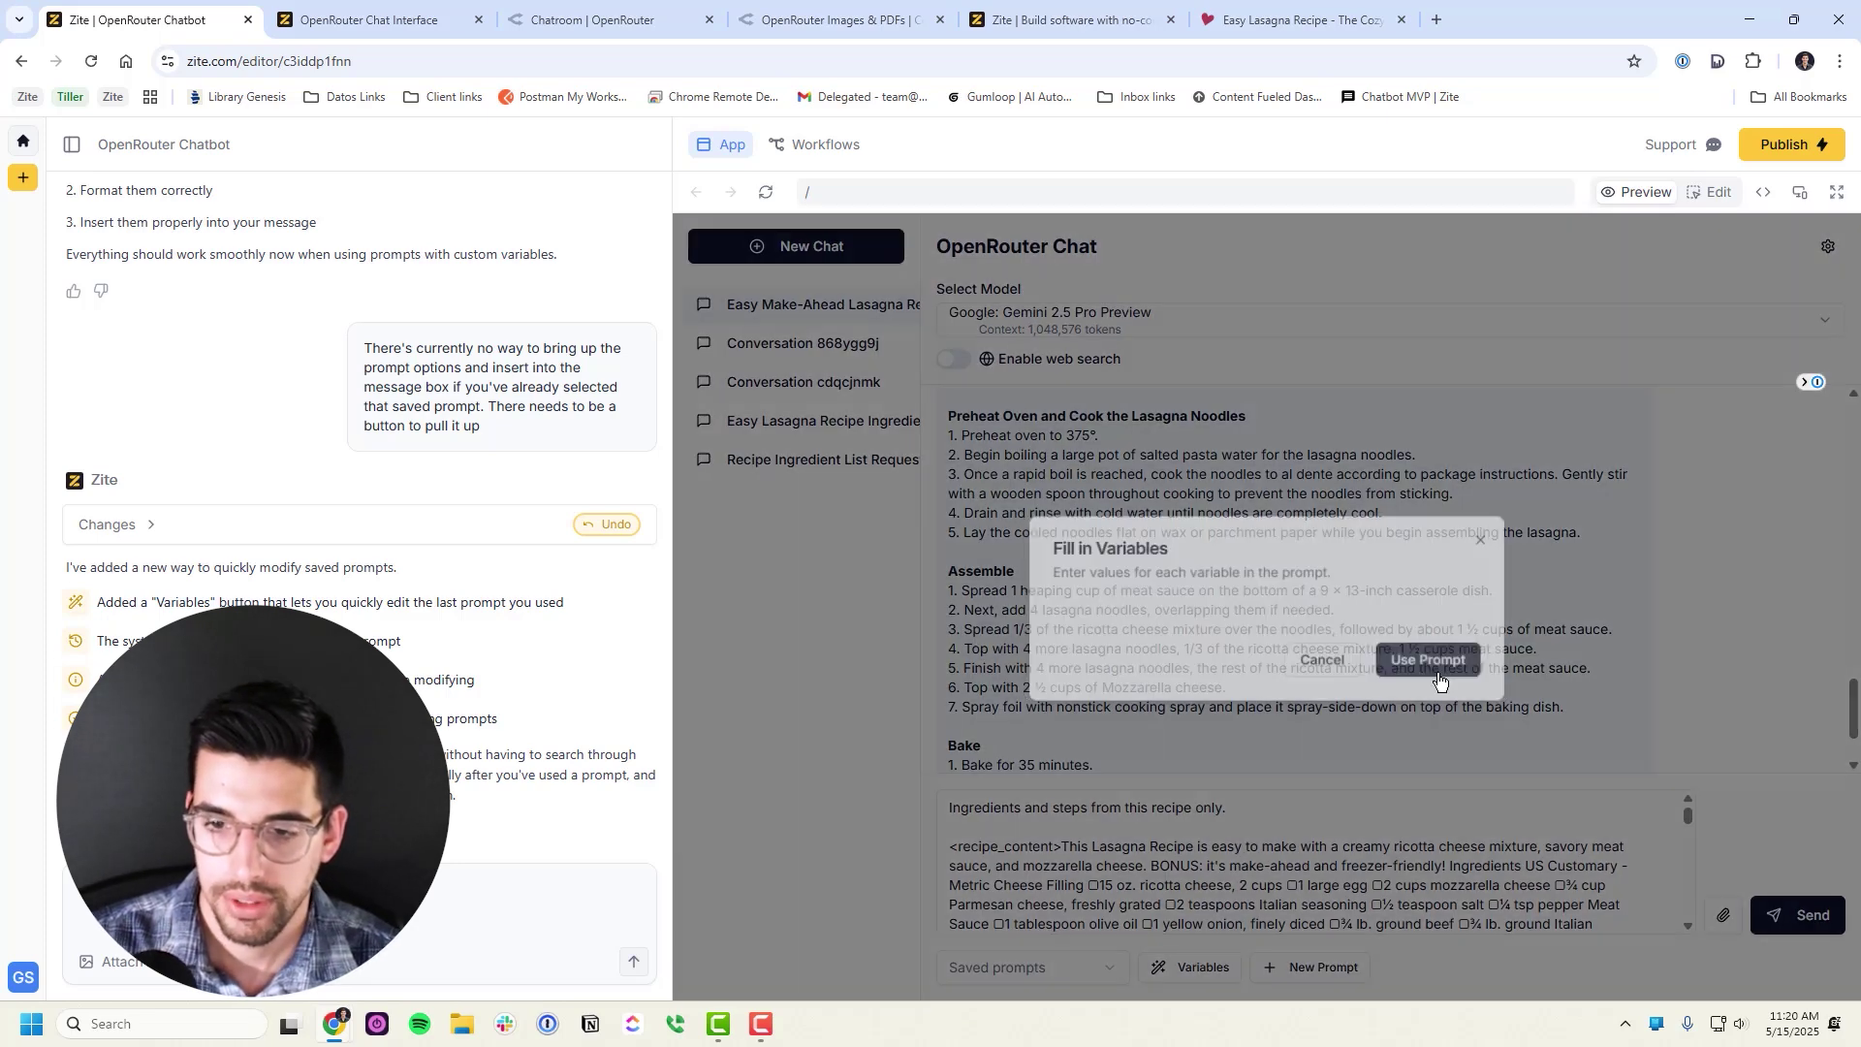
pyautogui.scroll(10, 1512, 884)
pyautogui.hotkey('ctrl', 'a')
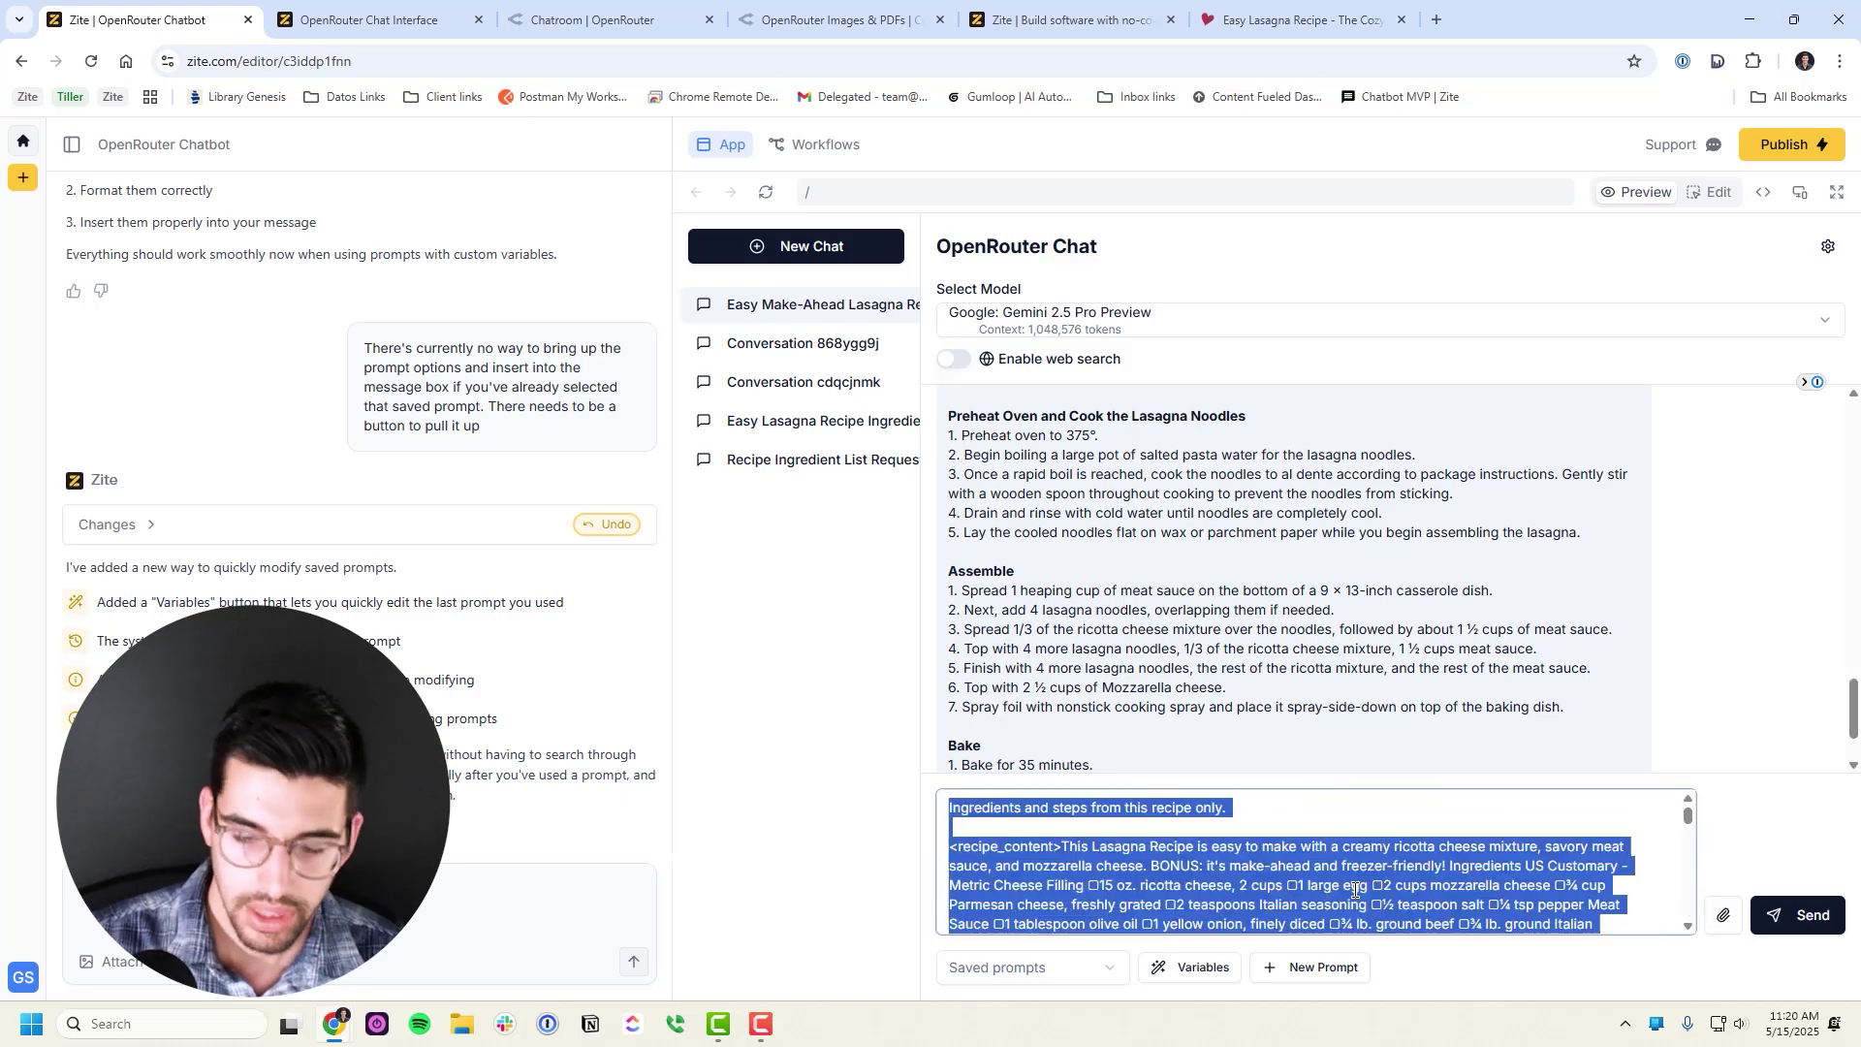
pyautogui.press('BackSpace')
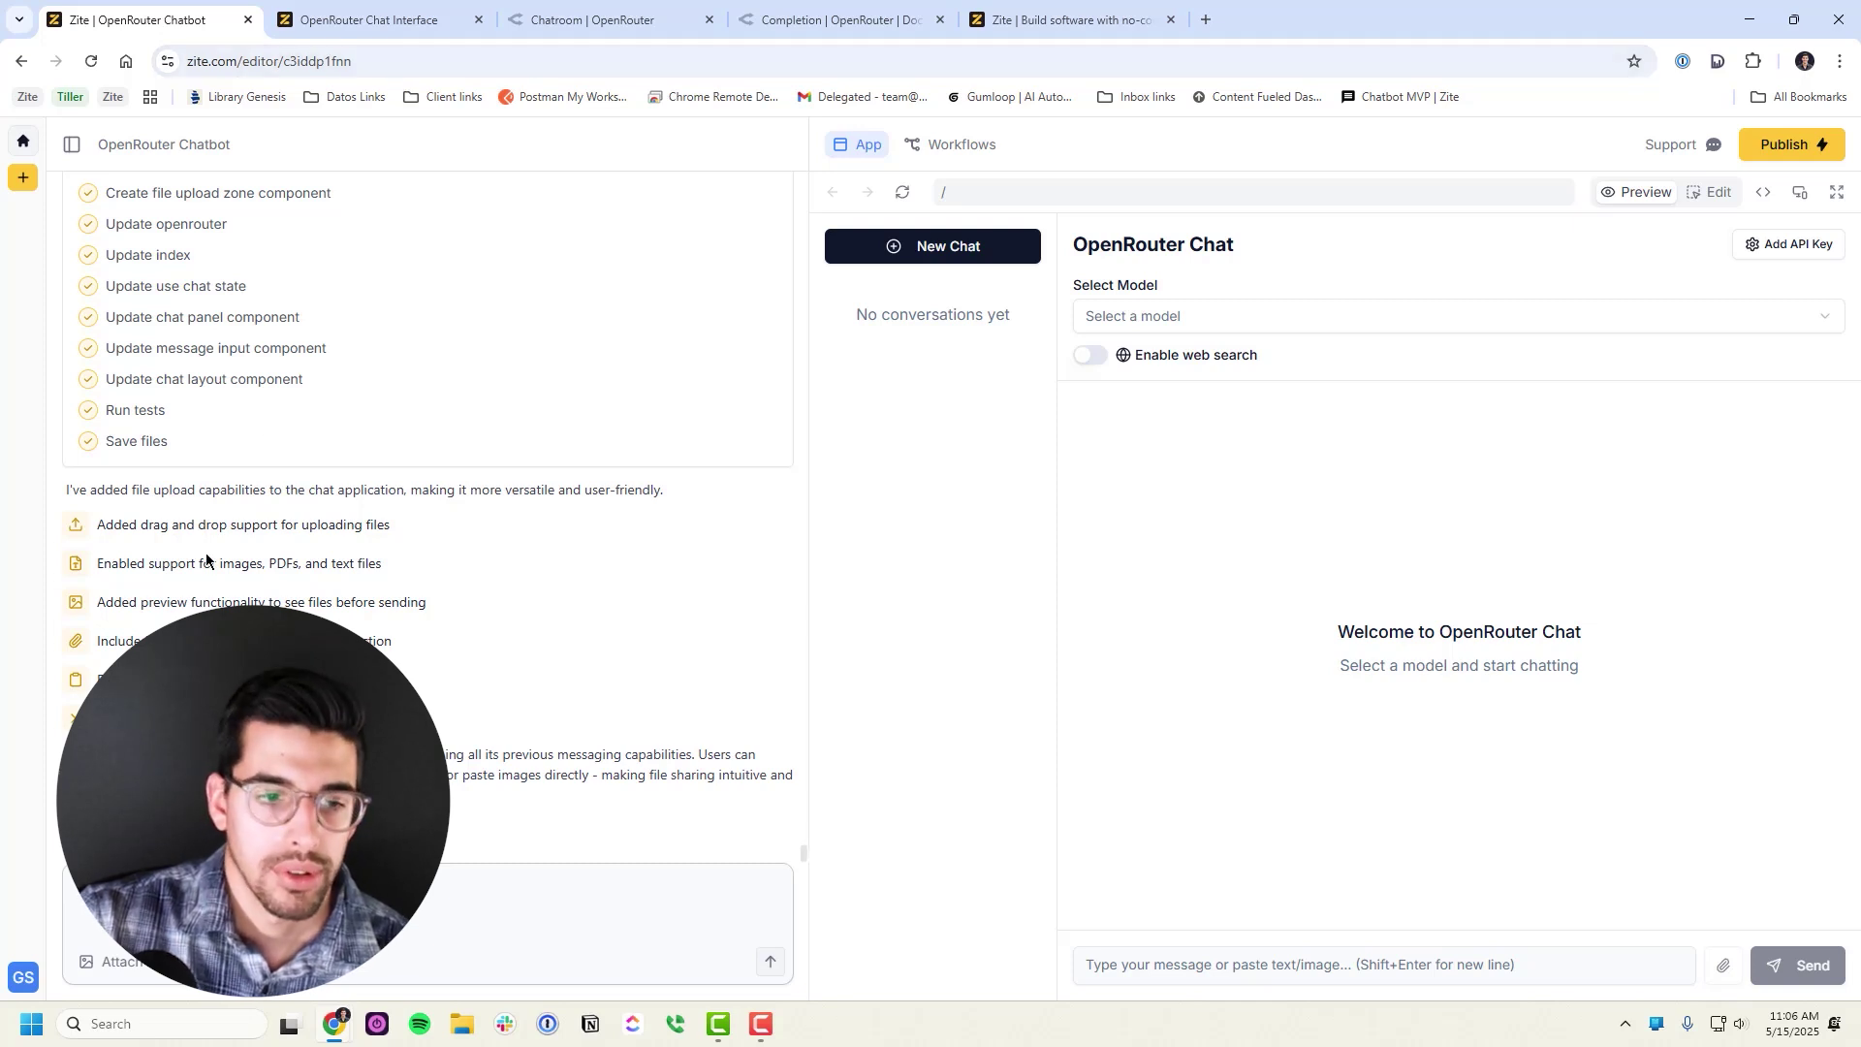
# Open Billing from the account menu to see the Free, Starter $19, Pro $39 and Business $89 plans
pyautogui.click(23, 977)
pyautogui.click(59, 804)
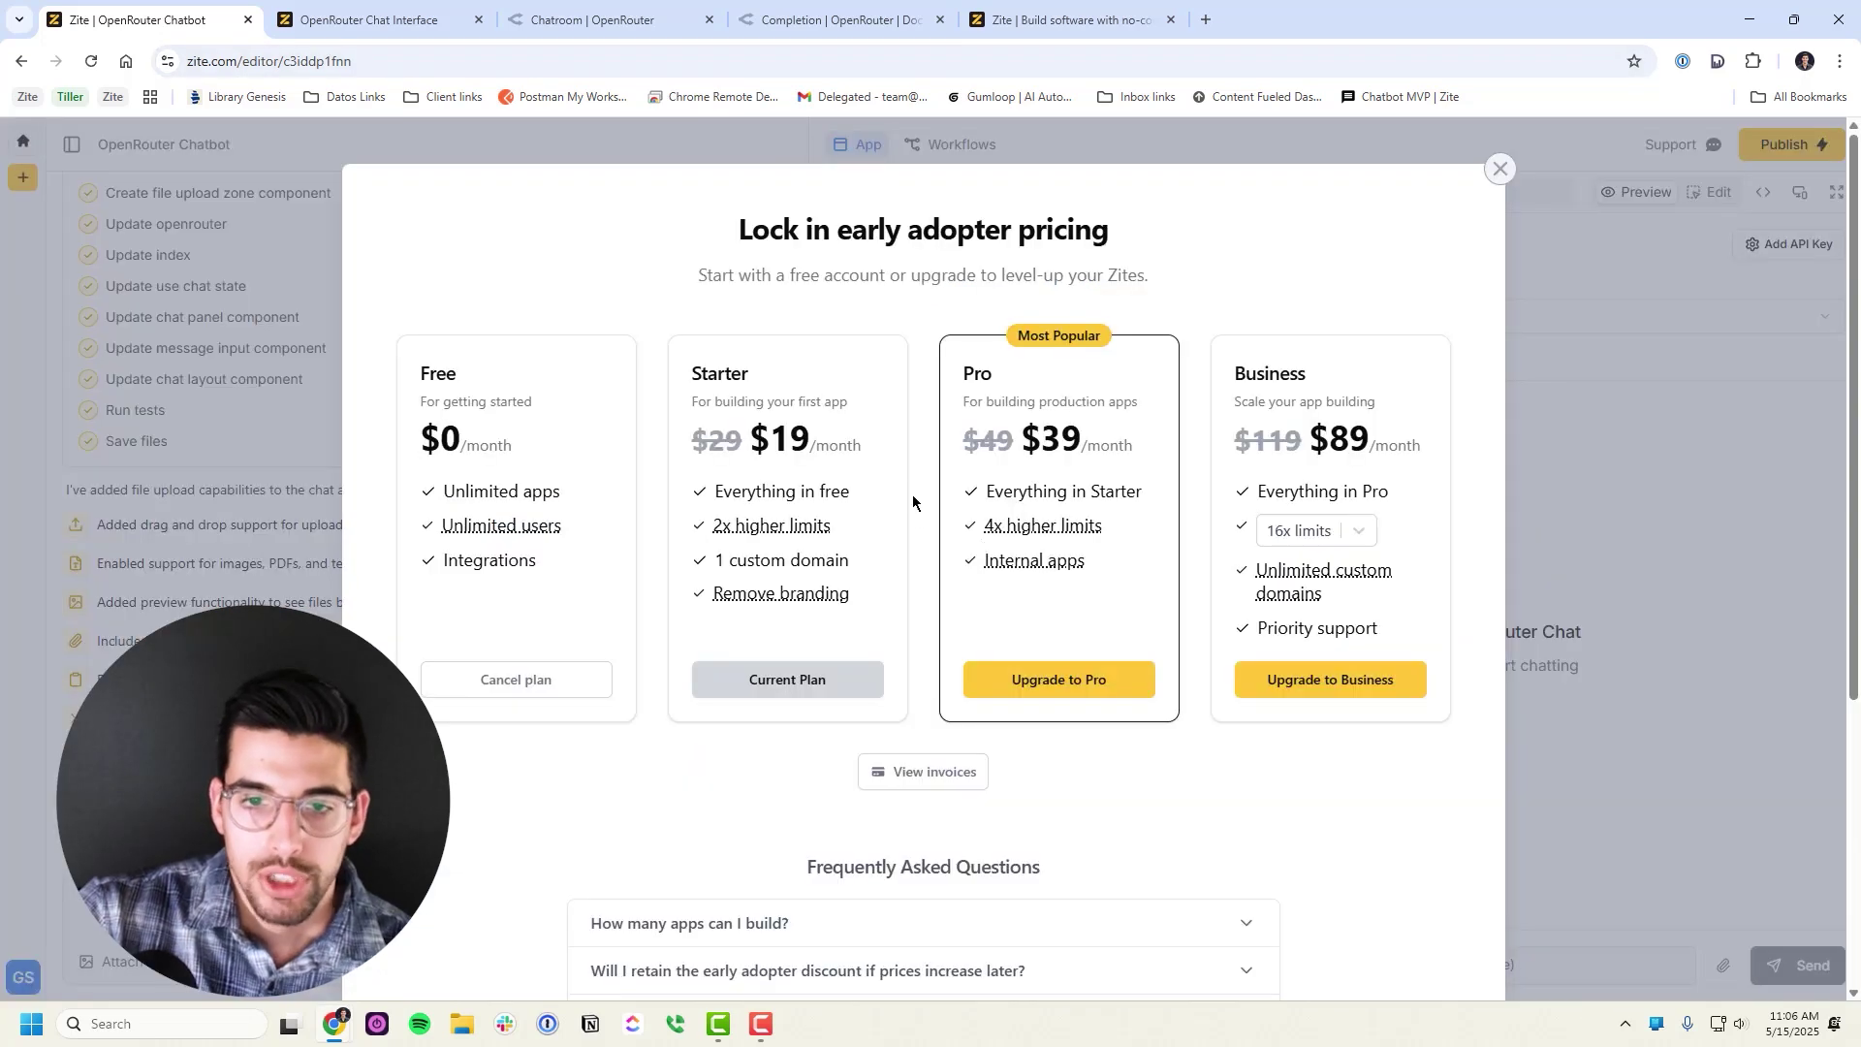